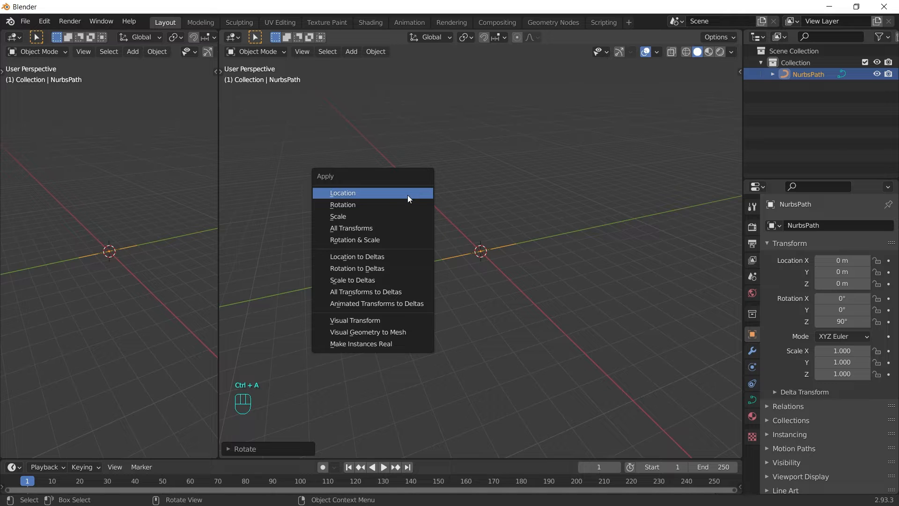
Step: Apply the NurbsPath's rotation and display lengthened curve normals in Edit Mode
left_click(406, 204)
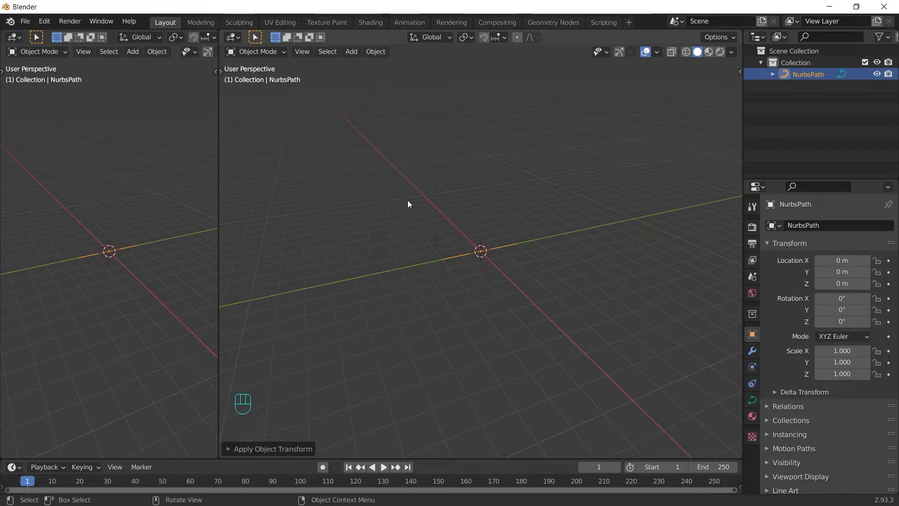
key("Tab")
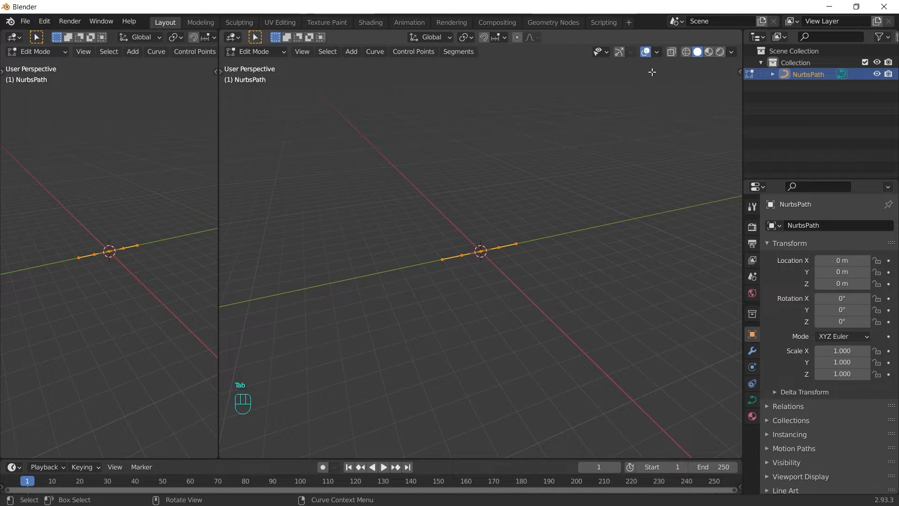
left_click(658, 52)
left_click(586, 339)
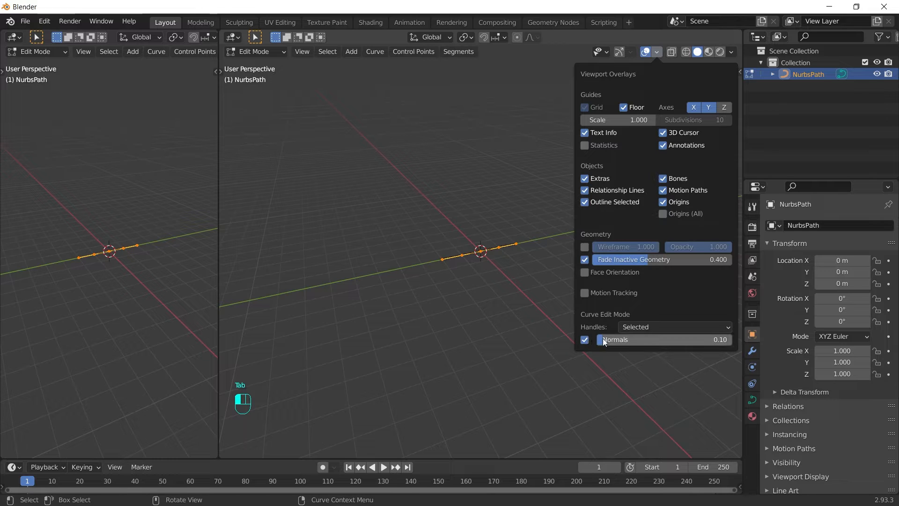
left_click_drag(615, 342, 679, 342)
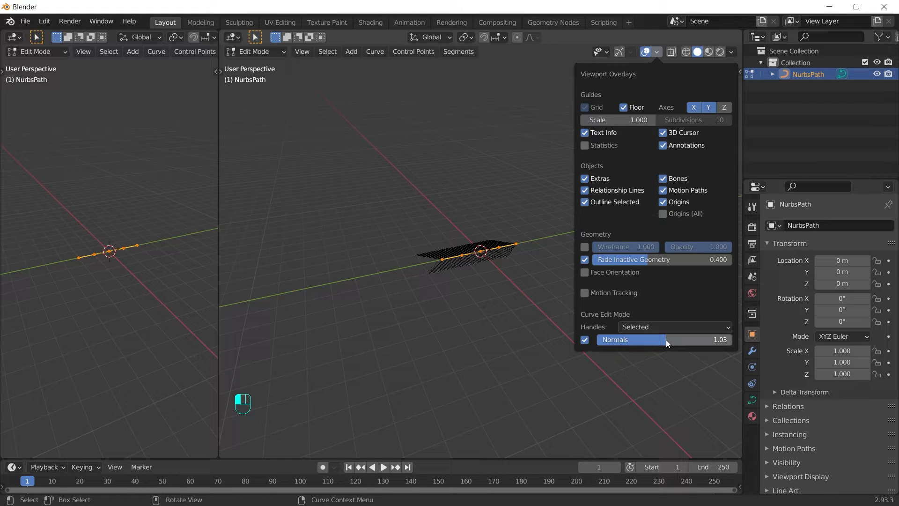
Step: Delete the path's extra control points
left_click_drag(386, 194, 471, 310)
key("x")
left_click(471, 310)
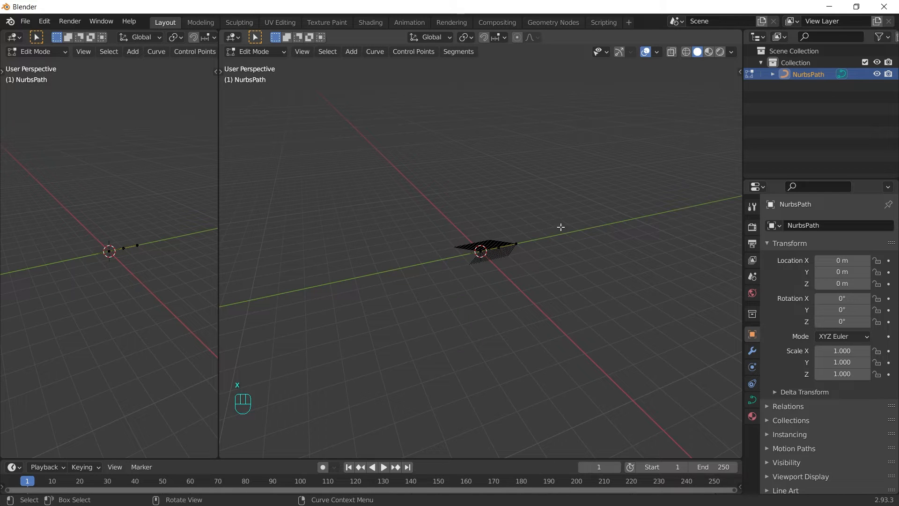
Step: Switch the left viewport to Top view and move the end control point along Y
left_click_drag(559, 225, 495, 276)
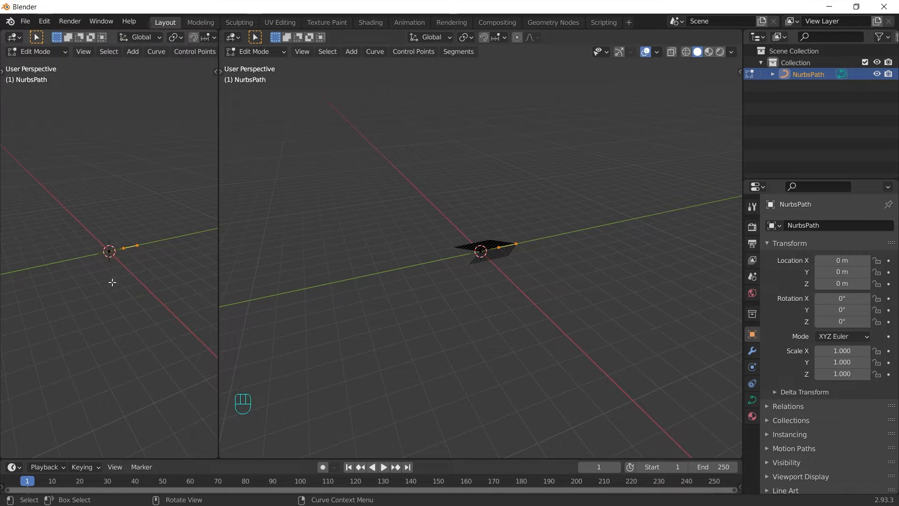
key("grave")
left_click(125, 212)
scroll(129, 205, "down", 3)
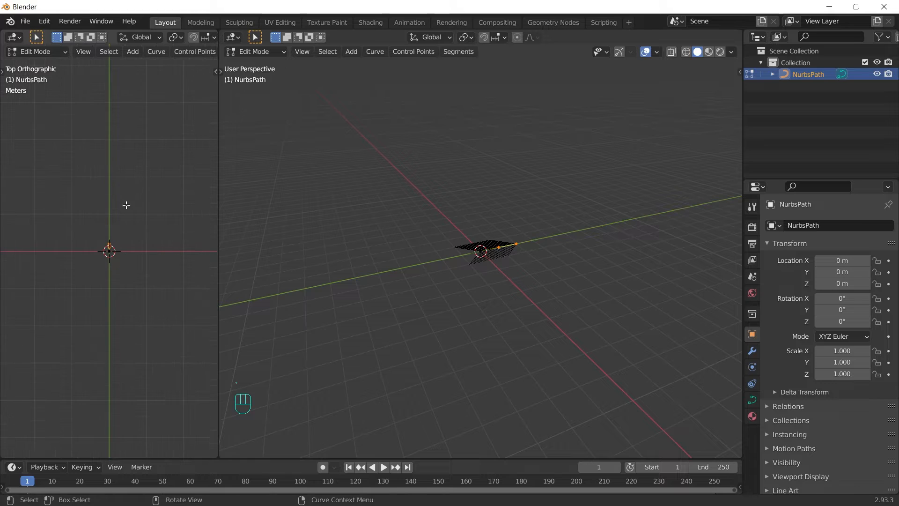
middle_click_drag(125, 202, 156, 363, "shift")
key("g")
key("y")
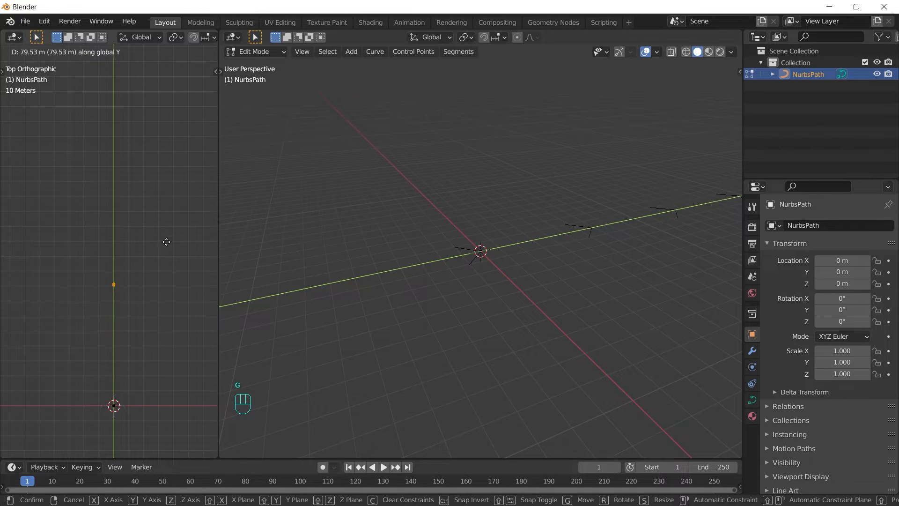
left_click(170, 219)
Step: Drag the other control point far up along Y and return to Object Mode
left_click_drag(171, 220, 101, 258)
key("g")
key("y")
left_click(126, 110)
key("Tab")
middle_click_drag(392, 193, 558, 289)
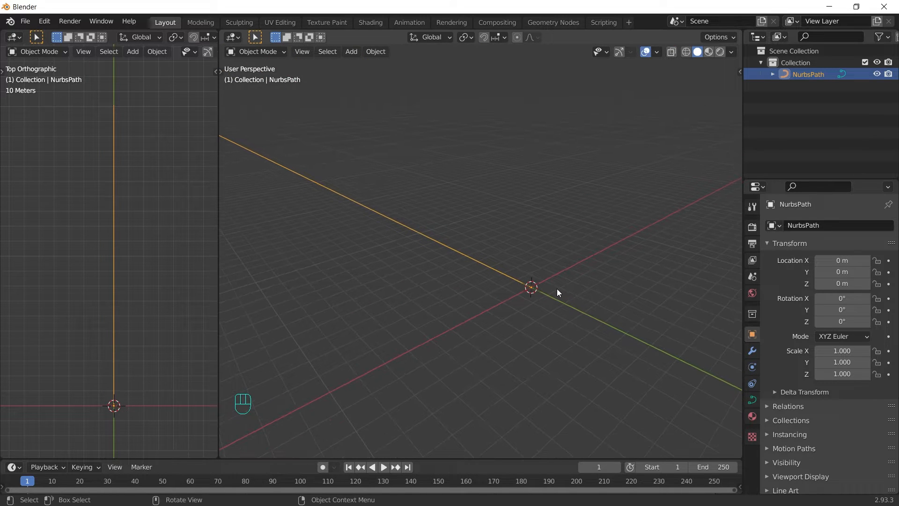
Step: Rename the NurbsPath to body_control
double_click(814, 72)
type("body")
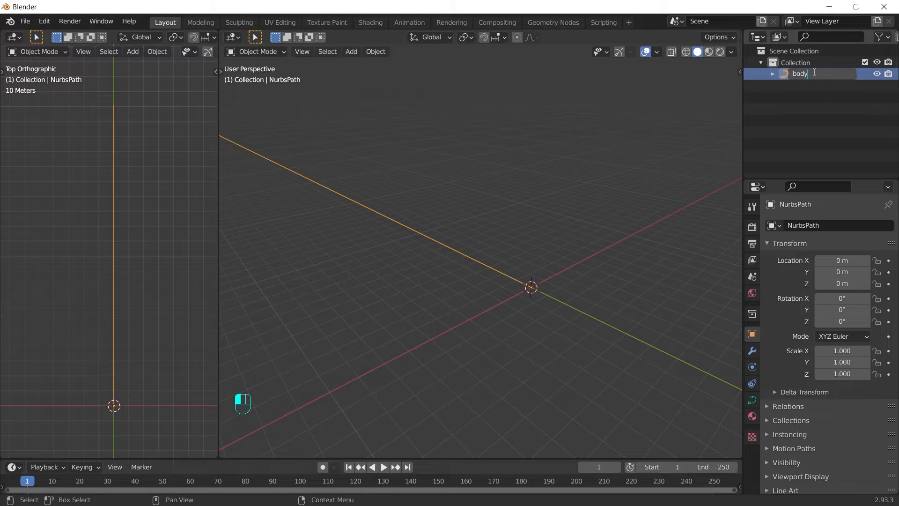
type("_control")
key("Return")
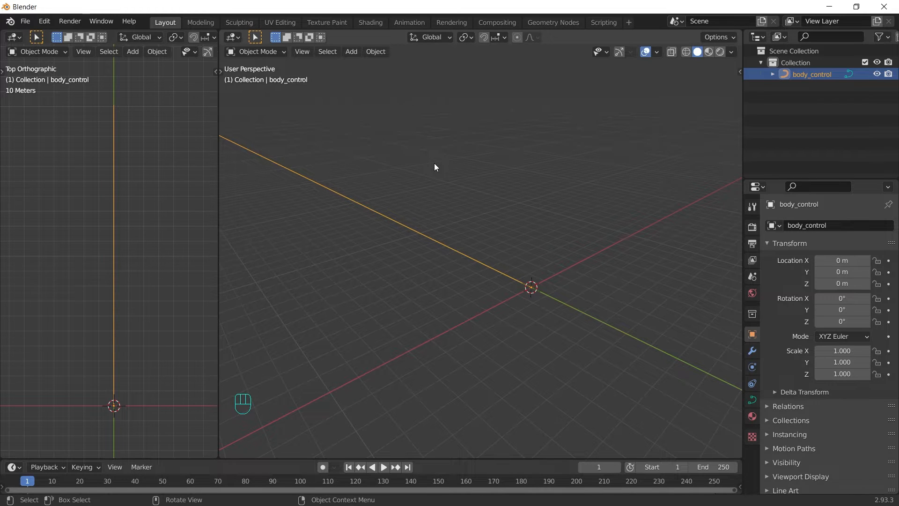
Step: Add a cylinder with 6 vertices and Cap Fill Type set to Nothing
key("shift+a")
mouse_move(401, 173)
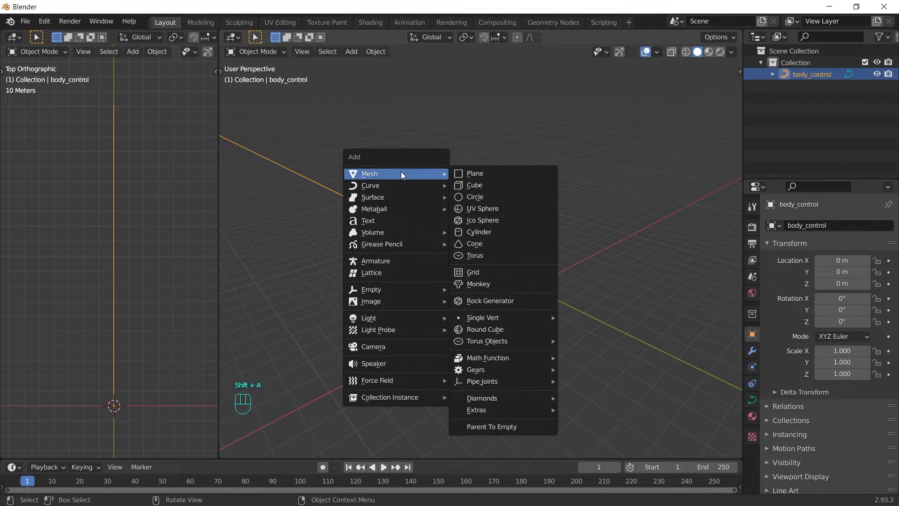
left_click(514, 231)
left_click(268, 449)
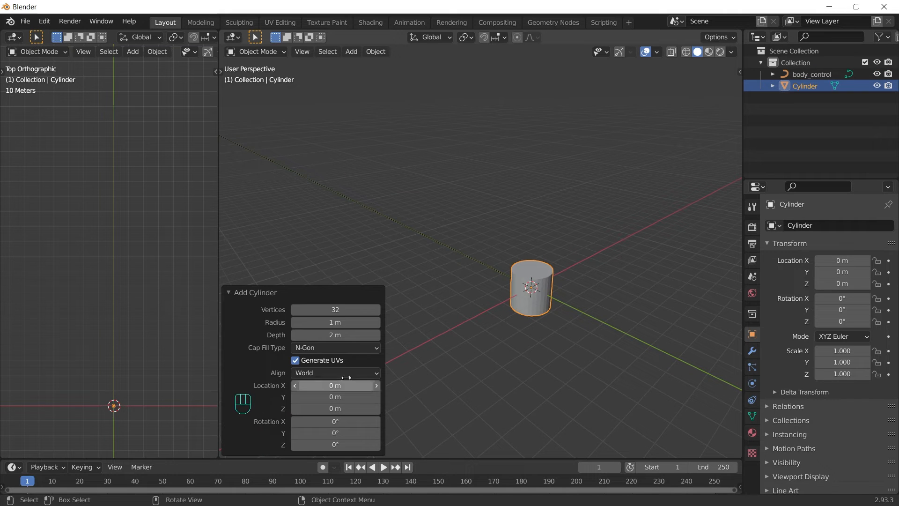
left_click(342, 310)
type("6")
key("Return")
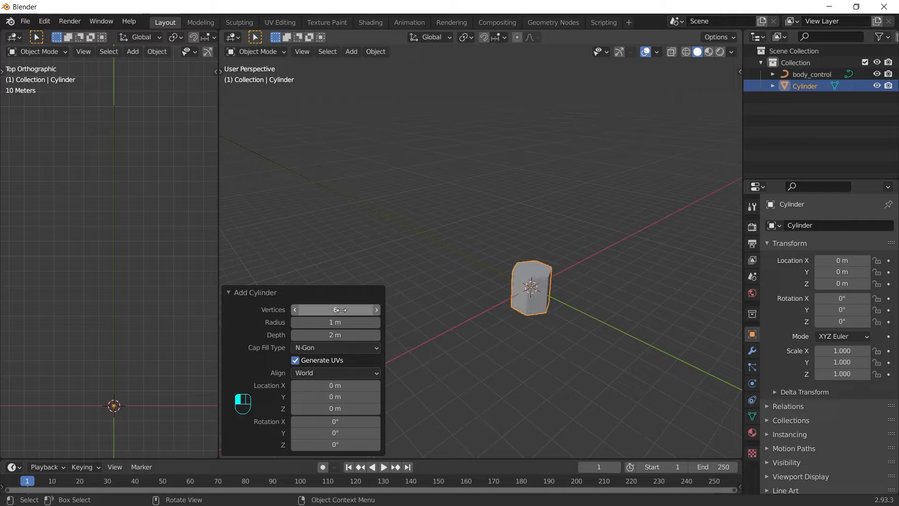
left_click(330, 348)
left_click(325, 361)
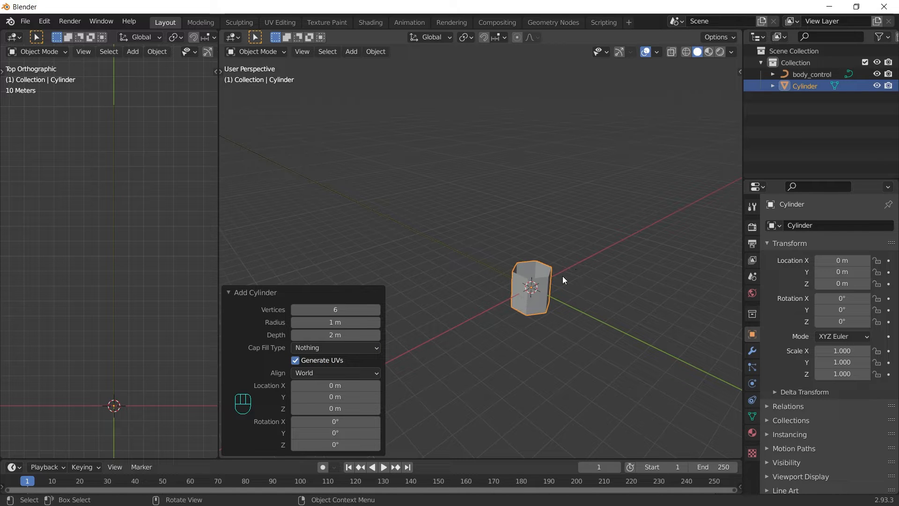
Step: Rotate the cylinder 90° about X and apply its rotation
type("rx90")
key("Return")
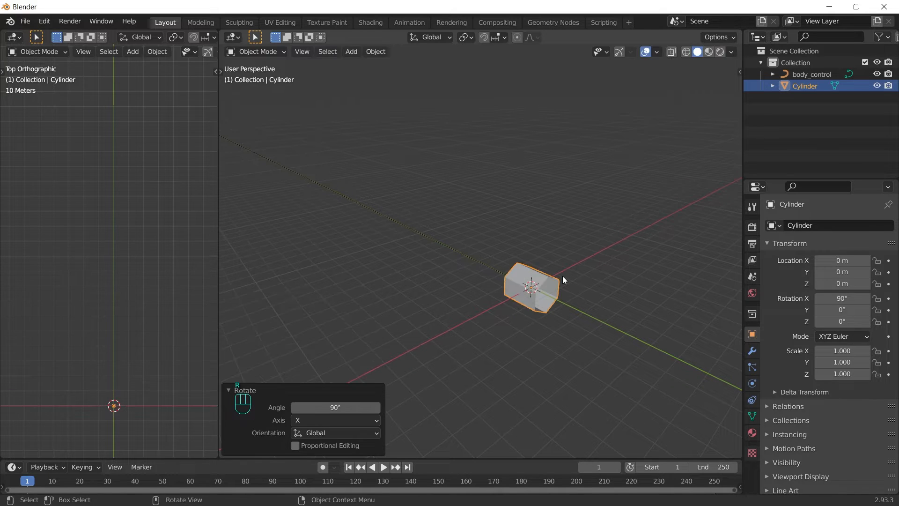
key("ctrl+a")
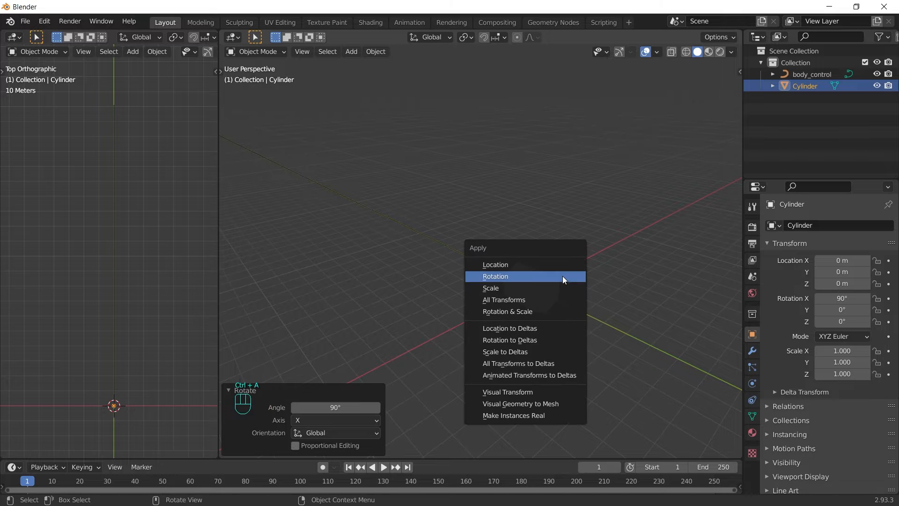
left_click(563, 276)
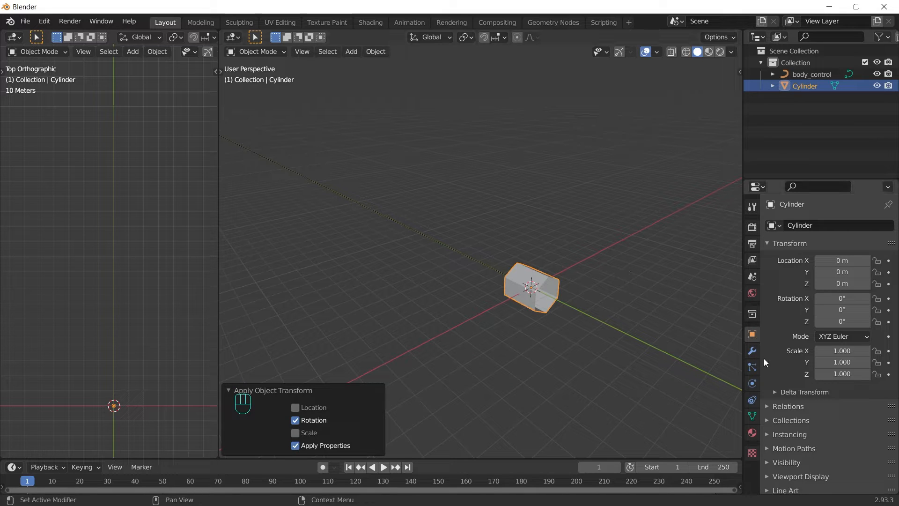
left_click(753, 350)
Step: Add an Array modifier with relative offset X 0, Y 1 and count 99
left_click(851, 225)
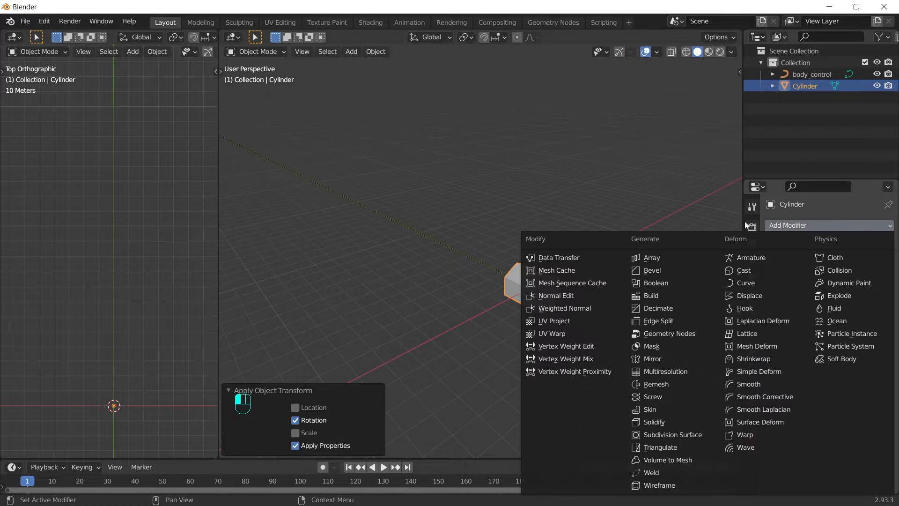
left_click(650, 257)
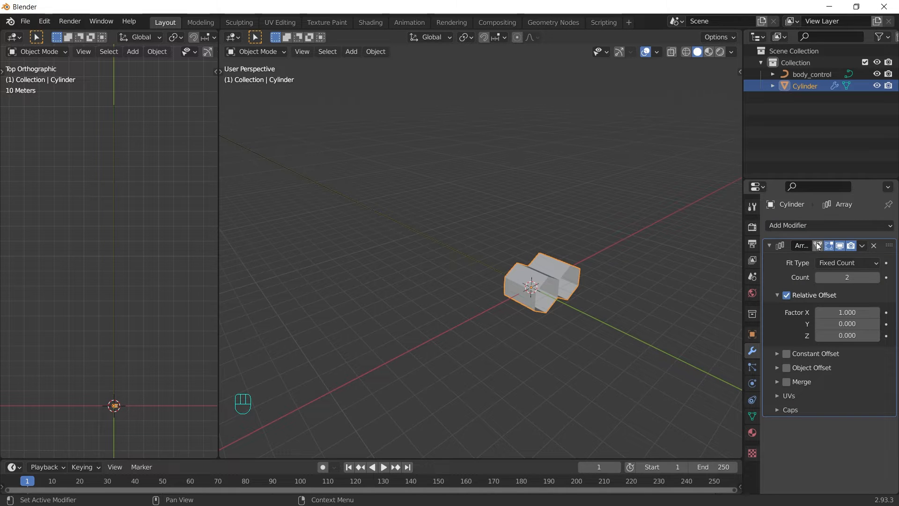
left_click(849, 312)
type("0")
key("Return")
left_click(847, 323)
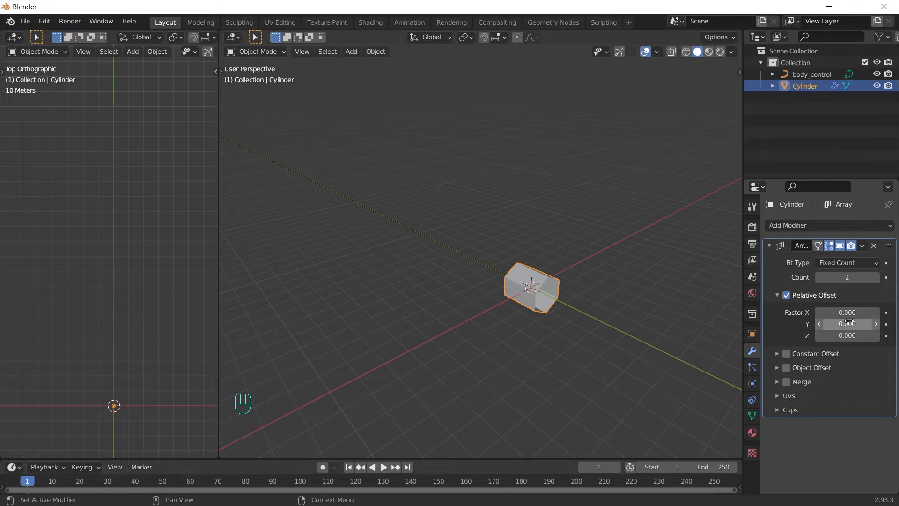
type("1")
key("Return")
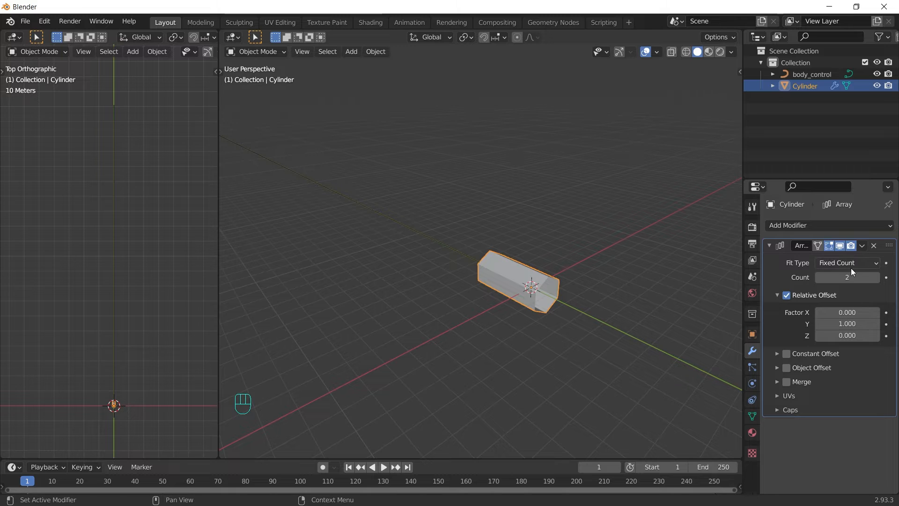
left_click_drag(825, 277, 851, 276)
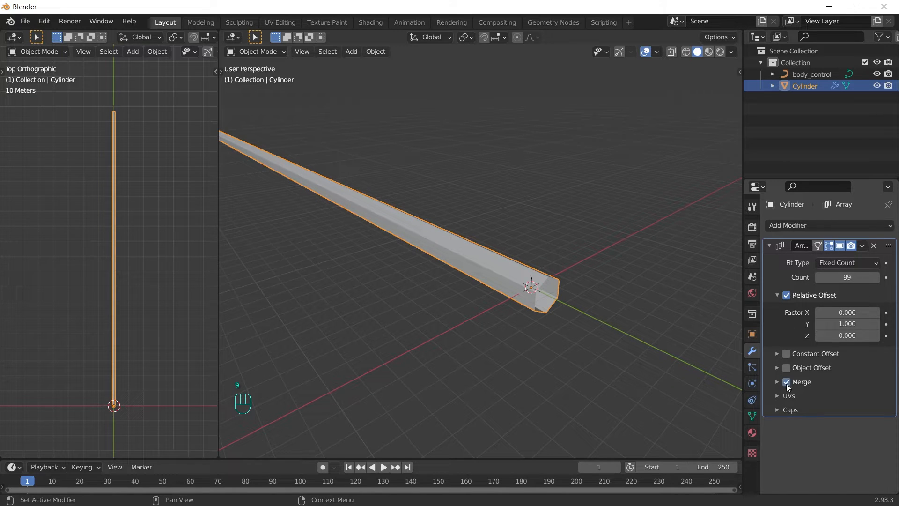
left_click(768, 246)
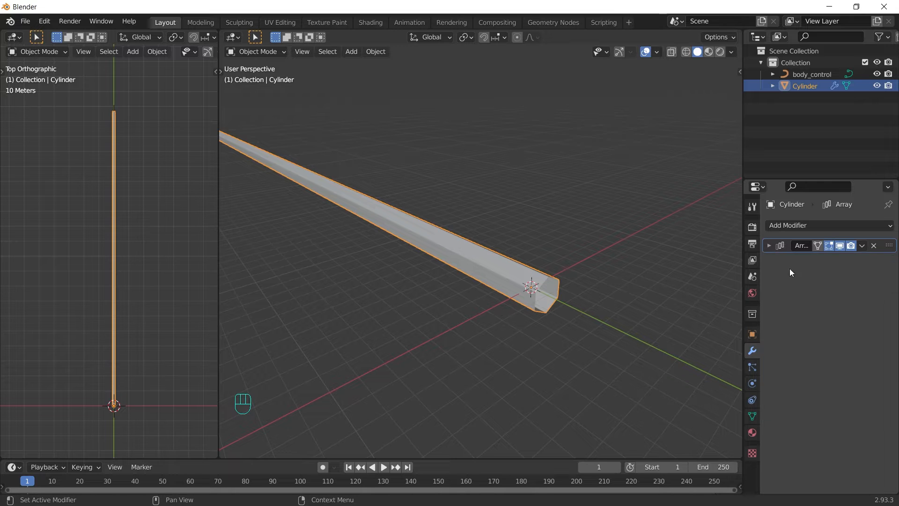
Step: Add a Curve modifier following body_control with Deform Axis Y
left_click(838, 225)
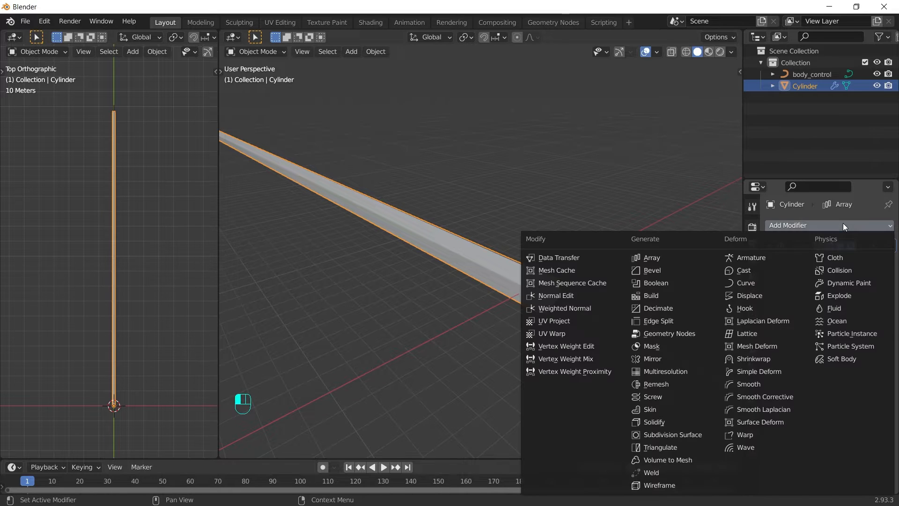
left_click(752, 284)
left_click(824, 281)
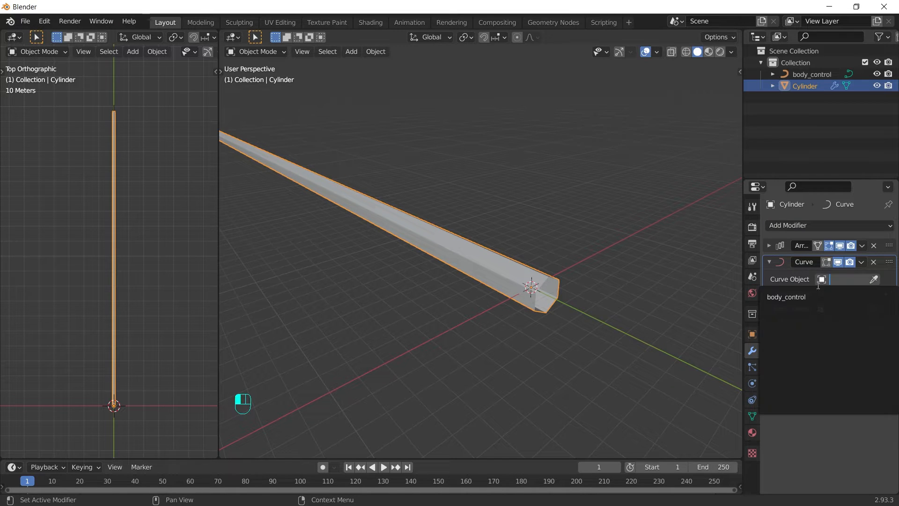
left_click(797, 296)
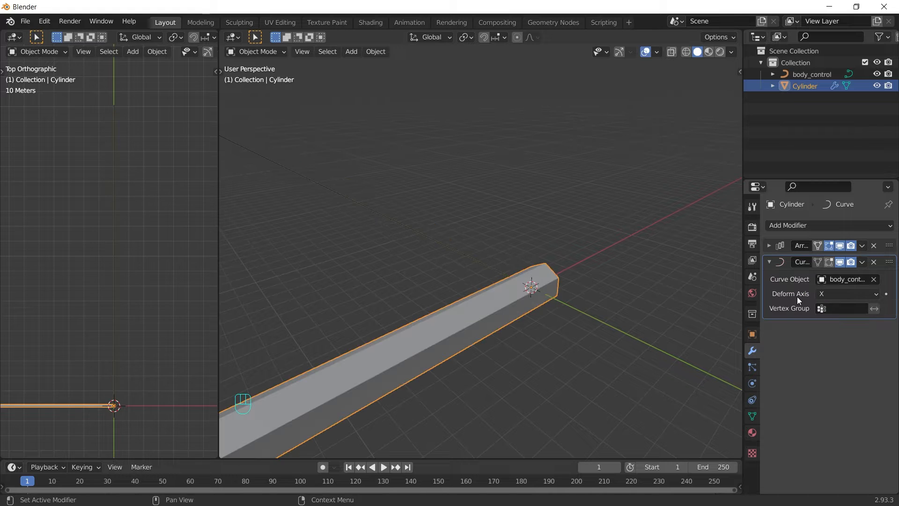
left_click(832, 293)
left_click(831, 319)
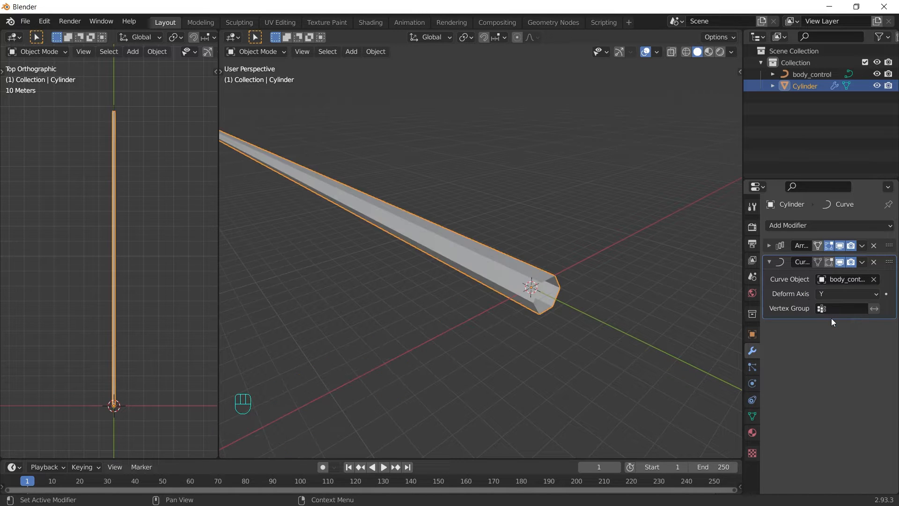
left_click(814, 74)
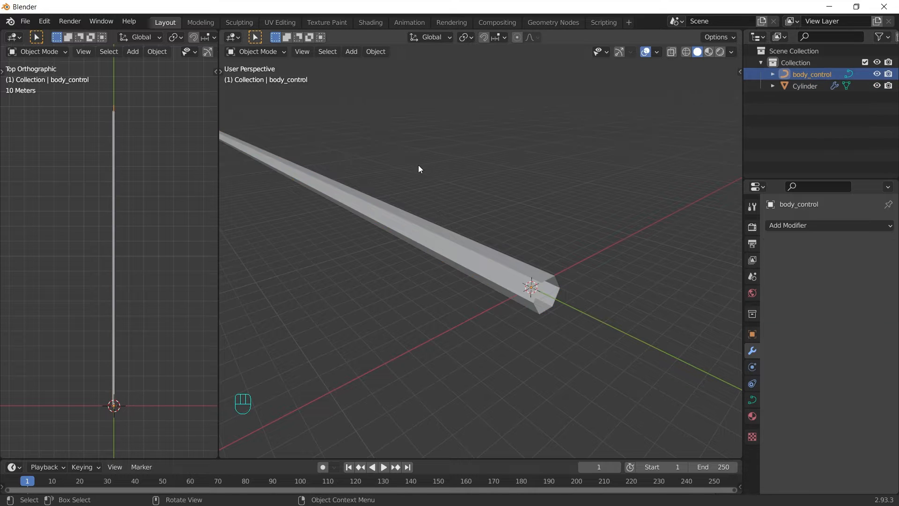
Step: Start moving body_control's middle control point, then cancel to keep it straight
key("Tab")
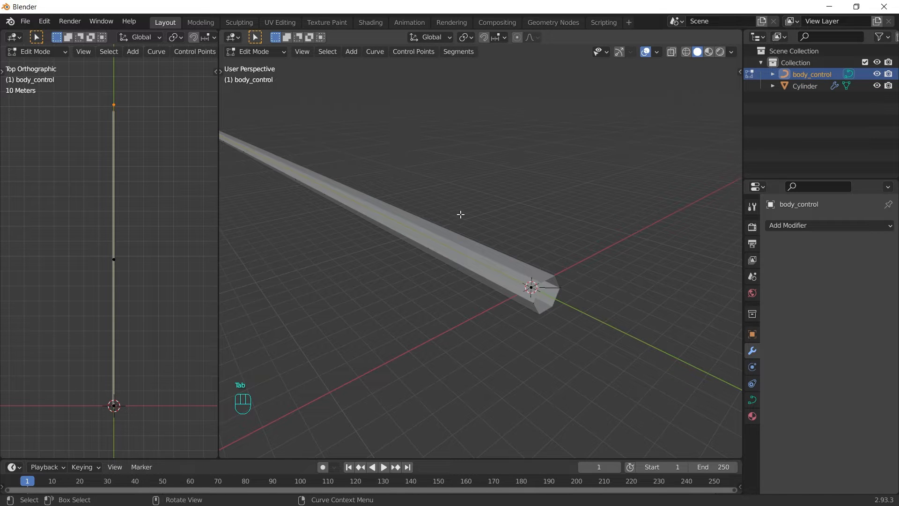
middle_click_drag(461, 214, 440, 121)
left_click_drag(437, 98, 298, 174)
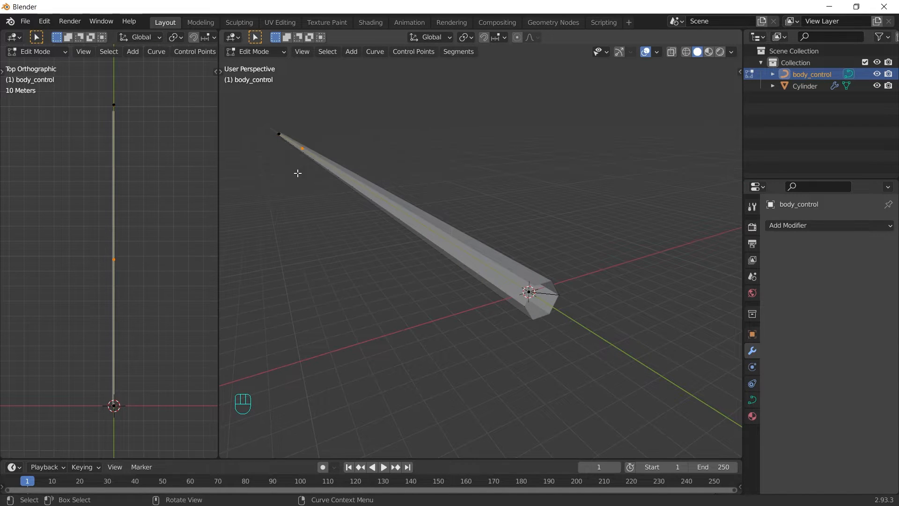
key("g")
right_click(363, 167)
key("Tab")
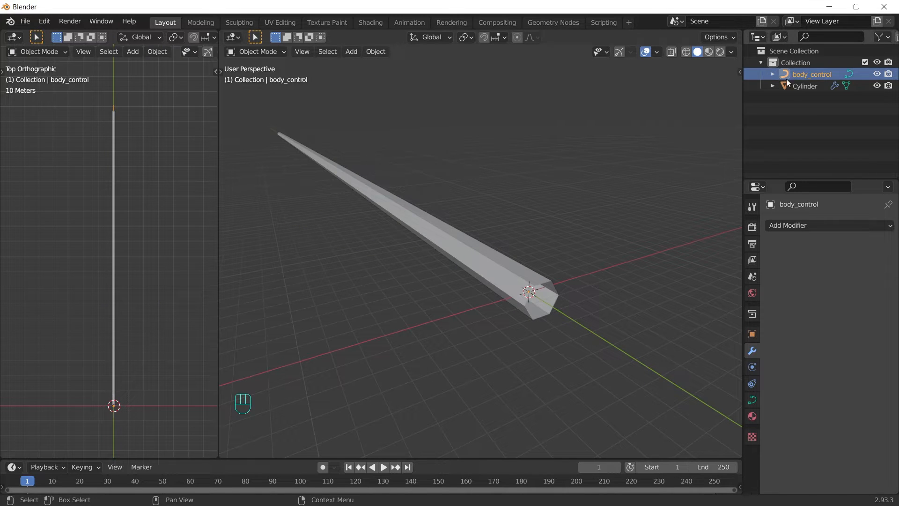
Step: Rename the cylinder to body_base and collapse its Curve modifier panel
left_click(810, 86)
double_click(810, 86)
type("b")
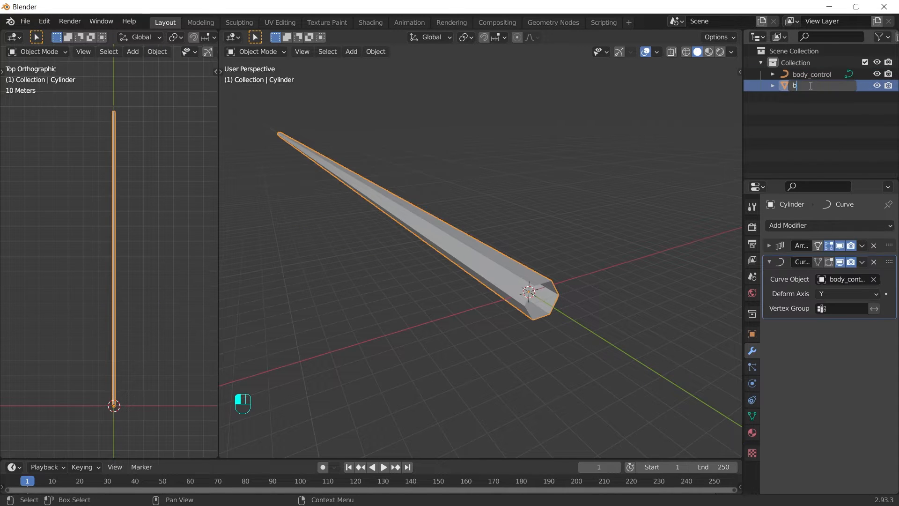
type("ody_base")
key("Return")
left_click(769, 262)
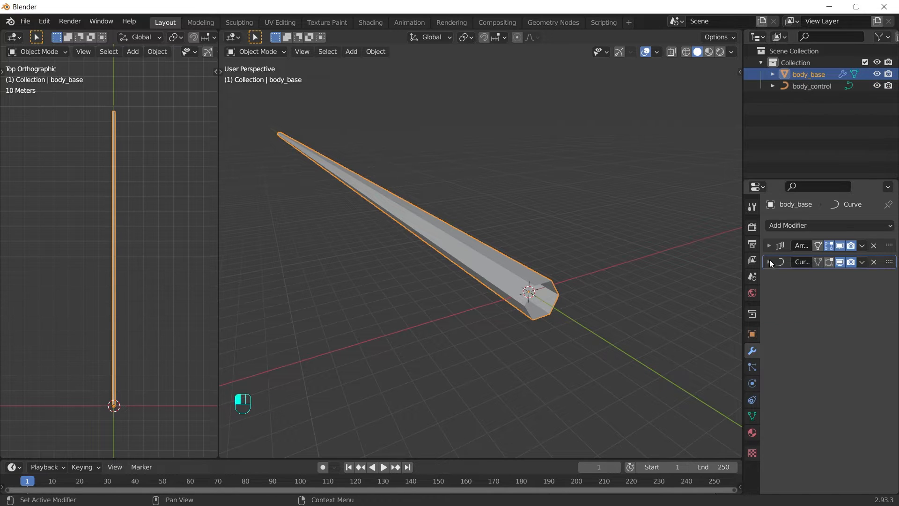
left_click(789, 226)
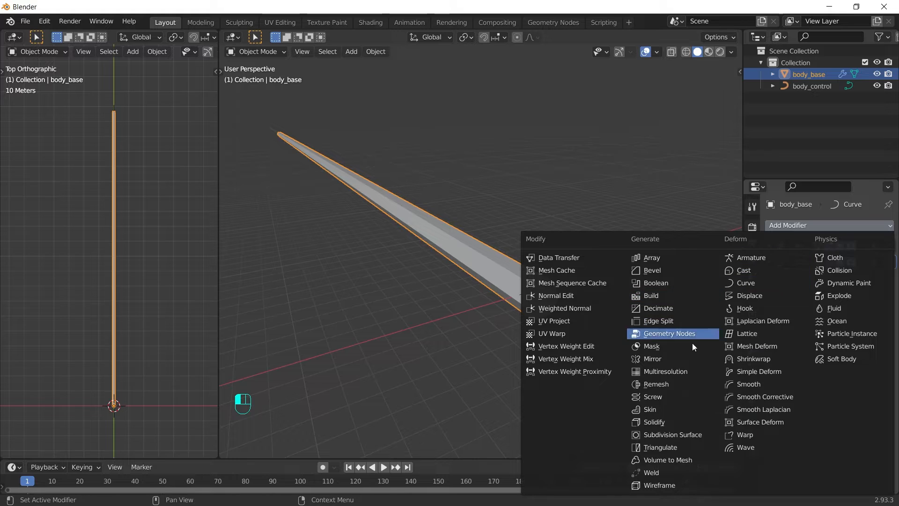
Step: Add a Subdivision Surface modifier with viewport level 2
left_click(686, 434)
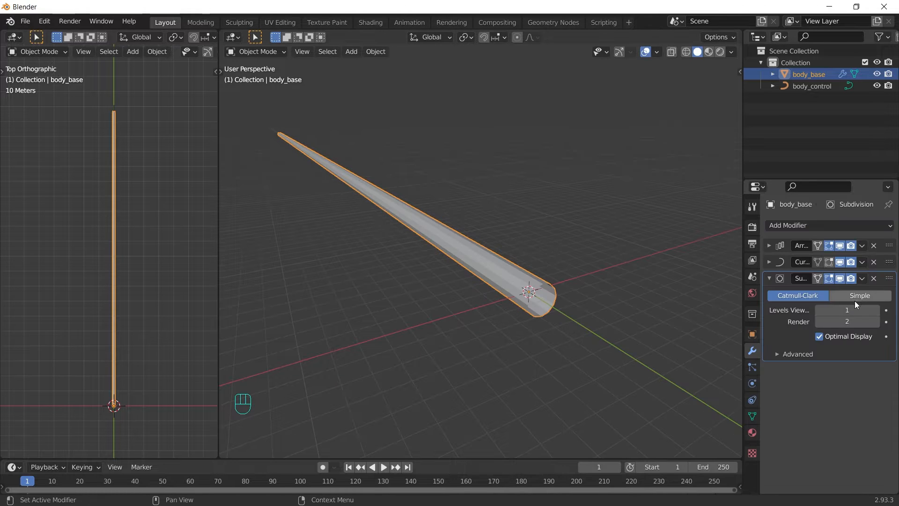
left_click(877, 310)
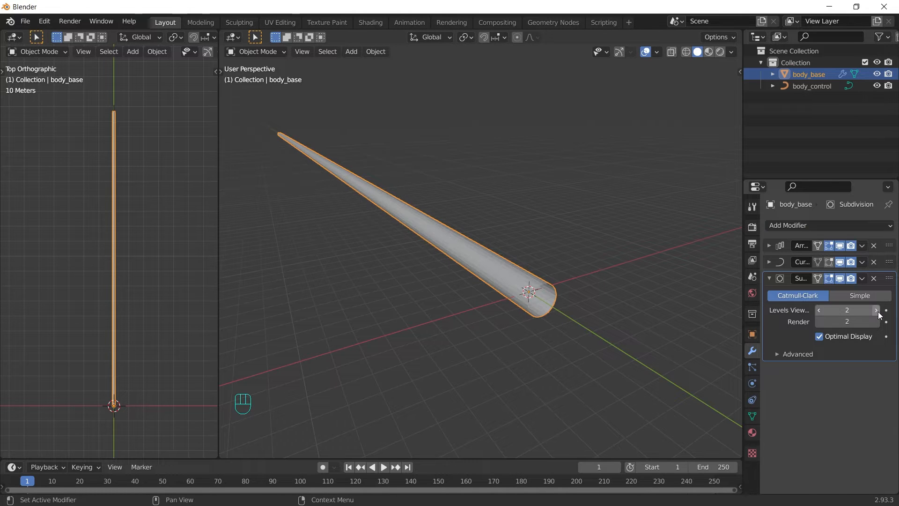
left_click(768, 278)
Step: Add a Decimate modifier with ratio 0.3
left_click(787, 224)
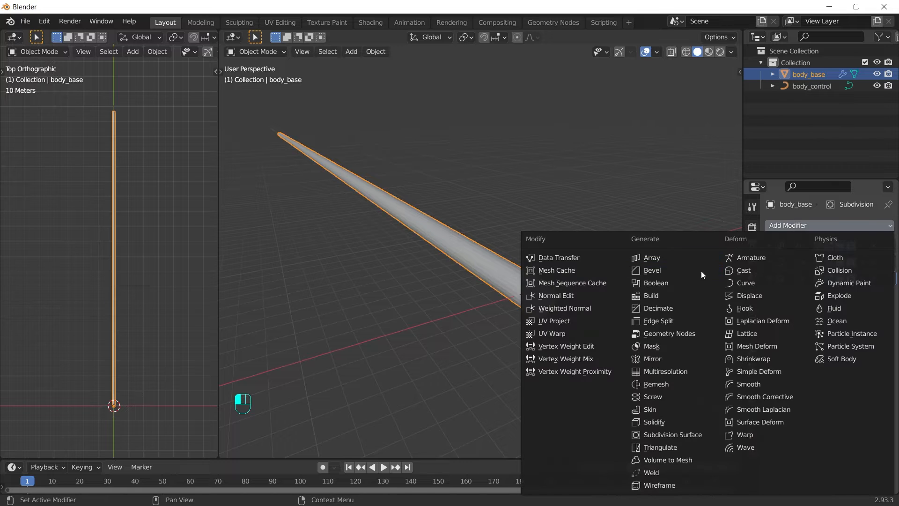
left_click(679, 306)
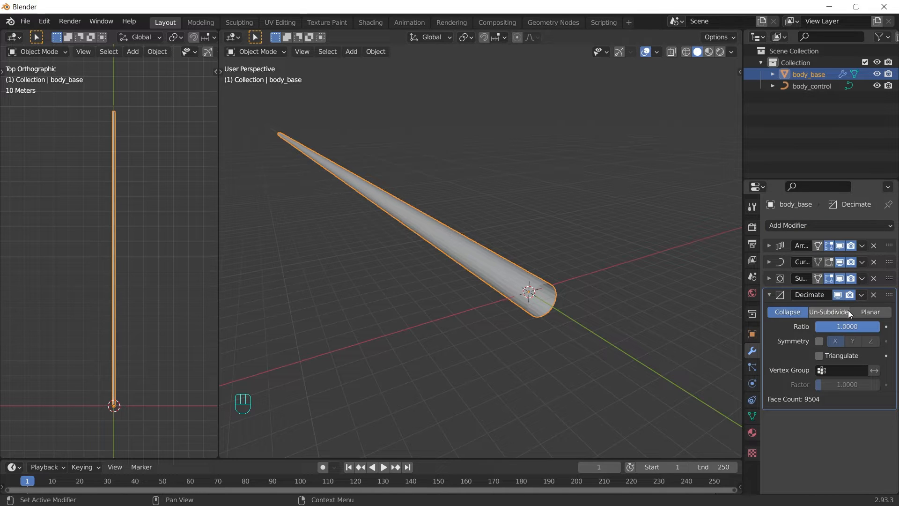
left_click(850, 326)
type("0.3")
key("Return")
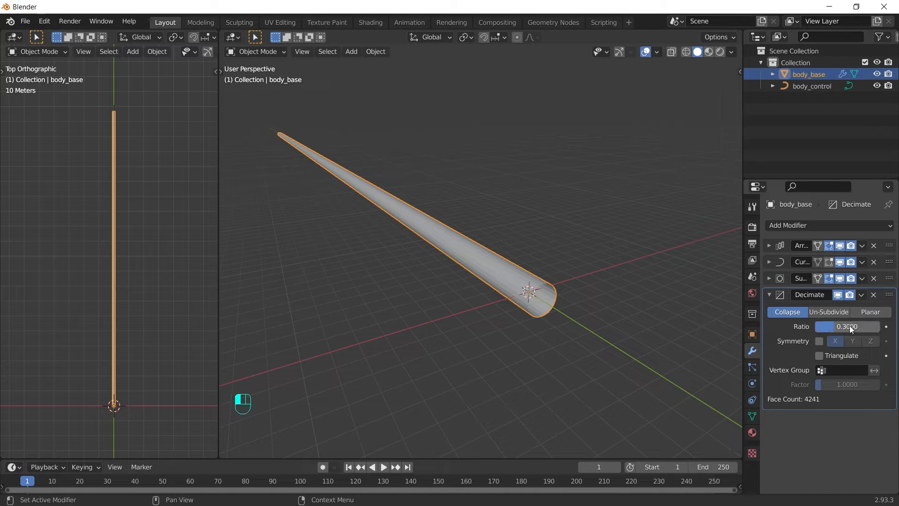
left_click(770, 295)
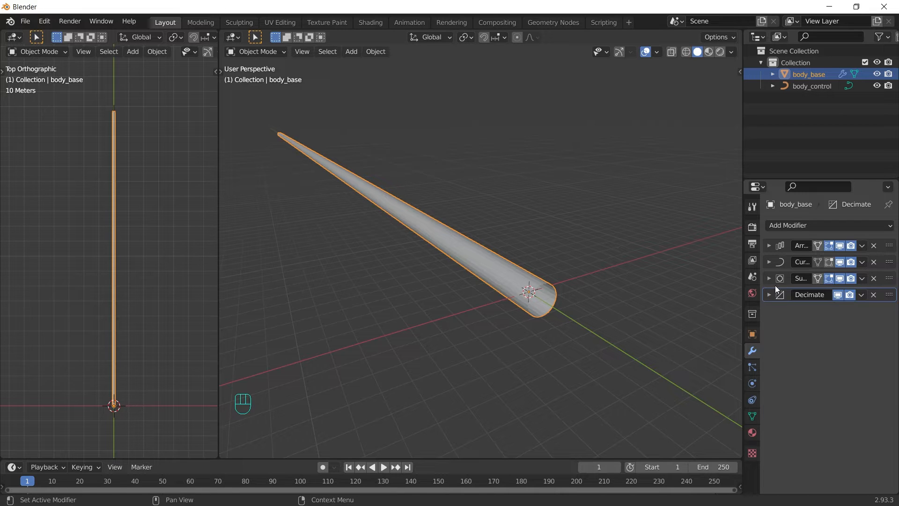
left_click(802, 224)
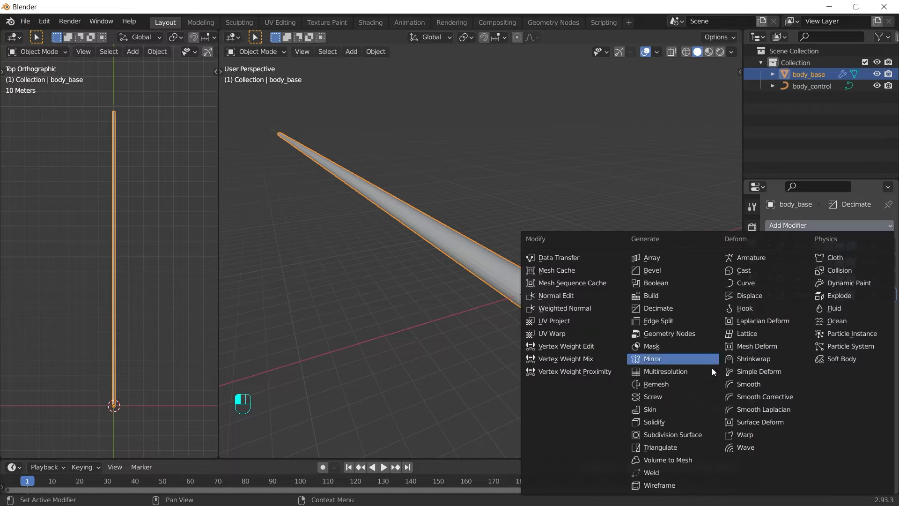
Step: Add a Wireframe modifier with 0.2 m thickness and Even unchecked
left_click(659, 483)
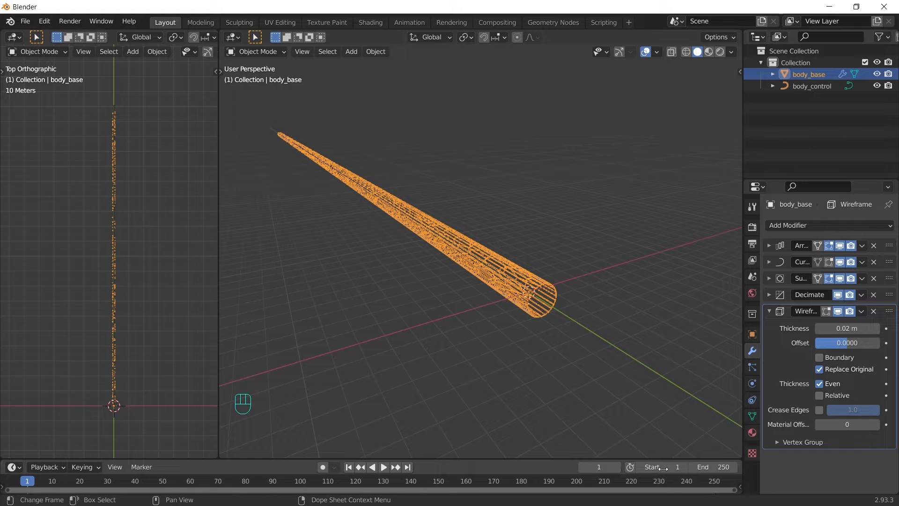
left_click(844, 327)
type(".2")
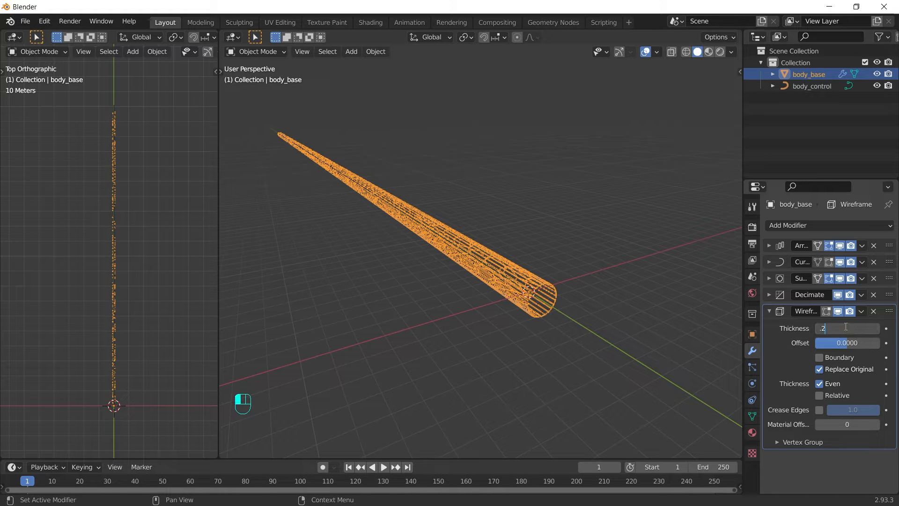
key("Return")
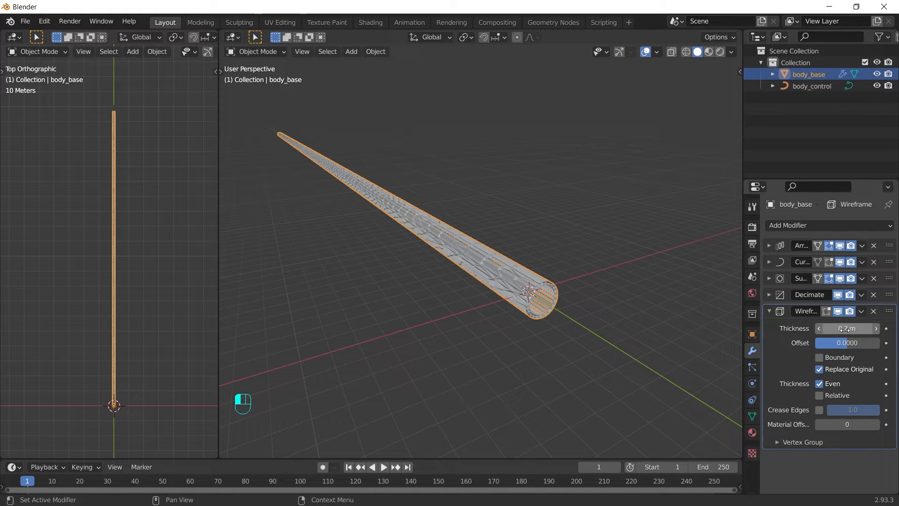
left_click(819, 383)
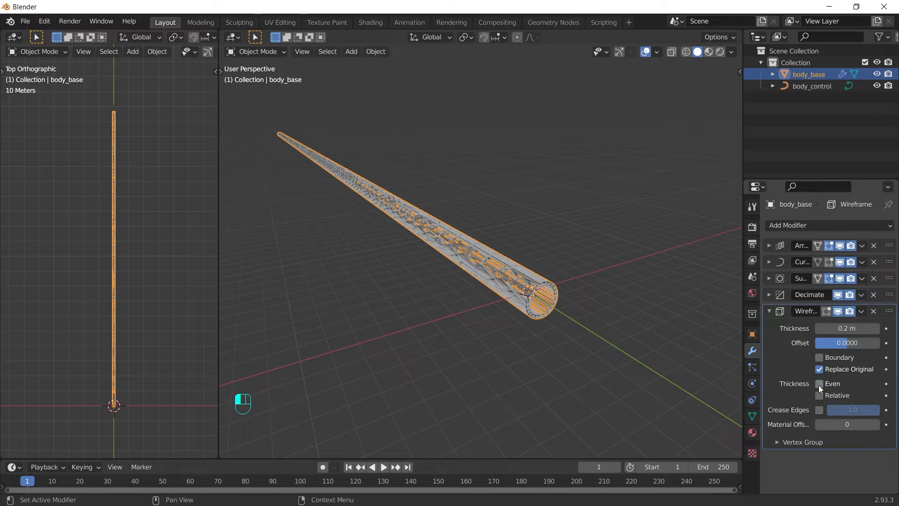
left_click(769, 311)
left_click(823, 226)
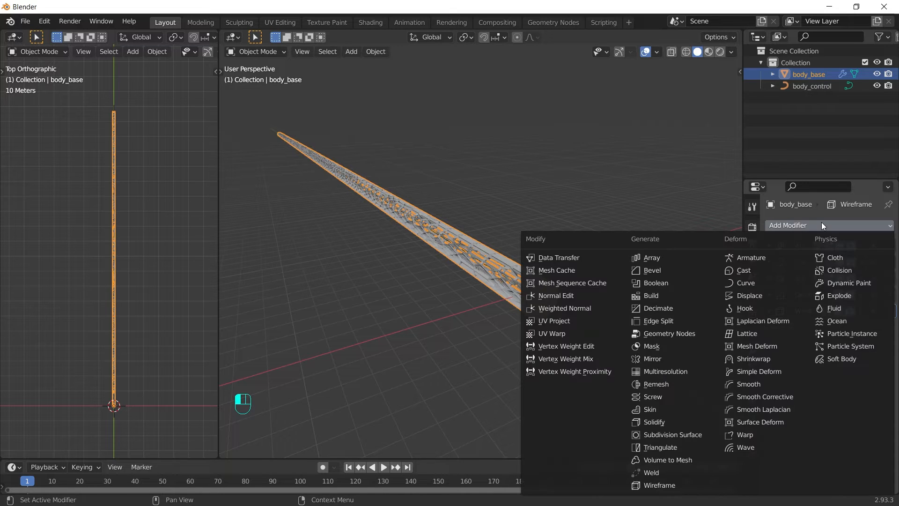
Step: Add a level-2 Subdivision Surface, turn off its viewport display, and hide body_base
left_click(673, 435)
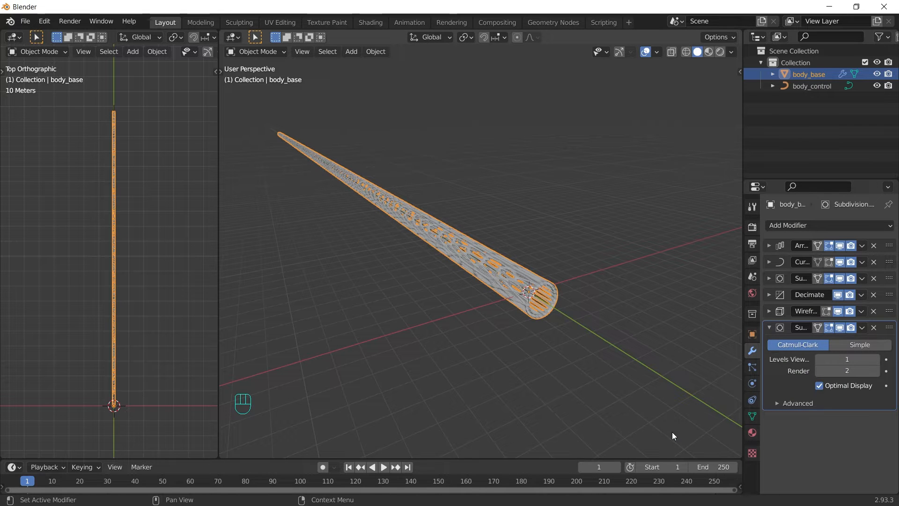
left_click(876, 359)
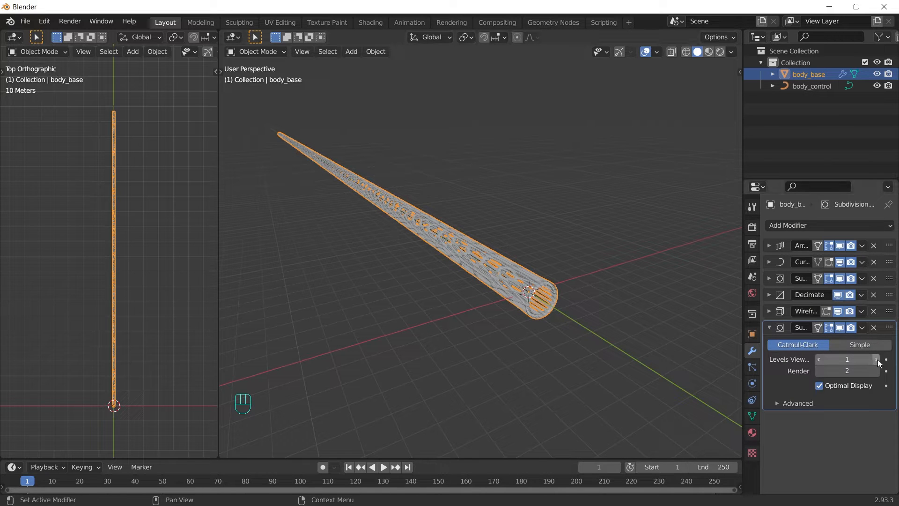
middle_click_drag(468, 343, 493, 318)
scroll(494, 318, "up", 2)
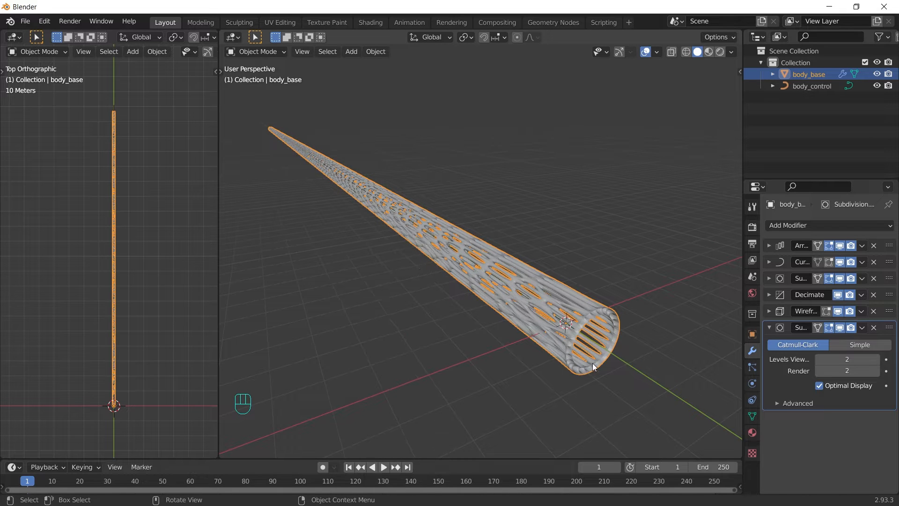
middle_click_drag(592, 363, 543, 323)
left_click(839, 327)
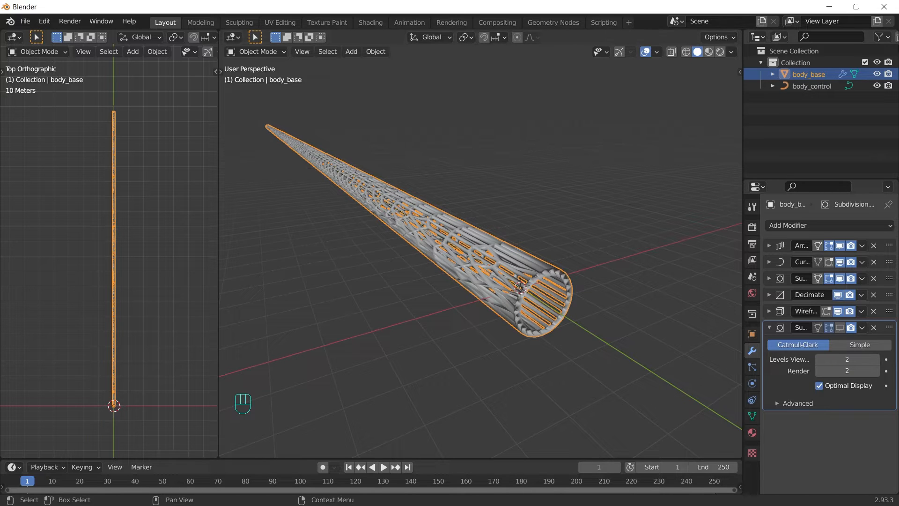
left_click(876, 74)
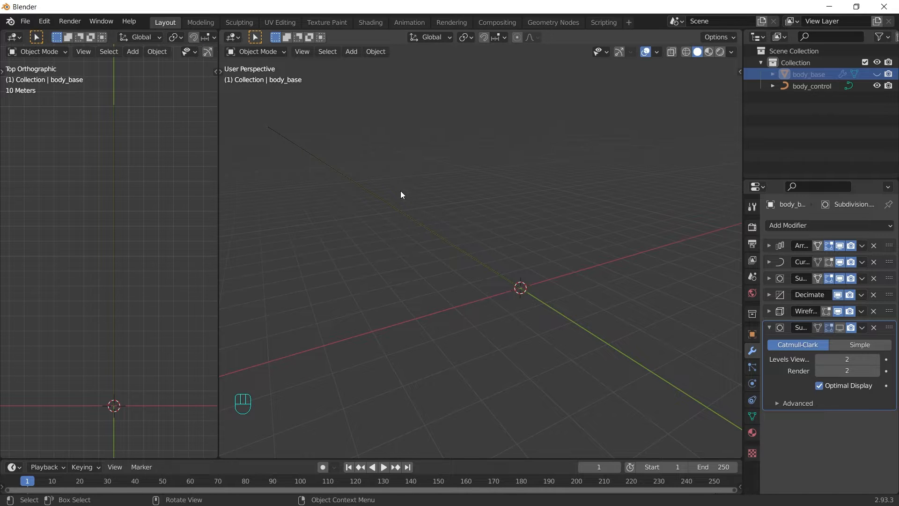
Step: Add a NURBS path, rotate it 90° about Z and apply the rotation
key("shift+a")
mouse_move(413, 196)
mouse_move(385, 202)
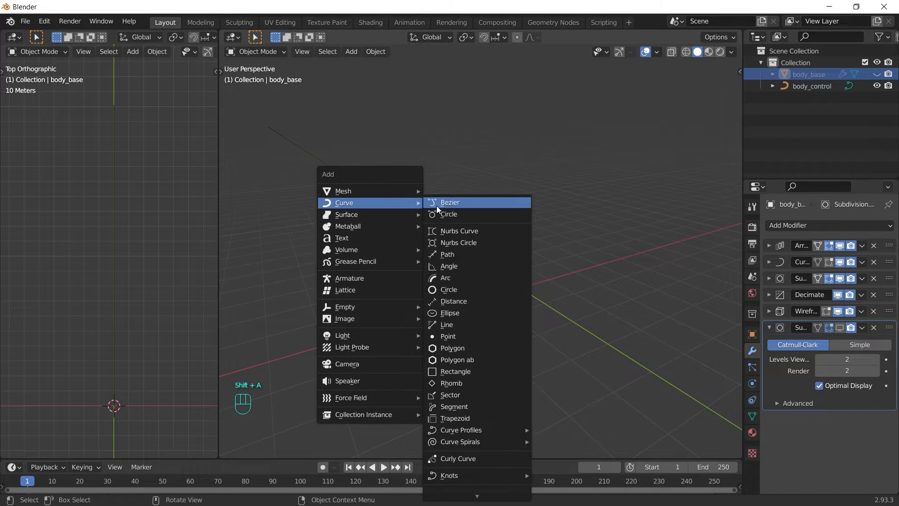
left_click(457, 254)
type("r")
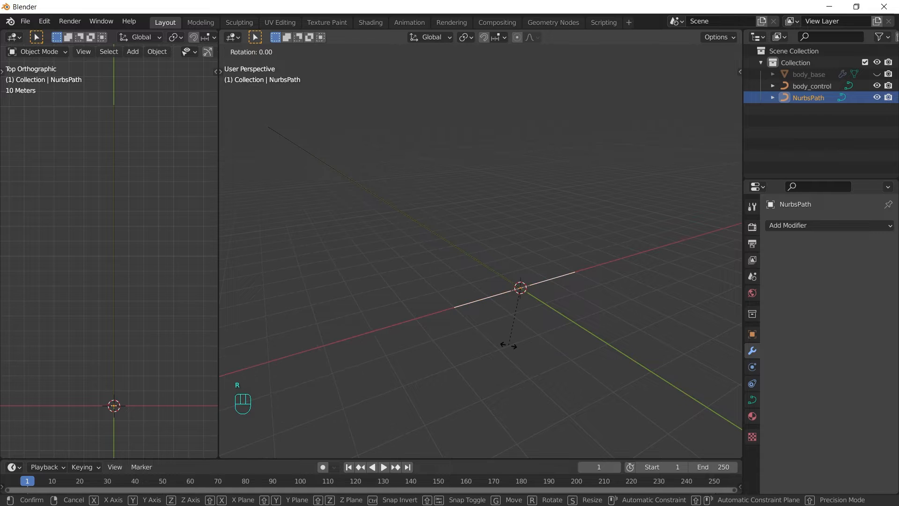
type("z90")
key("Return")
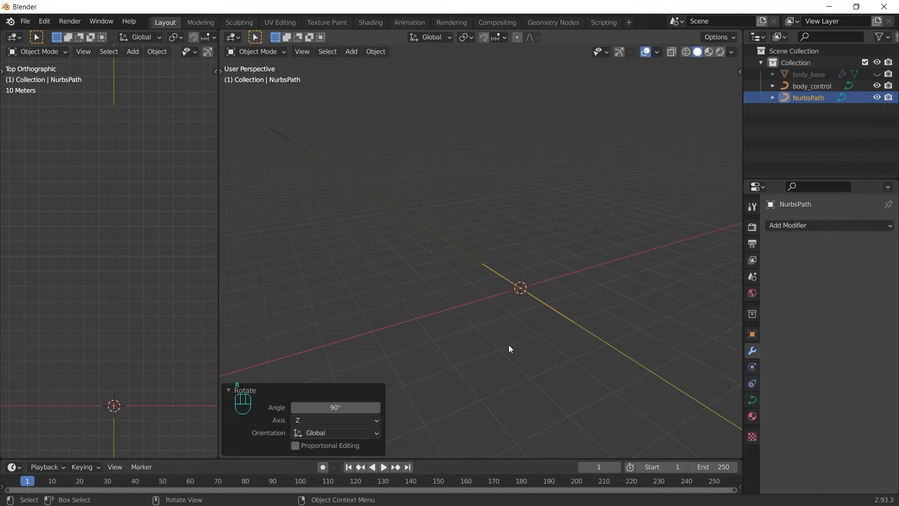
key("ctrl+a")
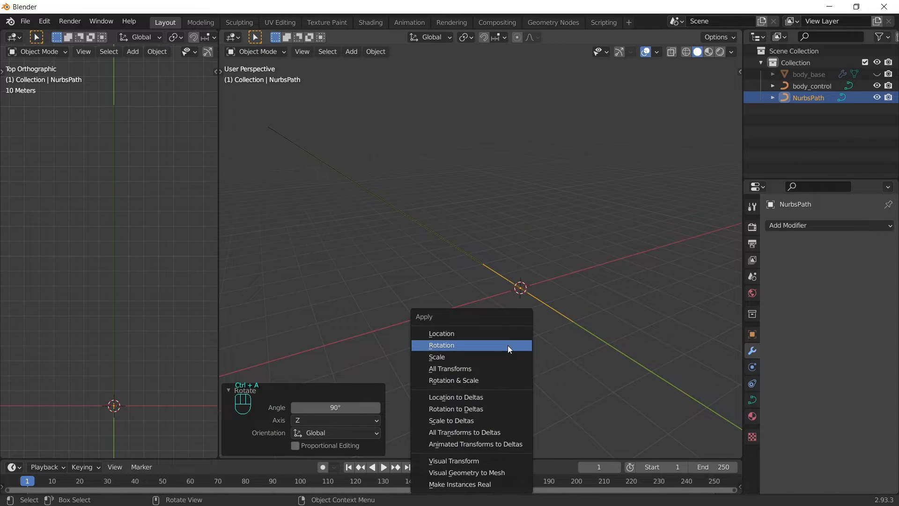
left_click(508, 344)
Step: Delete one of the path's control points and tilt the path 34.7° about X
key("Tab")
left_click_drag(511, 362, 584, 295)
key("x")
left_click(561, 273)
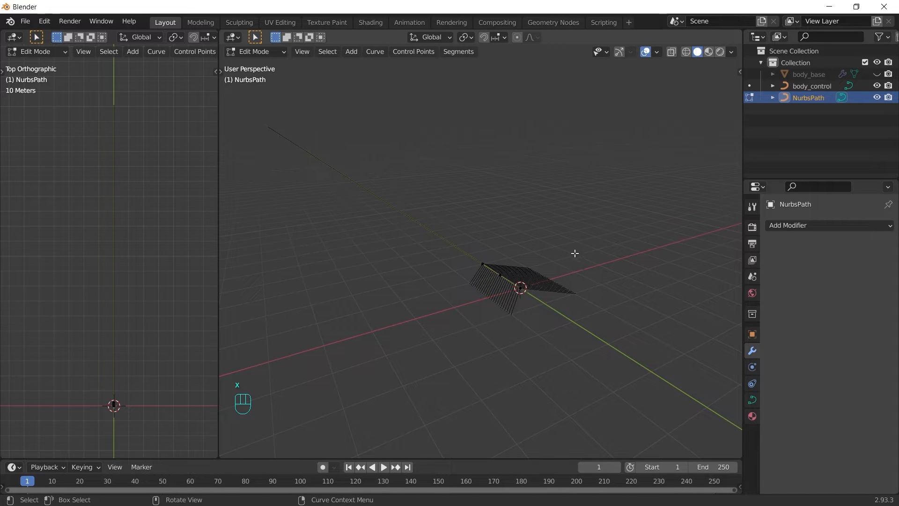
key("Tab")
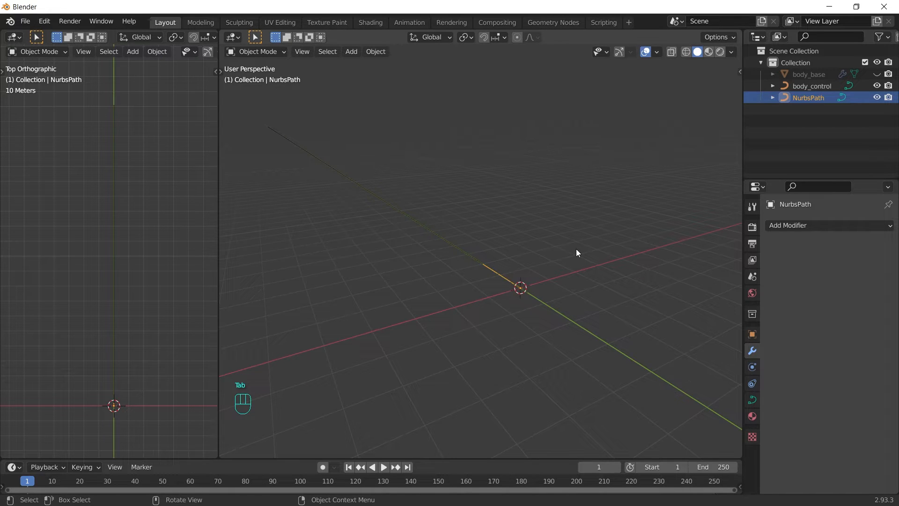
key("r")
key("x")
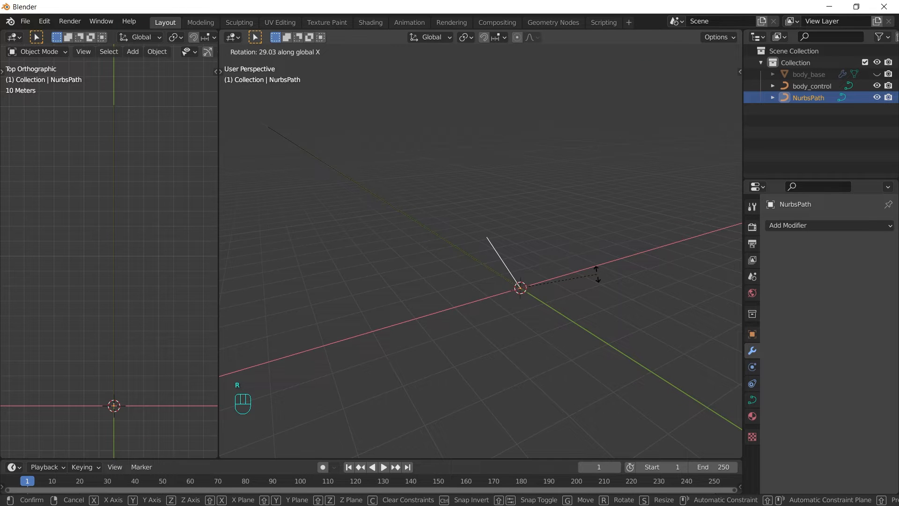
left_click(599, 281)
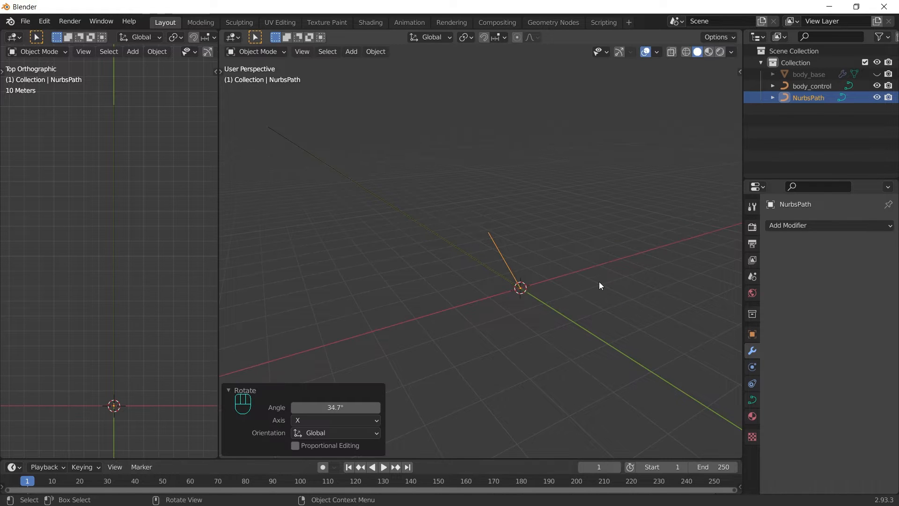
Step: Give the path a 0.3 m round bevel with filled caps
left_click(753, 400)
left_click(768, 423)
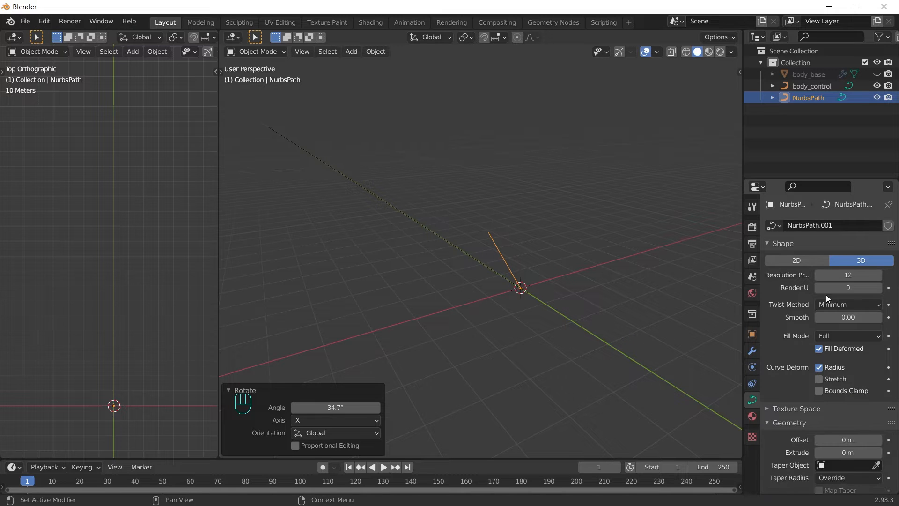
scroll(834, 304, "down", 8)
left_click_drag(830, 373, 819, 402)
left_click(820, 402)
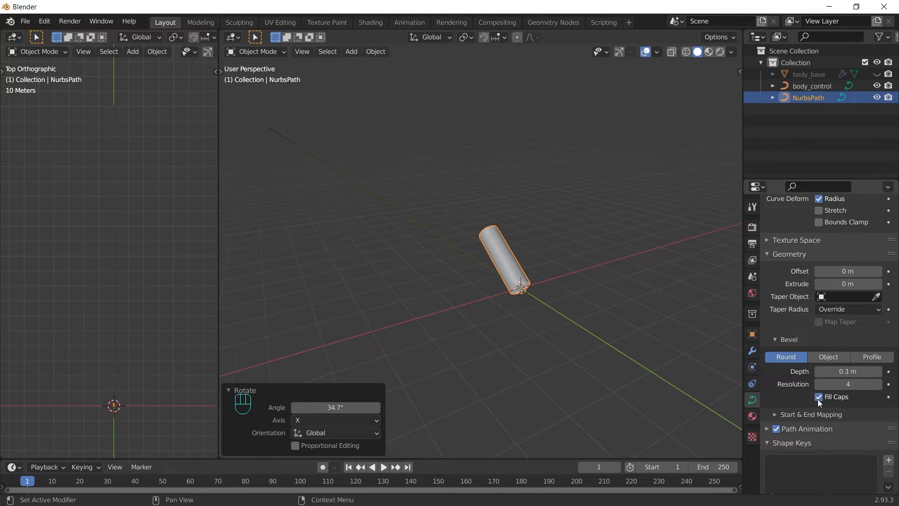
Step: Shrink the path's top-end radius to a point and switch the bevel to Profile
key("Tab")
left_click_drag(361, 177, 548, 248)
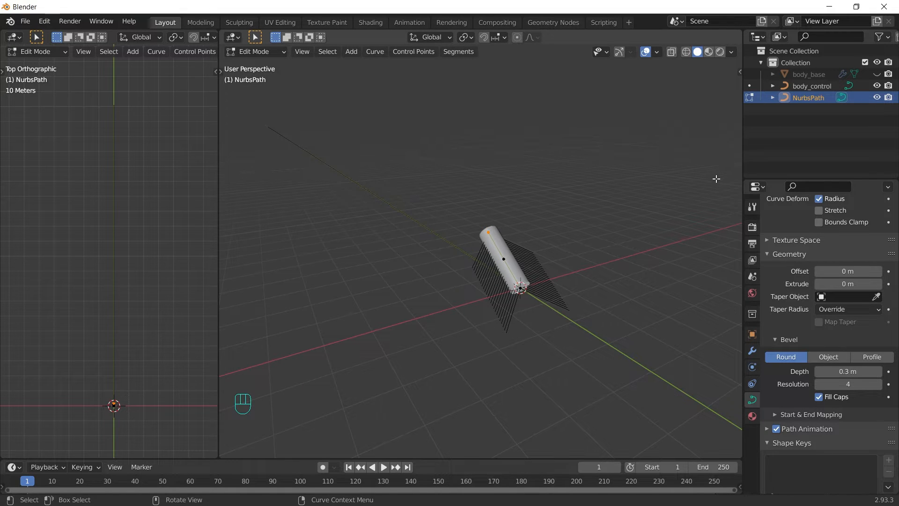
key("alt+s")
left_click(492, 230)
key("alt+s")
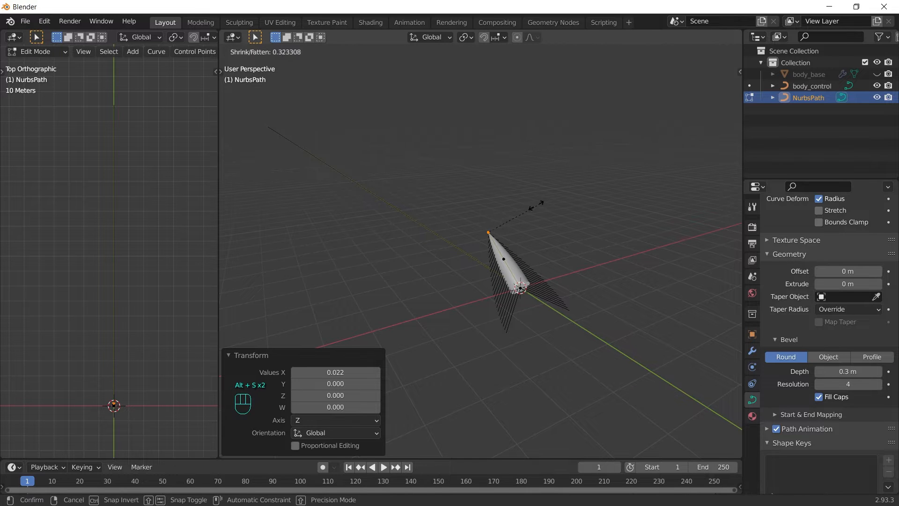
left_click(507, 217)
key("Tab")
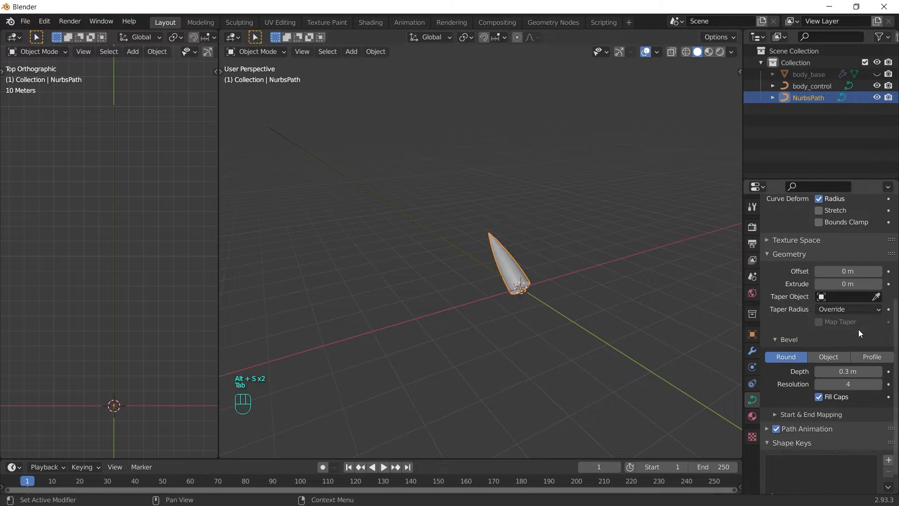
left_click(880, 357)
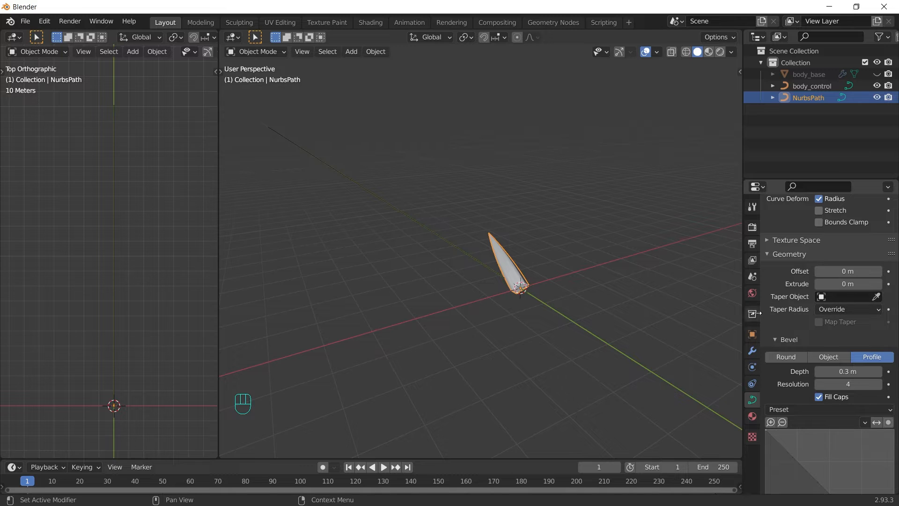
left_click(752, 351)
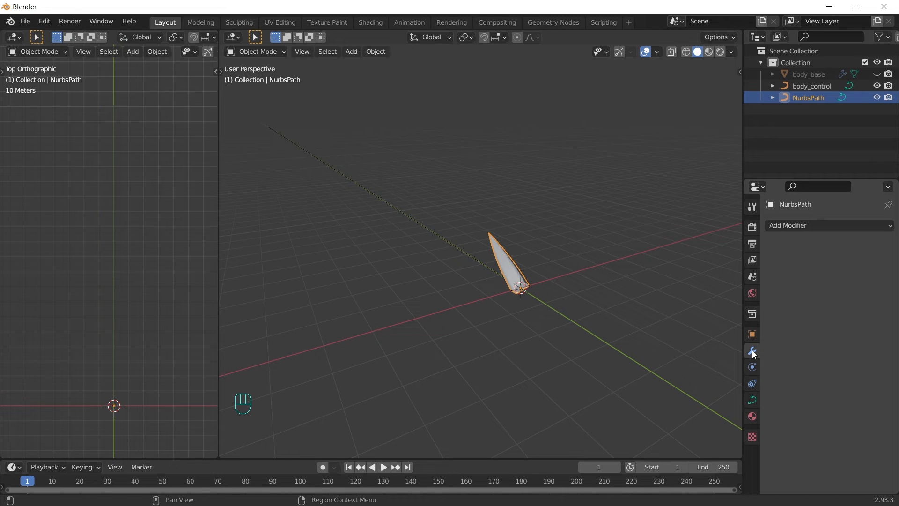
Step: Add an Array modifier to the spine with relative offset X 0 and Y 1
left_click(846, 225)
left_click(720, 259)
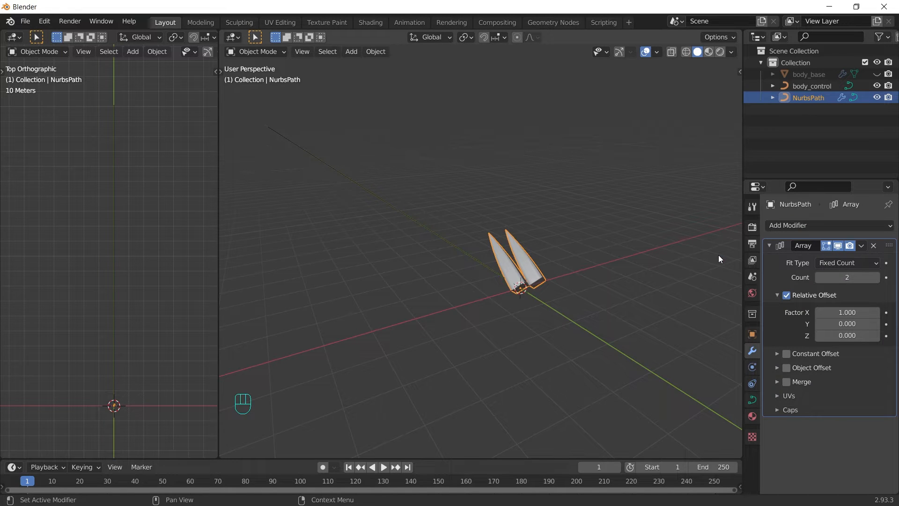
left_click(856, 315)
type("0")
key("Return")
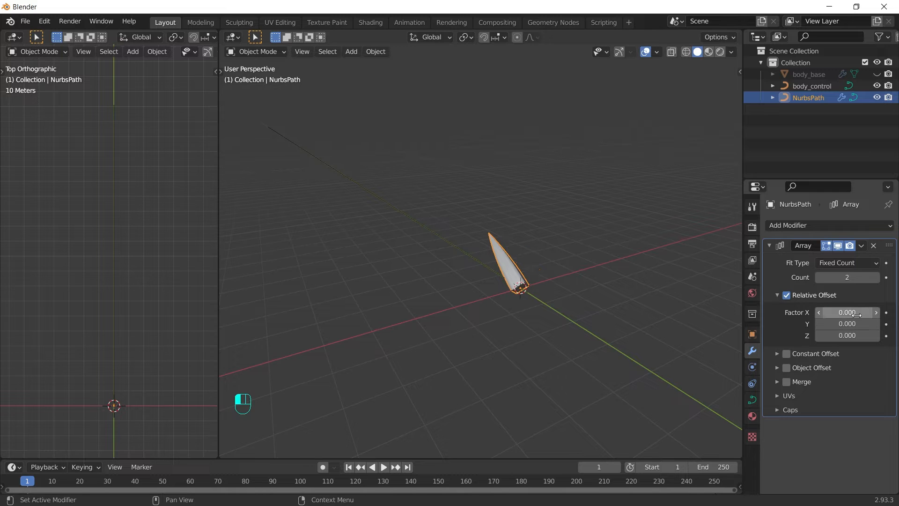
left_click(848, 323)
type("1")
key("Return")
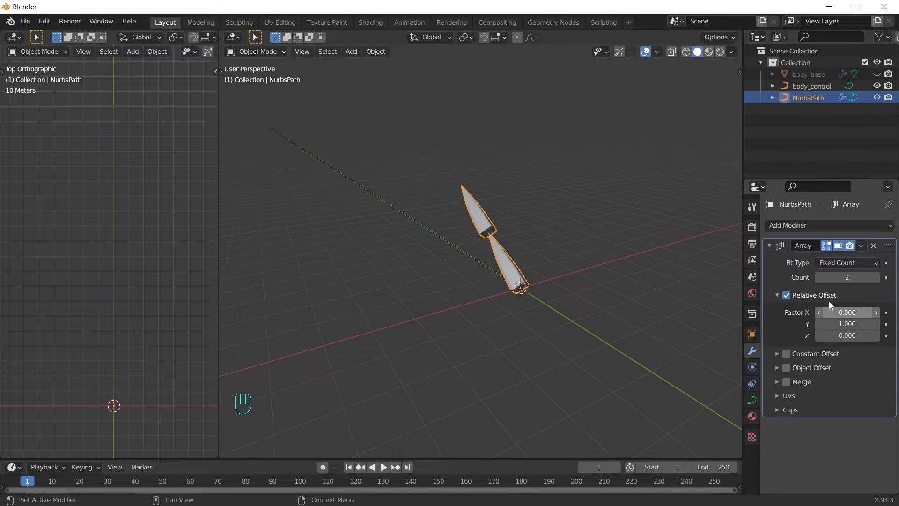
Step: Apply the spine's rotation, set the array count to 99, and add a Curve modifier
key("ctrl+a")
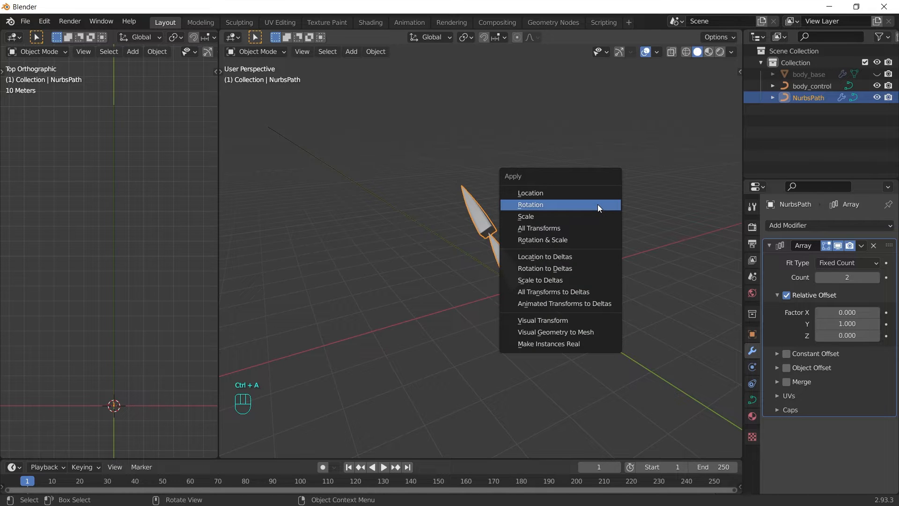
left_click(597, 206)
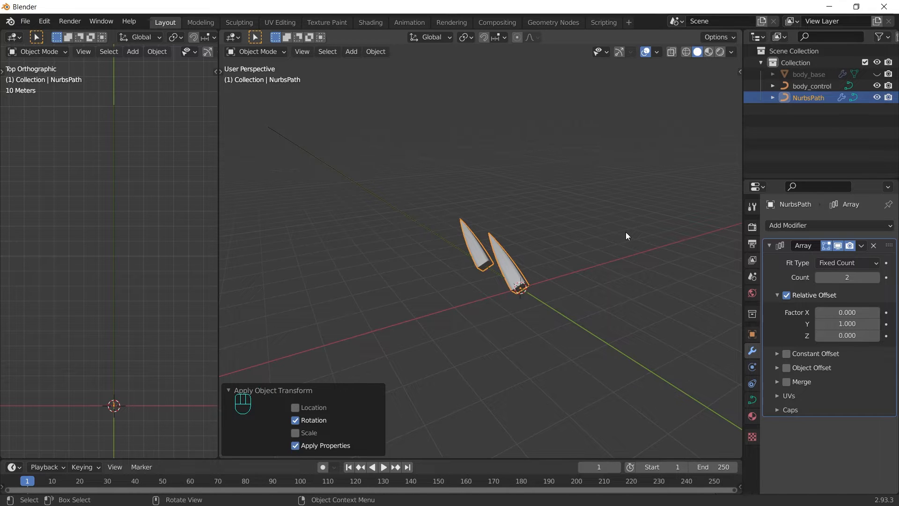
left_click(856, 278)
type("99")
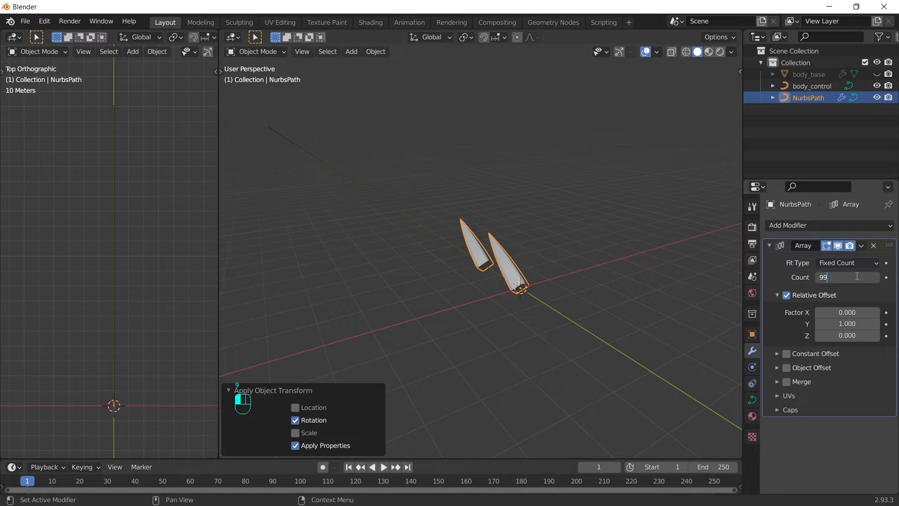
left_click(787, 254)
left_click(771, 244)
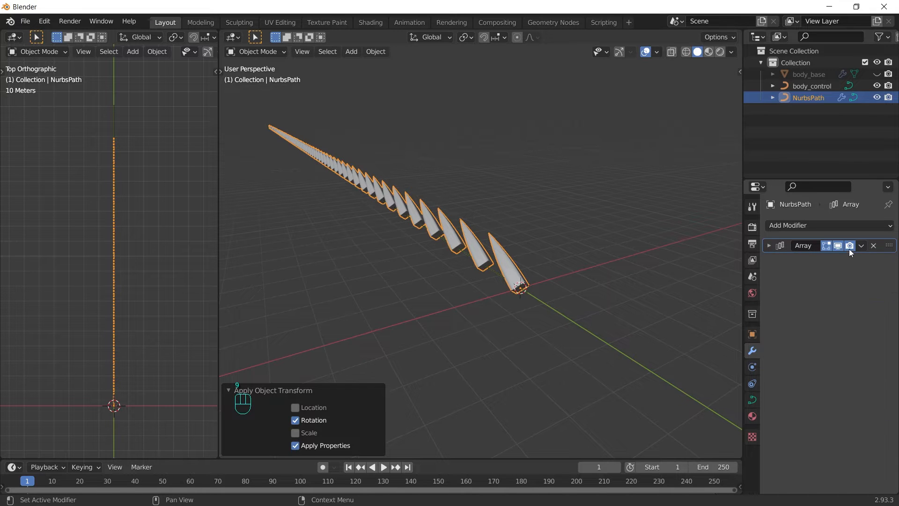
left_click(826, 223)
left_click(775, 281)
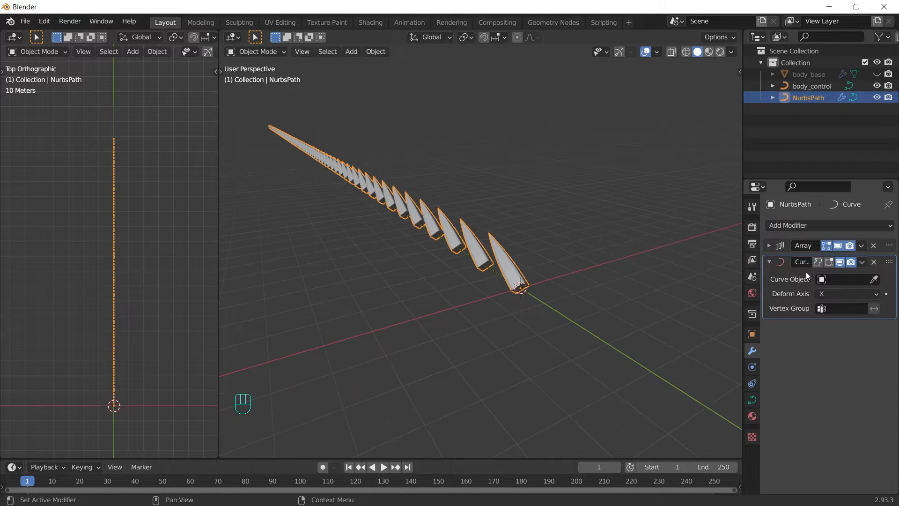
Step: Make the spines follow body_control along deform axis Y and rotate them 90° on Y
left_click(827, 280)
left_click(796, 297)
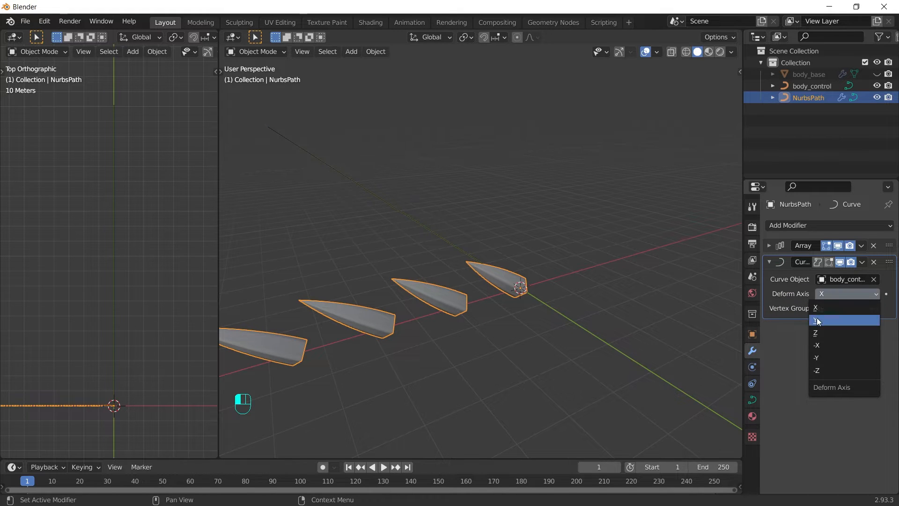
left_click(817, 320)
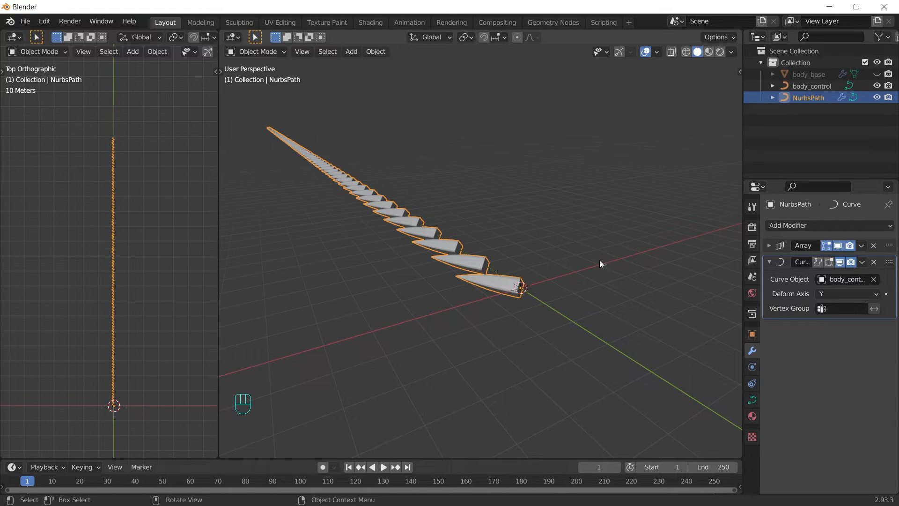
type("ry90")
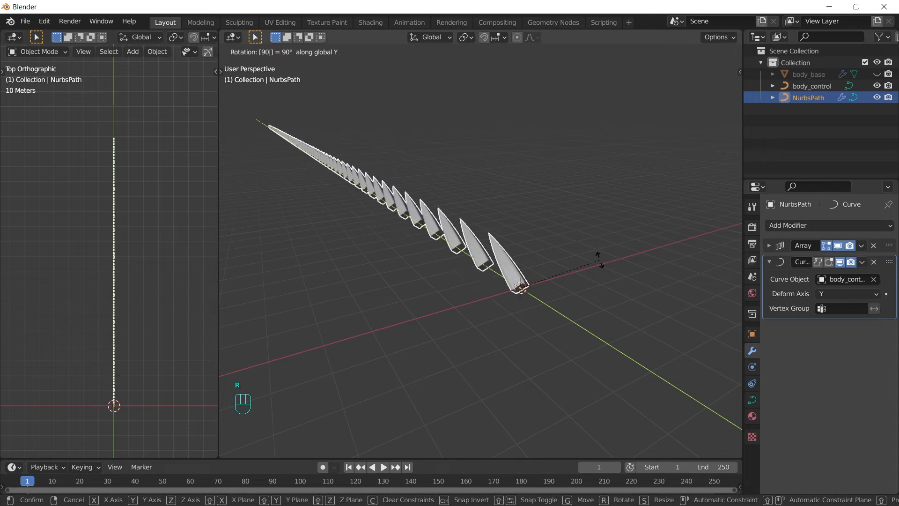
key("Return")
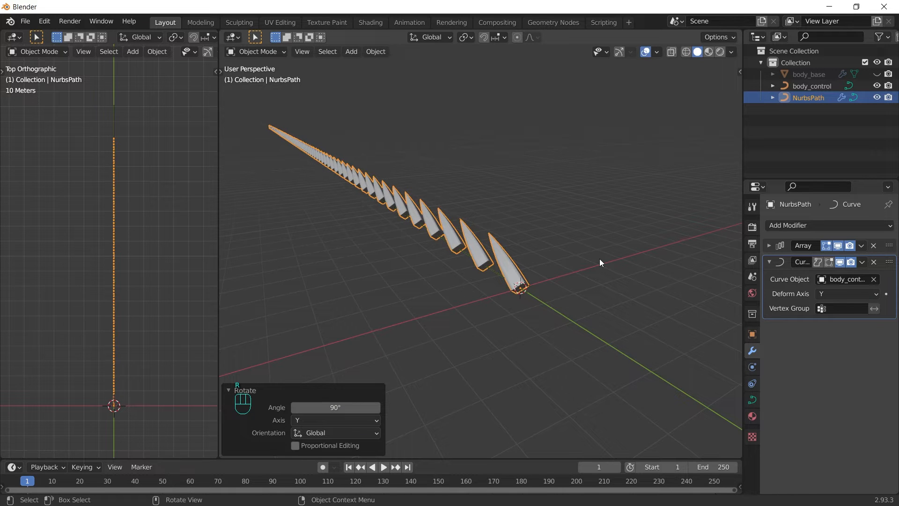
Step: Unhide body_base and shift all spine curve points 0.65 m along X onto the tube
left_click(876, 74)
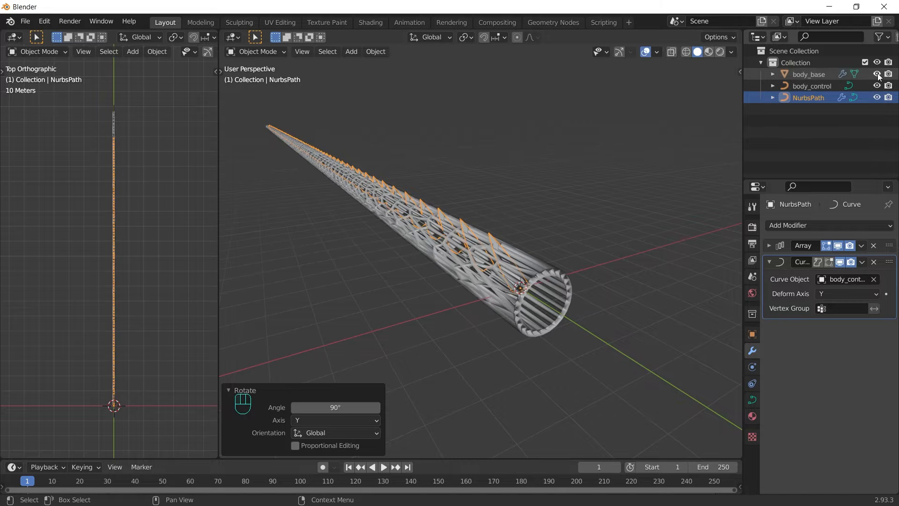
key("Tab")
key("a")
middle_click_drag(580, 268, 530, 260)
key("g")
key("x")
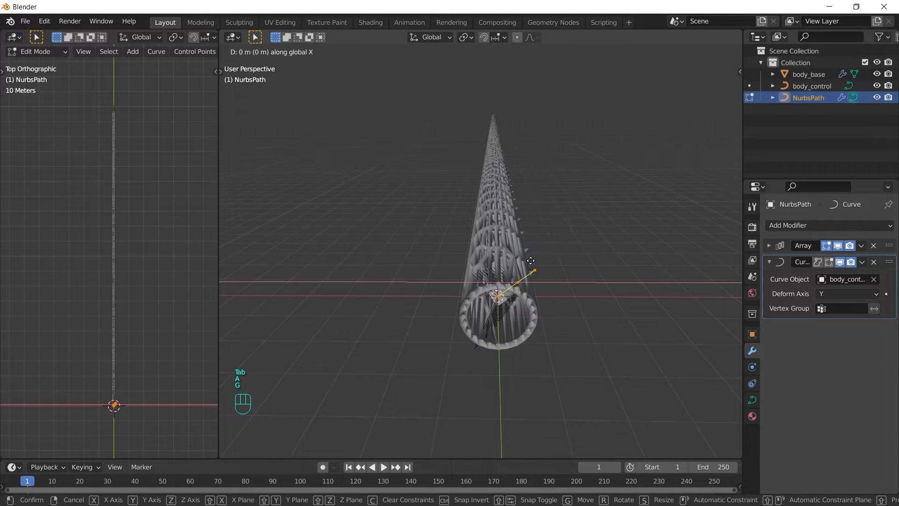
left_click(554, 258)
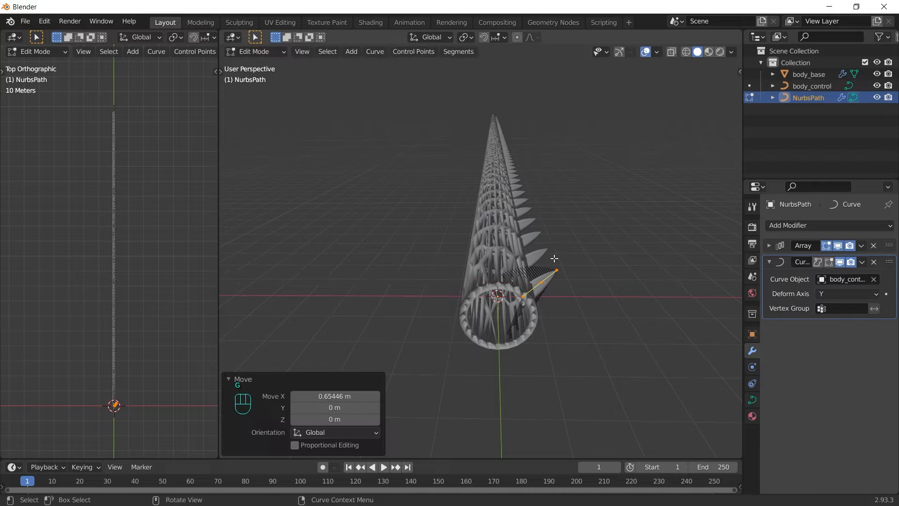
key("Tab")
middle_click_drag(554, 257, 608, 229)
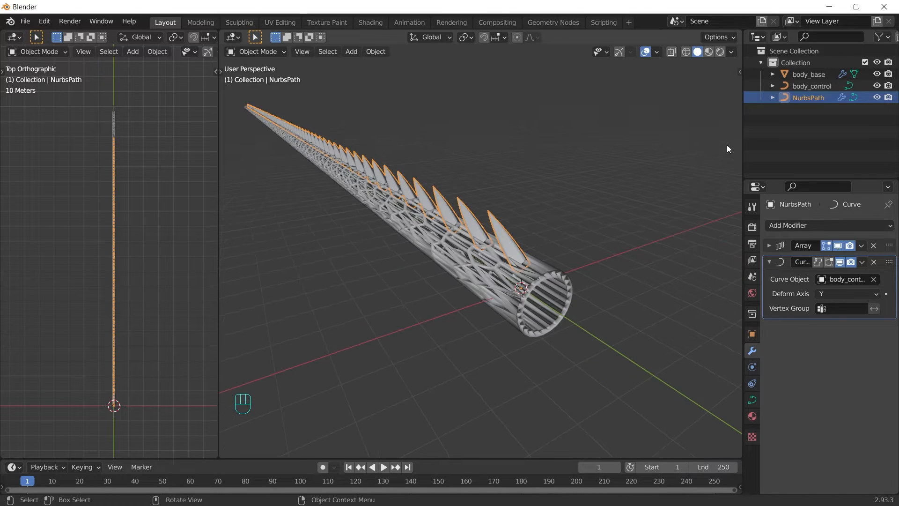
Step: Rename NurbsPath to body_spines and move all three body objects into a new BODY collection
double_click(811, 98)
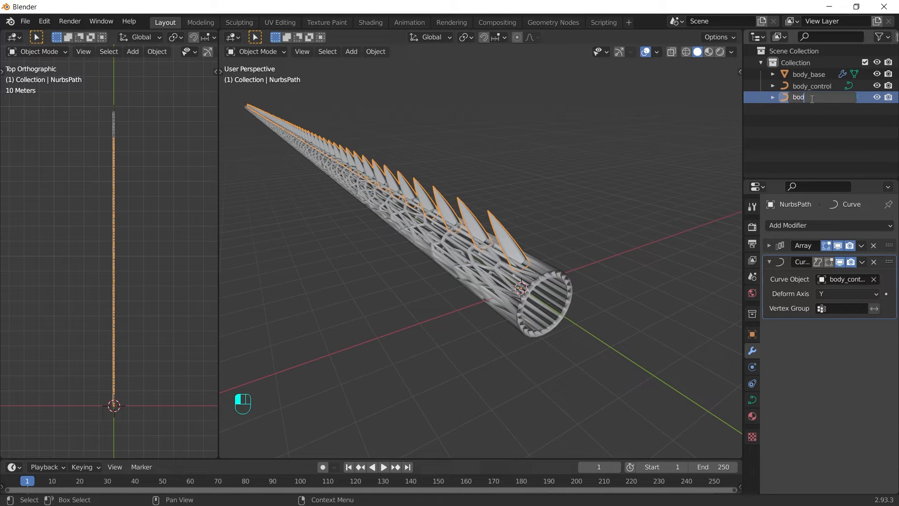
type("body_spi")
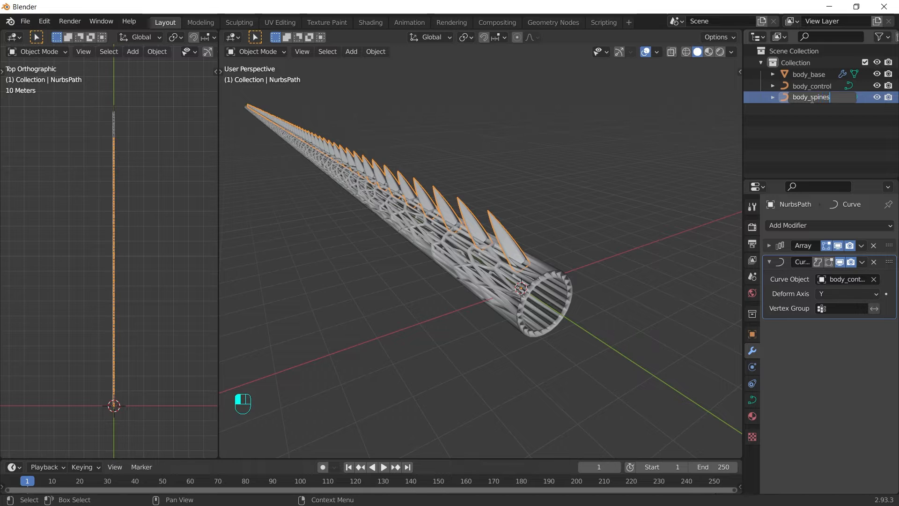
type("nes")
key("Return")
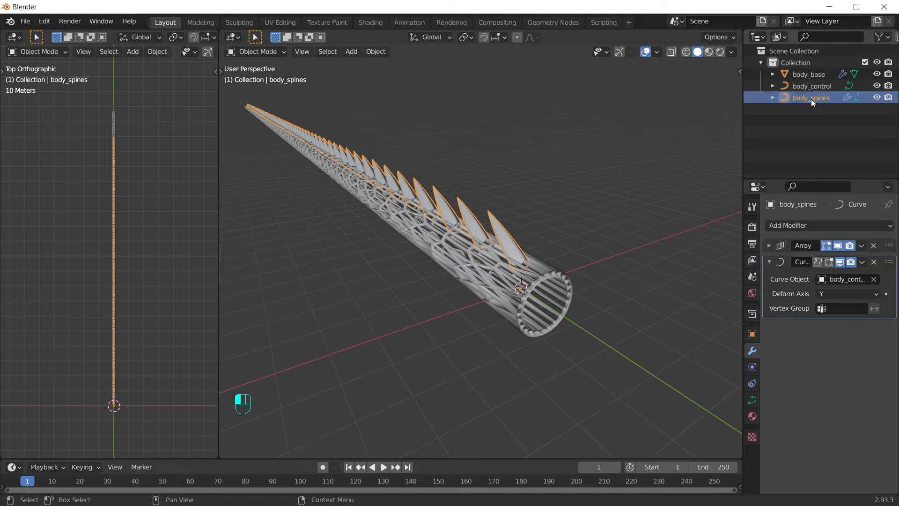
left_click(807, 75, "shift")
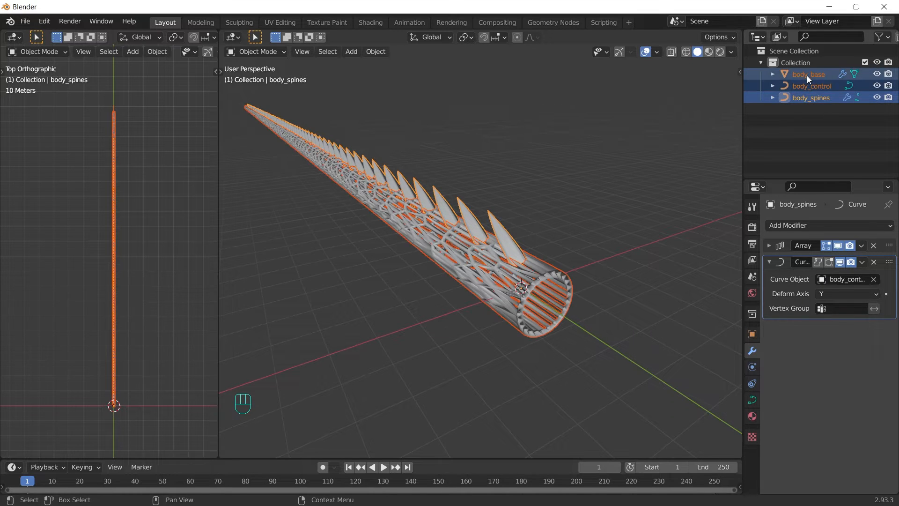
key("m")
left_click(805, 74)
type("BODY")
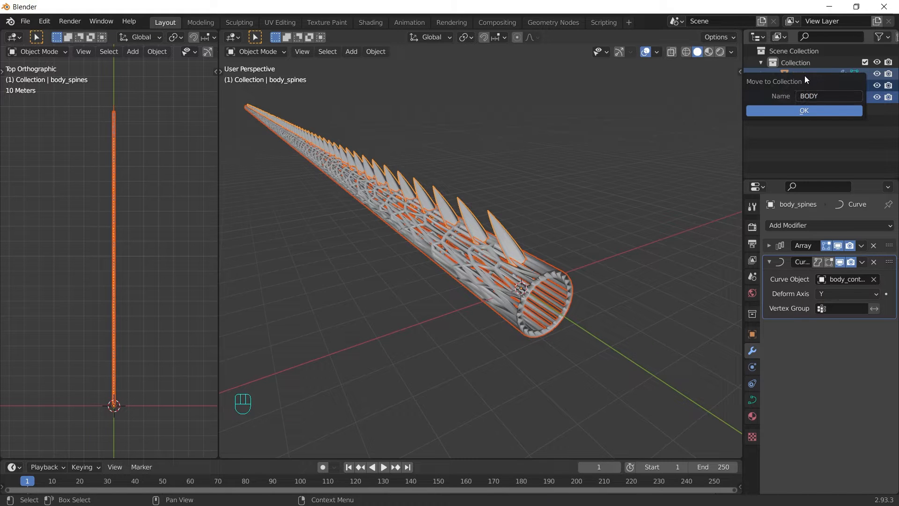
key("Return")
Step: Return body_control's middle point so the curve is straight, then exclude BODY from the scene
left_click(817, 98)
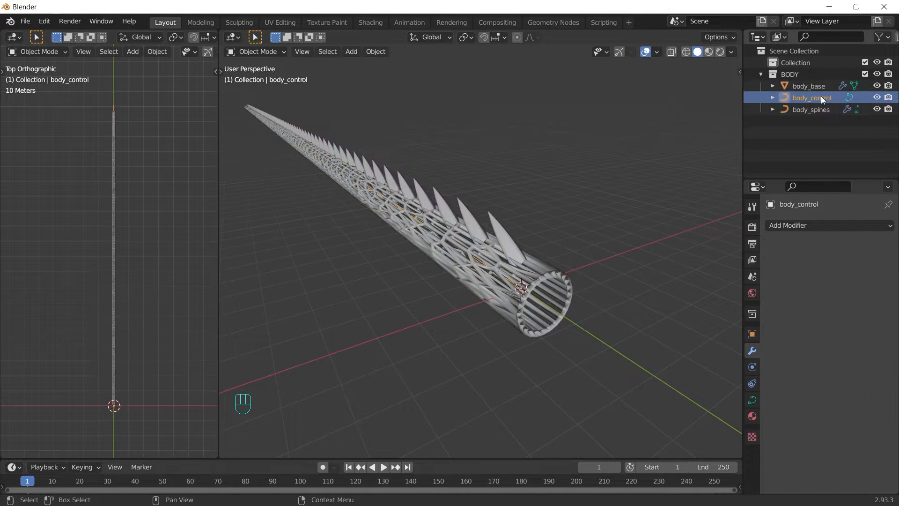
key("Tab")
left_click_drag(149, 212, 104, 286)
key("g")
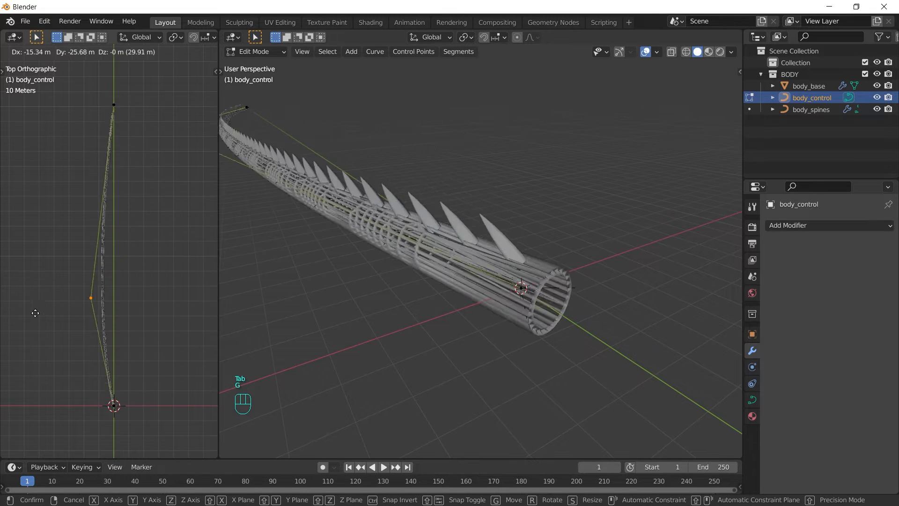
left_click(88, 257)
key("Tab")
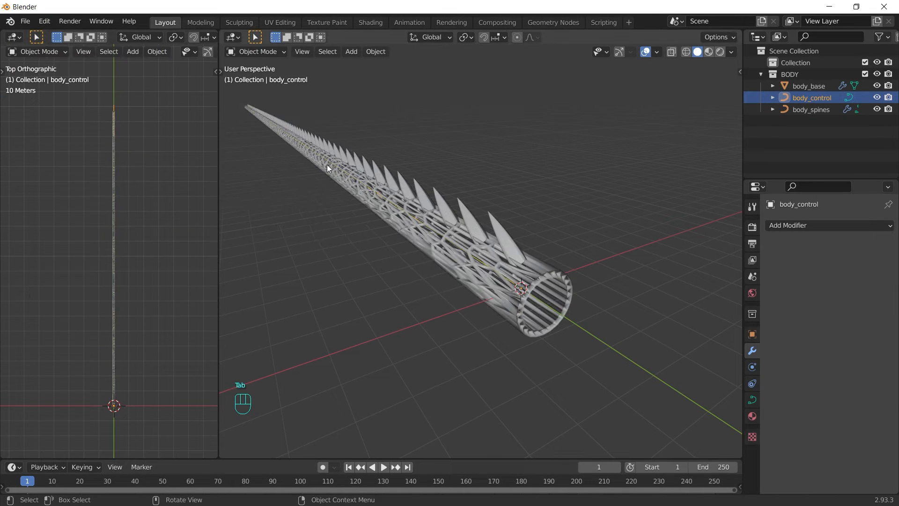
left_click(865, 74)
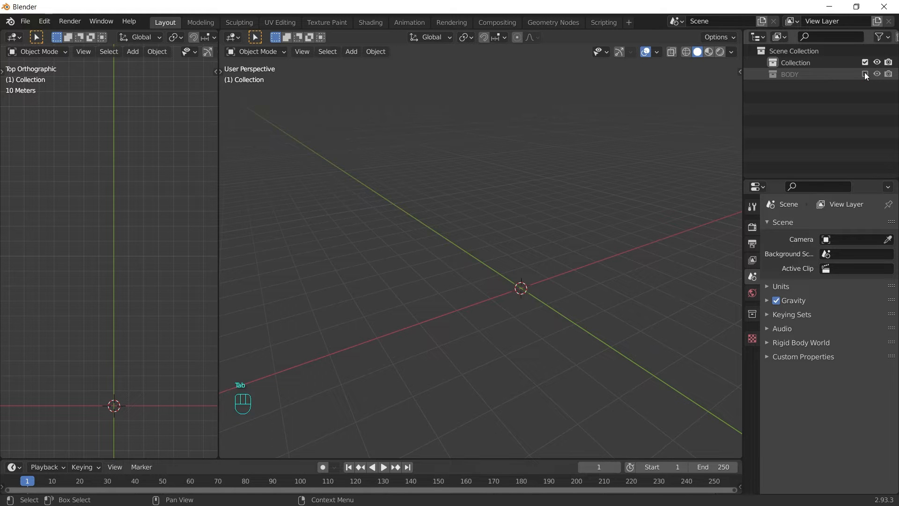
Step: Make Collection active and add a new cube to it
left_click(832, 64)
key("shift+a")
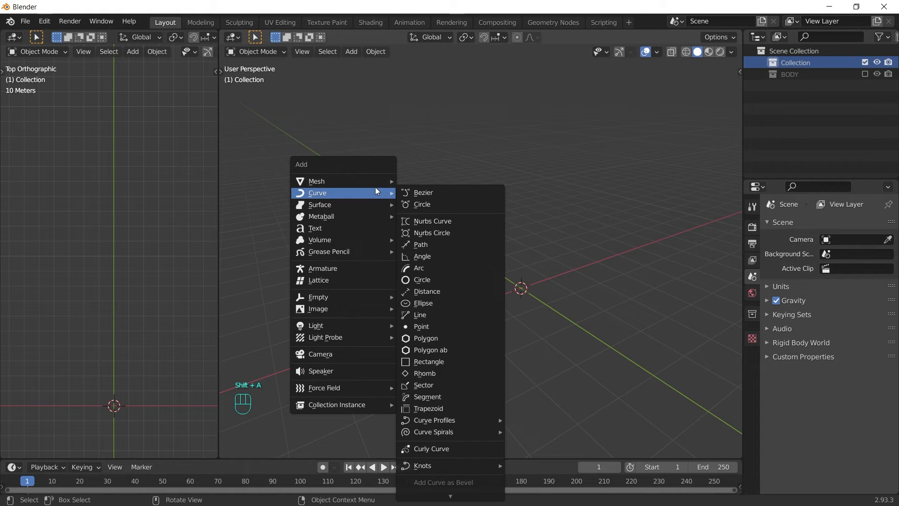
mouse_move(372, 181)
left_click(427, 193)
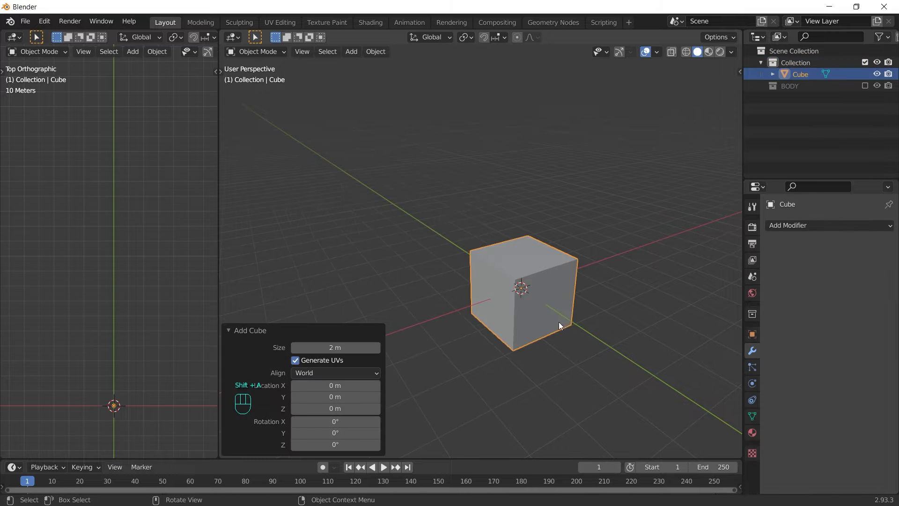
Step: Extrude the cube's end face and scale the new face to 0.65
middle_click_drag(580, 293, 543, 290)
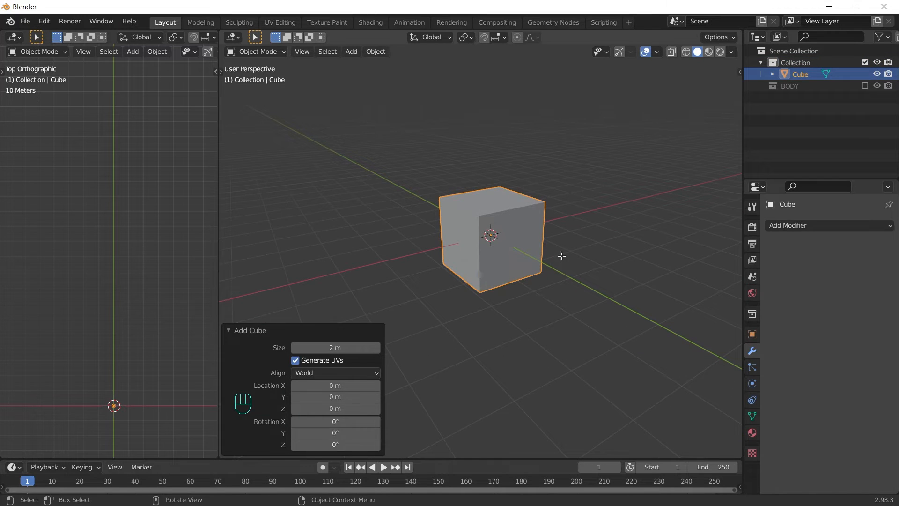
key("Tab")
key("3")
left_click(513, 245)
key("e")
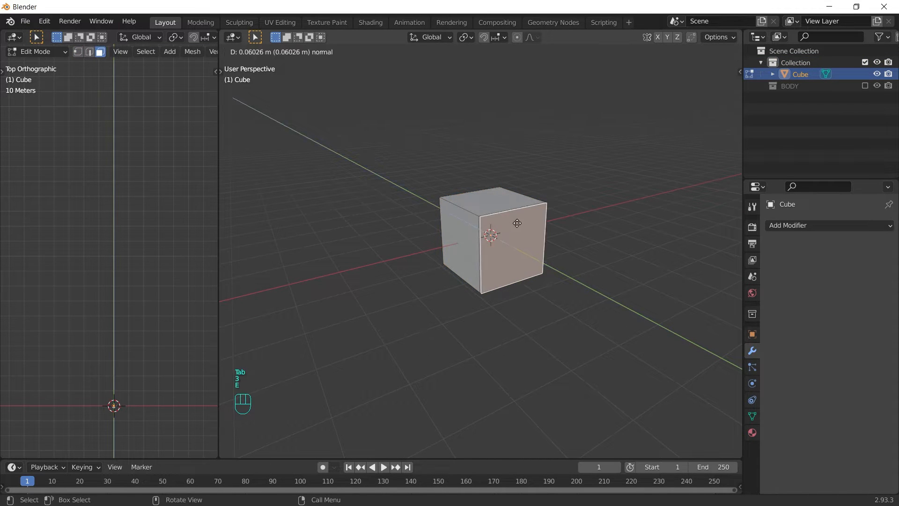
left_click(536, 242)
key("s")
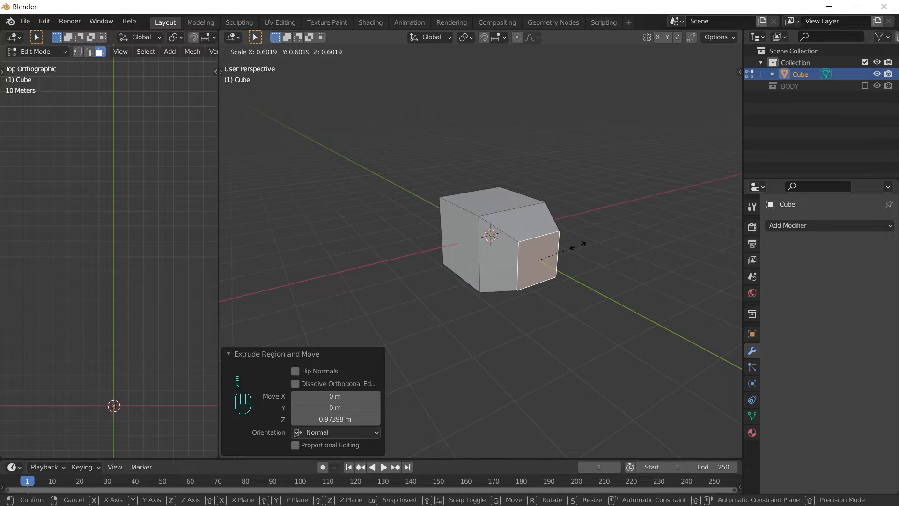
left_click(586, 243)
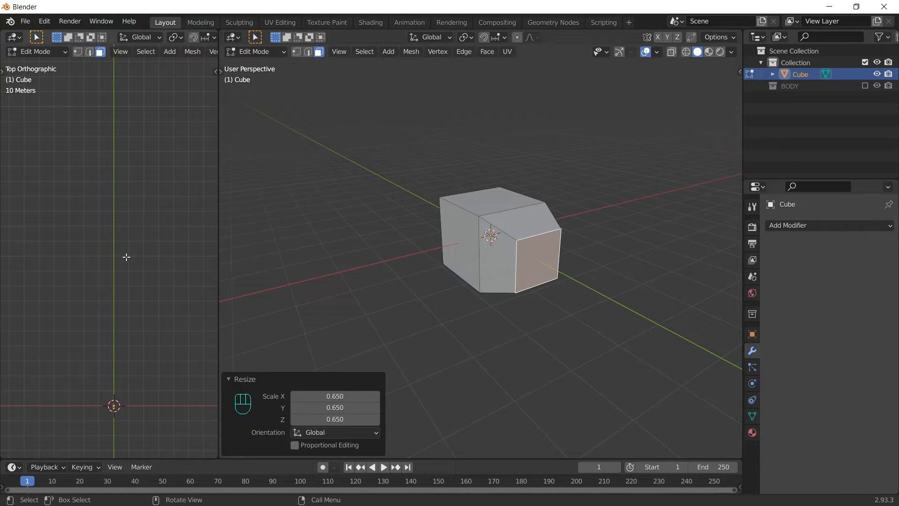
Step: In a left side view framed on the face, lower the extruded face along Z
key("grave")
left_click(69, 257)
key("grave")
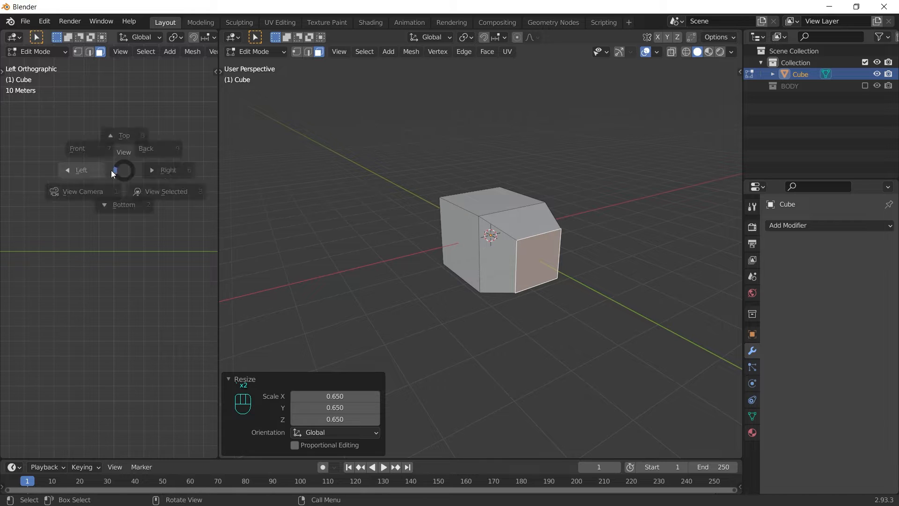
left_click(195, 207)
scroll(175, 227, "down", 5)
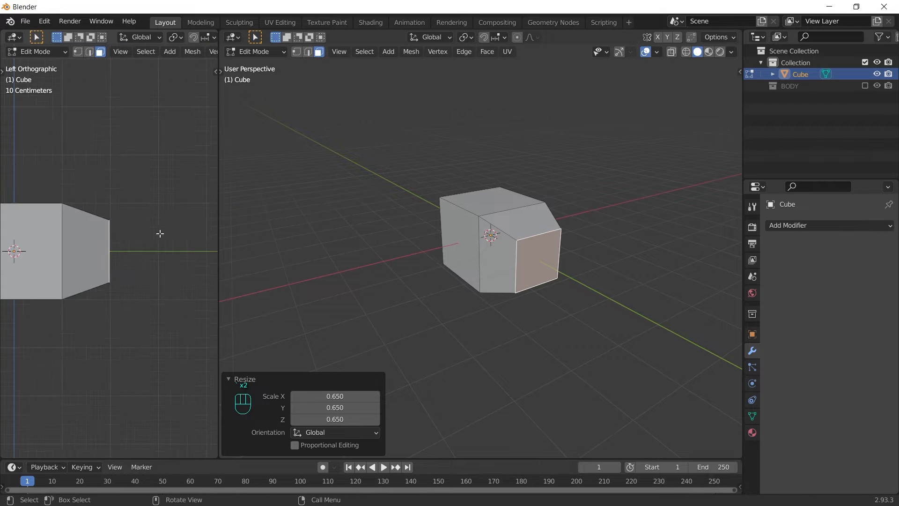
key("g")
key("z")
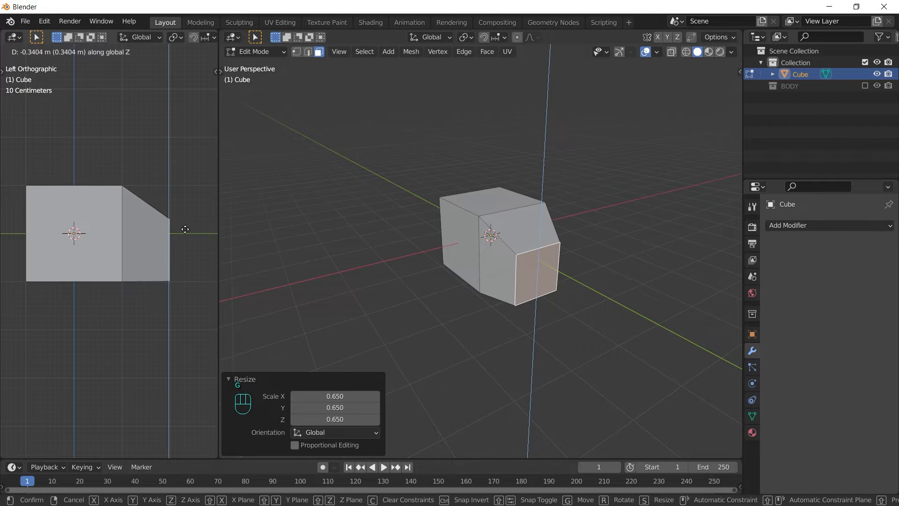
left_click(185, 226)
Step: Extrude the face again and slide its bottom edge along Y to slant the end
key("e")
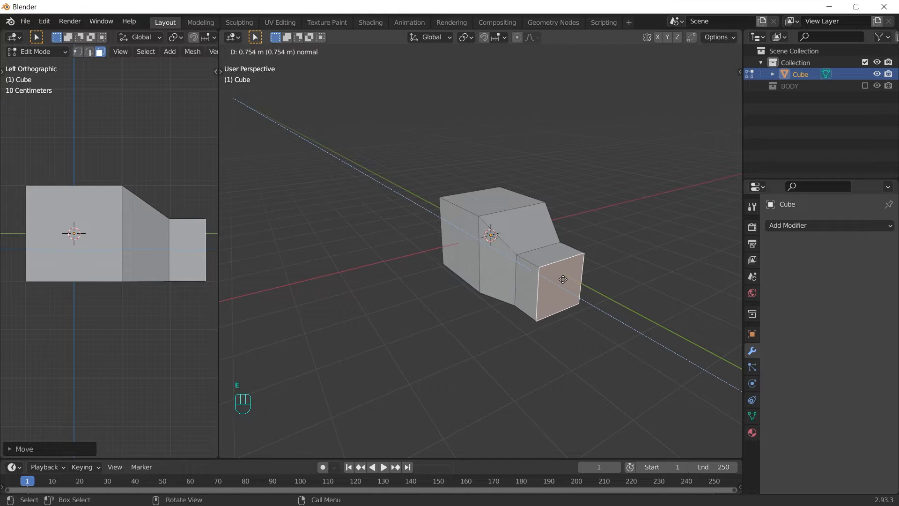
left_click(563, 279)
key("2")
left_click(563, 314)
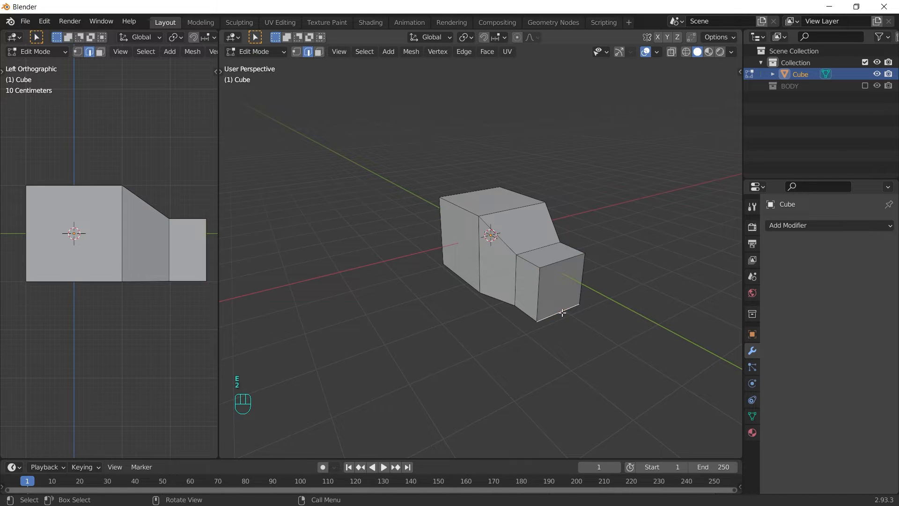
key("g")
key("y")
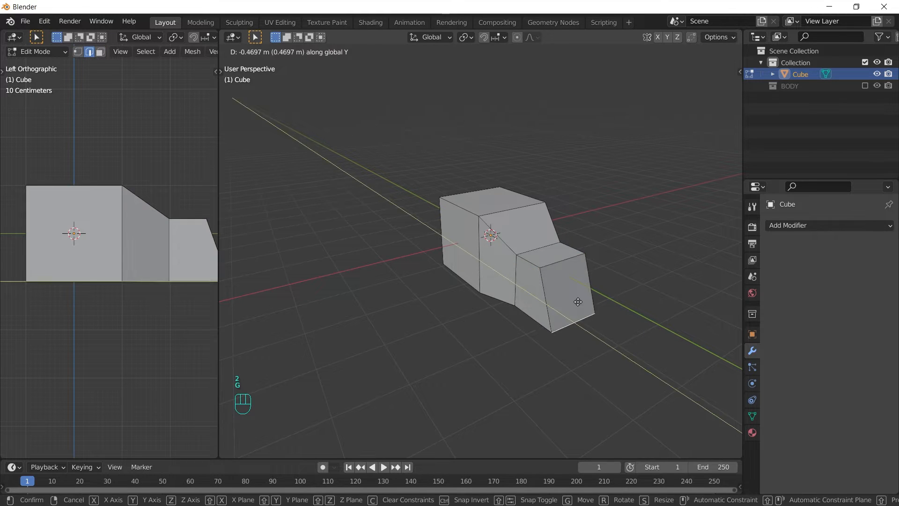
left_click(582, 307, "shift")
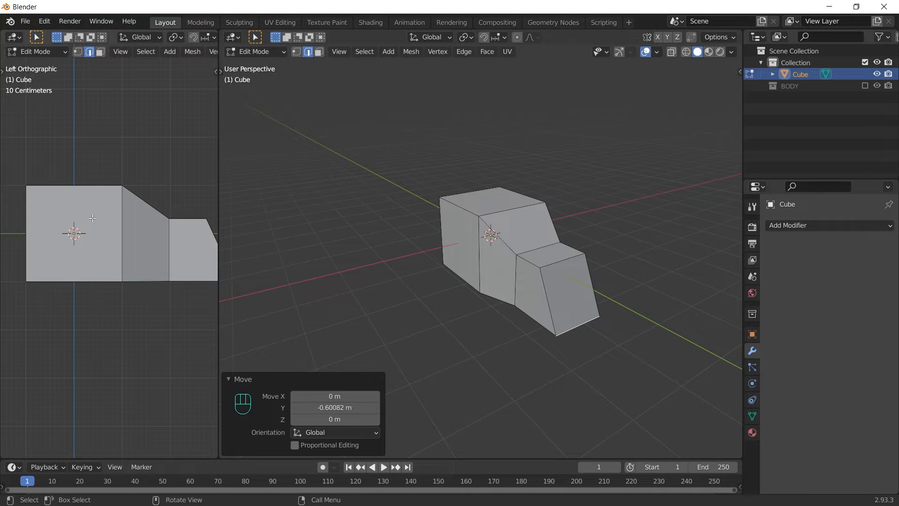
scroll(148, 231, "down", 3)
key("Tab")
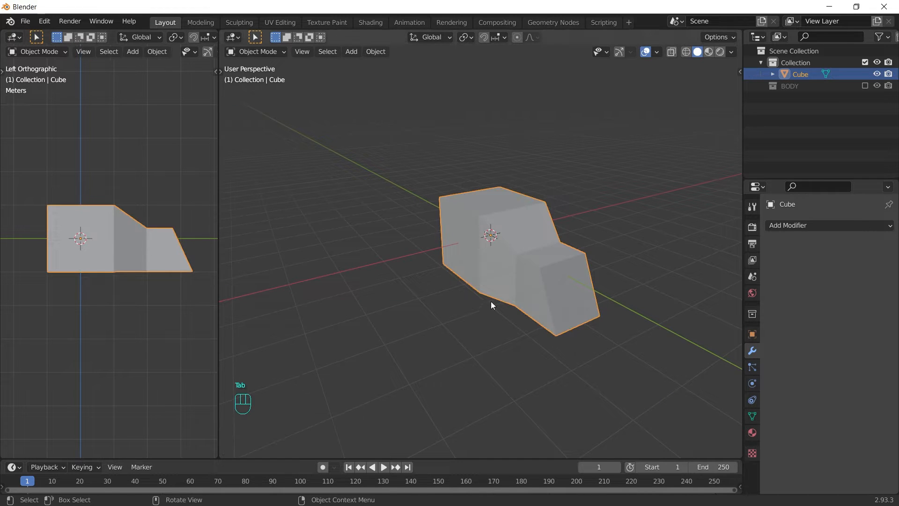
Step: Extrude the cube's opposite end face about 0.52 m, shrink it to ~0.93 and lower it slightly on Z
middle_click_drag(491, 301, 645, 254)
key("Tab")
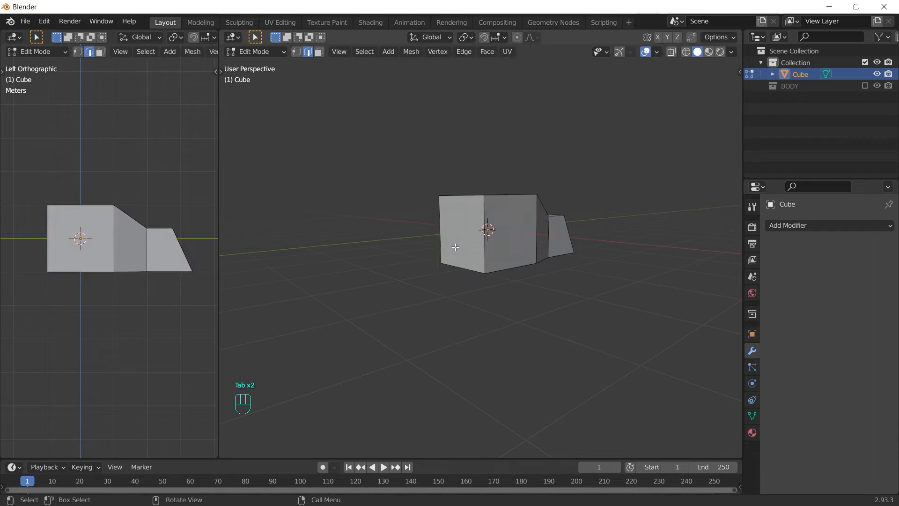
key("3")
left_click(468, 233)
key("e")
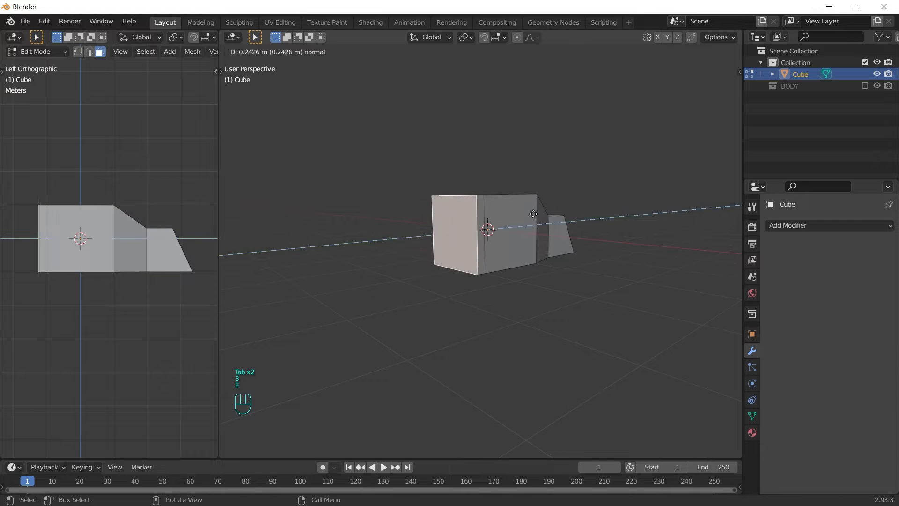
left_click(525, 213)
key("s")
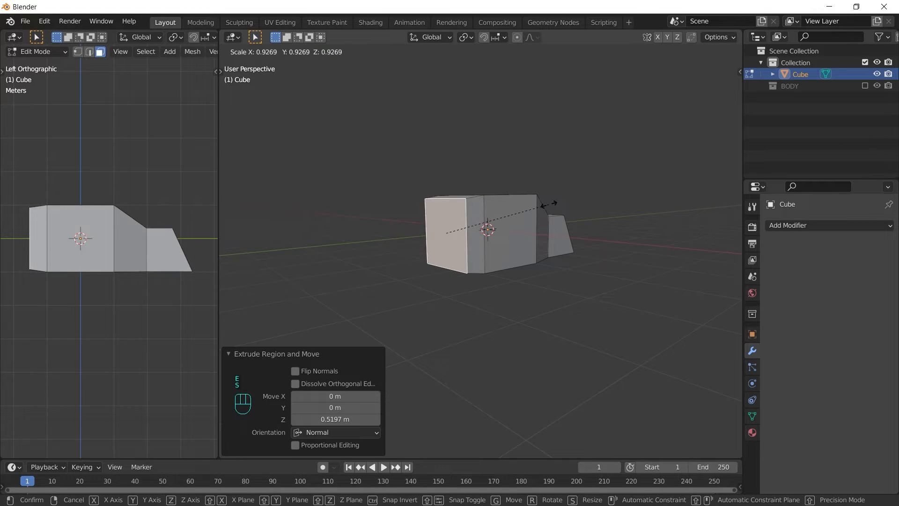
left_click(554, 211)
key("g")
key("z")
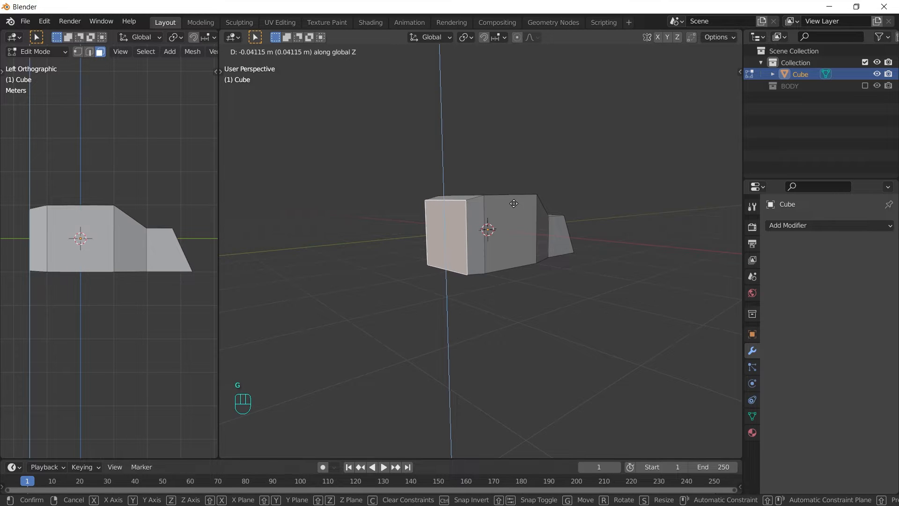
left_click(514, 204)
key("Tab")
middle_click_drag(656, 244, 532, 257)
Step: Add a Subdivision Surface modifier at viewport level 2 and a Bevel modifier ordered above it
left_click(834, 225)
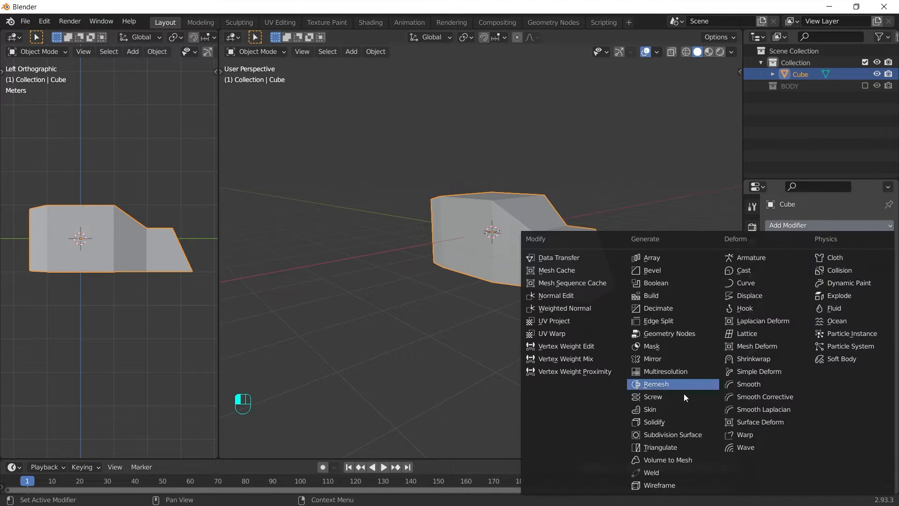
left_click(676, 436)
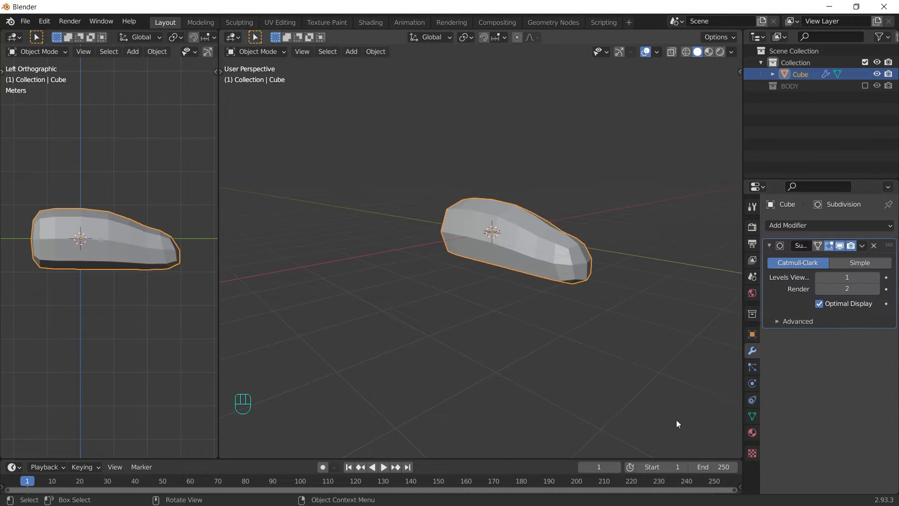
left_click(877, 278)
left_click(846, 225)
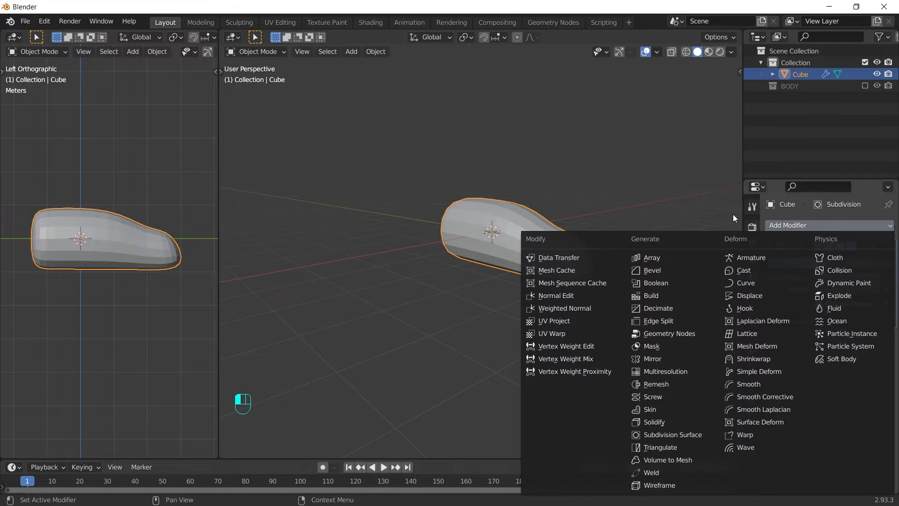
left_click(656, 270)
left_click_drag(886, 345, 875, 237)
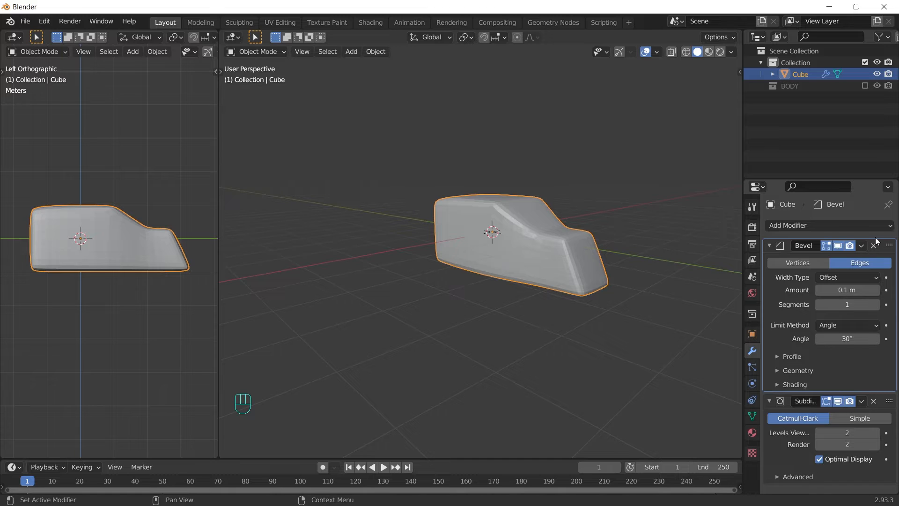
Step: Set the bevel amount to 0.2 m and shade the head smooth
left_click(849, 290)
type(".2")
key("Return")
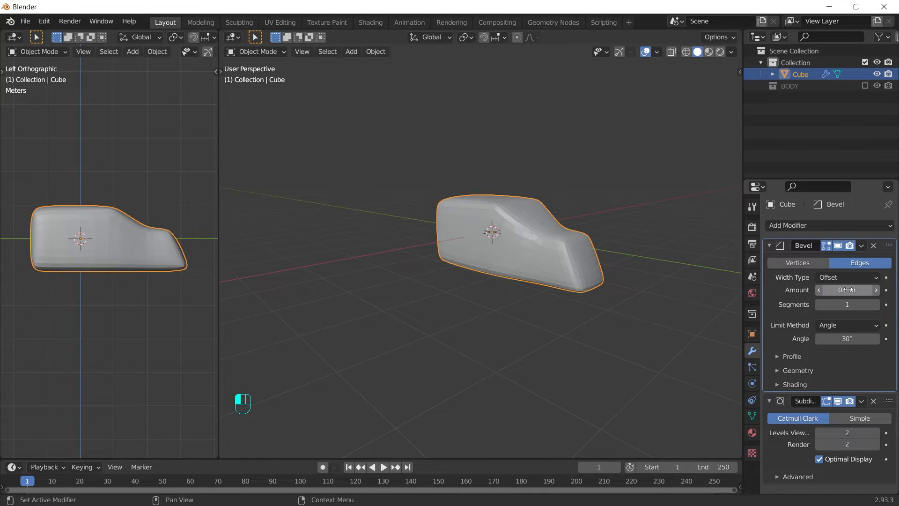
right_click(558, 201)
left_click(557, 201)
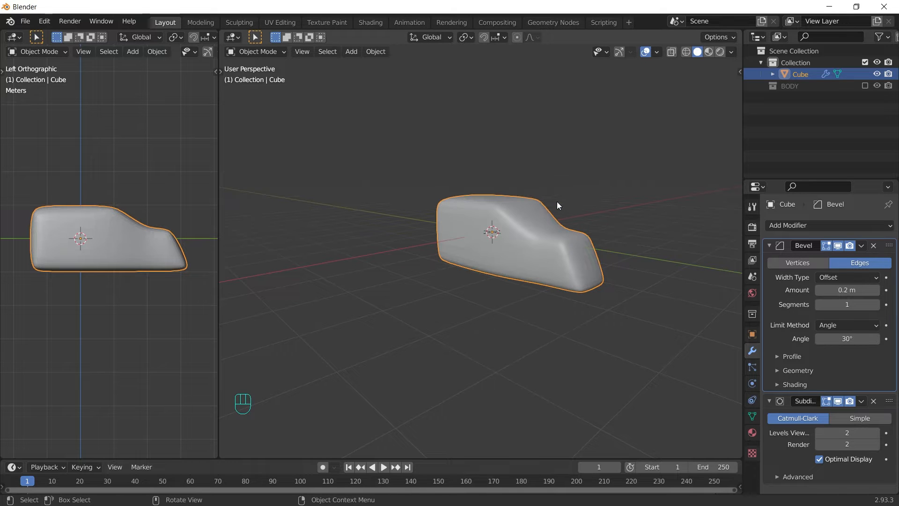
mouse_move(618, 268)
middle_mouse_down()
mouse_move(574, 240)
mouse_move(485, 274)
mouse_move(560, 250)
mouse_move(624, 260)
middle_mouse_up()
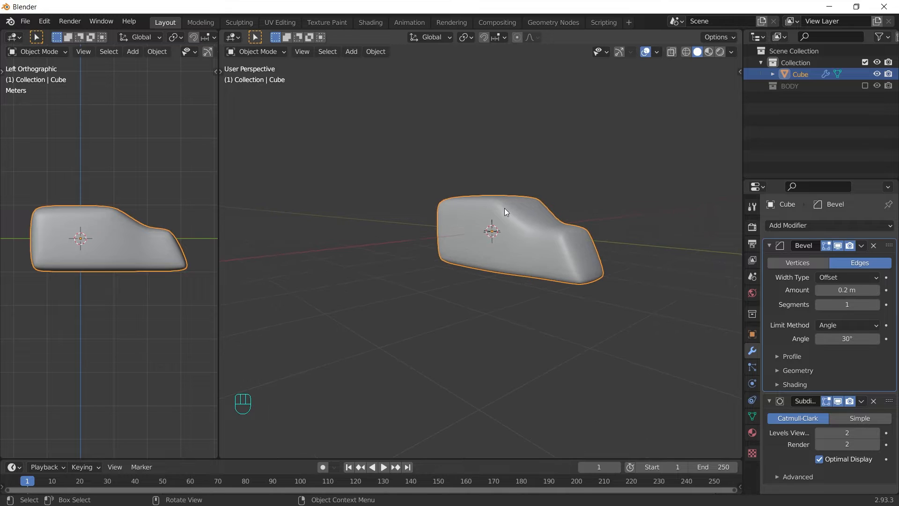
Step: Add a small UV sphere and move it beside the head in the side view
key("shift+a")
left_click(522, 225)
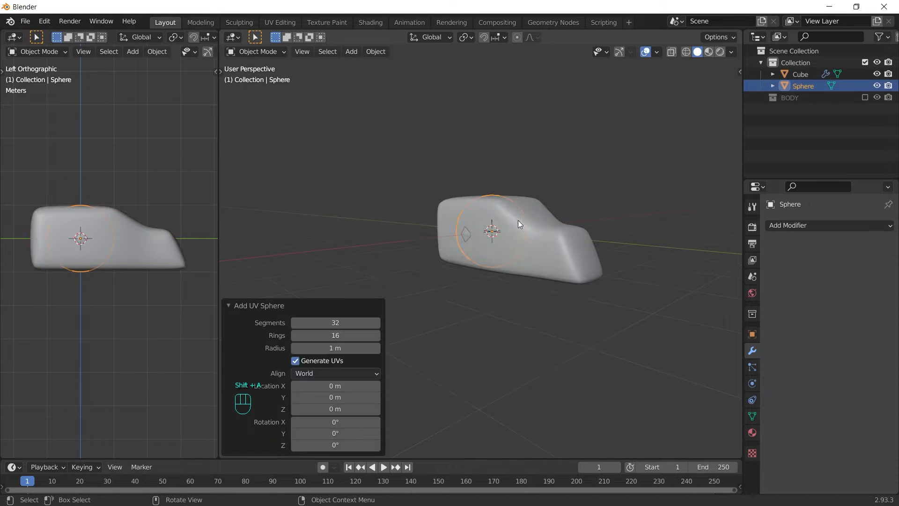
key("s")
left_click(497, 228)
key("KP_7")
key("g")
left_click(106, 234)
middle_click_drag(96, 280, 129, 257)
key("ctrl+KP_3")
scroll(122, 239, "up", 3)
Step: Stretch the sphere along Y into an elongated eye and place it on the head's side
key("s")
key("y")
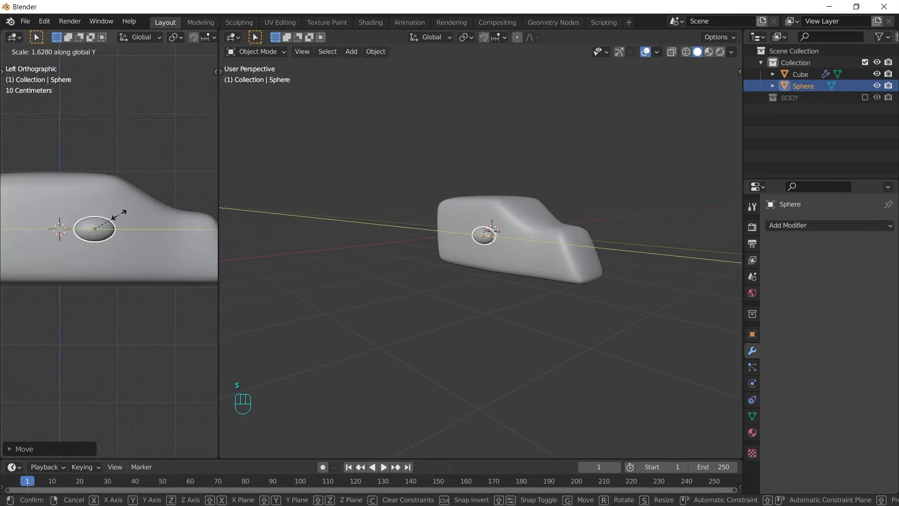
left_click(123, 211)
key("g")
left_click(185, 174)
key("s")
key("y")
key("y")
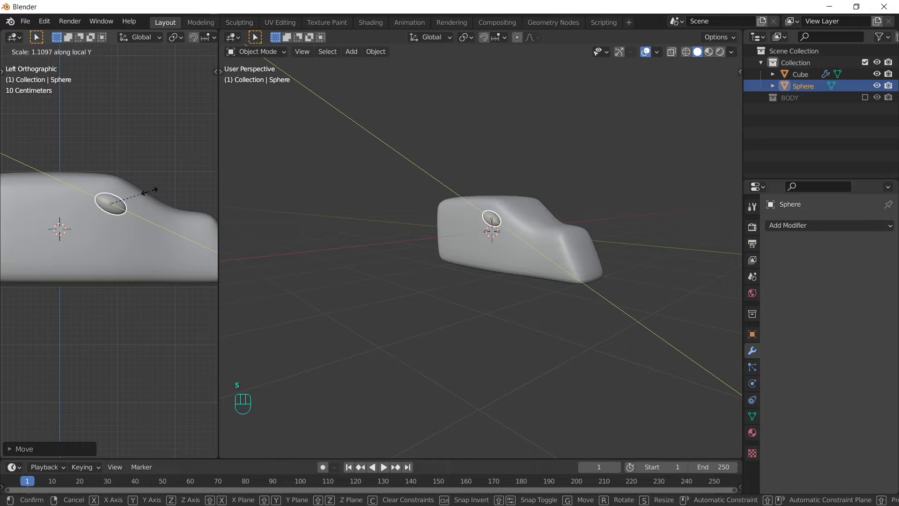
left_click(149, 192)
key("grave")
key("Tab")
key("Tab")
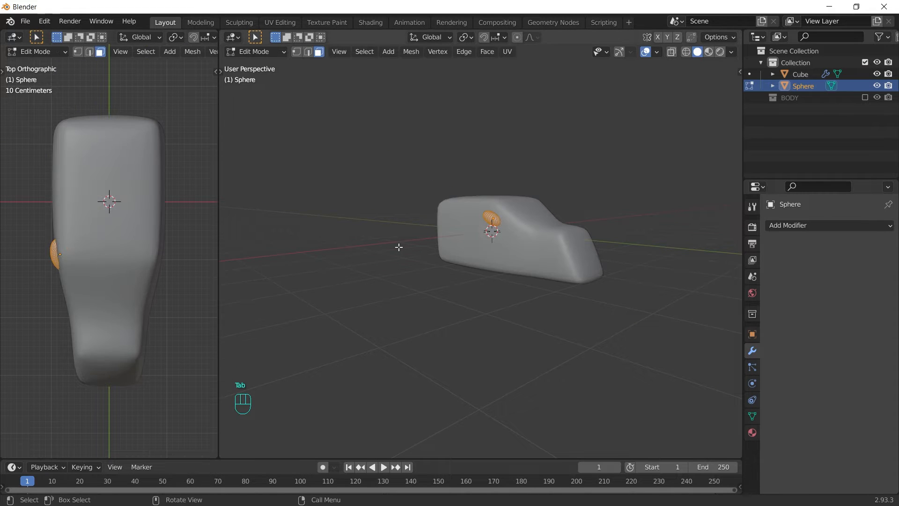
right_click(444, 298)
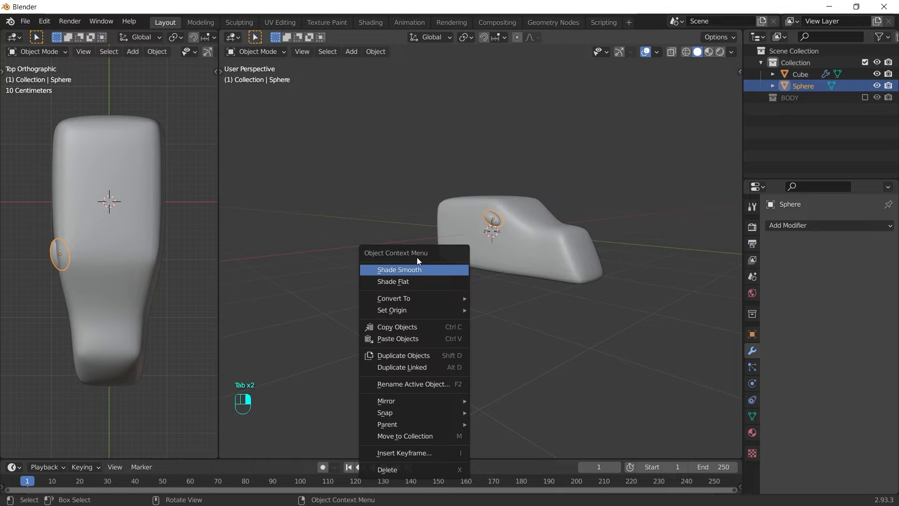
Step: Add a Mirror modifier using Cube as the mirror object and apply it
left_click(835, 221)
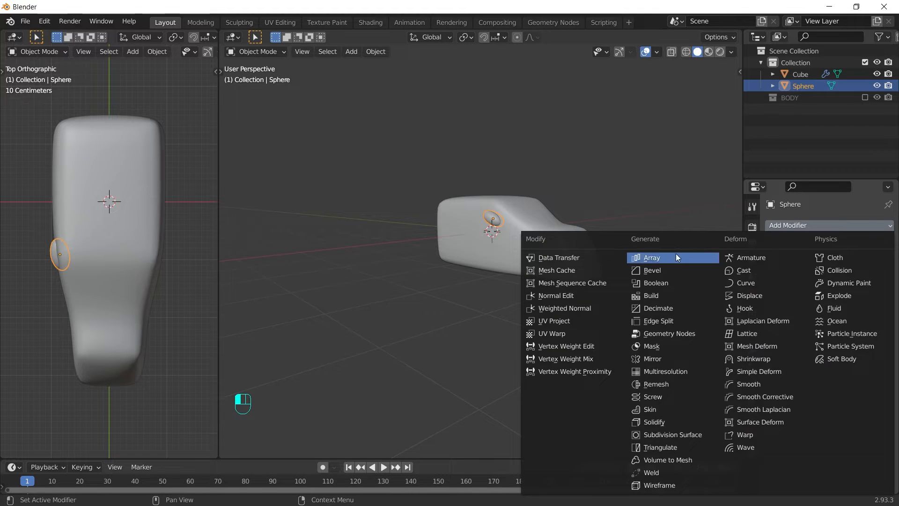
left_click(664, 358)
left_click(874, 305)
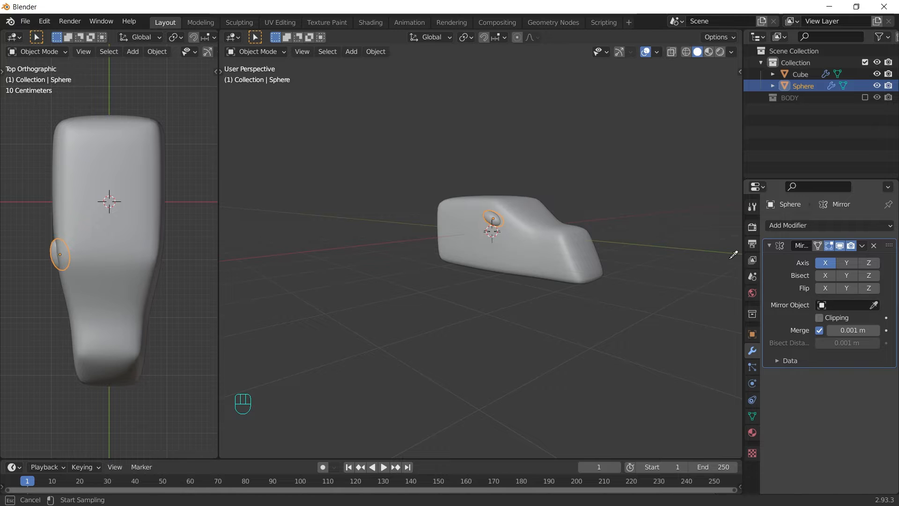
left_click(546, 238)
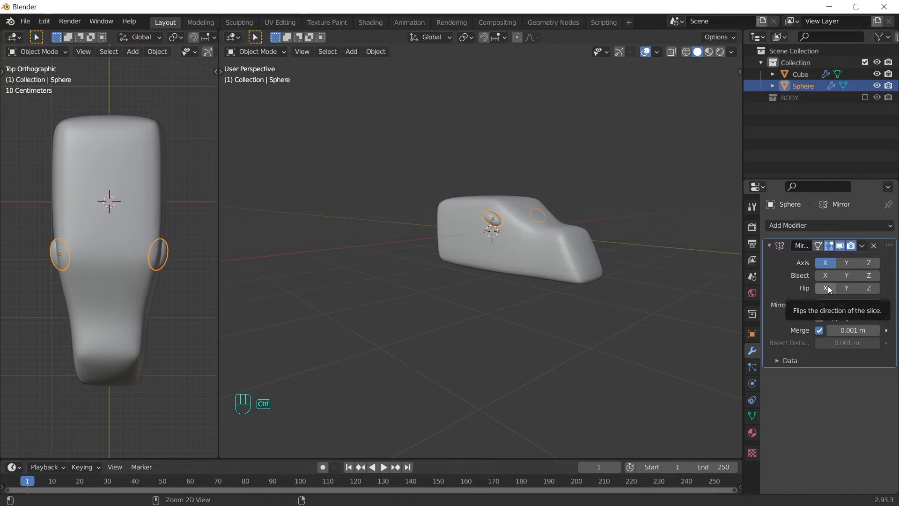
key("ctrl+a")
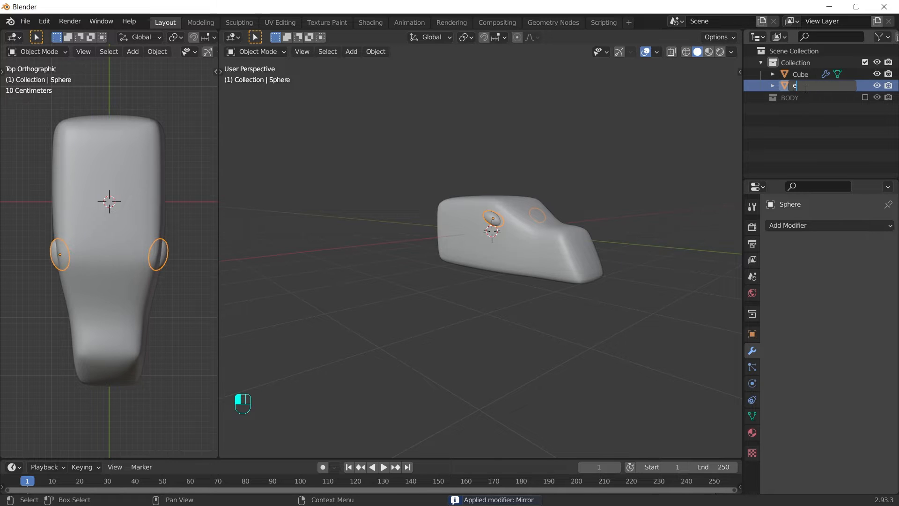
Step: Name the sphere eyes and the cube head_base, then parent eyes to head_base (Object)
key("Return")
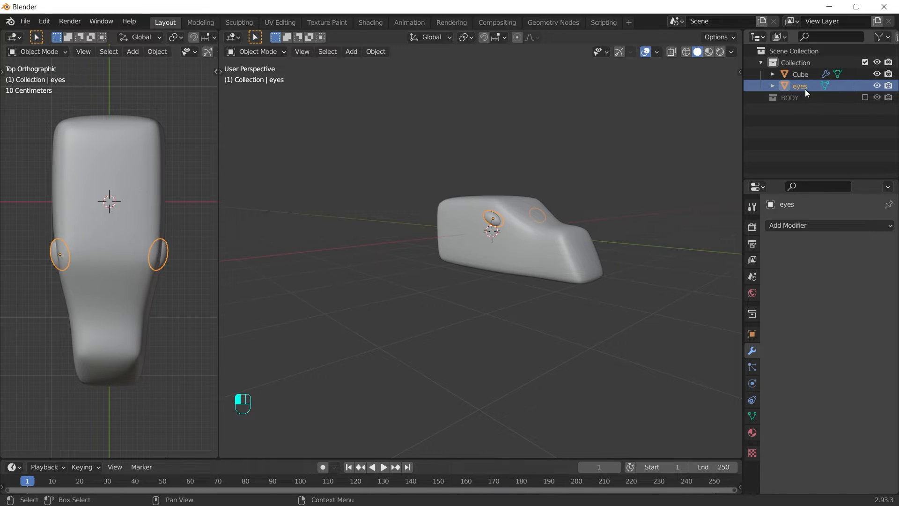
double_click(800, 73)
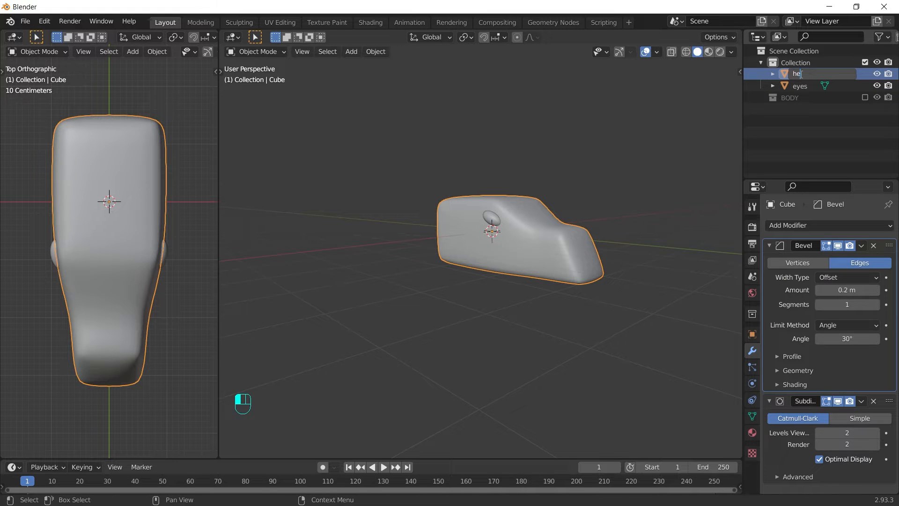
key("Return")
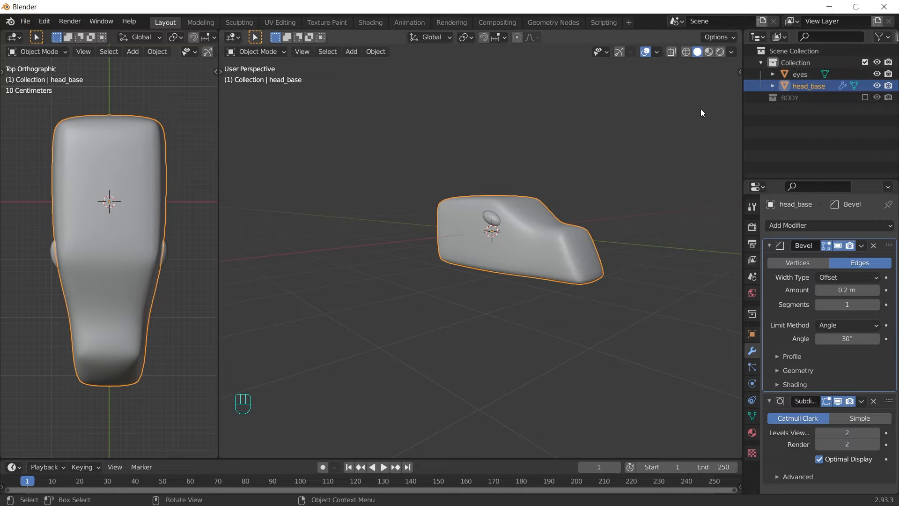
left_click(491, 219)
left_click(549, 248, "shift")
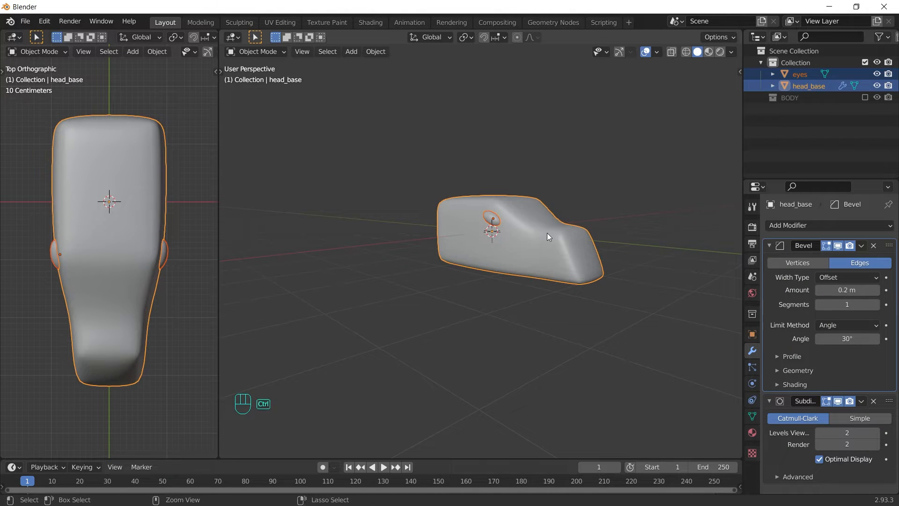
key("ctrl+p")
left_click(547, 232)
Step: Reselect head_base, cancel a trial transform, and box-select the whole head
left_click(617, 200)
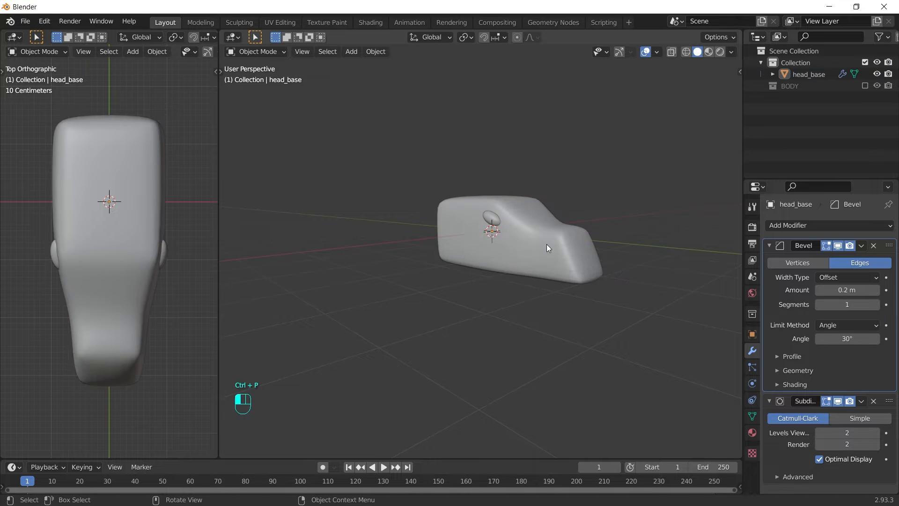
left_click(546, 244)
key("r")
key("r")
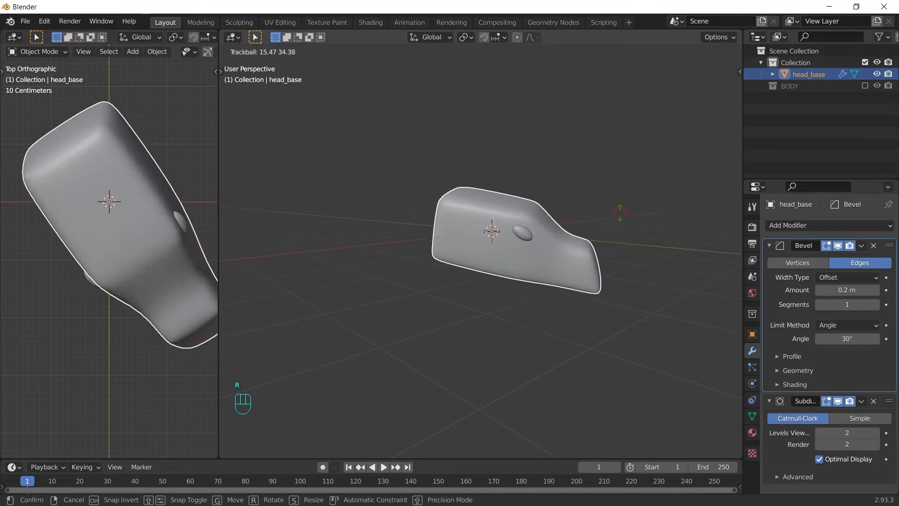
key("g")
right_click(672, 154)
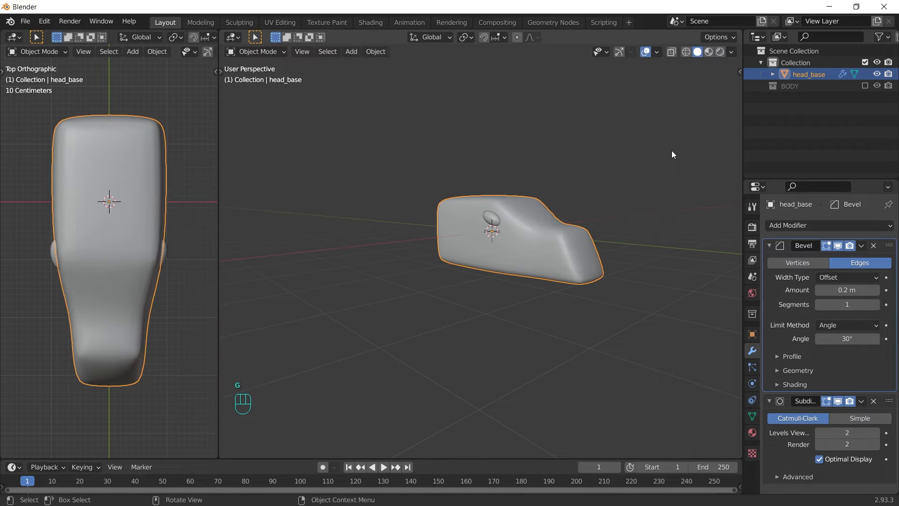
left_click_drag(671, 150, 472, 285)
Step: Hide the head, add a path curve, and delete its two left control points
key("h")
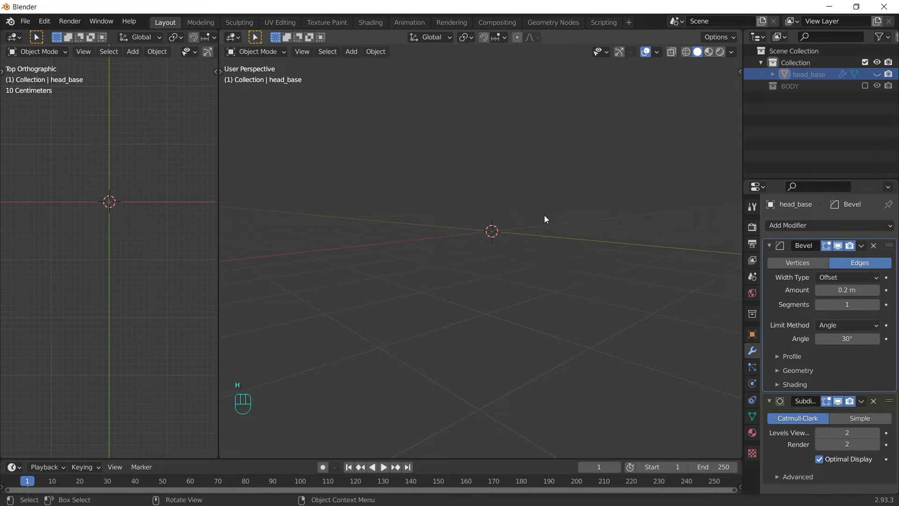
key("shift+a")
mouse_move(508, 206)
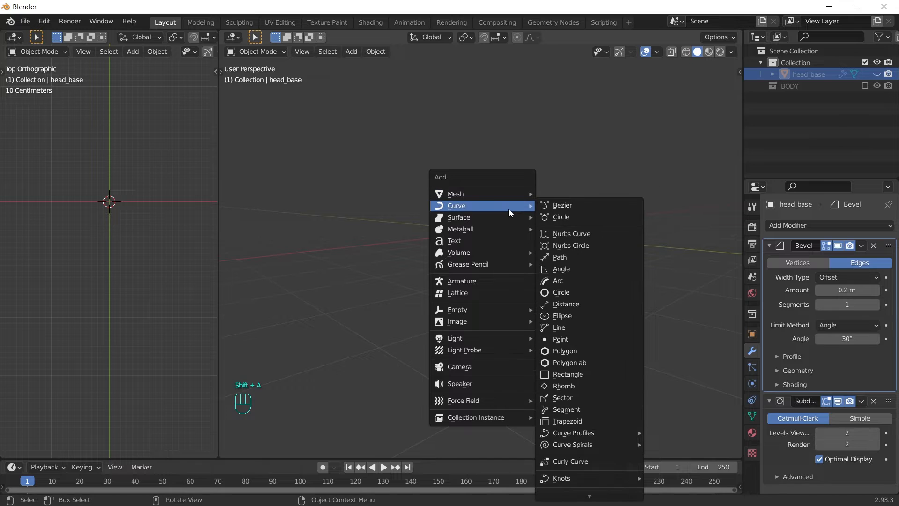
left_click(562, 261)
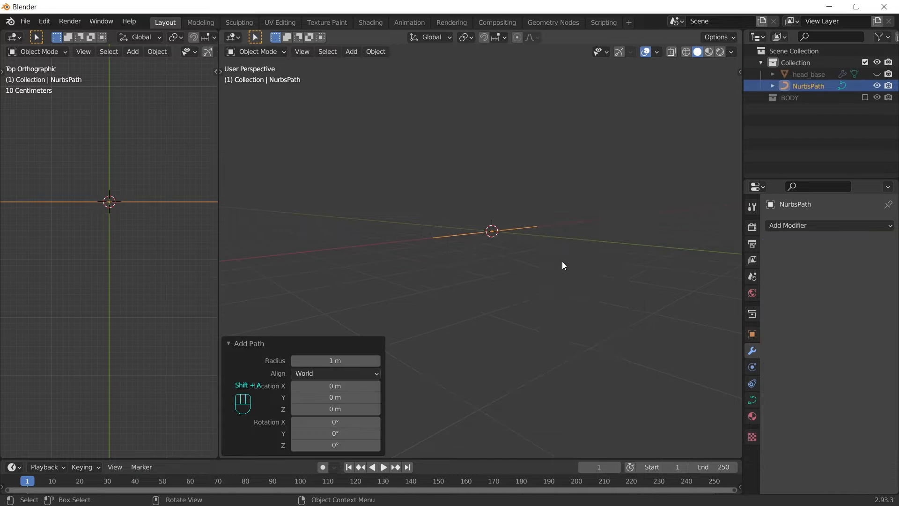
middle_click_drag(515, 216, 522, 251)
key("Tab")
left_click_drag(388, 201, 483, 334)
key("x")
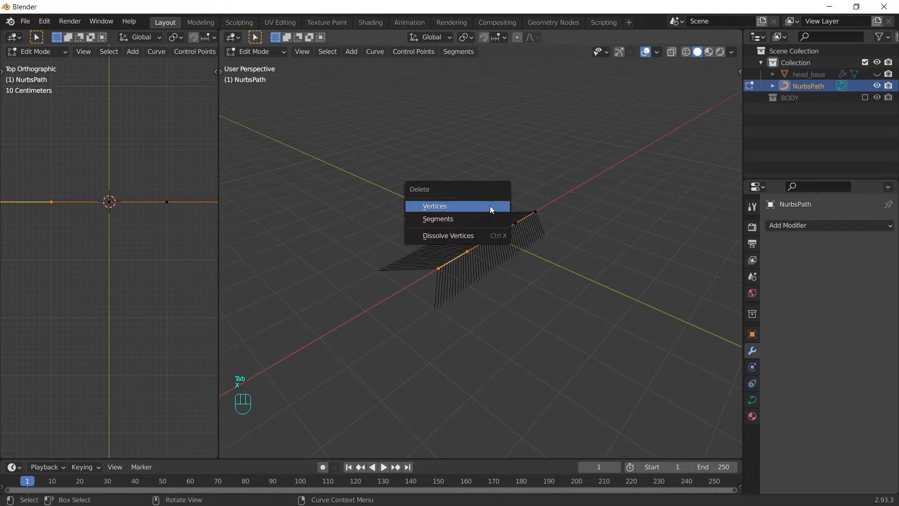
left_click(489, 206)
key("Tab")
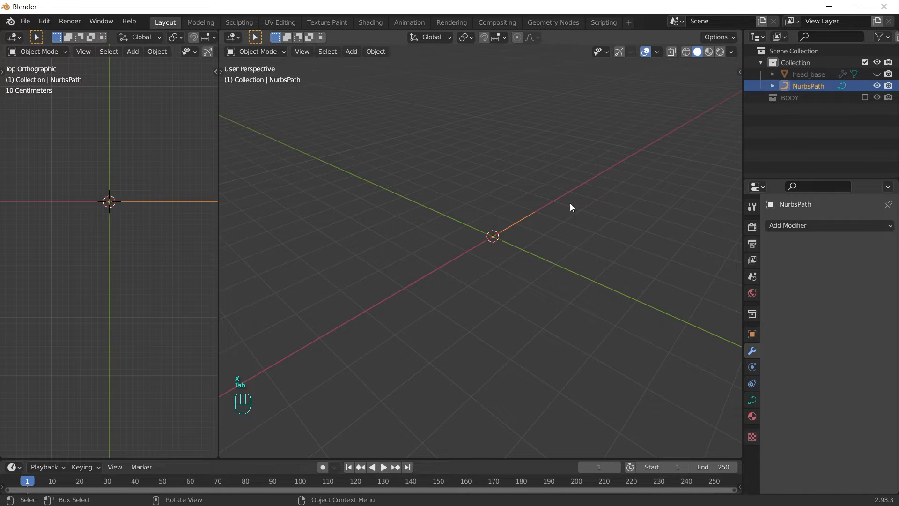
Step: Bevel the path into a 0.4 m deep tube with filled end caps
left_click(753, 400)
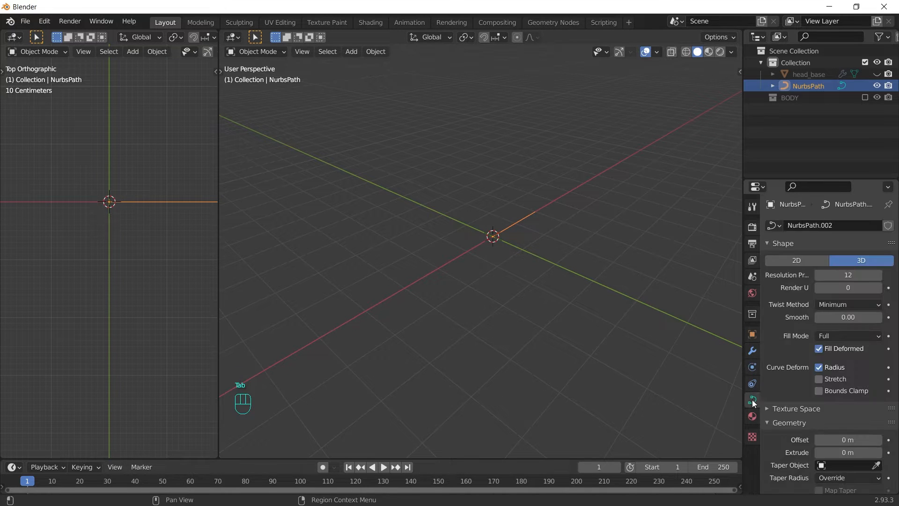
scroll(829, 353, "down", 5)
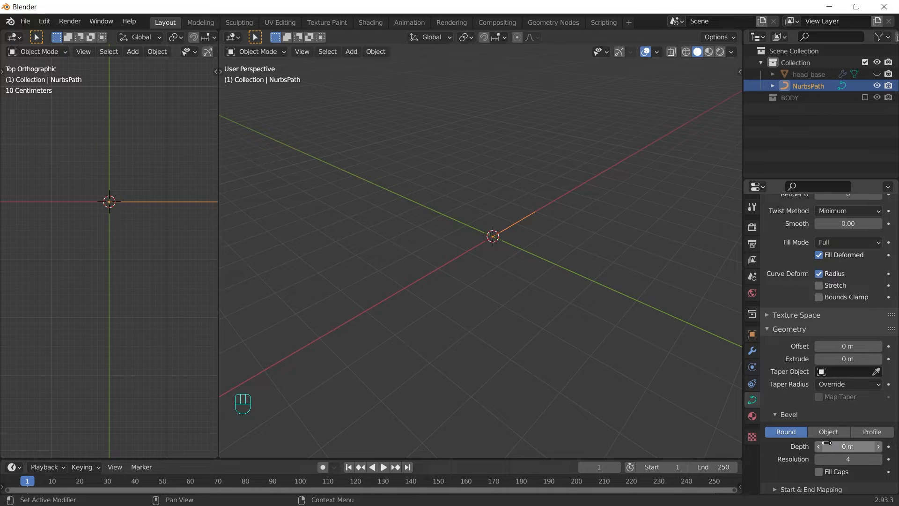
left_click_drag(826, 443, 859, 443)
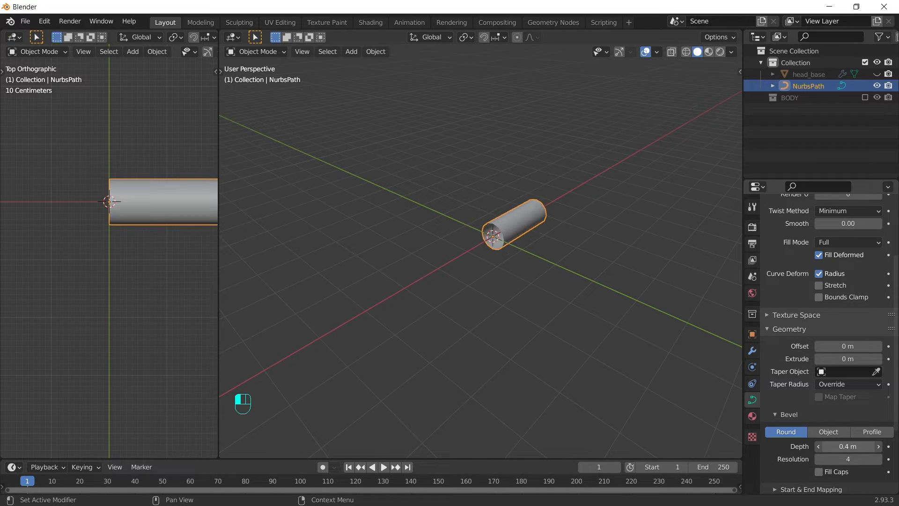
left_click(818, 471)
Step: Taper the tube's end point to a 0.104 radius, thin the bevel, and use a custom profile
key("Tab")
left_click_drag(657, 148, 525, 290)
key("alt+s")
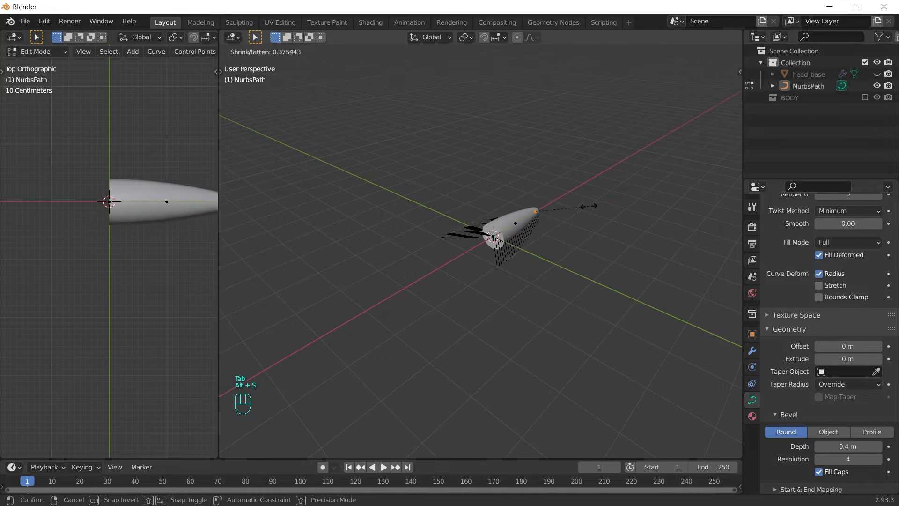
left_click(585, 204)
key("alt+s")
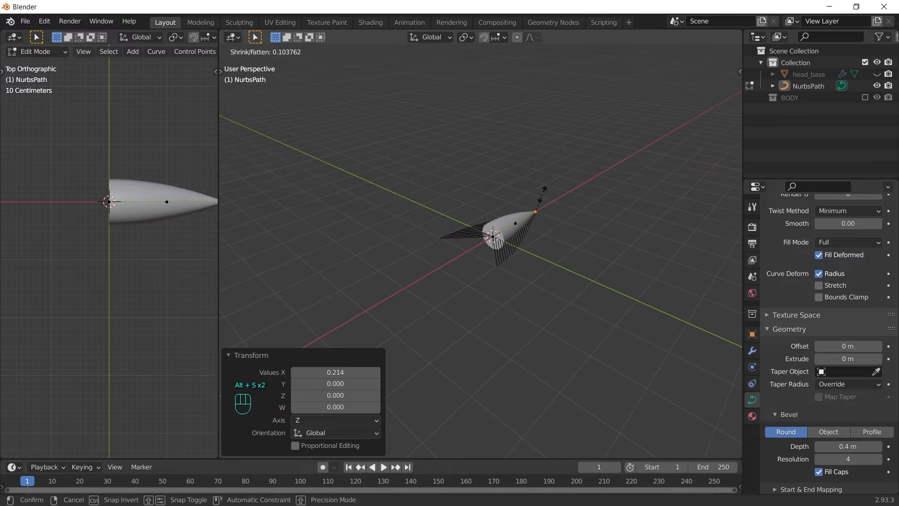
left_click(542, 195)
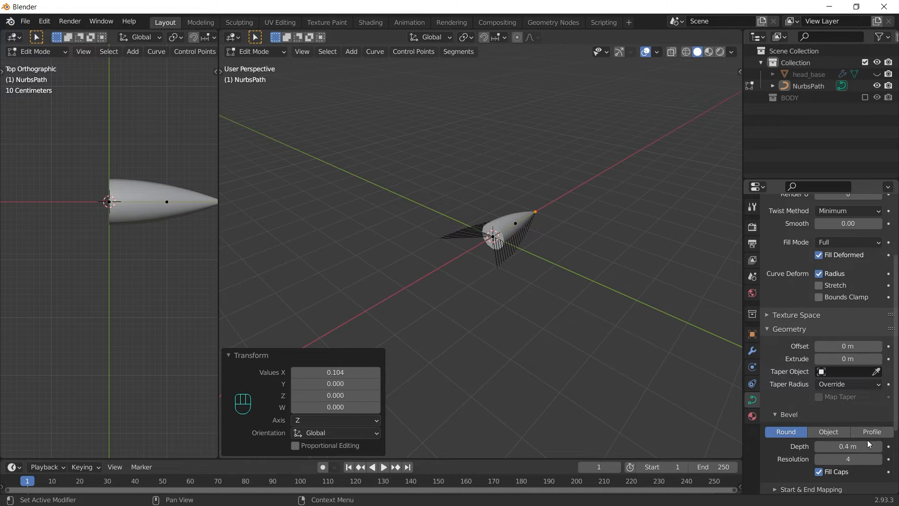
mouse_move(848, 446)
left_mouse_down()
mouse_move(835, 446)
mouse_move(858, 446)
left_mouse_up()
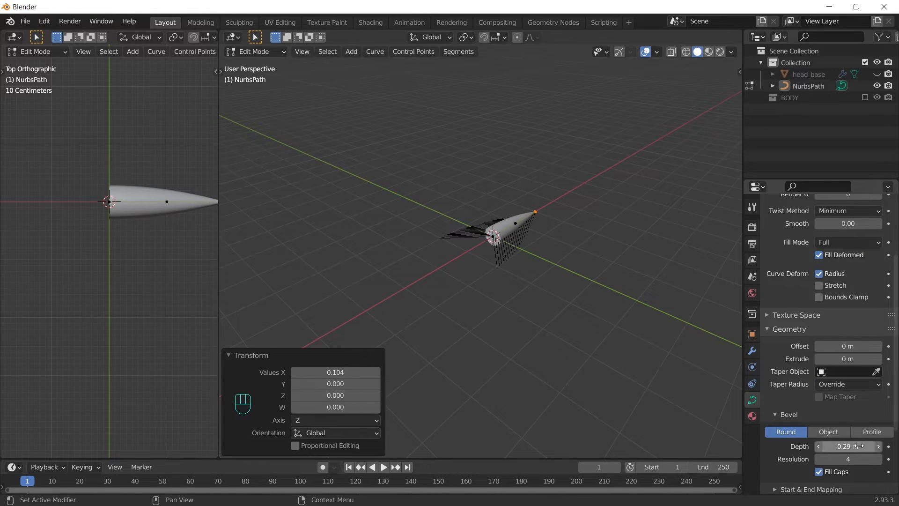
left_click(869, 433)
key("Tab")
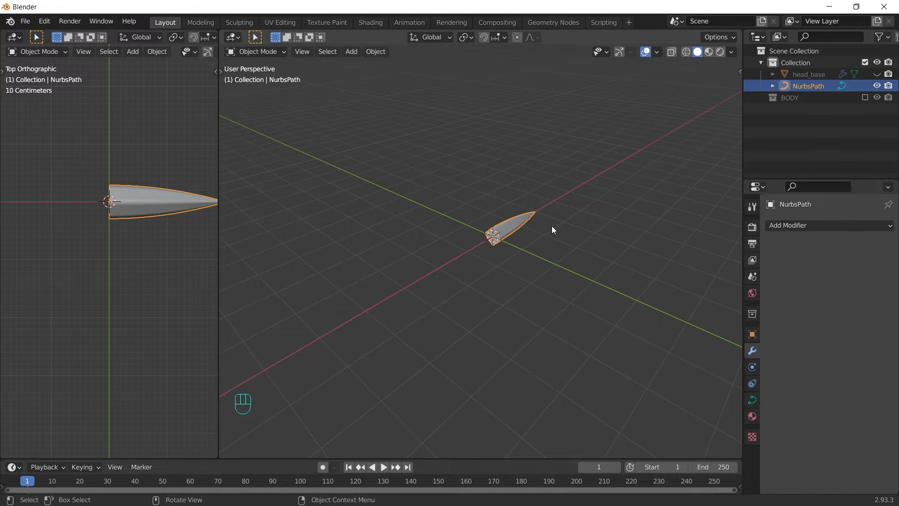
Step: Add an Array modifier to the spike, using object offset instead of relative offset
left_click(835, 223)
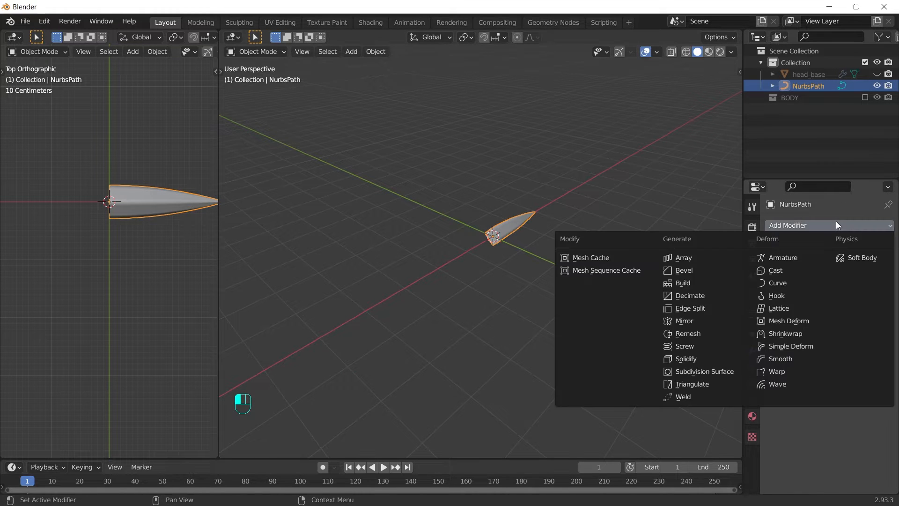
left_click(682, 258)
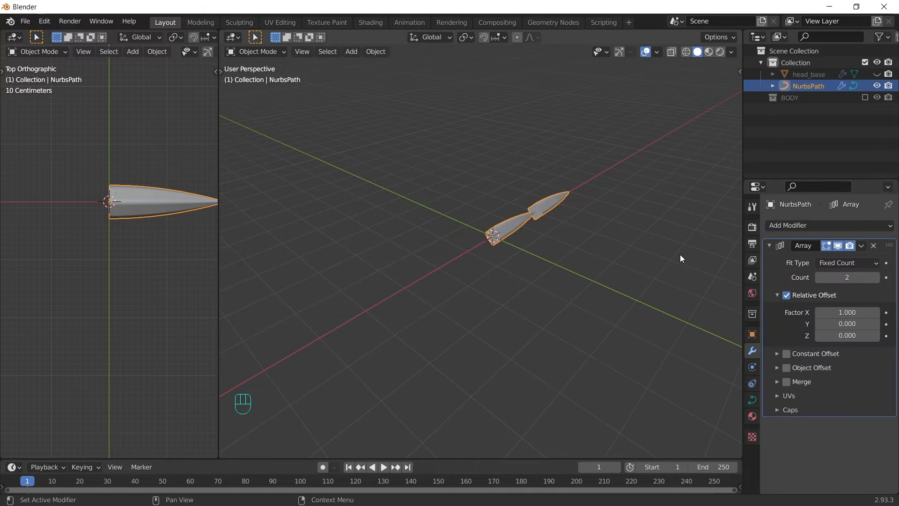
left_click(787, 295)
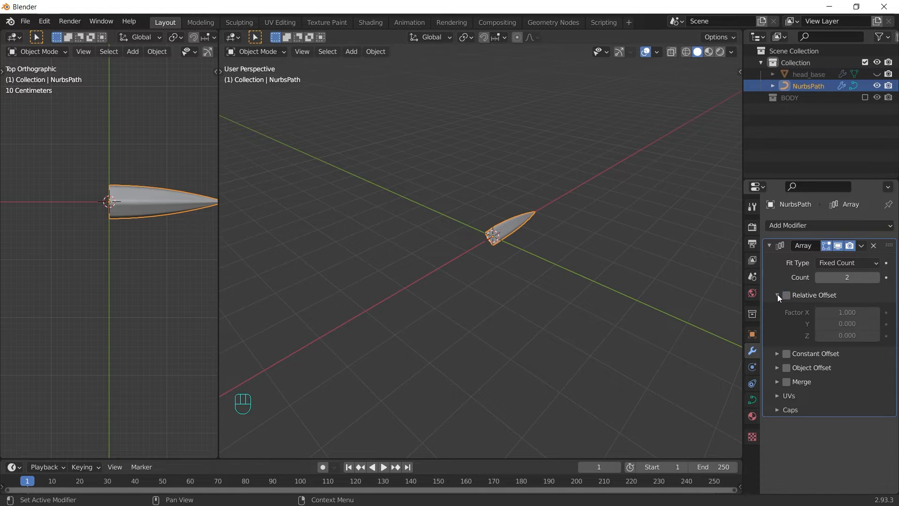
left_click(777, 294)
left_click(787, 323)
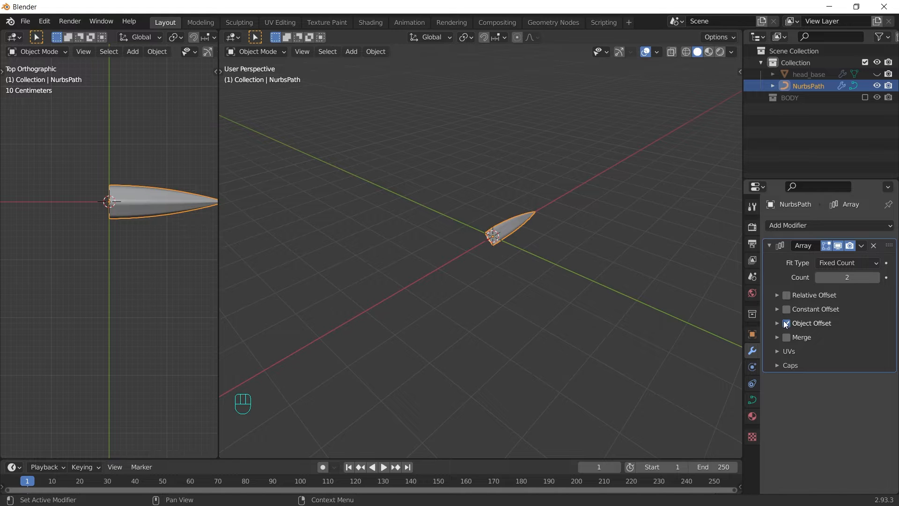
left_click(777, 323)
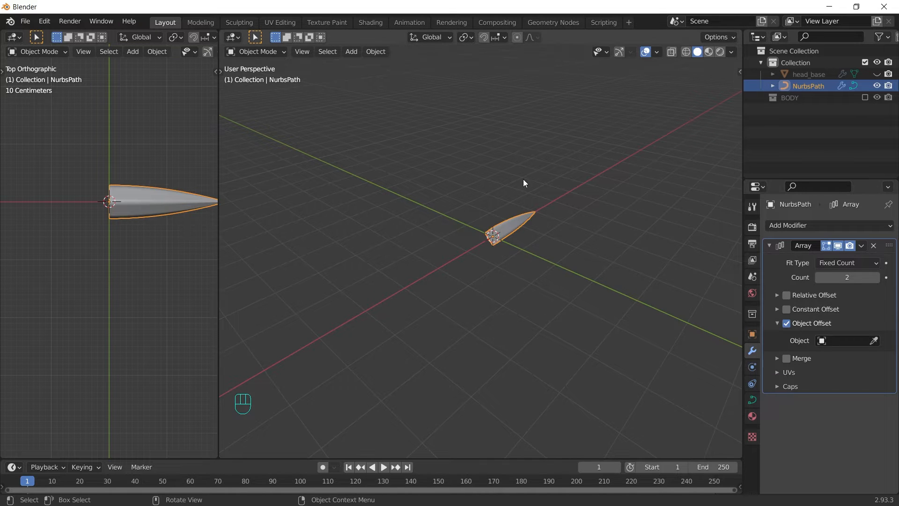
Step: Add a plain axes Empty and set it as the array's offset object
key("shift+a")
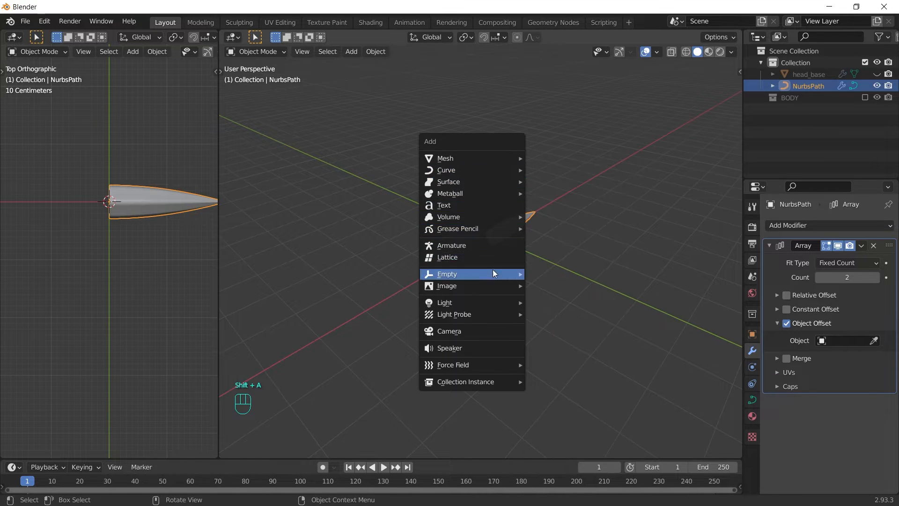
mouse_move(507, 277)
left_click(563, 280)
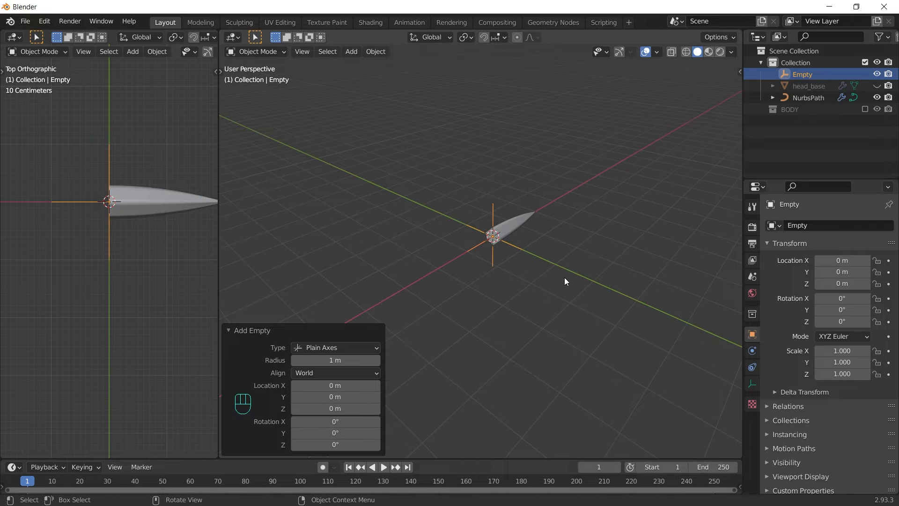
left_click(522, 223)
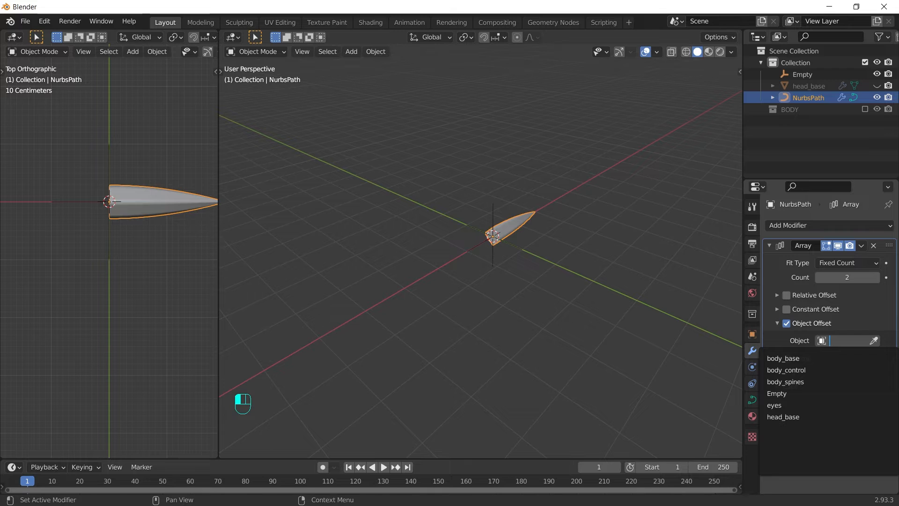
left_click(874, 340)
left_click(491, 215)
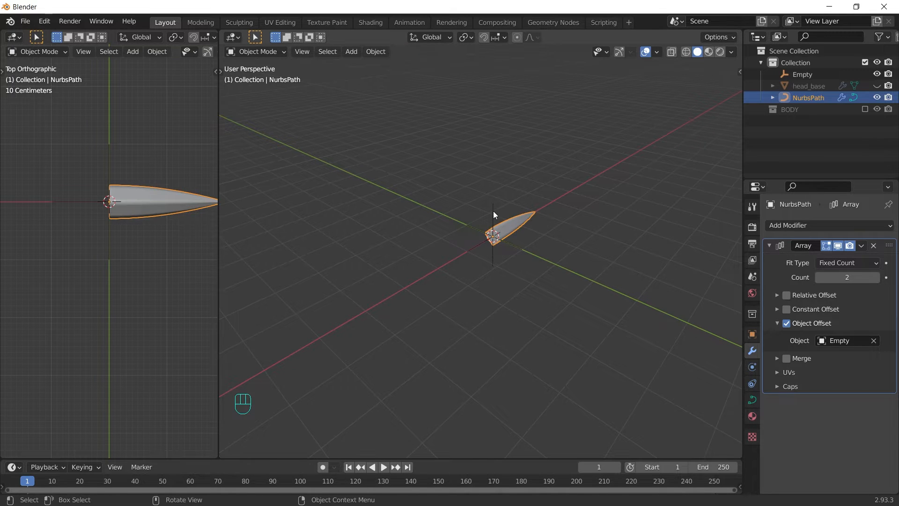
Step: Rotate the Empty 30° around the Y axis
left_click(493, 210)
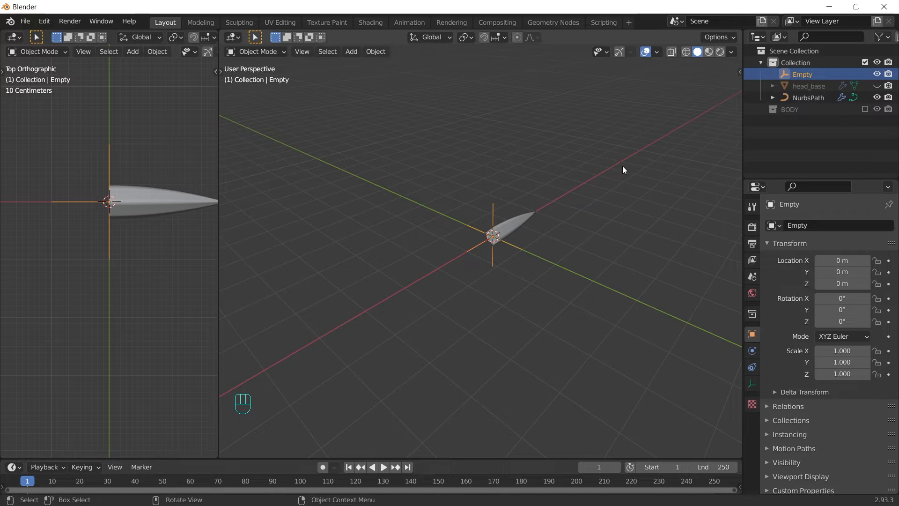
key("r")
key("y")
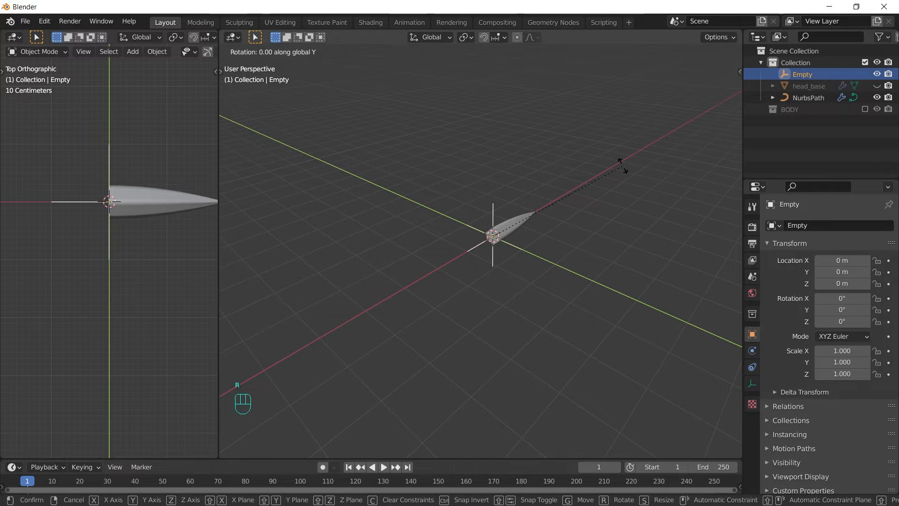
key("3")
key("0")
key("Return")
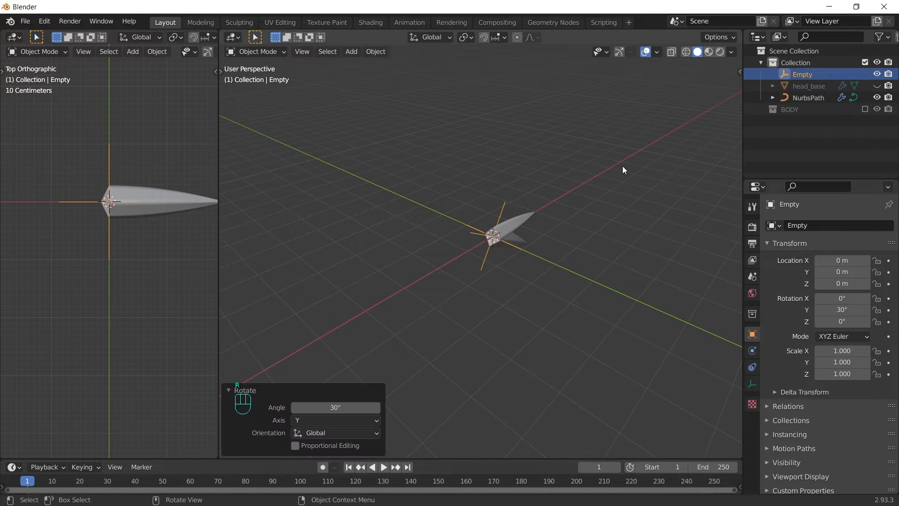
Step: Switch to front view and raise the NurbsPath array count to 12
key("grave")
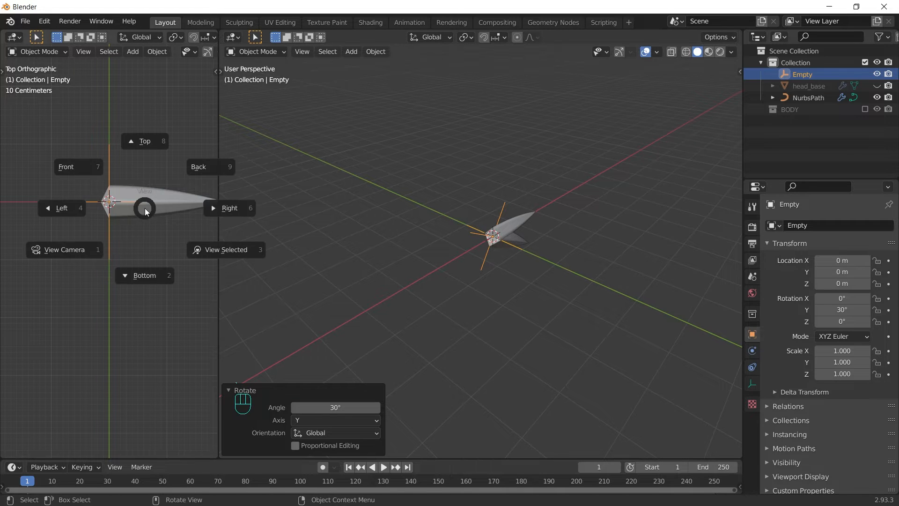
left_click(90, 168)
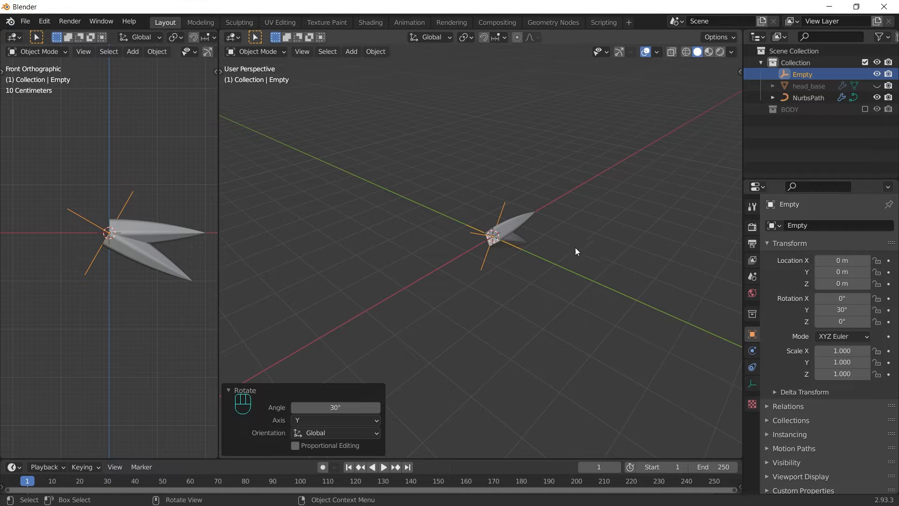
middle_click_drag(571, 292, 560, 268)
left_click(526, 229)
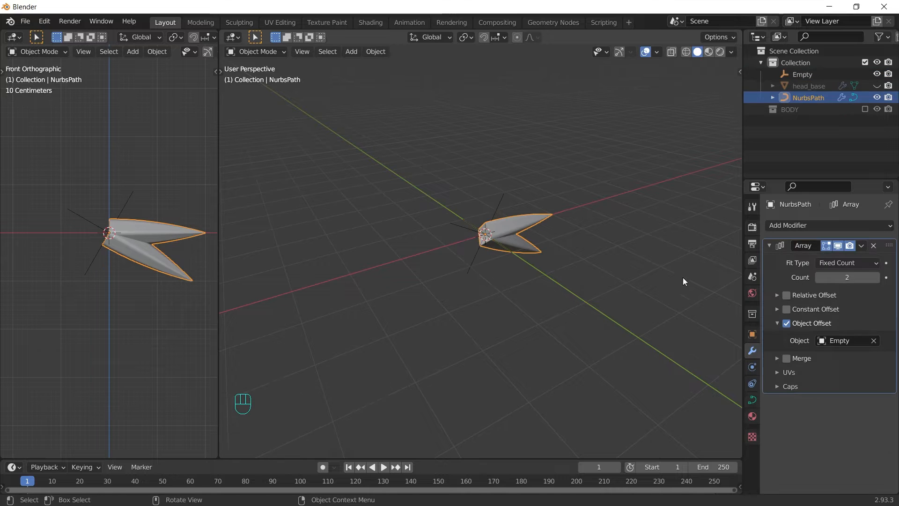
left_click_drag(848, 278, 850, 277)
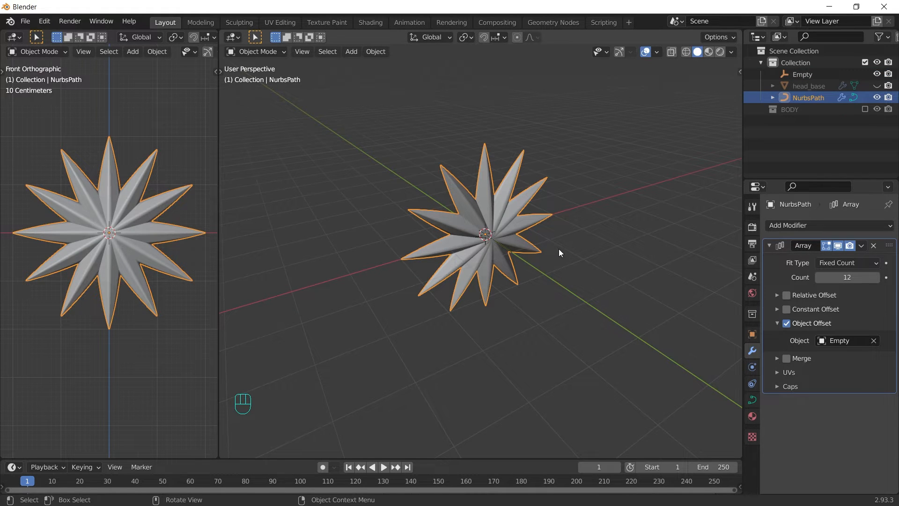
Step: Push all spine curve points 0.847 m along X and rotate them around Z
key("Tab")
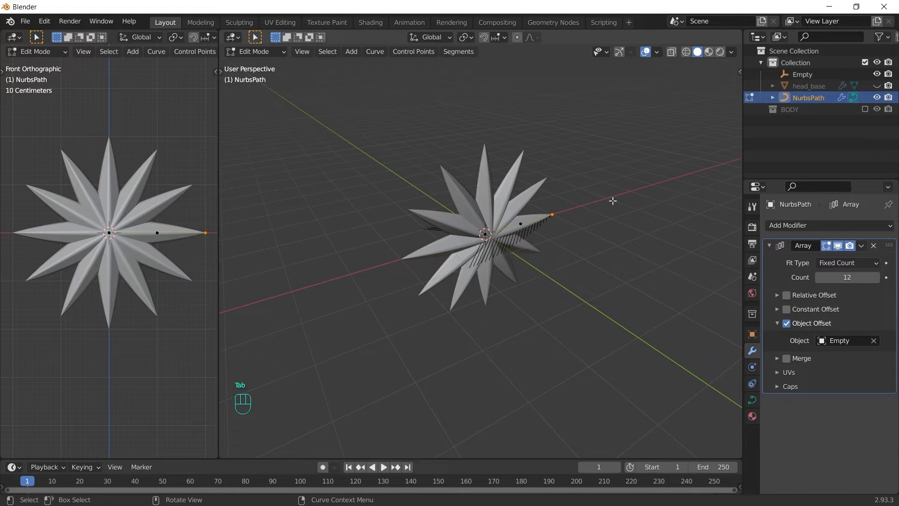
key("a")
key("g")
key("x")
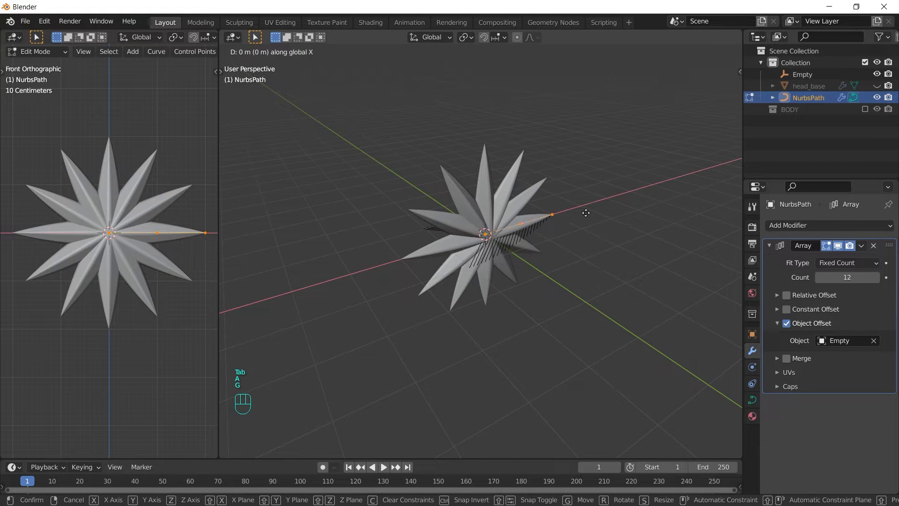
left_click(613, 204)
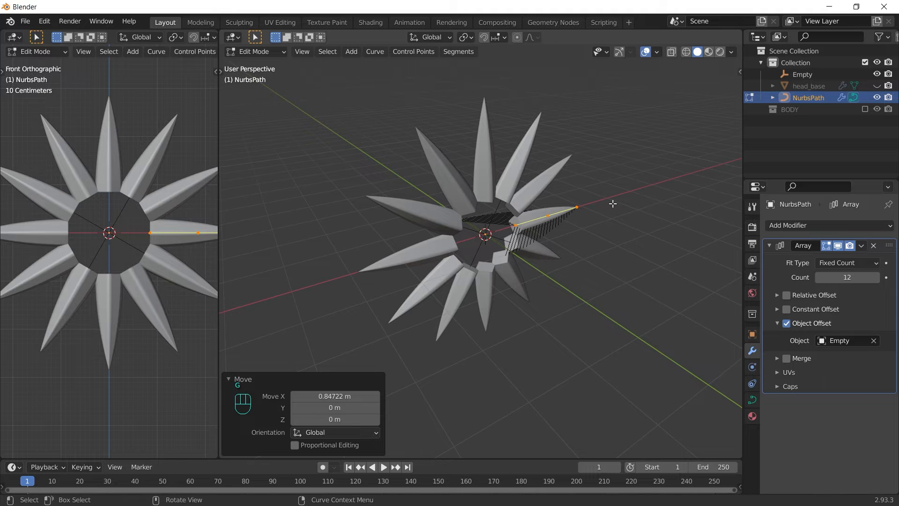
key("r")
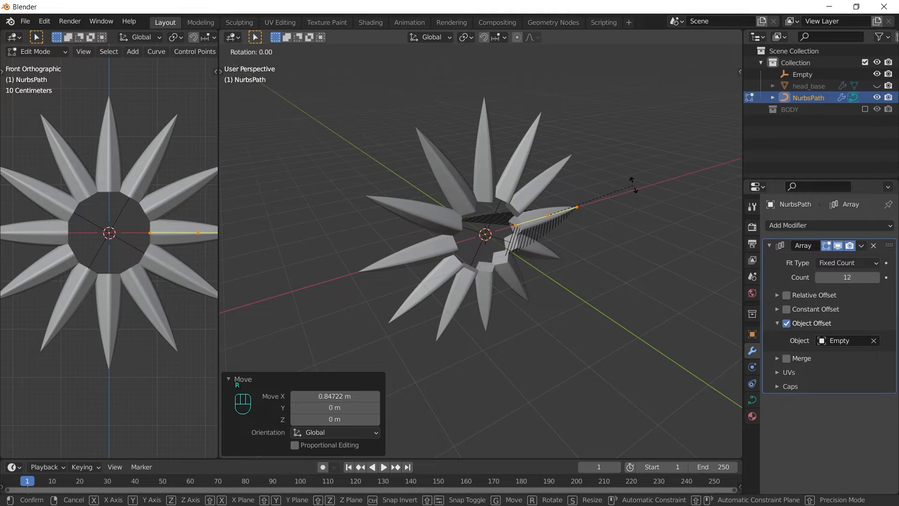
key("z")
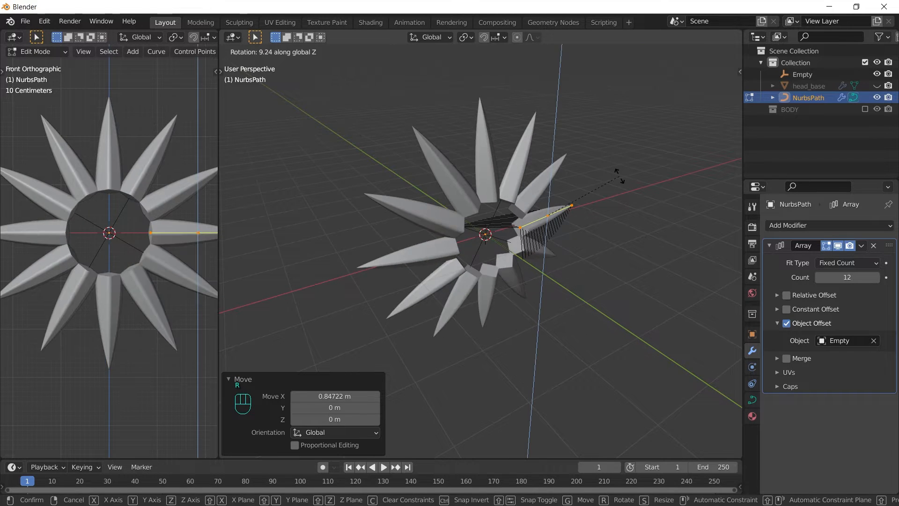
left_click(586, 171)
key("Tab")
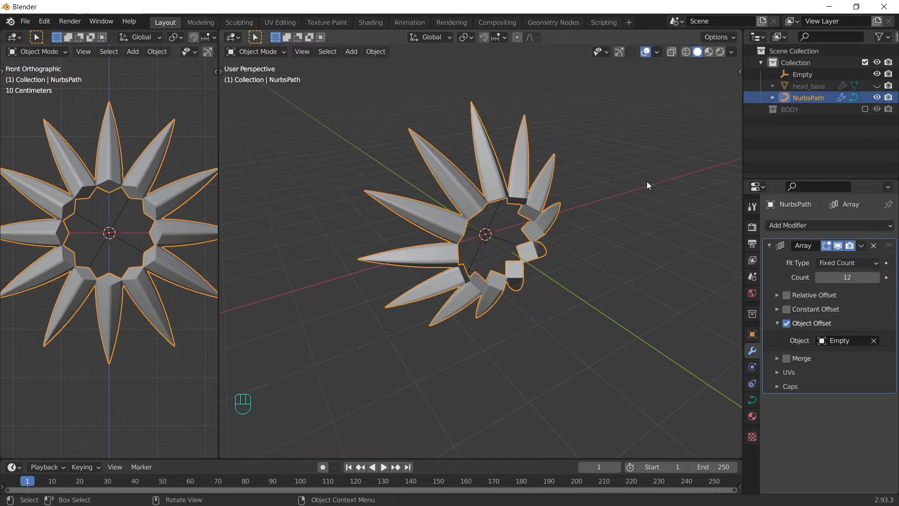
Step: Unhide head_base and rotate the curve points around Z again
left_click(877, 87)
key("Tab")
key("r")
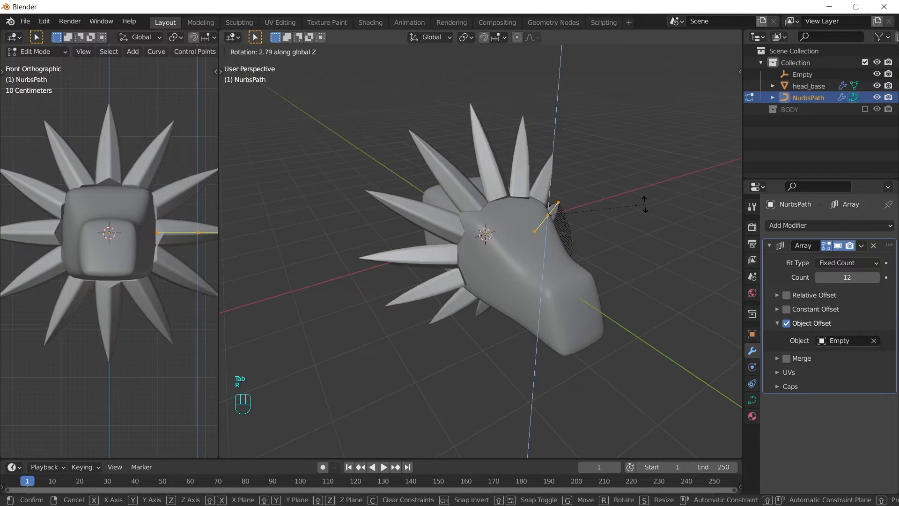
key("z")
left_click(630, 165)
Step: Thicken the curve radius and refine the points with scale, rotation and moves
key("alt+s")
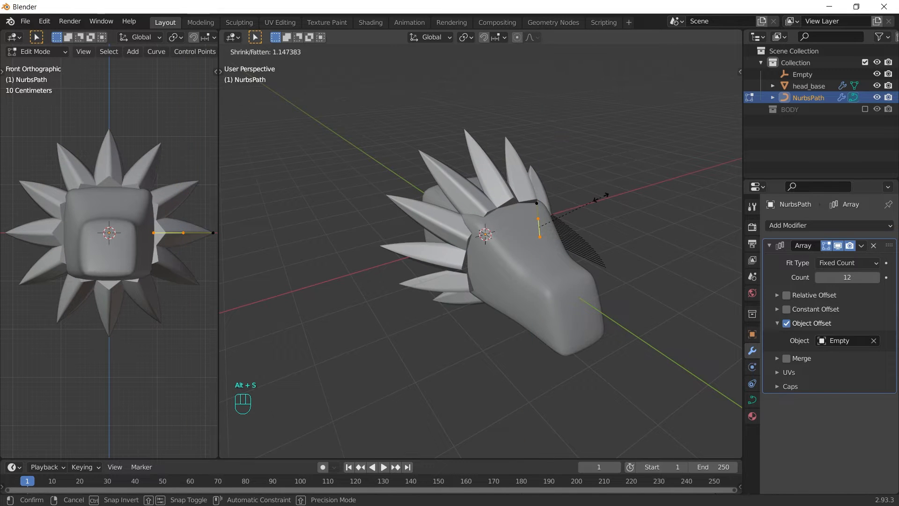
left_click(652, 185)
key("s")
left_click(656, 168)
key("r")
key("z")
left_click(658, 161)
key("g")
key("y")
left_click(617, 132)
Step: Lengthen the spines with a further move and scale, then leave Edit Mode
middle_click_drag(609, 134, 586, 144)
key("g")
key("y")
left_click(613, 129)
key("s")
left_click(640, 96)
key("a")
key("Tab")
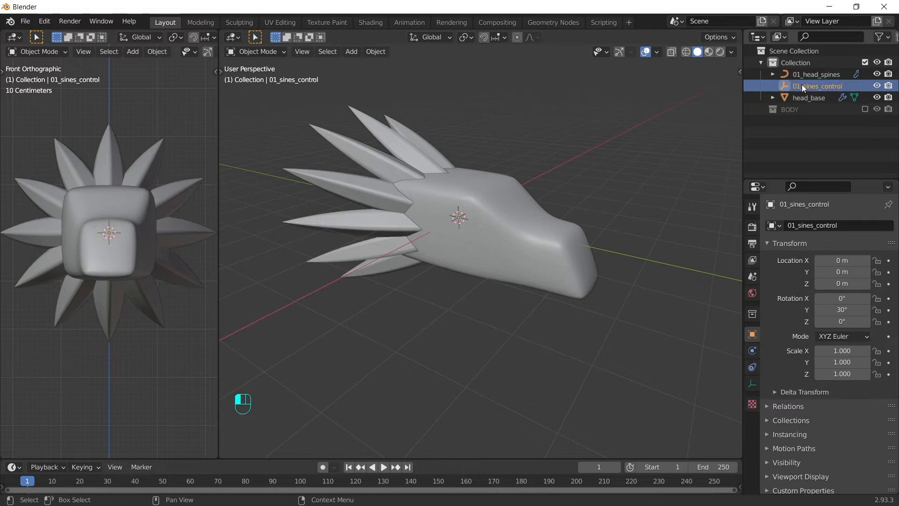
Step: Duplicate the spines and control empty as a second layer scaled to 0.847
key("shift+d")
key("Escape")
key("s")
key("Return")
middle_click_drag(469, 140, 442, 249)
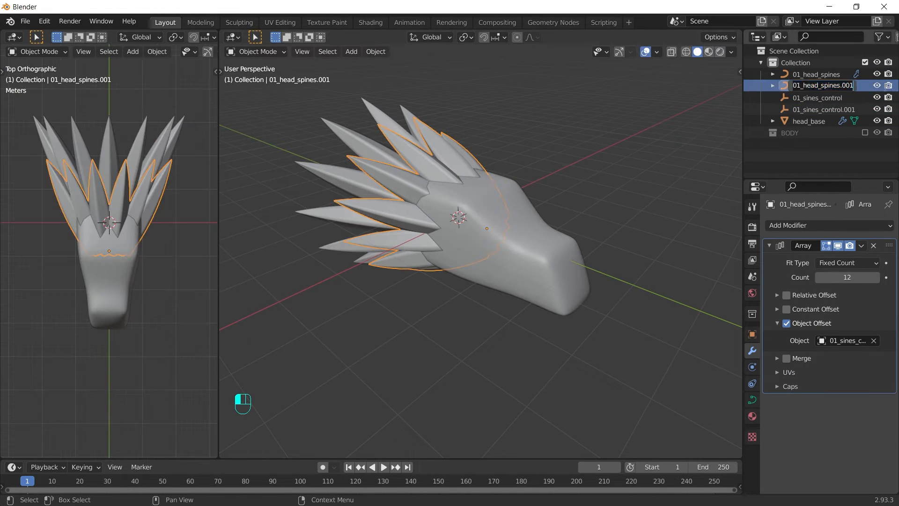
left_click(805, 109)
left_click(786, 98, "ctrl")
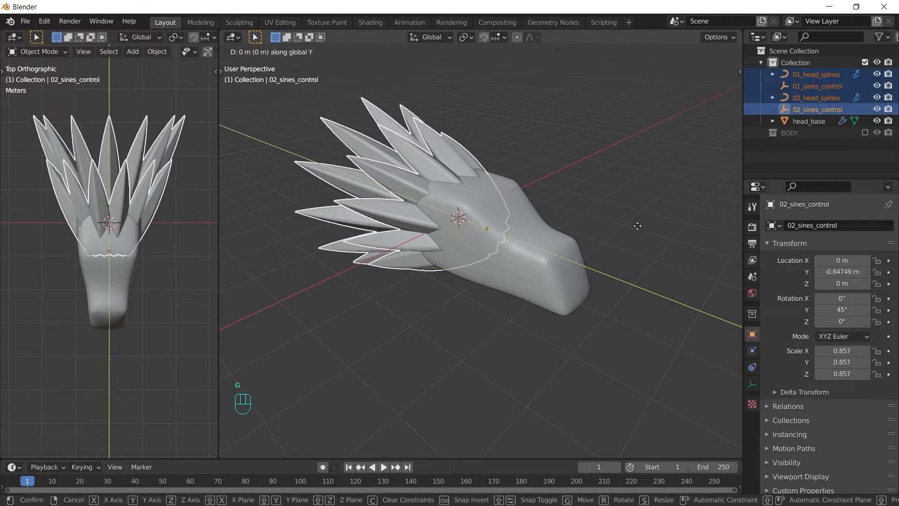
Step: Duplicate a smaller third spine layer and tilt its control empty -10° on Y
key("shift+d")
key("Escape")
key("s")
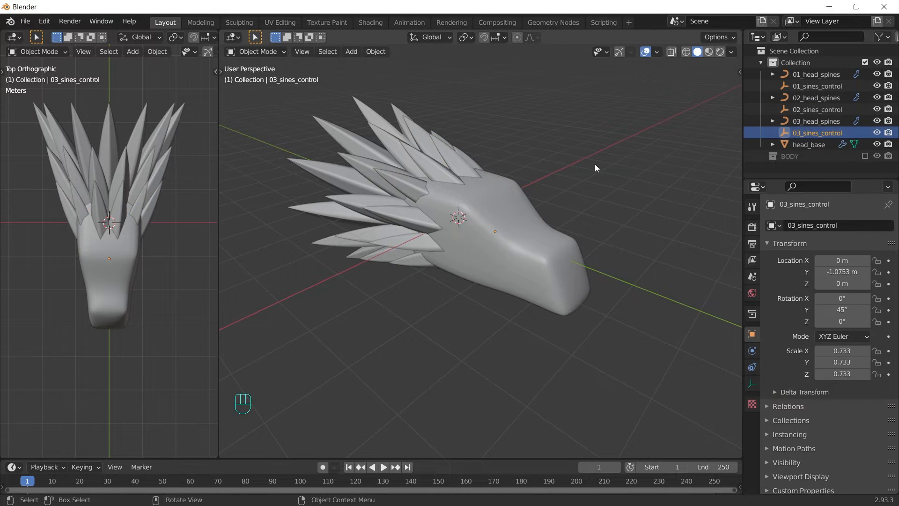
key("r")
key("y")
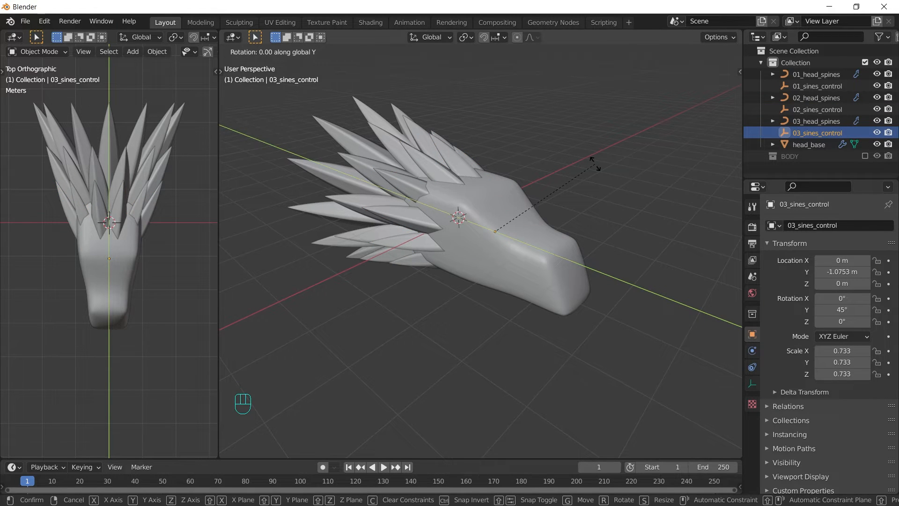
type("-10")
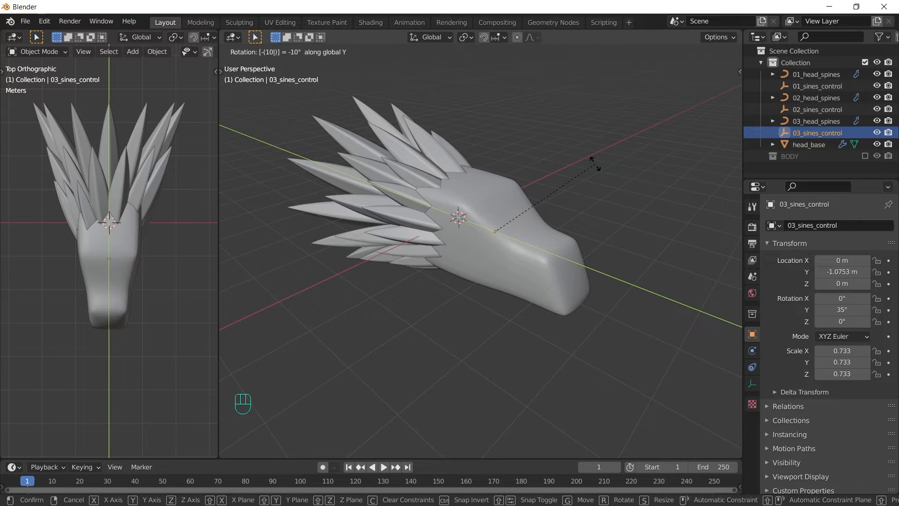
key("Return")
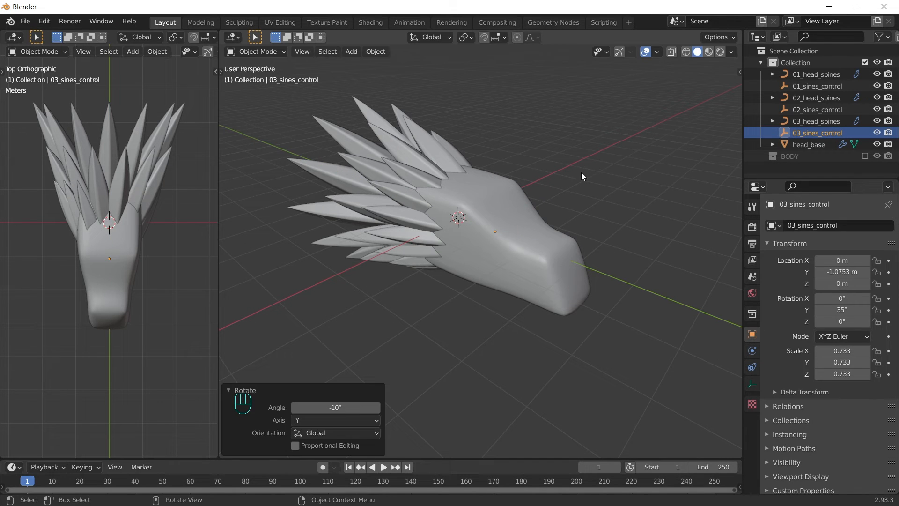
Step: Set the 03_head_spines array count to 18
left_click(392, 199)
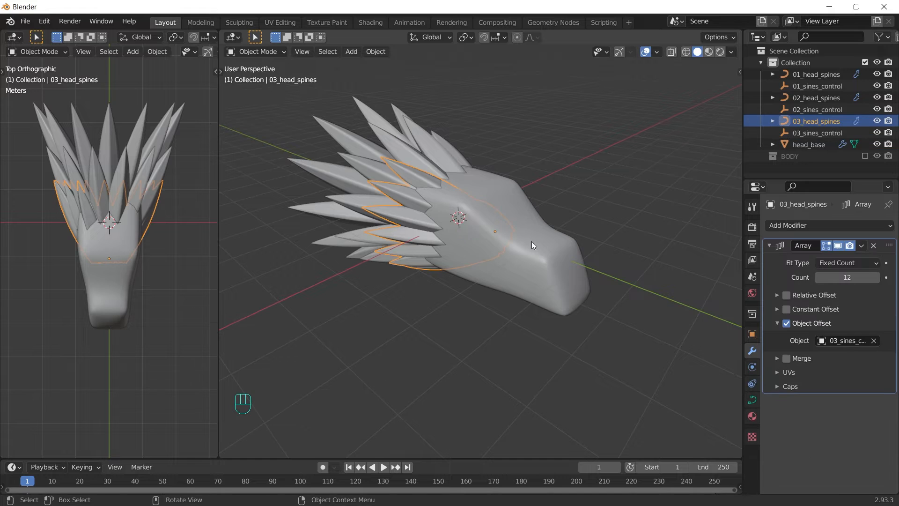
middle_click_drag(532, 241, 518, 204)
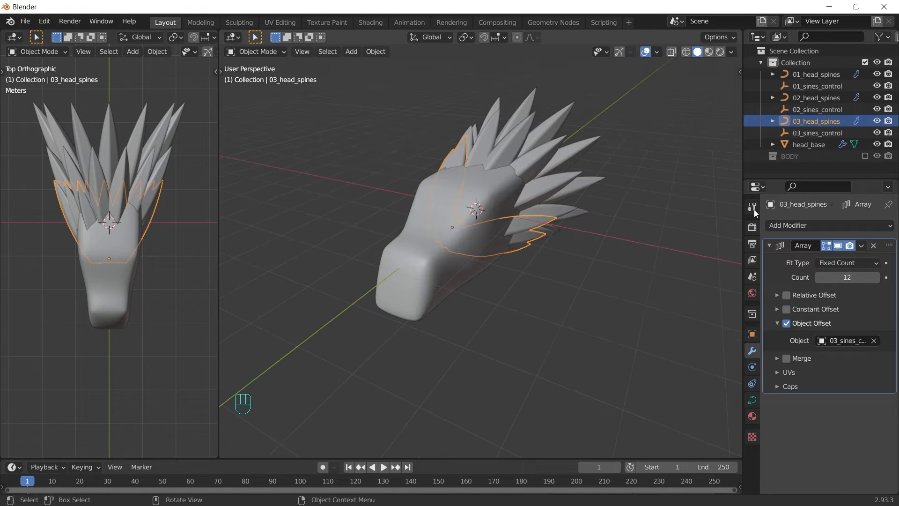
left_click(839, 277)
type("1")
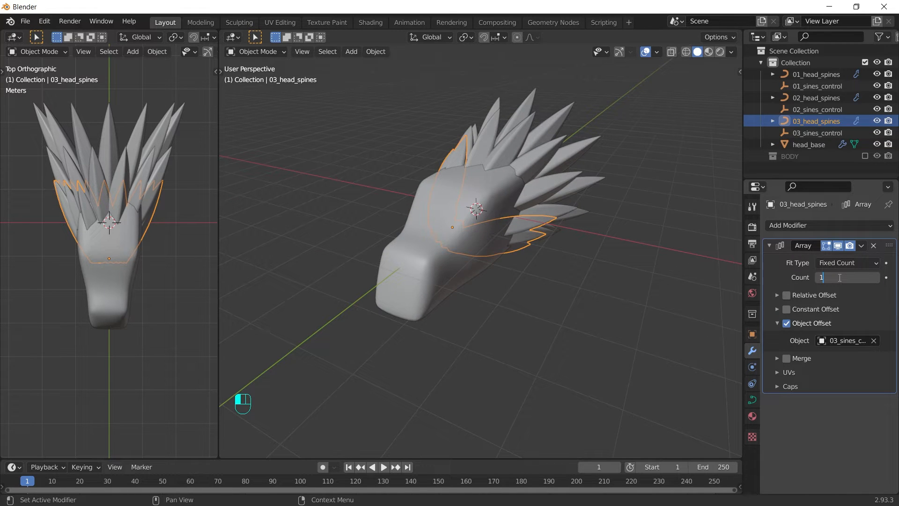
type("8")
key("Return")
middle_click_drag(654, 308, 667, 212)
Step: Unhide the eyes and select all head objects through head_base
key("alt+h")
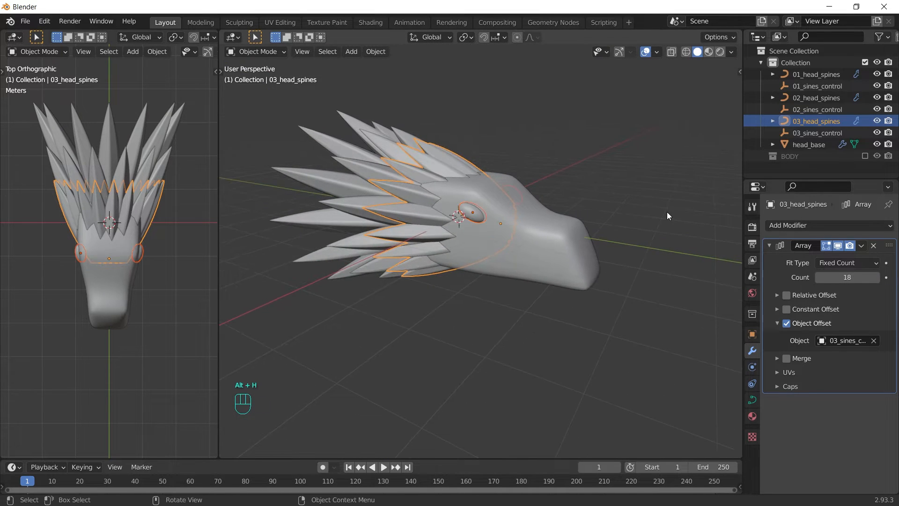
left_click(667, 212)
left_click(810, 145)
left_click(805, 75, "shift")
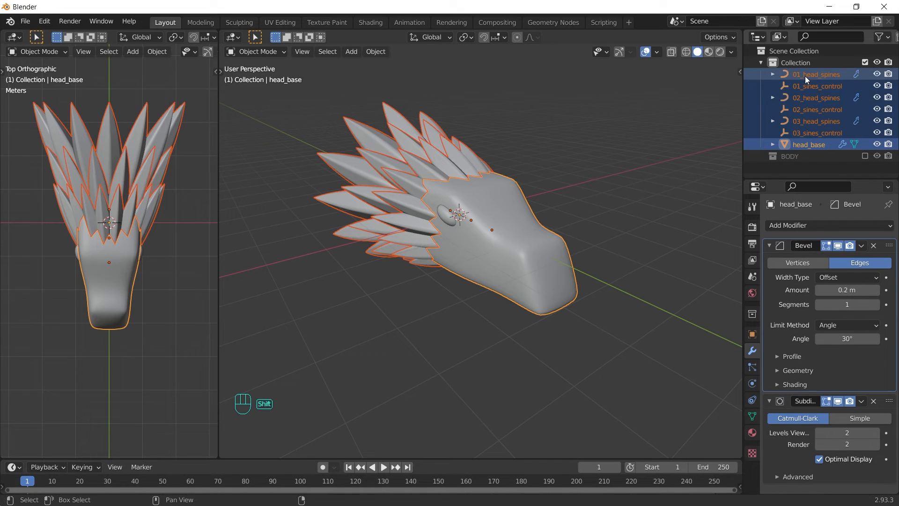
Step: Move the selected head objects into a new collection named HEAD
key("m")
left_click(600, 175)
type("HEAD")
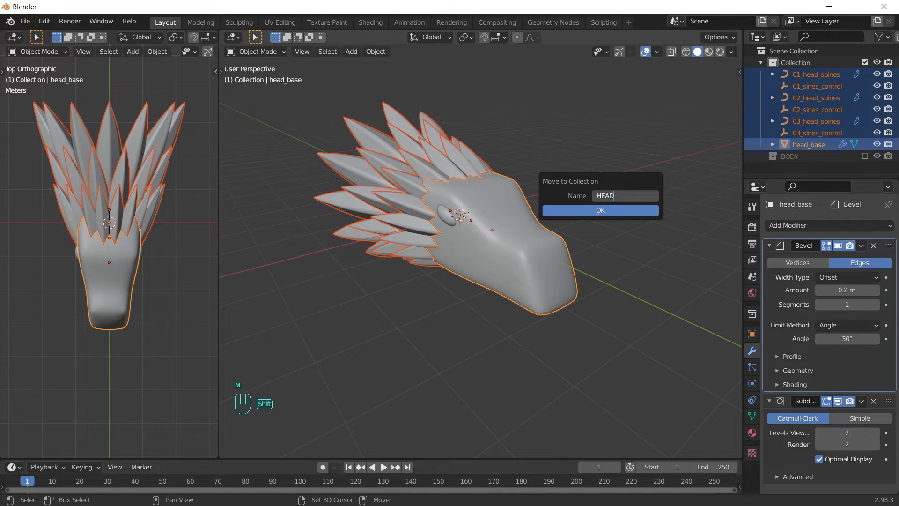
key("Return")
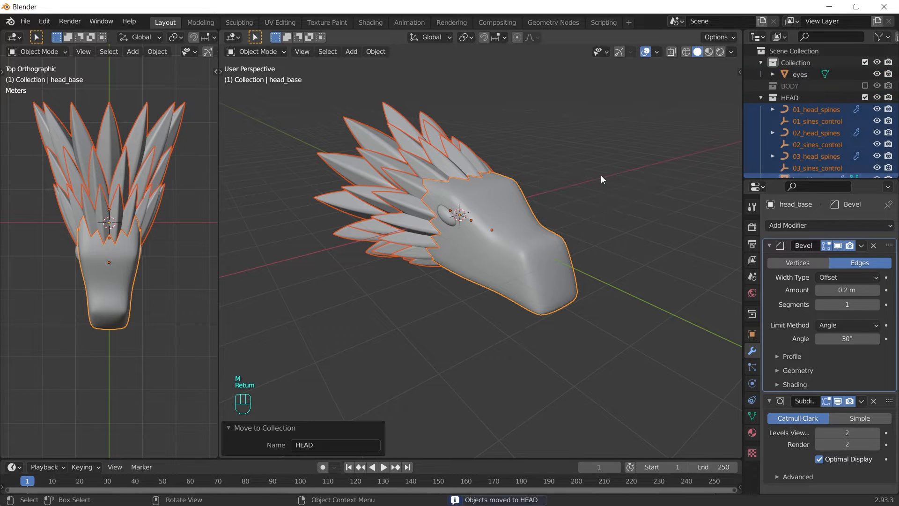
Step: Parent all the spine objects to head_base using X-ray selection in top view
left_click(147, 144)
left_click(88, 97)
key("alt+z")
left_click_drag(96, 94, 129, 268)
left_click(125, 284, "shift")
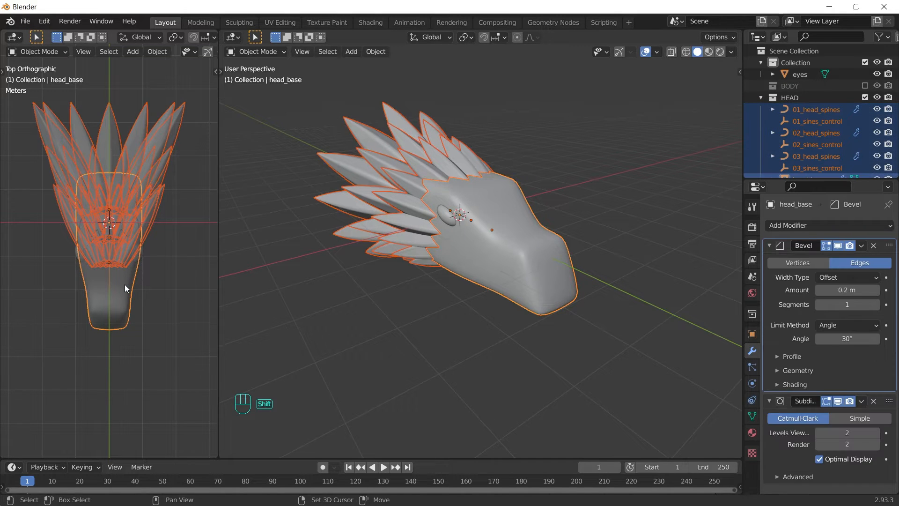
key("ctrl+p")
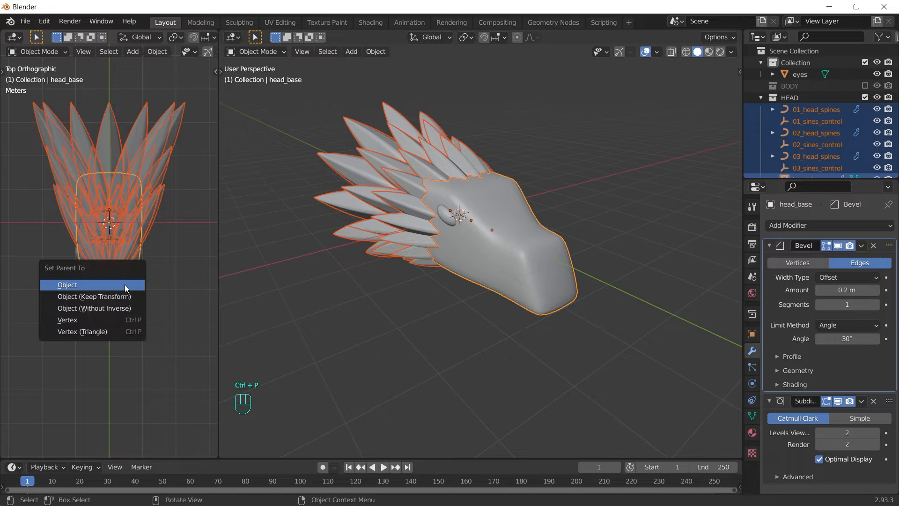
left_click(125, 285)
Step: Show the BODY collection and move head_base along Y into position
left_click(597, 166)
left_click(524, 264)
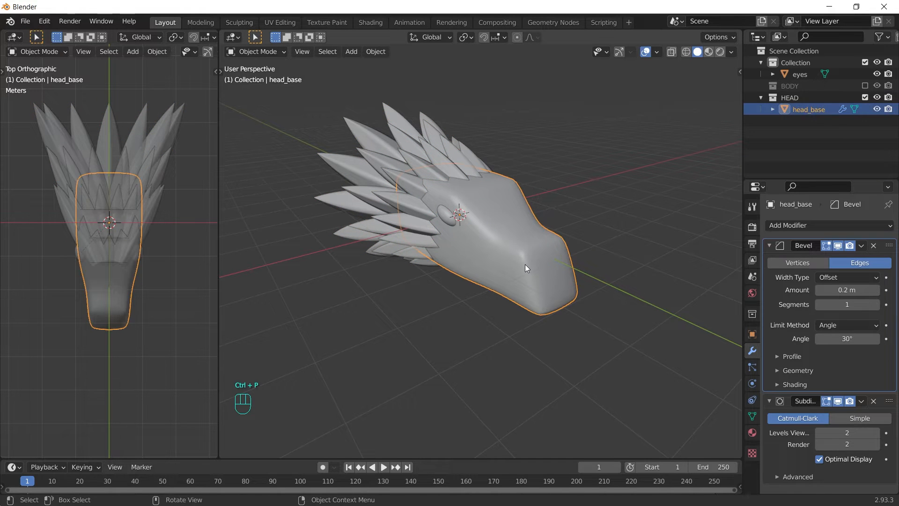
key("r")
key("r")
right_click(570, 284)
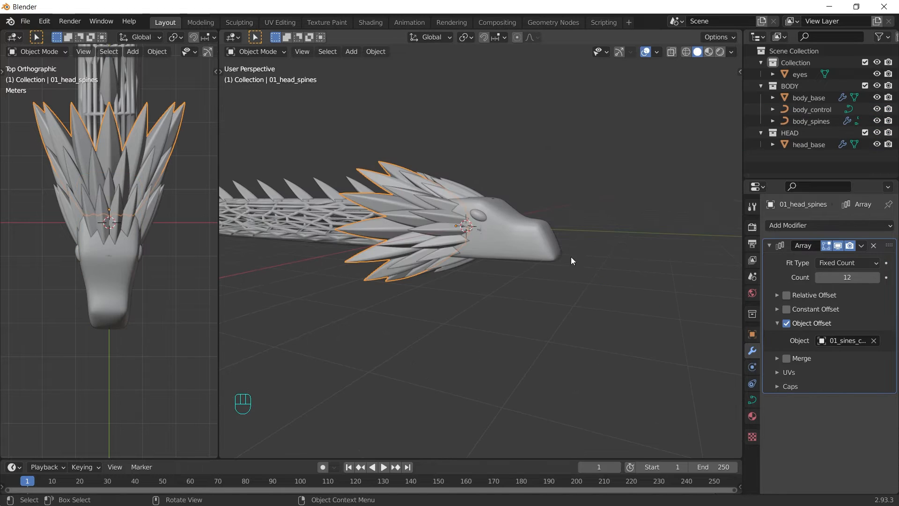
middle_click_drag(571, 257, 547, 253)
left_click(552, 226)
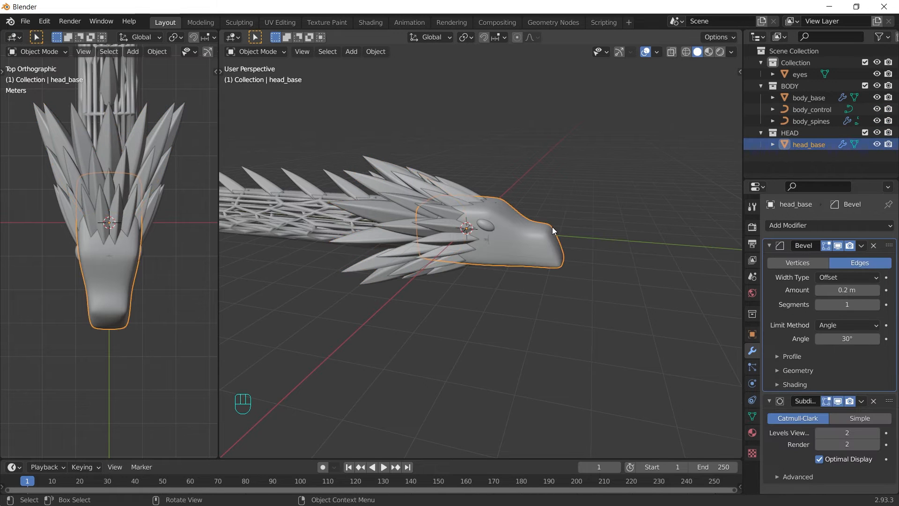
key("g")
key("y")
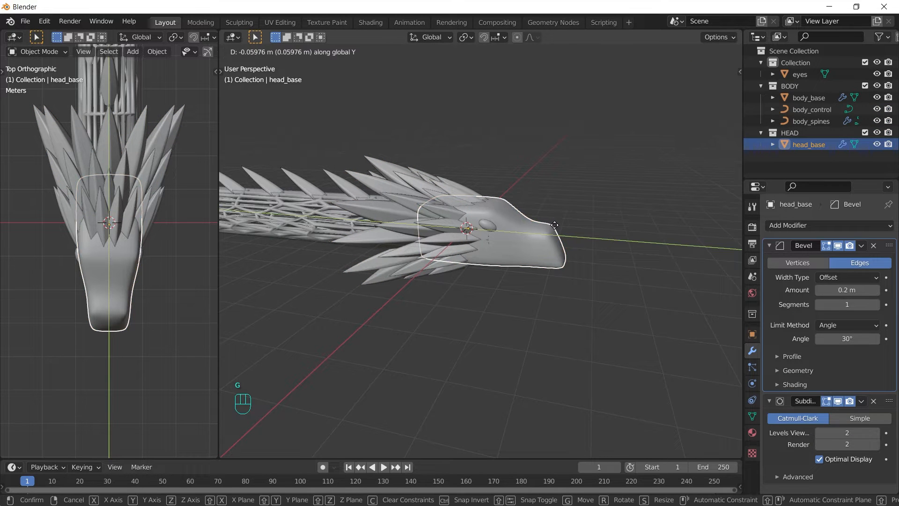
left_click(557, 221)
left_click(572, 190)
middle_click_drag(572, 190, 579, 209)
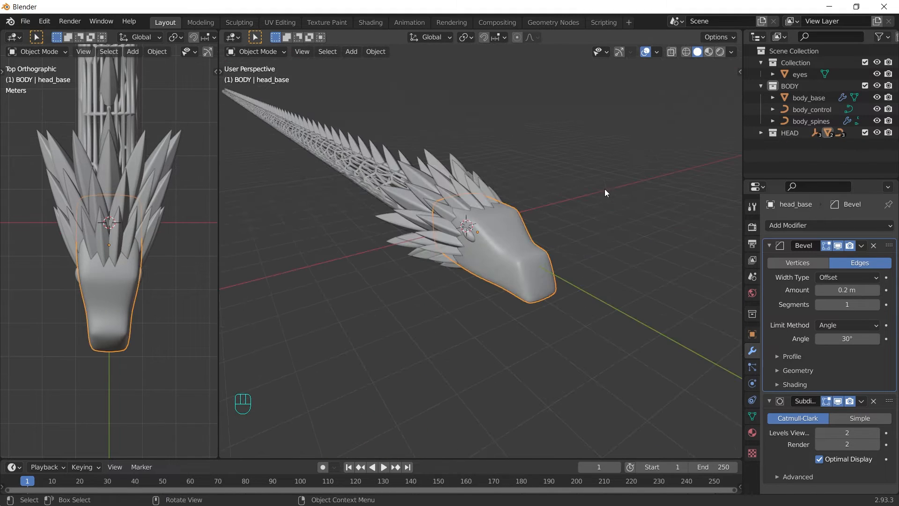
Step: Collapse BODY, move the eyes into HEAD, and exclude both collections
left_click(761, 85)
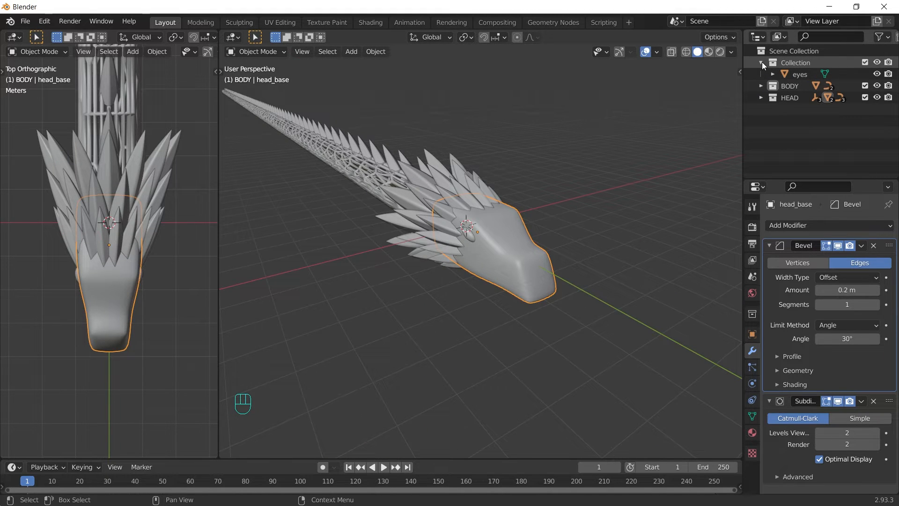
left_click(799, 75)
key("m")
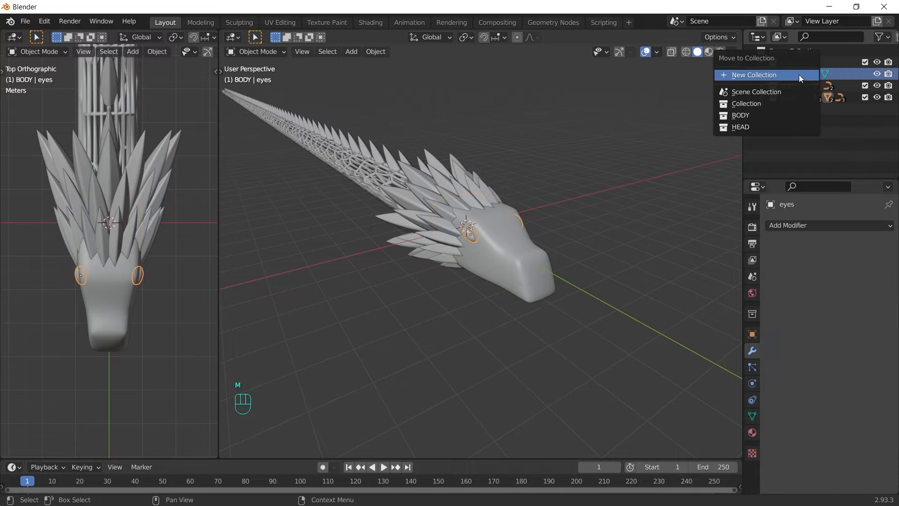
left_click(744, 127)
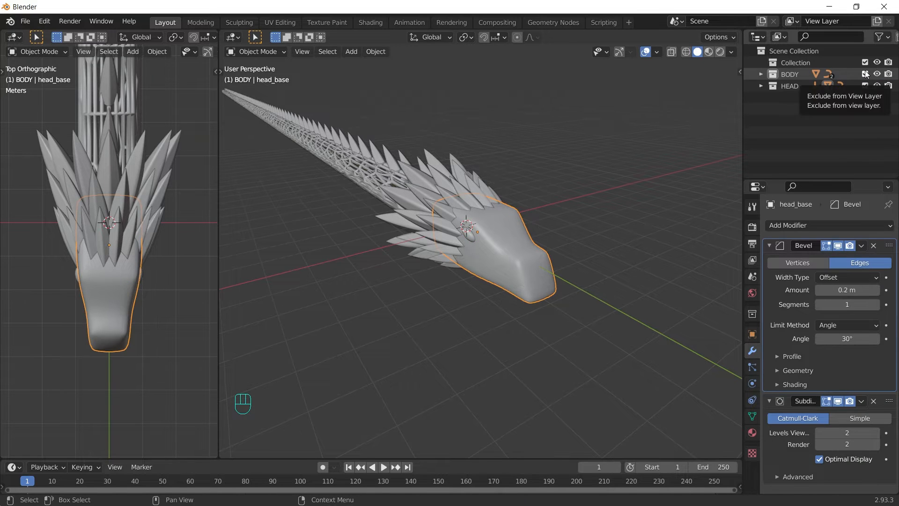
left_click_drag(865, 74, 863, 86)
Step: Add a new plane and merge all its vertices into one vertex at the centre
key("shift+a")
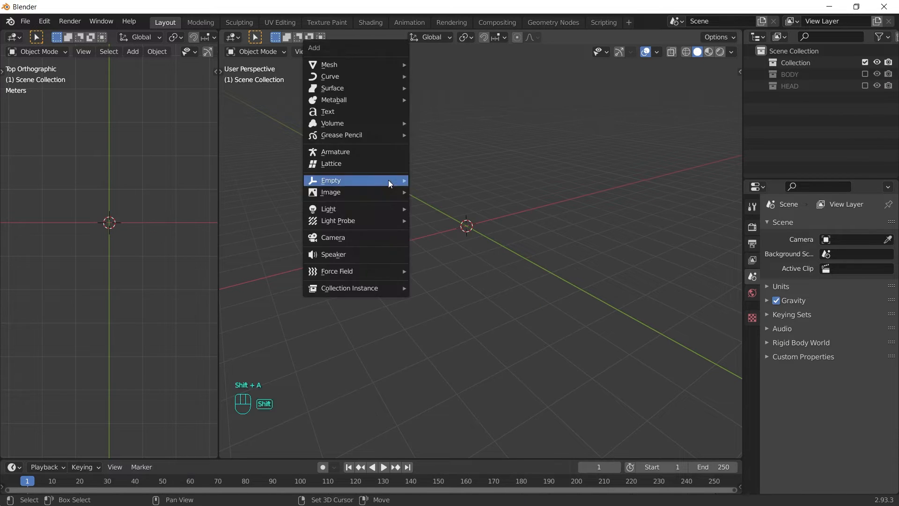
mouse_move(333, 67)
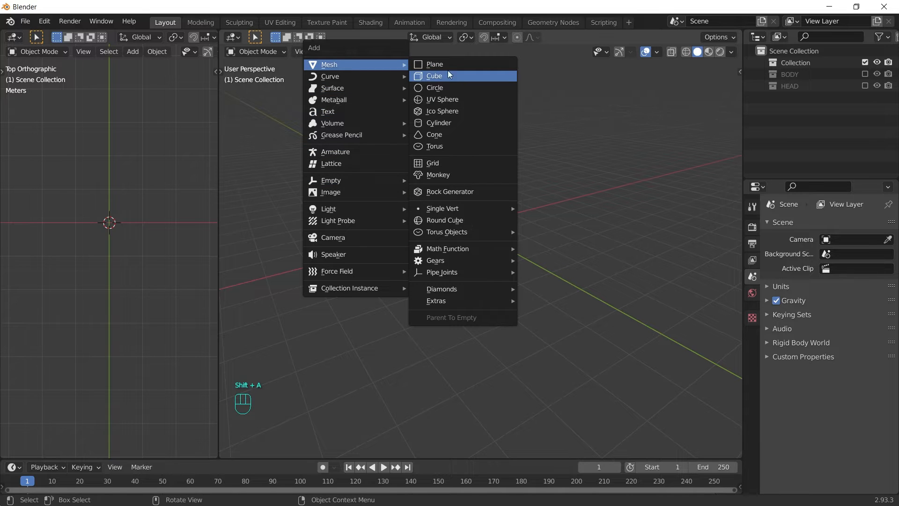
left_click(448, 64)
key("Tab")
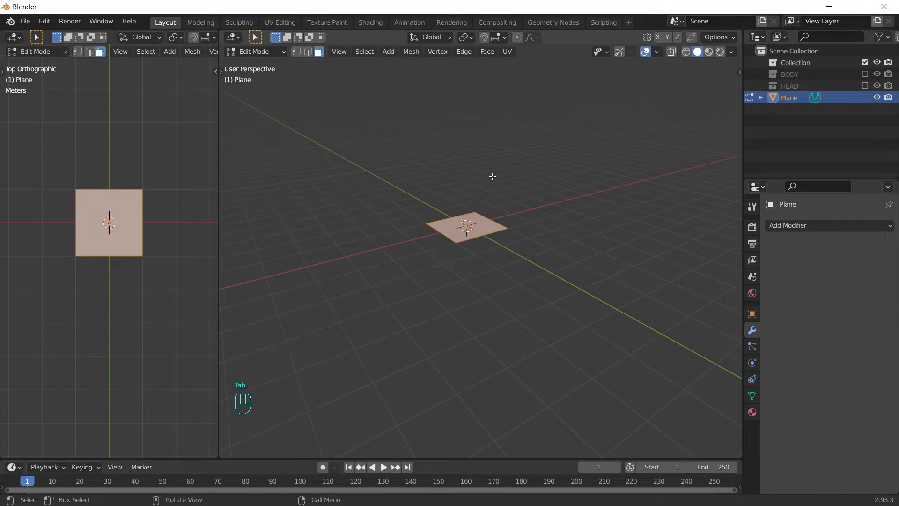
key("m")
left_click(493, 176)
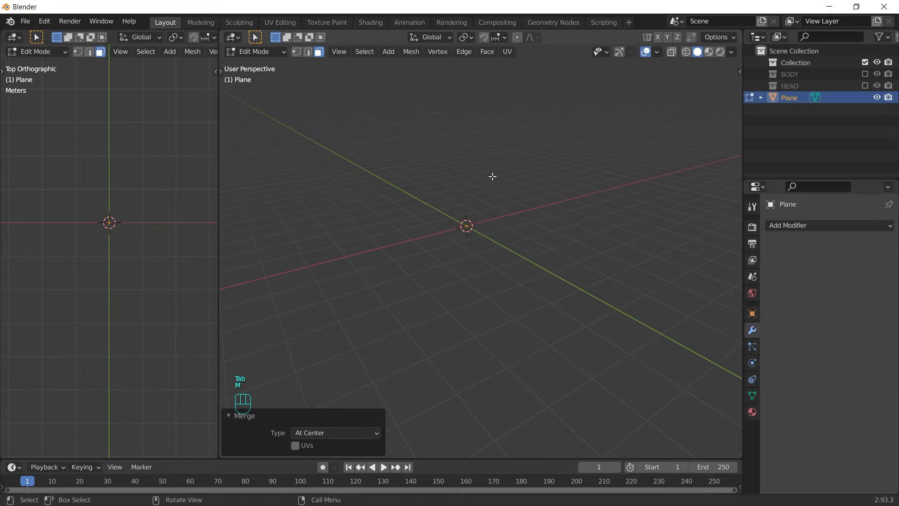
key("Tab")
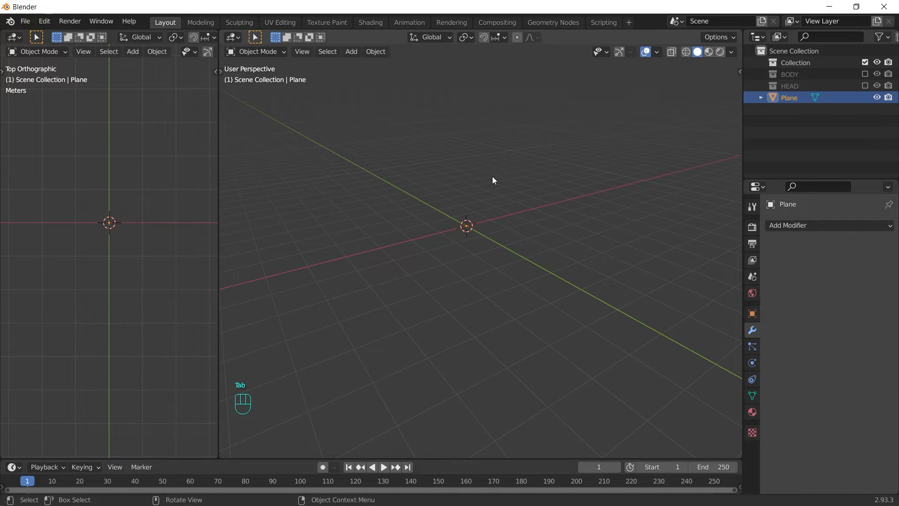
Step: Give the plane a Skin modifier and edit the vertex in see-through front view
left_click(817, 224)
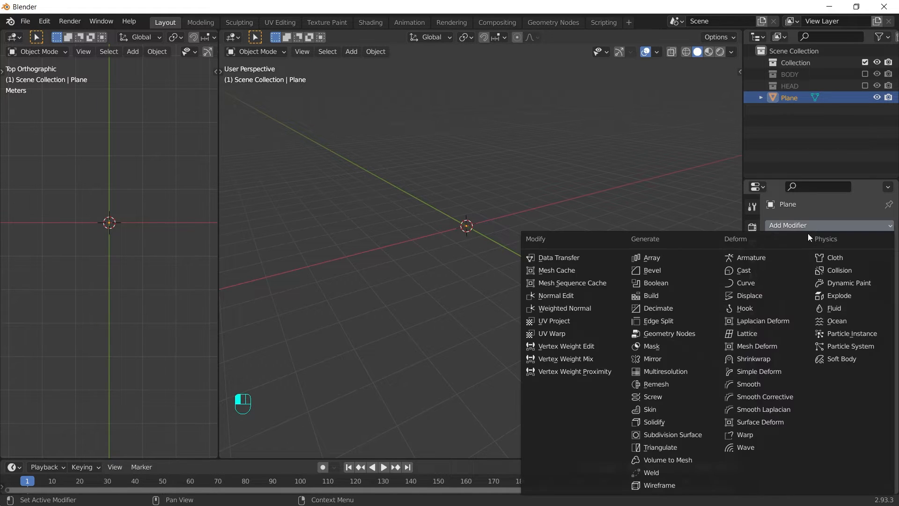
left_click(667, 412)
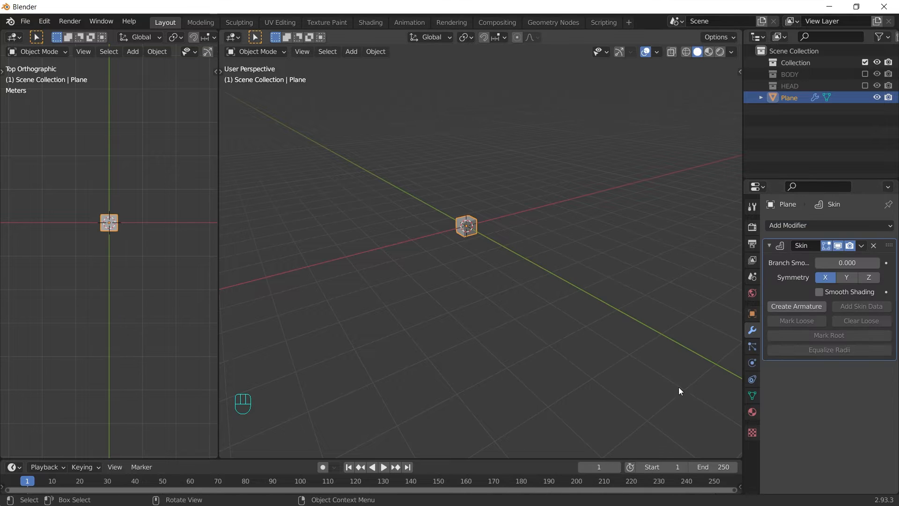
key("grave")
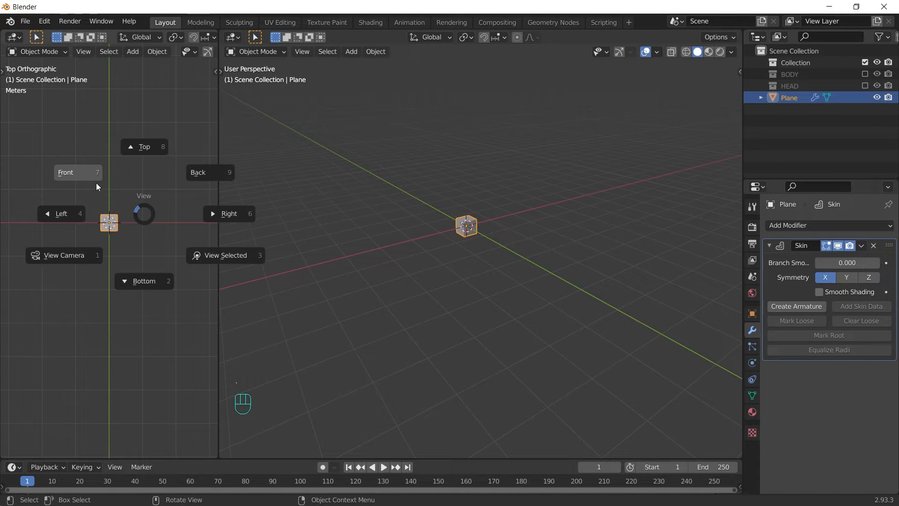
left_click(97, 184)
key("Tab")
key("alt+z")
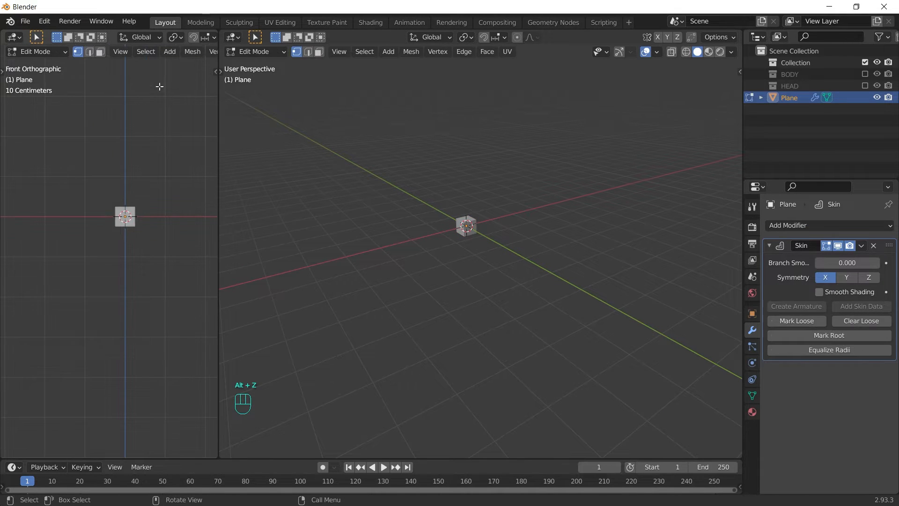
Step: Turn on see-through display and add a Subdivision Surface modifier to the skinned object
scroll(160, 50, "down", 8)
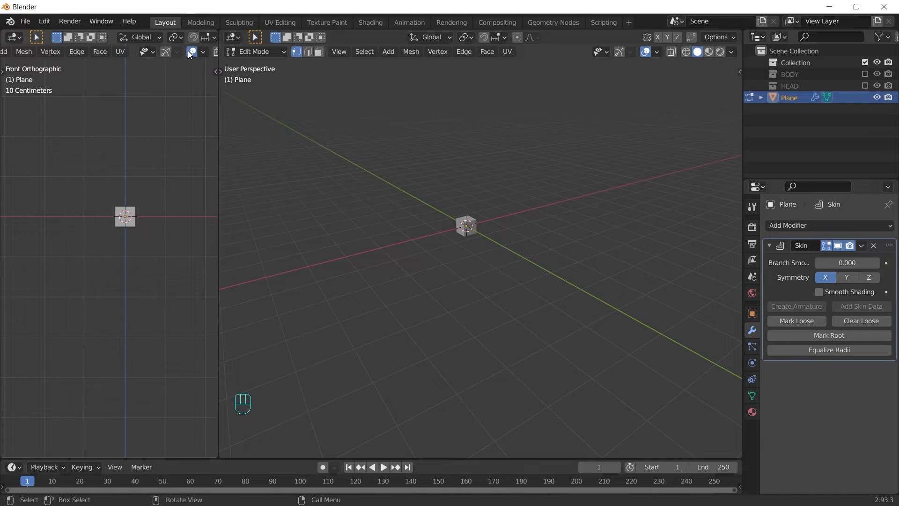
scroll(197, 51, "down", 5)
left_click(162, 52)
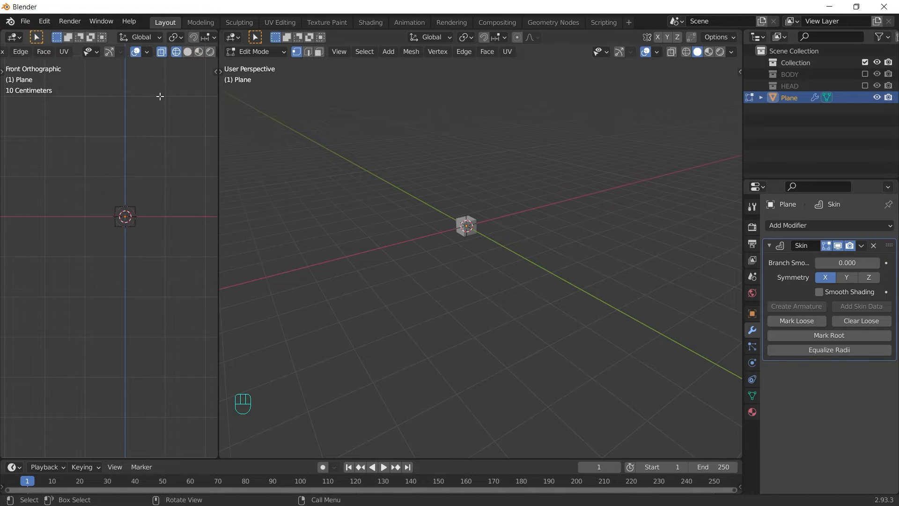
left_click(779, 223)
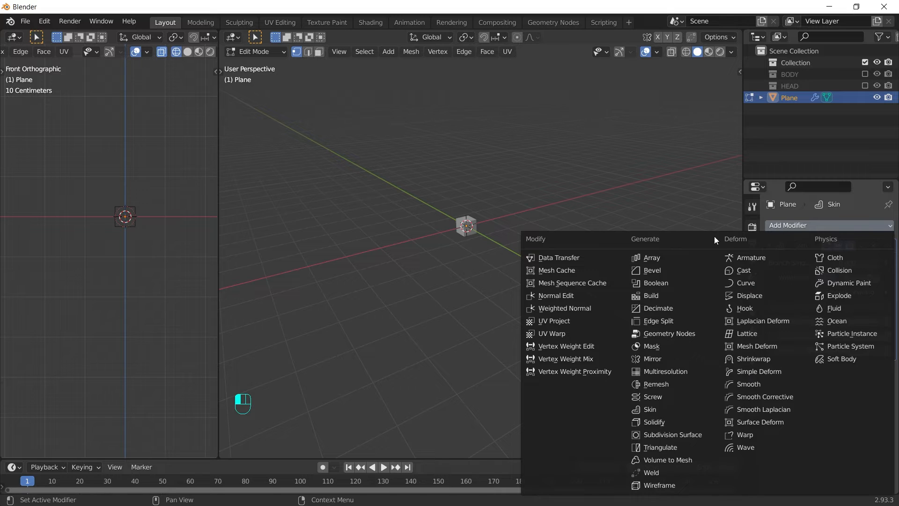
left_click(690, 434)
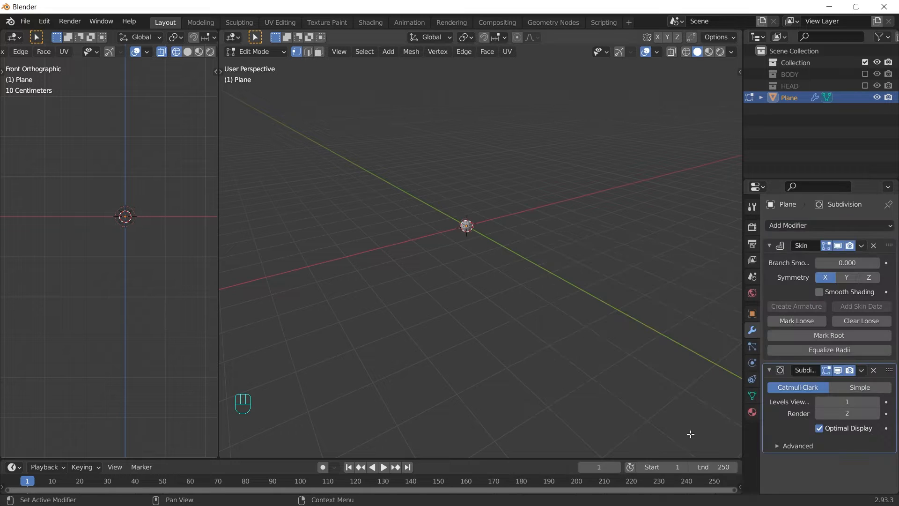
Step: Extrude the first leg segment down and left from the single vertex, then view from the left
left_click_drag(87, 188, 185, 255)
key("e")
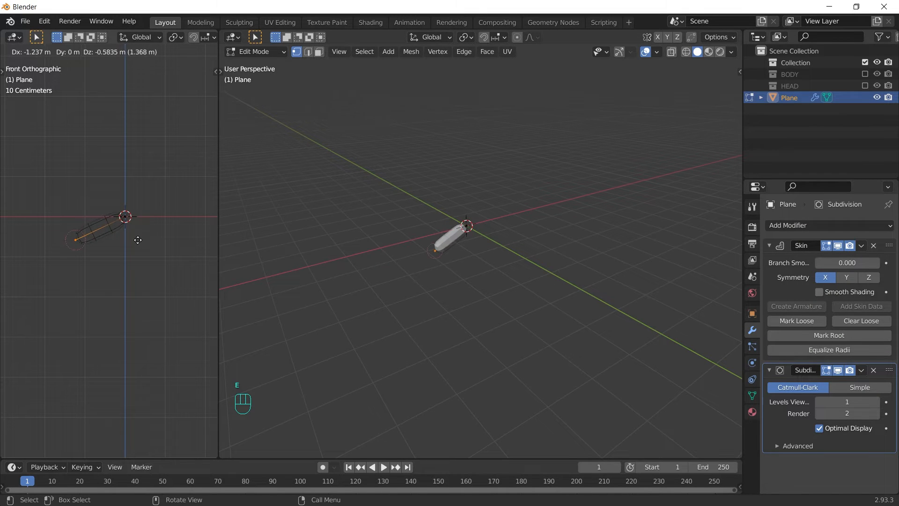
left_click(137, 240)
scroll(144, 241, "up", 1)
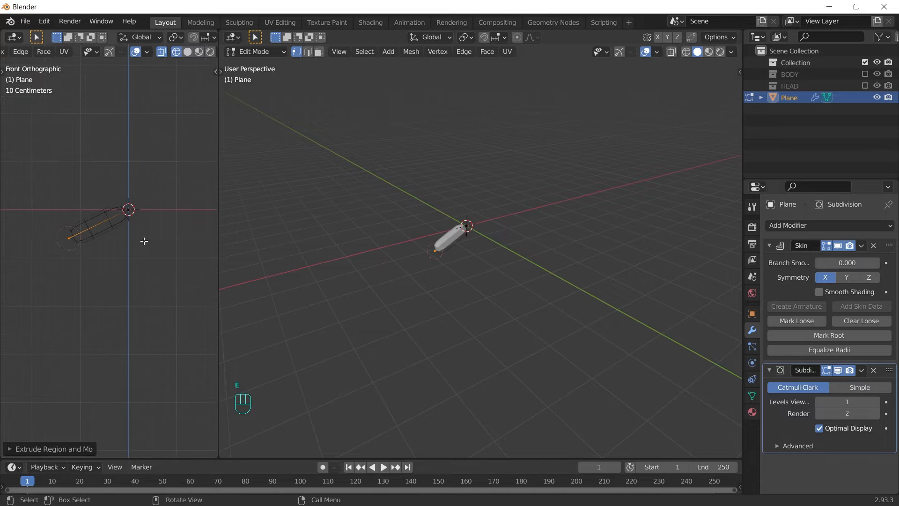
key("grave")
key("grave")
left_click(102, 246)
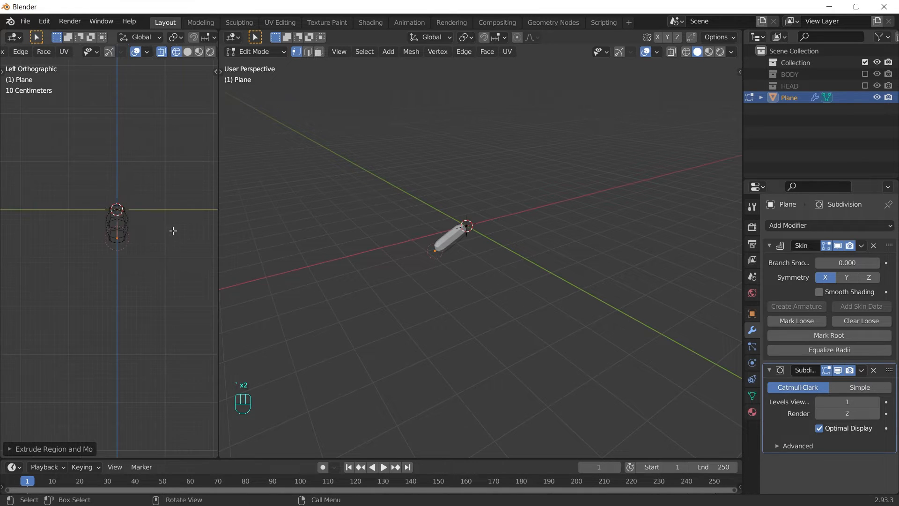
Step: Extrude a downward-bending leg segment and a foot, adjusting the skin thickness
key("g")
left_click(121, 238)
key("e")
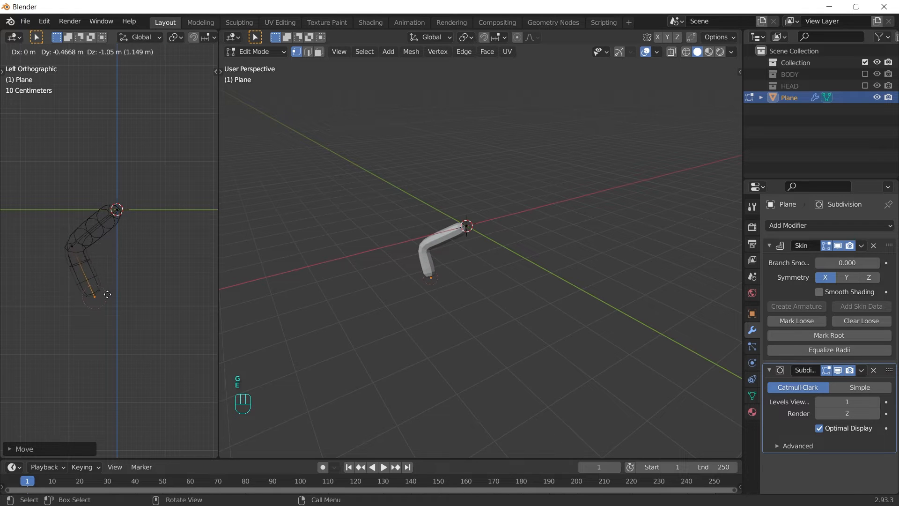
left_click(105, 298)
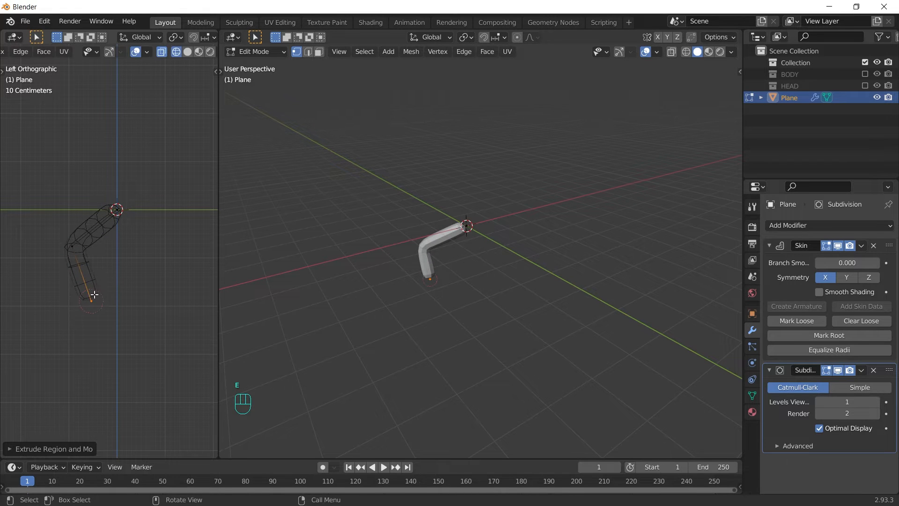
key("e")
left_click(133, 294)
key("alt+s")
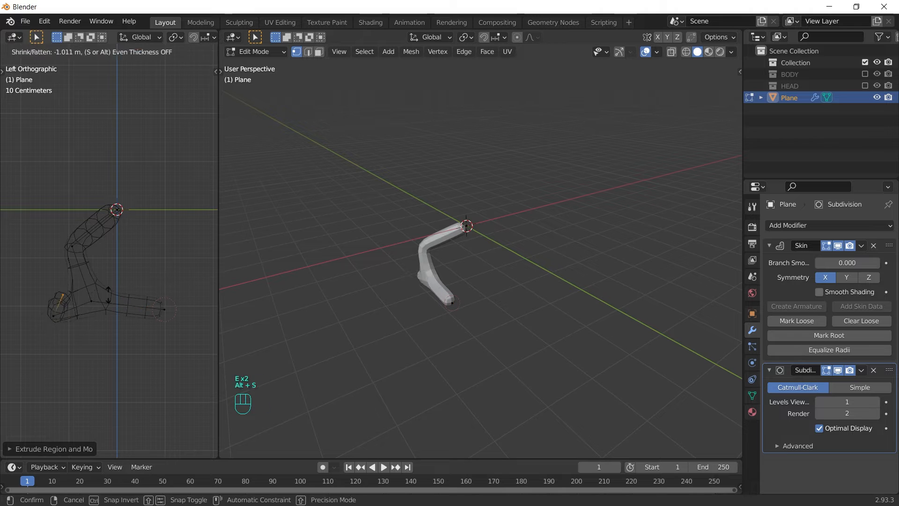
left_click(108, 295)
Step: Extrude spread-apart toes from the foot and taper the claw tips
key("ctrl+a")
middle_click_drag(150, 294, 162, 257)
key("grave")
key("g")
left_click(100, 281)
key("e")
key("ctrl+a")
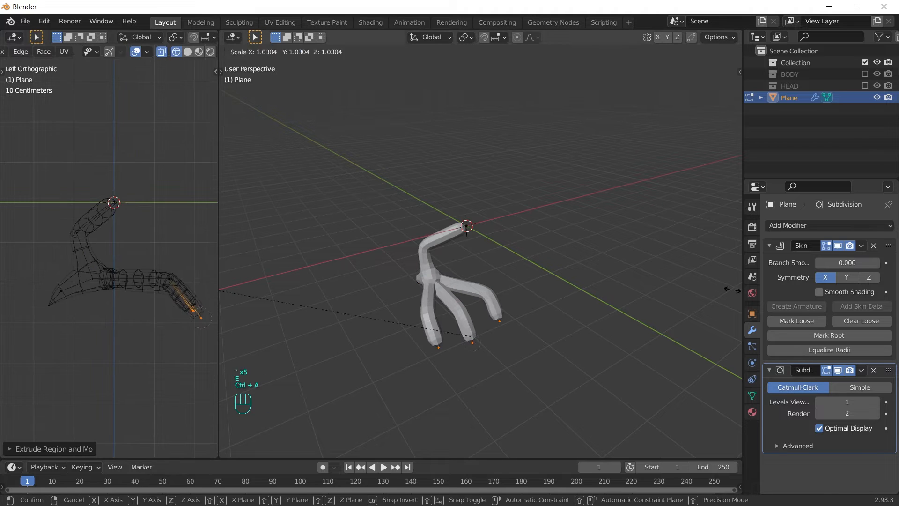
left_click(733, 289)
key("g")
left_click(96, 277)
Step: Thicken the leg, add an elbow spike, and reposition the toe vertices
key("ctrl+a")
key("e")
middle_click_drag(468, 328, 556, 290)
left_click_drag(556, 365, 350, 281)
key("alt+z")
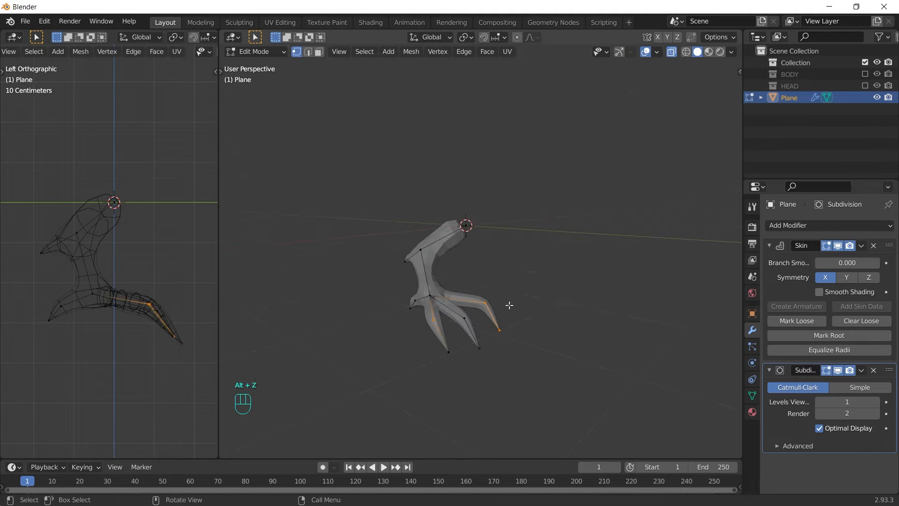
key("g")
middle_click_drag(509, 305, 488, 304)
left_click(522, 297)
key("Tab")
key("alt+z")
key("Tab")
key("Tab")
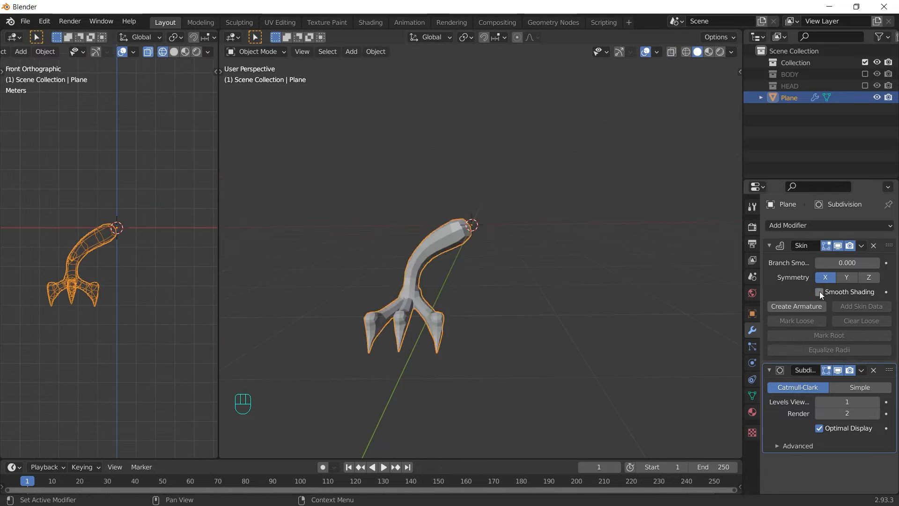
Step: Smooth-shade the leg and reshape groups of leg vertices from side and front views
left_click(820, 291)
Step: Resize the leg's skin thickness and add a Mirror modifier for a second leg
key("Tab")
key("ctrl+3")
middle_click_drag(580, 395, 438, 293)
key("g")
mouse_move(196, 283)
left_mouse_down()
mouse_move(151, 336)
mouse_move(140, 382)
left_mouse_up()
mouse_move(496, 300)
middle_mouse_down()
mouse_move(446, 330)
mouse_move(553, 323)
middle_mouse_up()
key("g")
left_click(177, 273)
key("KP_1")
middle_click_drag(88, 213, 162, 295)
key("ctrl+KP_3")
key("Tab")
middle_click_drag(505, 291, 524, 276)
key("KP_1")
key("Tab")
key("ctrl+a")
key("Tab")
left_click(828, 225)
left_click(653, 354)
Step: Show BODY and HEAD again and scale and move the legs beneath the head
key("Tab")
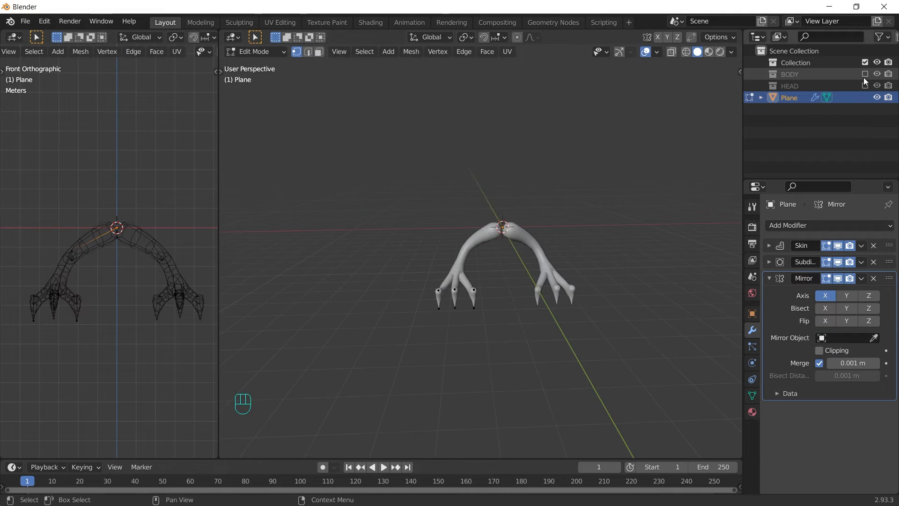
left_click(865, 74)
left_click(865, 86)
key("Tab")
key("s")
left_click(172, 52)
key("Tab")
key("g")
Step: Shift the front toe vertices into place and return to object mode
key("g")
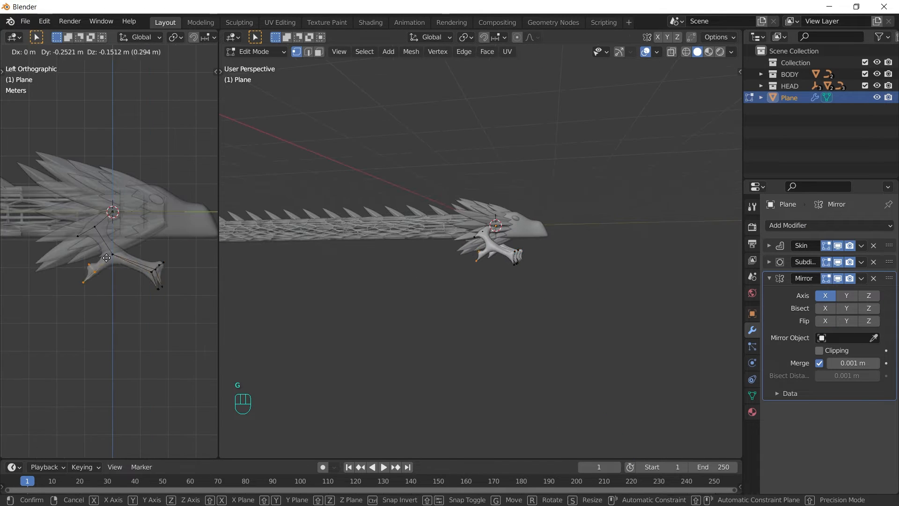
left_click(106, 257)
scroll(113, 243, "up", 3)
left_click_drag(159, 262, 206, 323)
key("g")
key("g")
left_click(4, 321)
key("Tab")
middle_click_drag(557, 257, 529, 249)
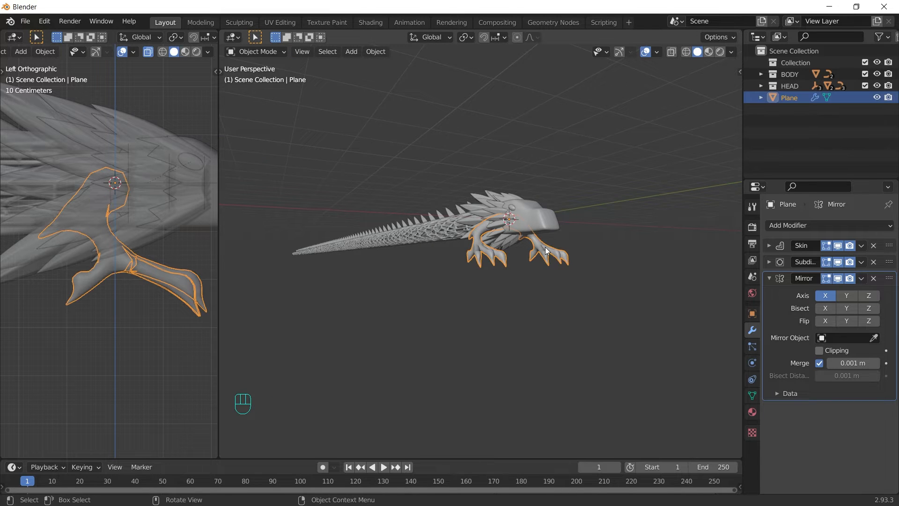
Step: Add a Follow Path constraint to the legs targeting body_control
left_click(753, 380)
left_click(861, 230)
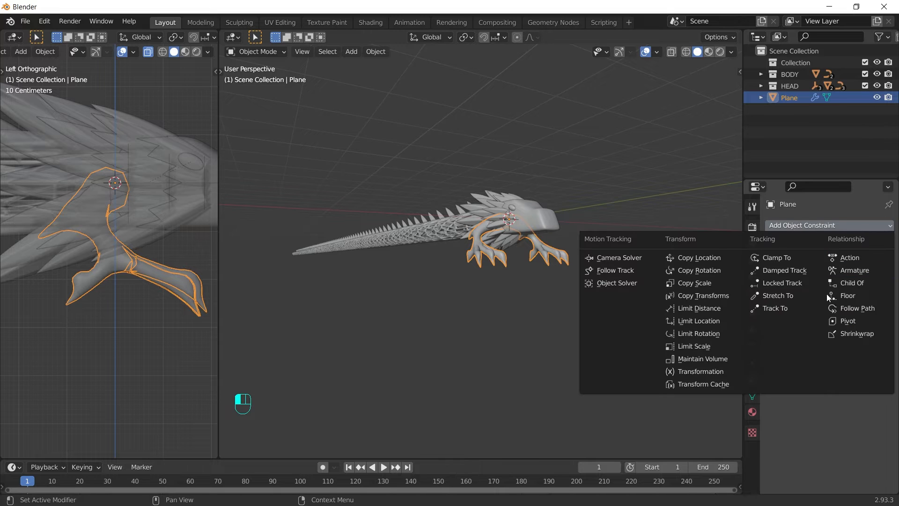
left_click(859, 308)
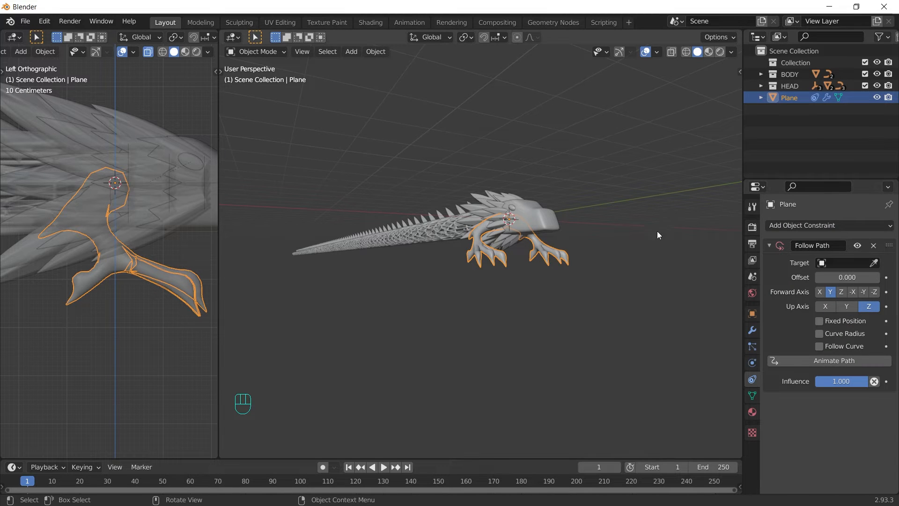
left_click(820, 263)
left_click(797, 315)
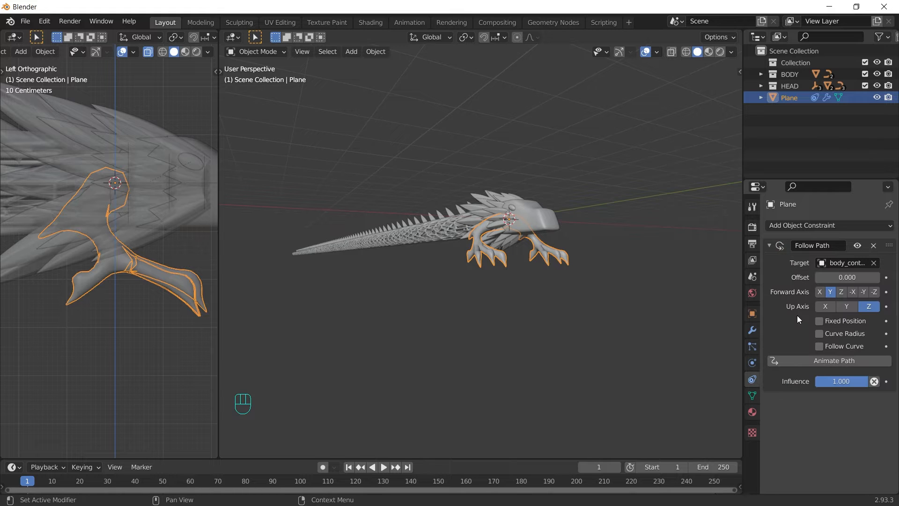
Step: Set the Follow Path offset to -10, then duplicate the leg object
left_click(857, 278)
type("-10")
key("Return")
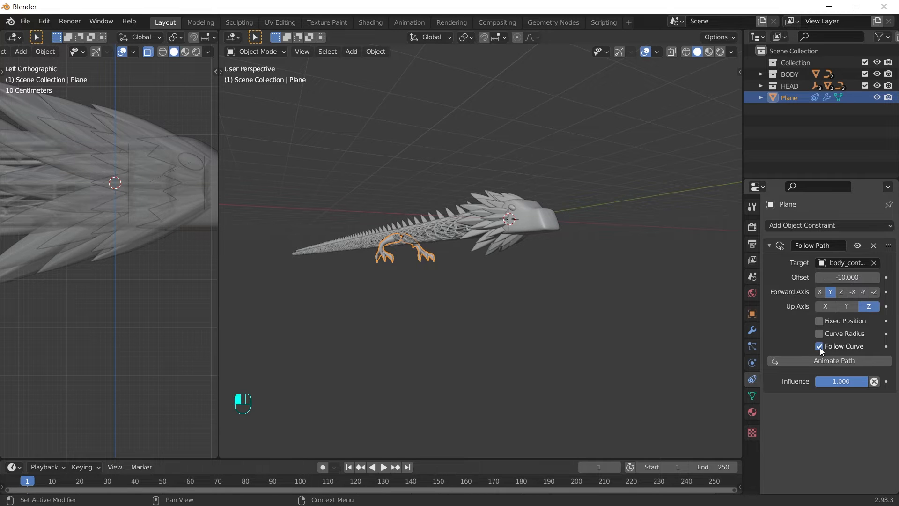
middle_click_drag(473, 251, 503, 280)
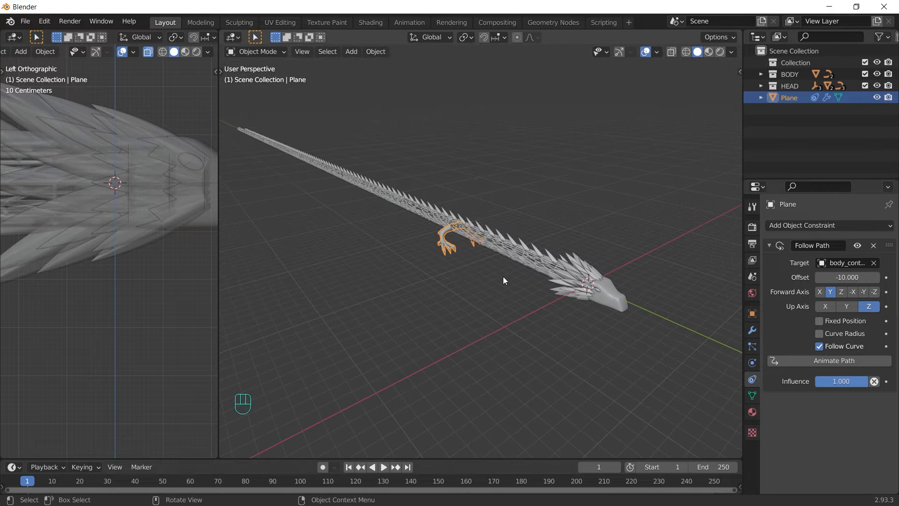
key("shift+d")
Step: Keep the duplicate legs in place, set their path offset to -50, and frame the dragon from the front
right_click(503, 276)
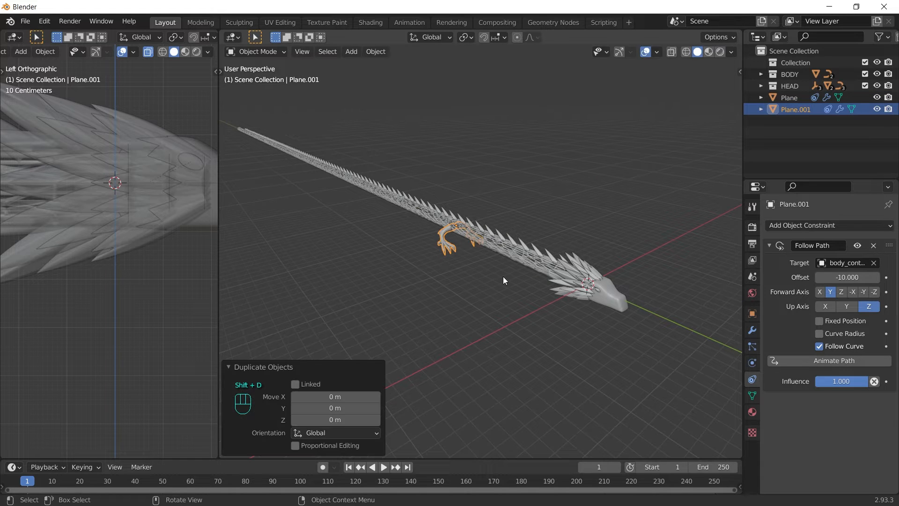
left_click(838, 279)
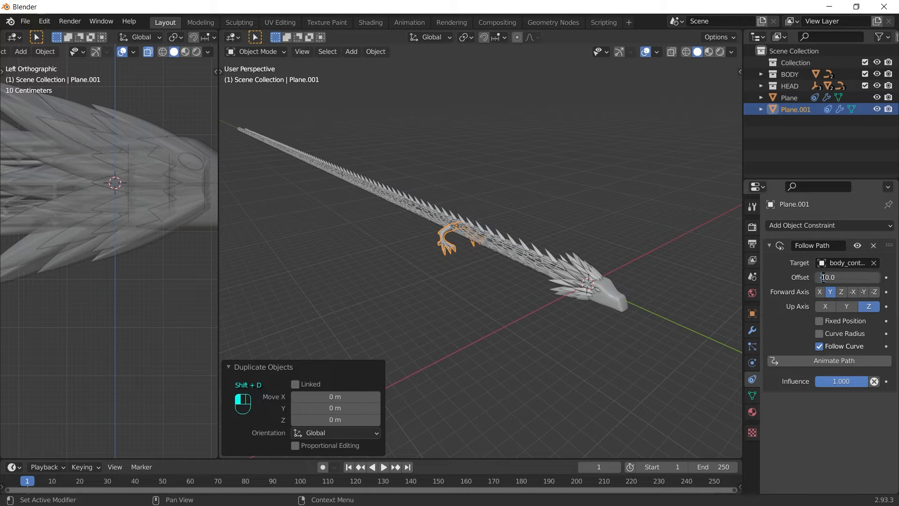
key("Return")
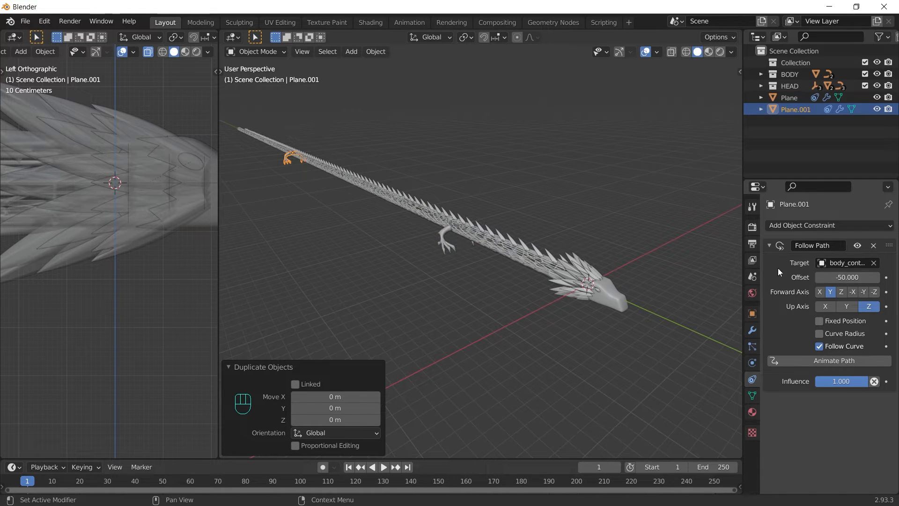
left_click(662, 223)
key("alt+z")
key("KP_1")
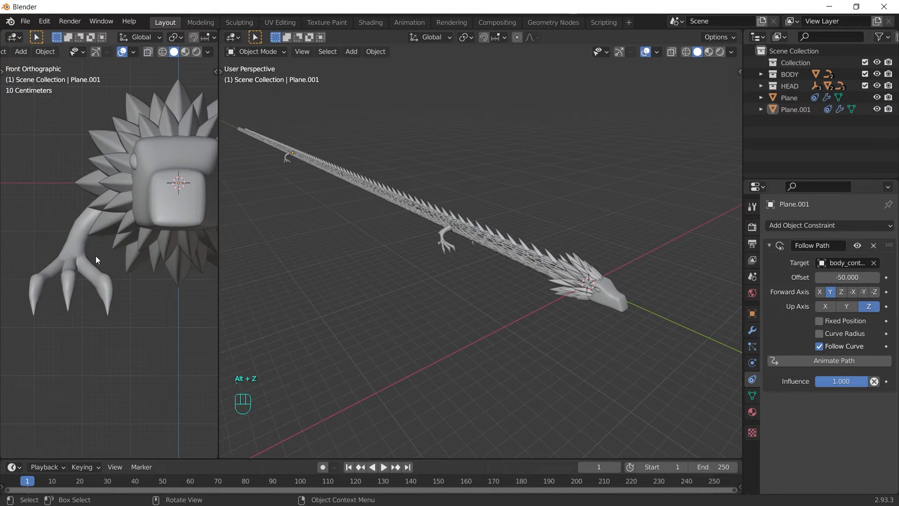
scroll(99, 254, "down", 5)
middle_click_drag(126, 240, 100, 226, "shift")
scroll(138, 246, "up", 1)
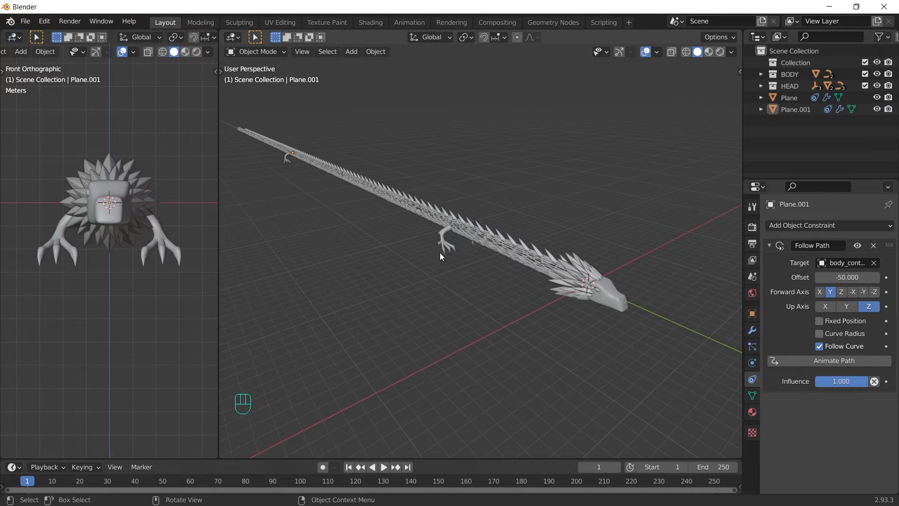
Step: Rename the original legs to legs01 and the duplicate to legs02
left_click(451, 246)
double_click(790, 97)
type("legs01")
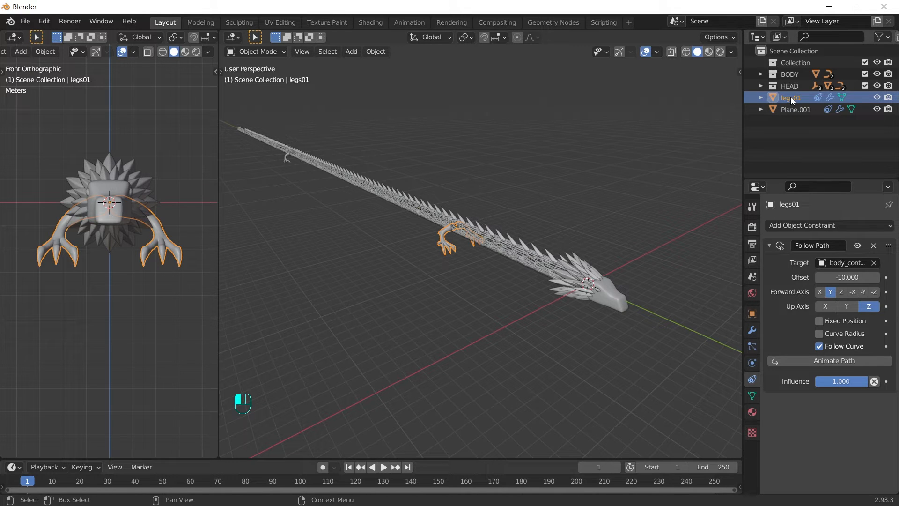
double_click(793, 109)
type("leg")
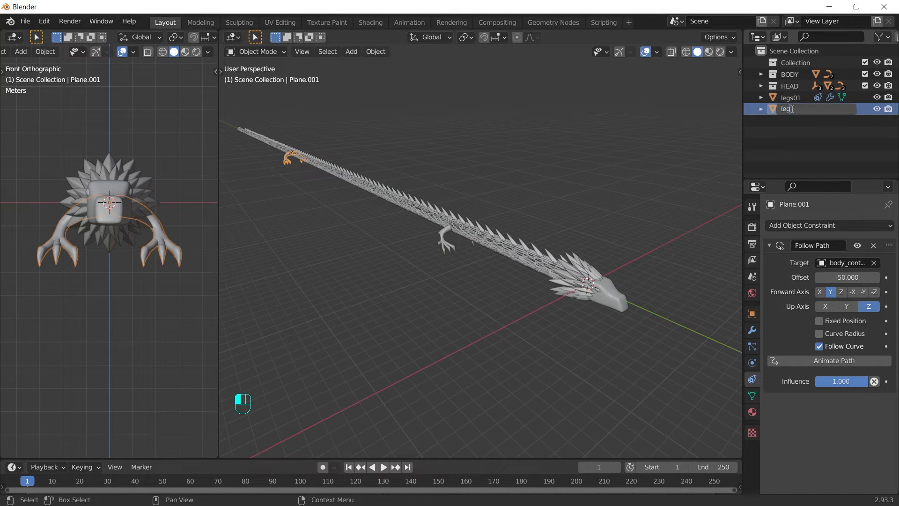
type("s02")
key("Return")
Step: Move legs01 and legs02 into the BODY collection
left_click(786, 96, "ctrl")
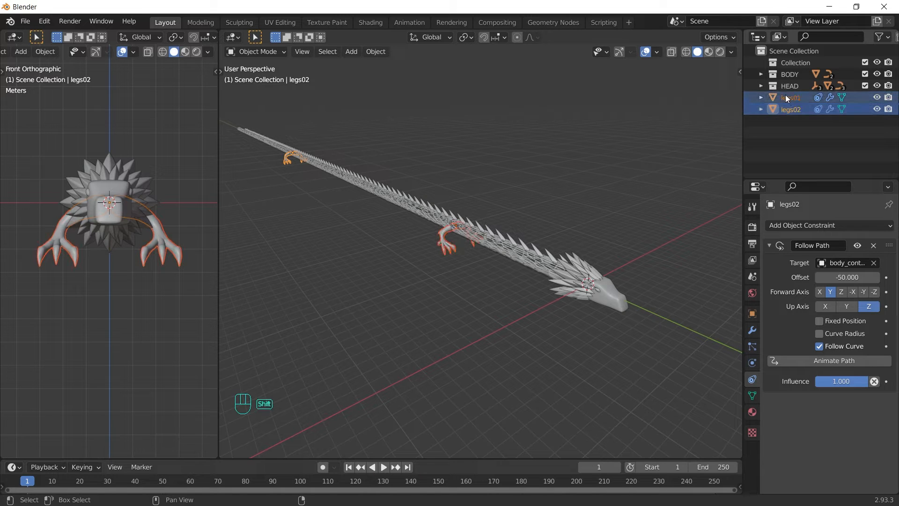
key("m")
left_click(763, 80)
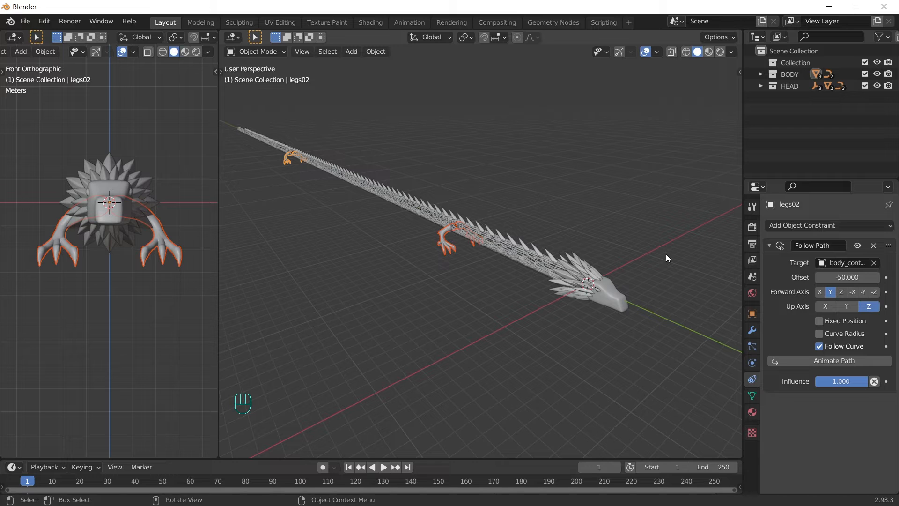
Step: Give head_base a Follow Path constraint targeting body_control
left_click(619, 303)
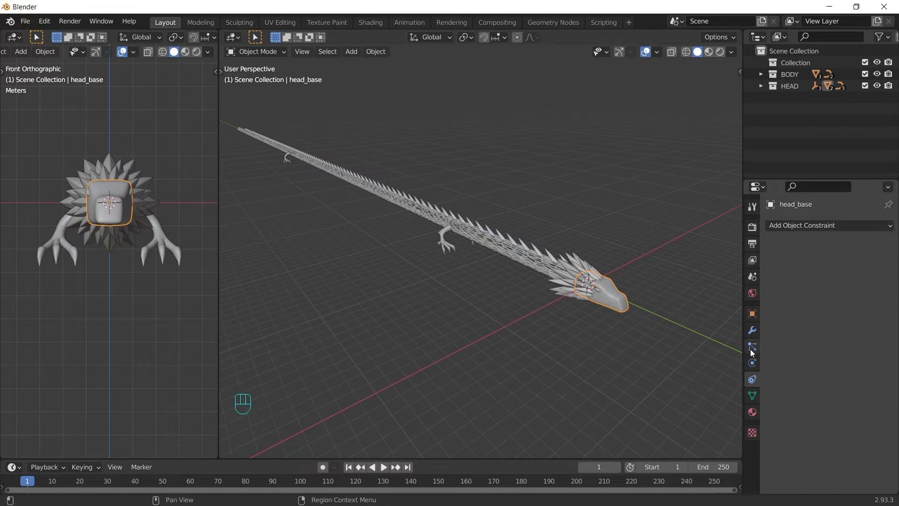
left_click(869, 230)
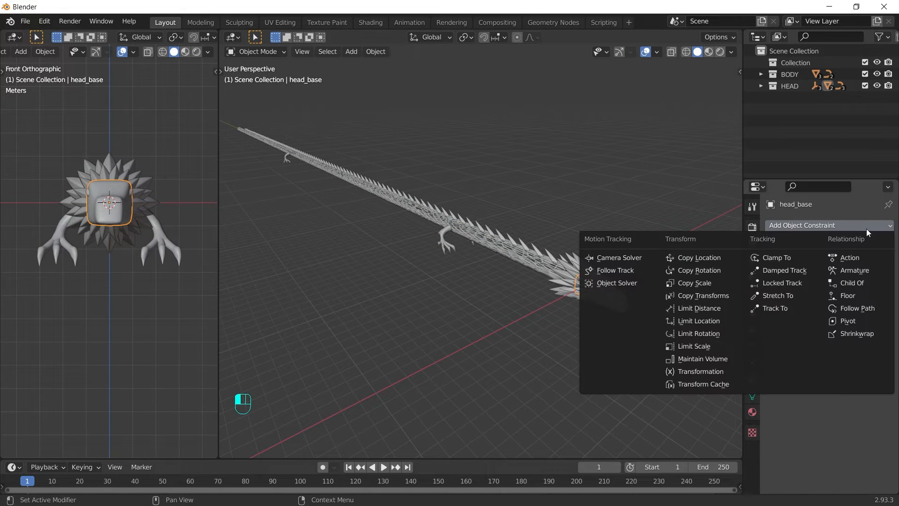
left_click(857, 308)
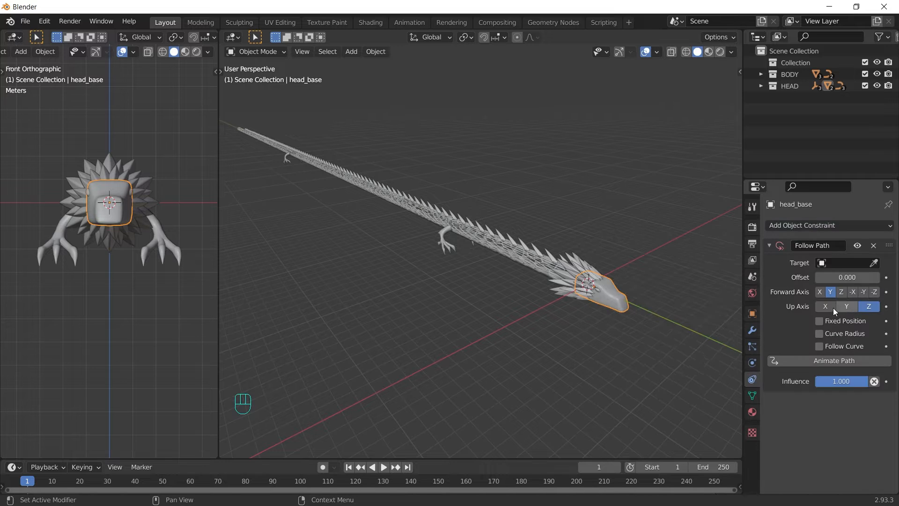
left_click(822, 264)
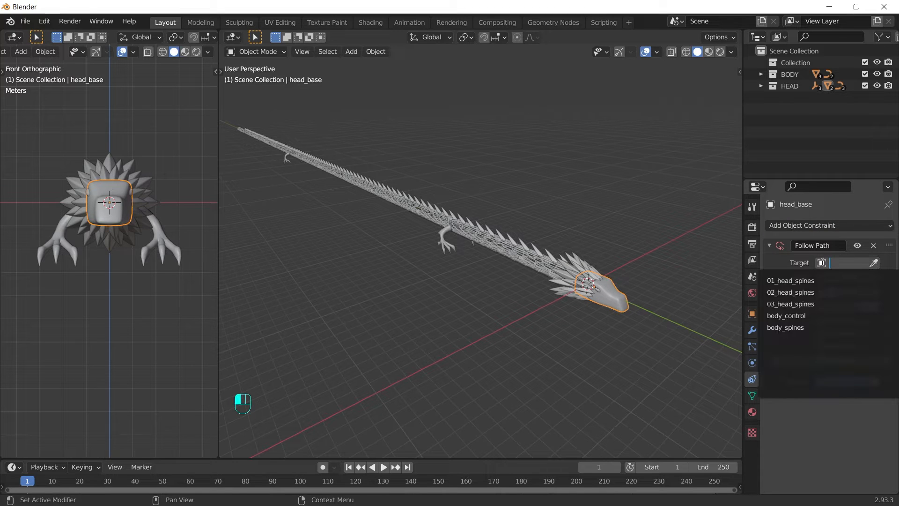
left_click(796, 316)
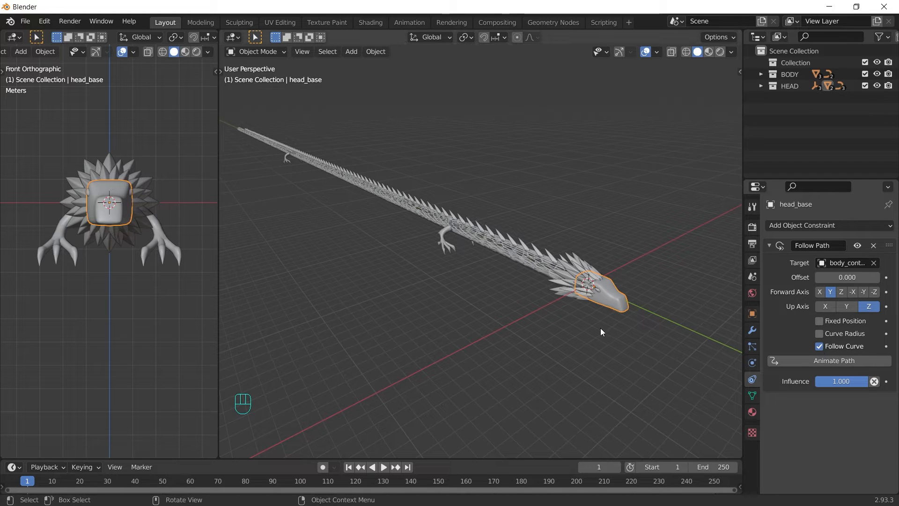
Step: Save the scene as dragon.blend
left_click(10, 21)
mouse_move(25, 21)
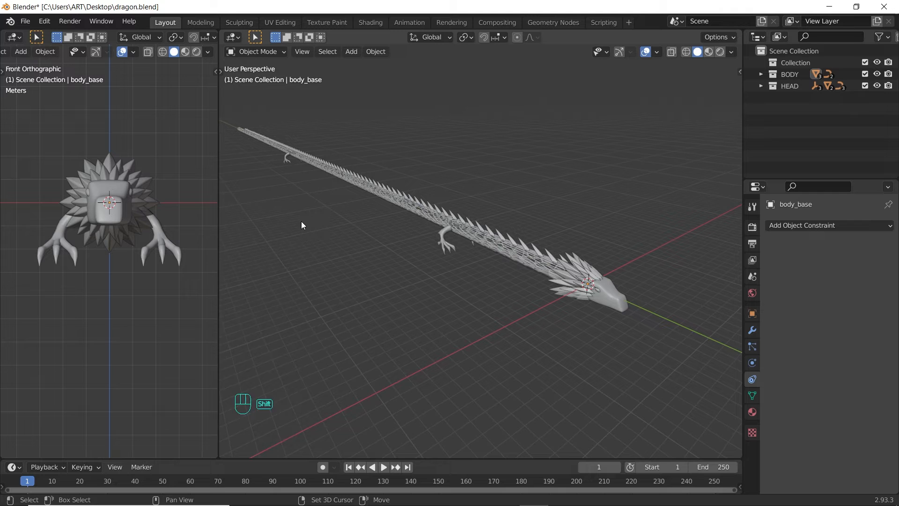
key("shift+a")
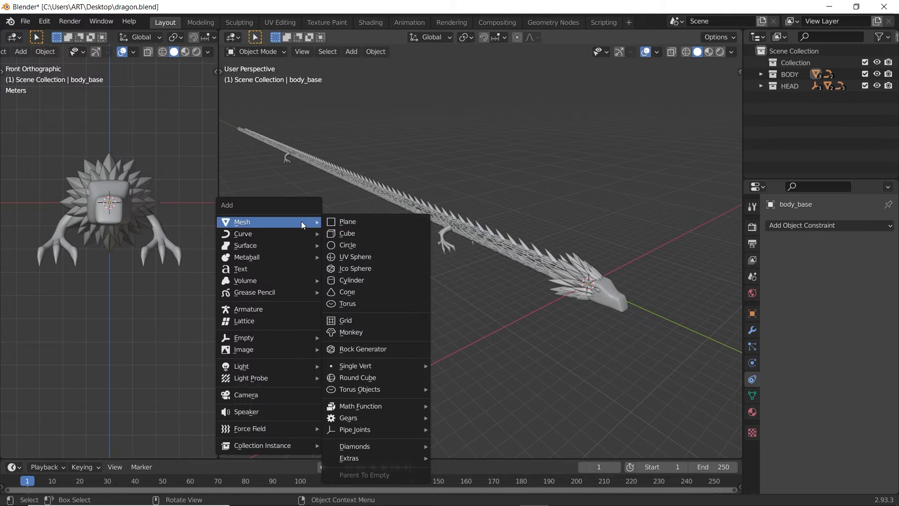
Step: Add a camera aligned to the current view and set its focal length to 35 mm
left_click(273, 399)
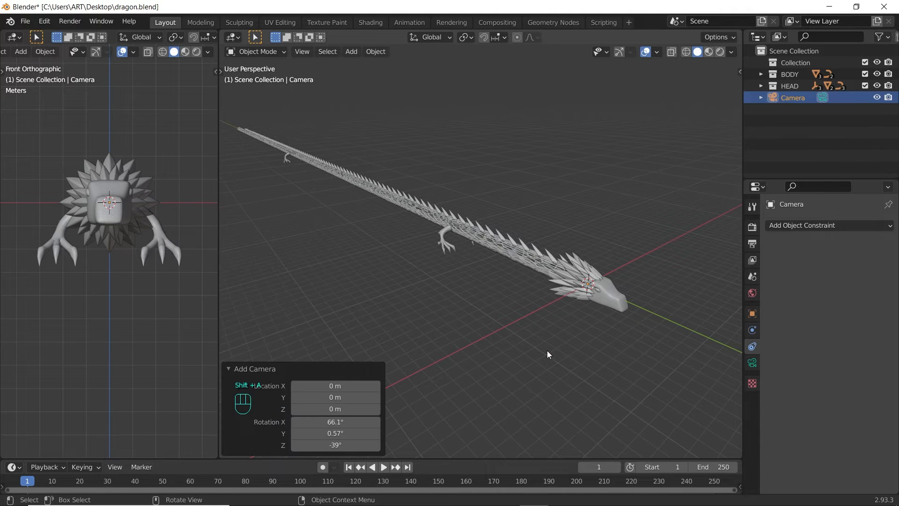
middle_click_drag(547, 350, 468, 284)
key("ctrl+alt+KP_0")
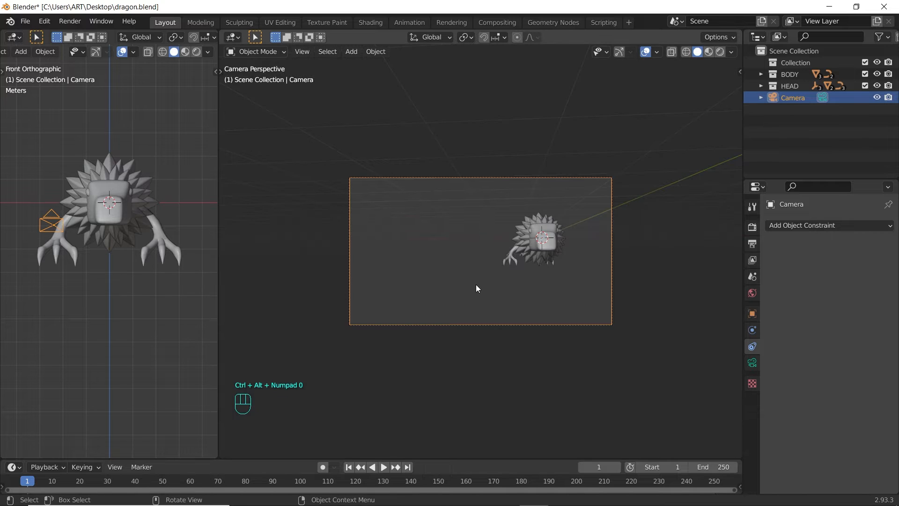
left_click(754, 362)
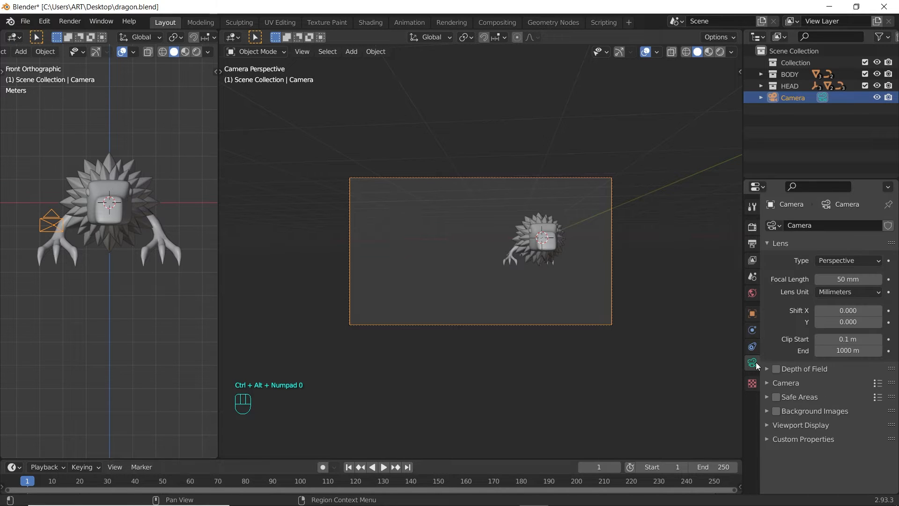
left_click(847, 277)
type("35")
key("Return")
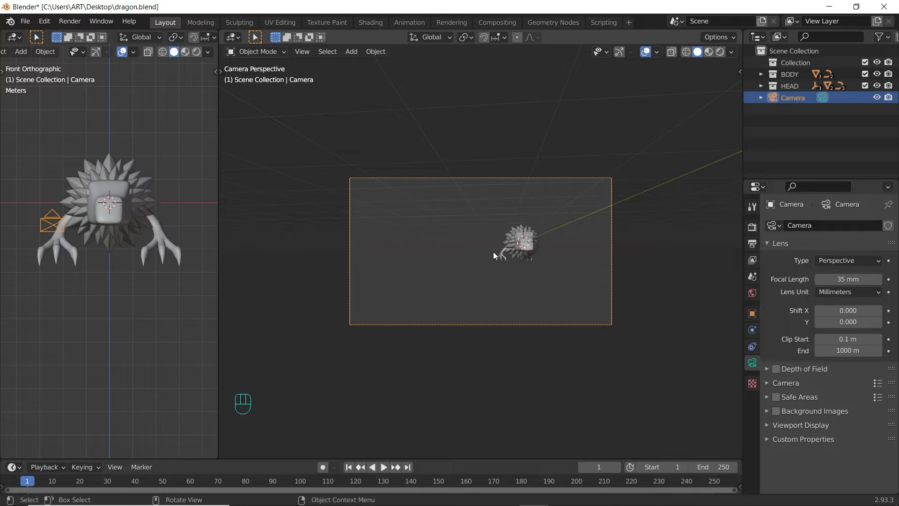
Step: Move the camera freely so it frames the dragon's head
key("g")
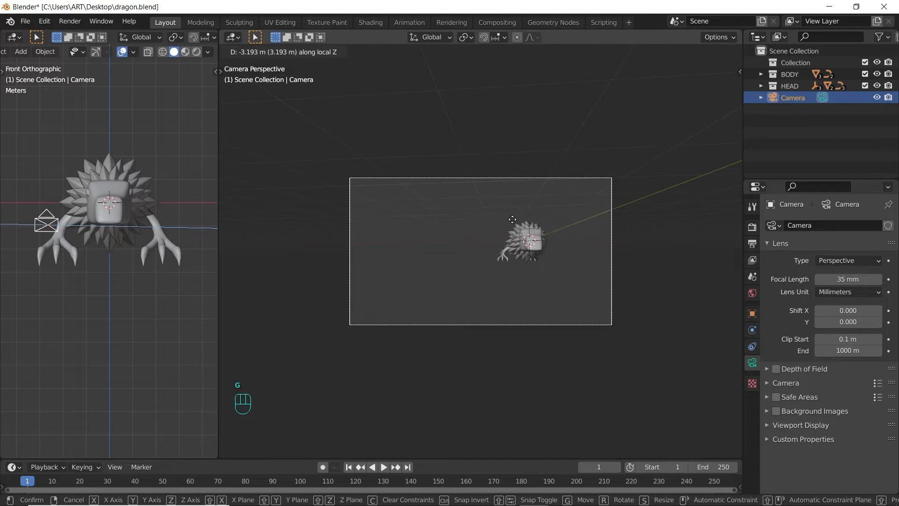
key("g")
left_click(499, 218)
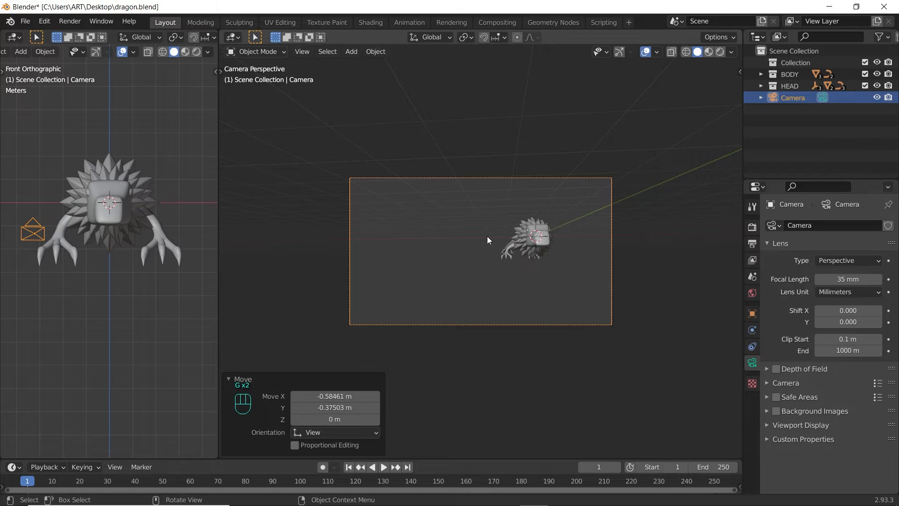
scroll(302, 249, "up", 4)
scroll(301, 249, "down", 2)
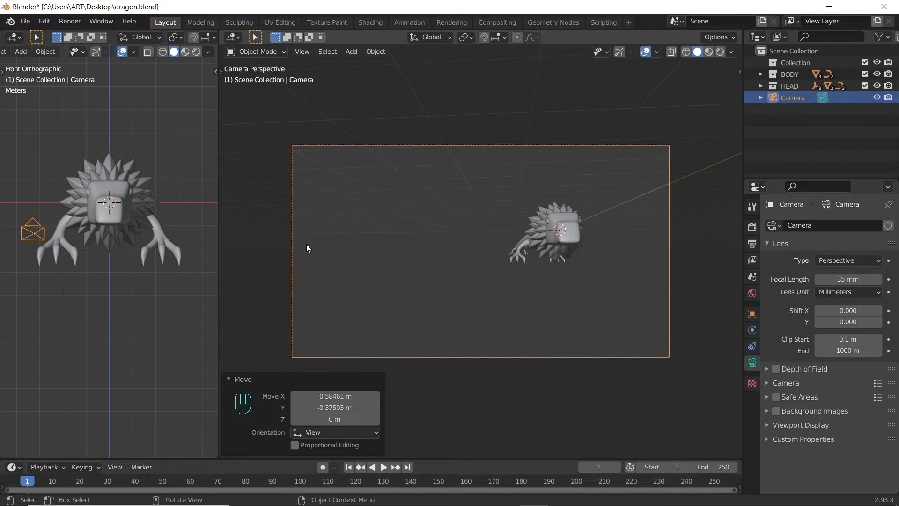
Step: Widen the left viewport and switch it to a top view with the head near the bottom
left_click_drag(218, 37, 280, 37)
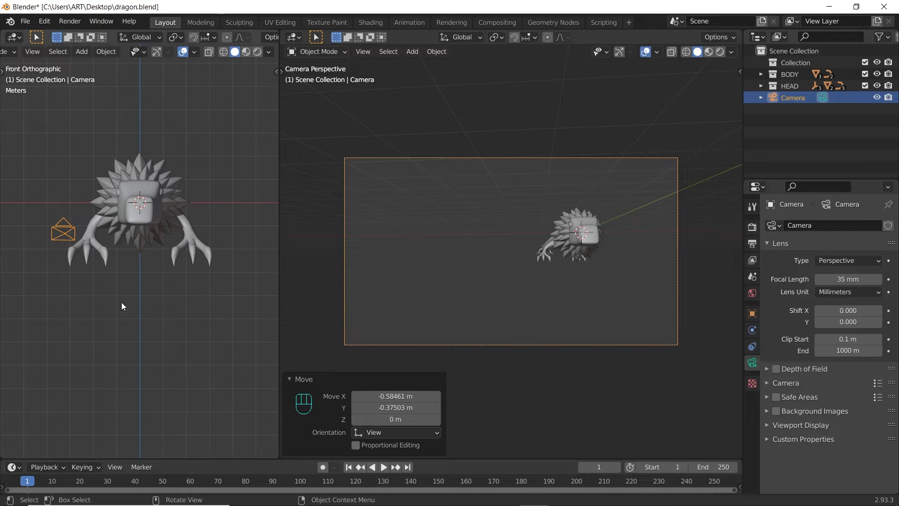
key("grave")
left_click(127, 243)
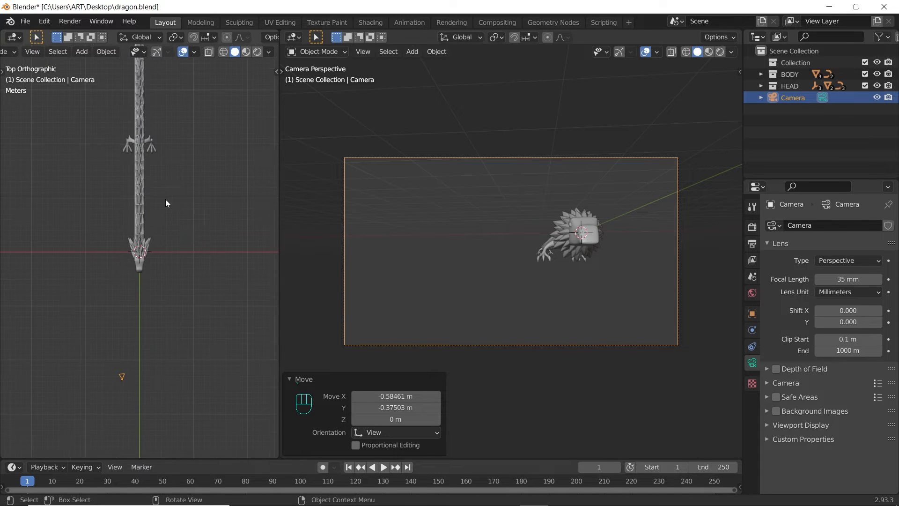
scroll(166, 197, "down", 1)
middle_click_drag(176, 152, 161, 279, "shift")
scroll(163, 267, "down", 2)
middle_click_drag(172, 195, 186, 327, "shift")
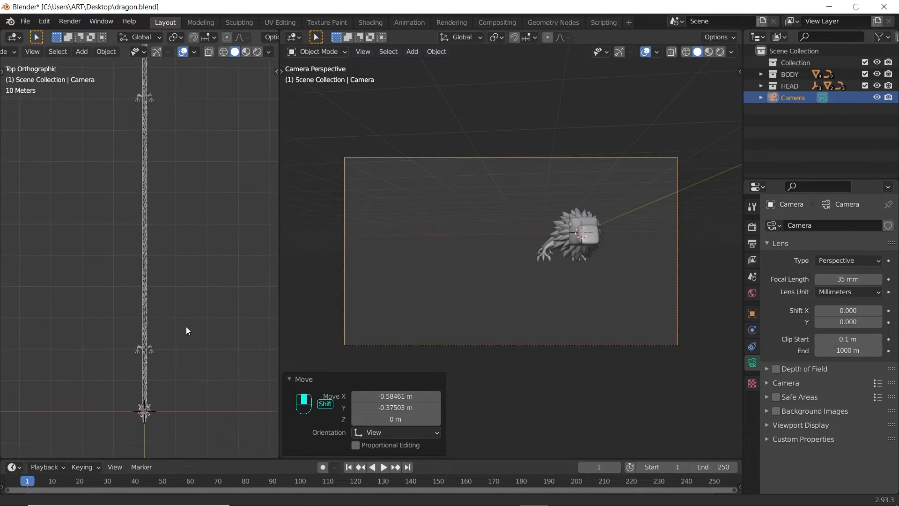
scroll(187, 328, "down", 2)
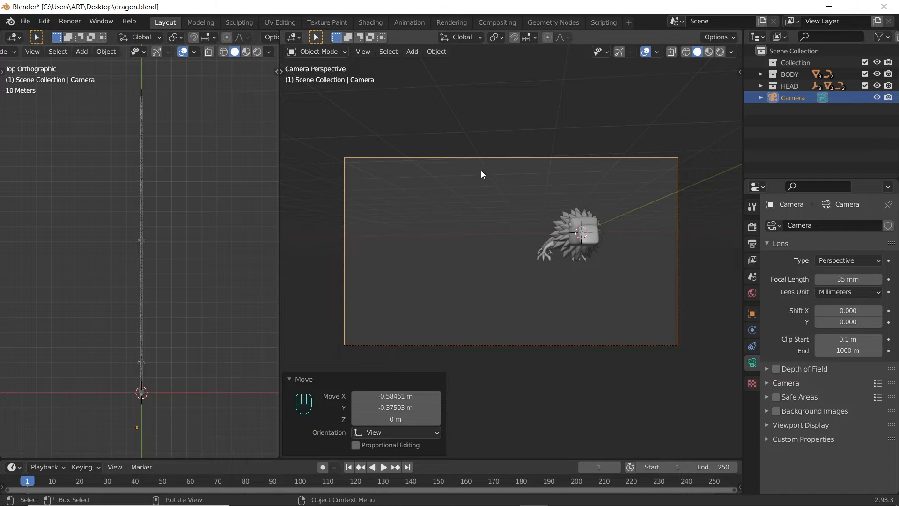
Step: Hide body_base and legs01 in the BODY collection from the viewport
left_click(761, 74)
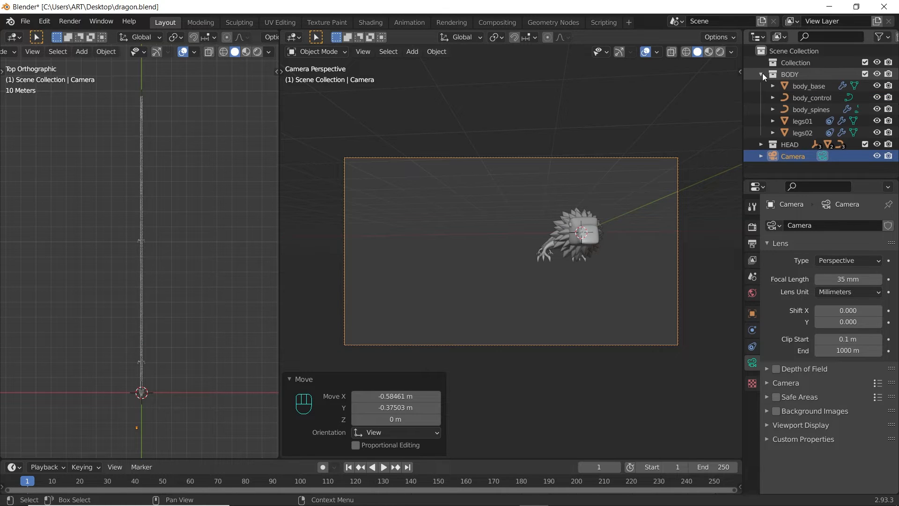
left_click(877, 85)
left_click(876, 120)
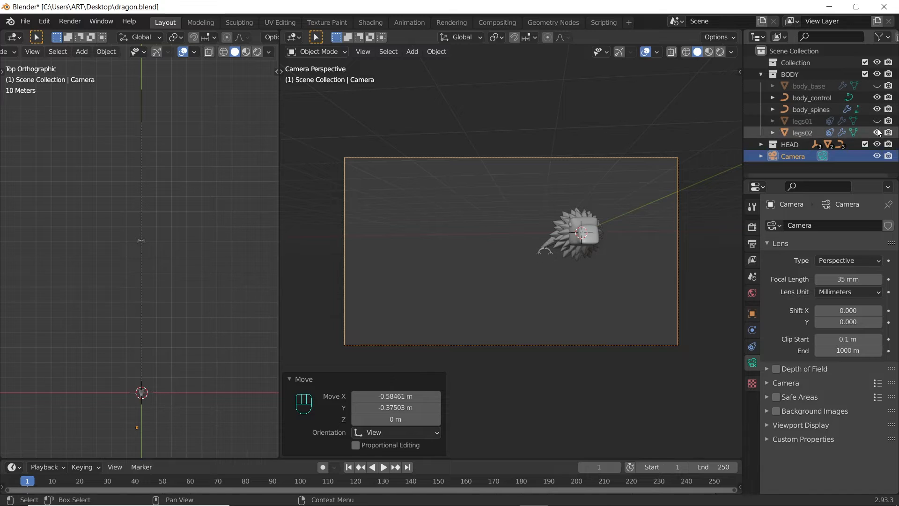
Step: Edit body_control and move its top control points to start bending the curve
left_click(817, 98)
key("Tab")
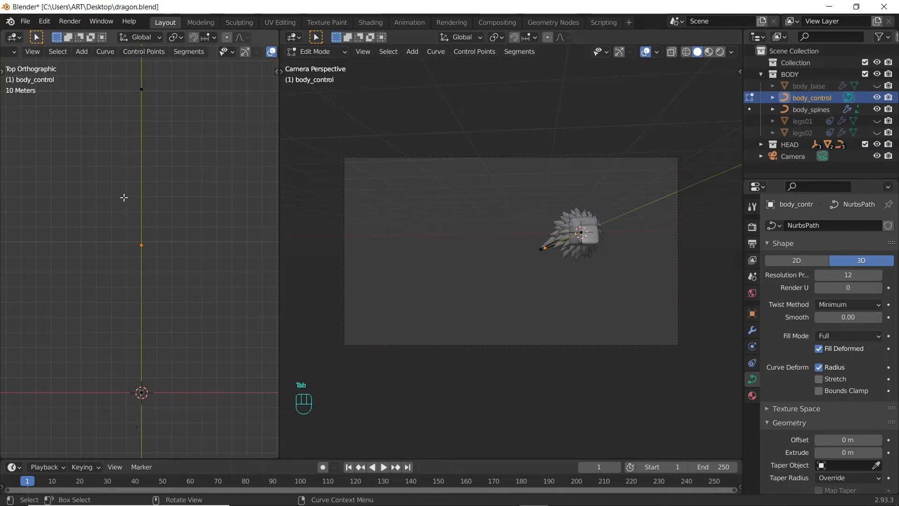
left_click(141, 89)
key("g")
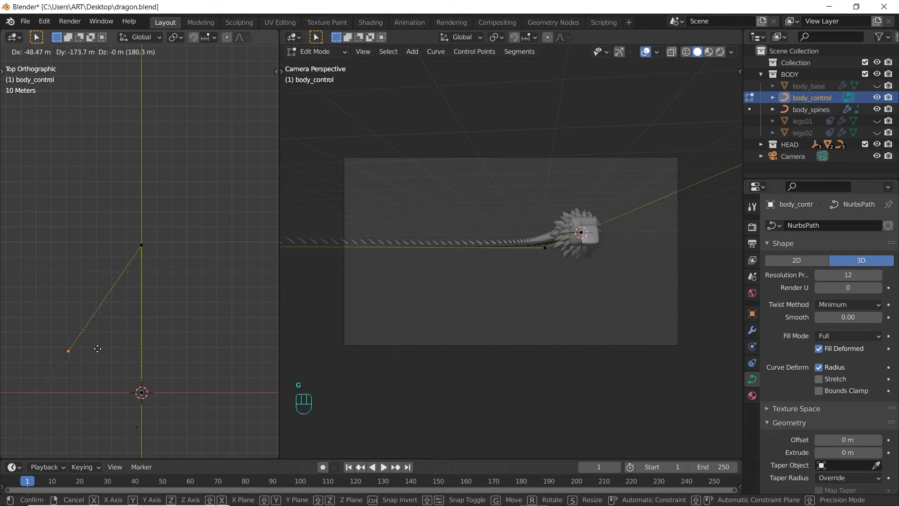
left_click(102, 341)
left_click(141, 244)
key("g")
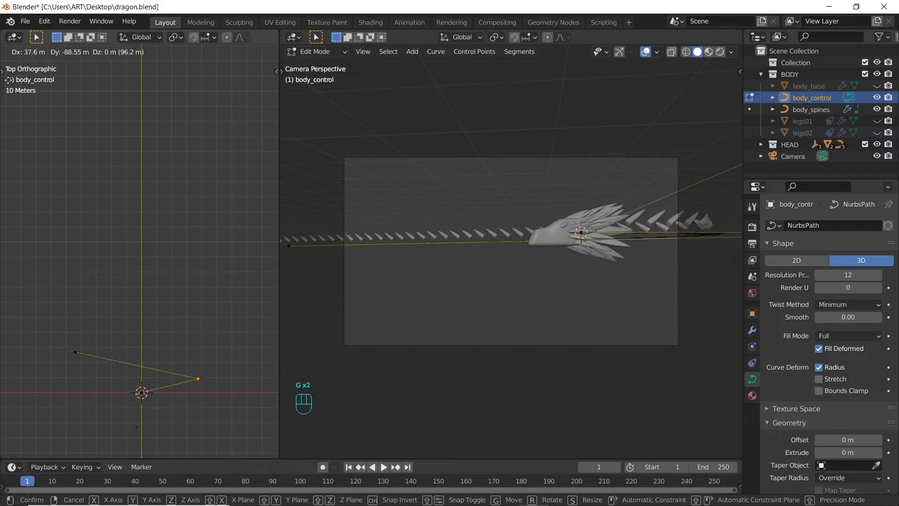
left_click(27, 25)
left_click_drag(54, 265, 107, 373)
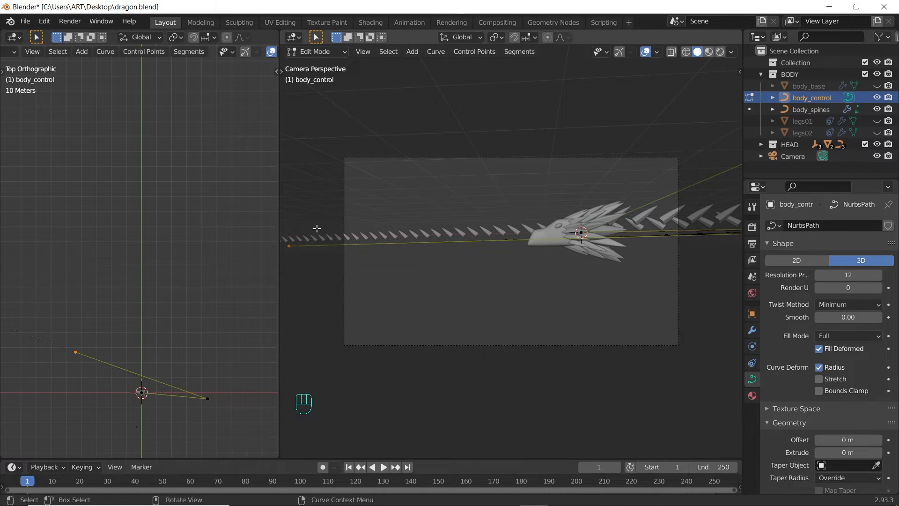
key("g")
left_click(431, 114)
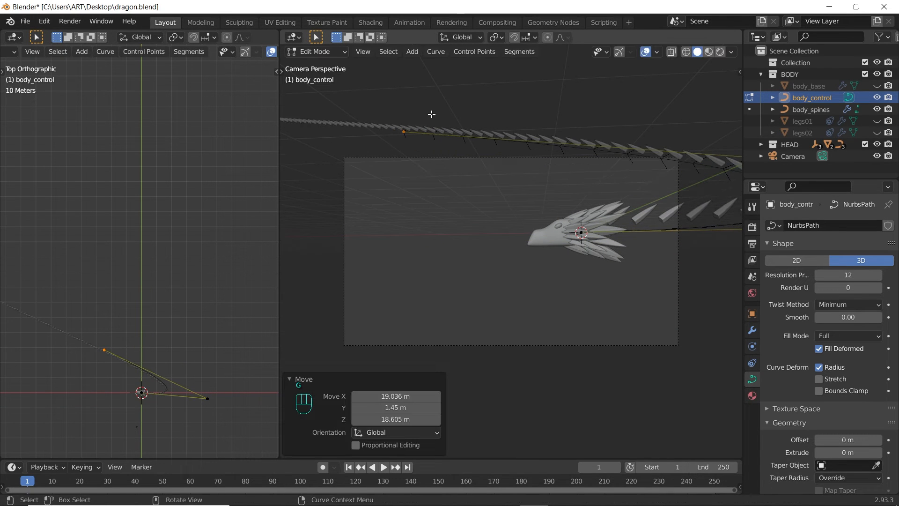
Step: Subdivide a segment of the curve and move the new control point
scroll(429, 164, "down", 3)
right_click(498, 193)
left_click(499, 193)
key("g")
left_click(575, 292)
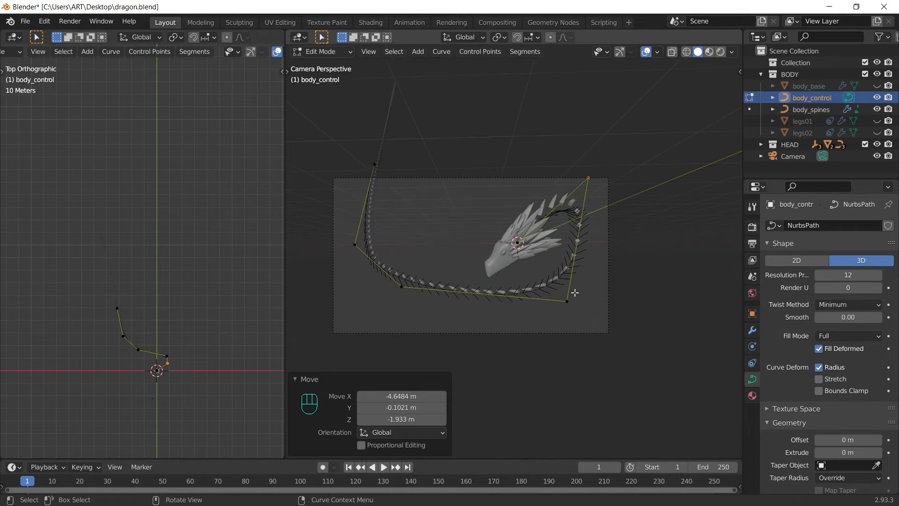
left_click(568, 300, "shift")
key("g")
Step: Subdivide between two control points and drag the new point out to form a loop
key("Tab")
scroll(628, 279, "up", 3)
key("Tab")
left_click(717, 374)
left_click(414, 288, "shift")
right_click(538, 338)
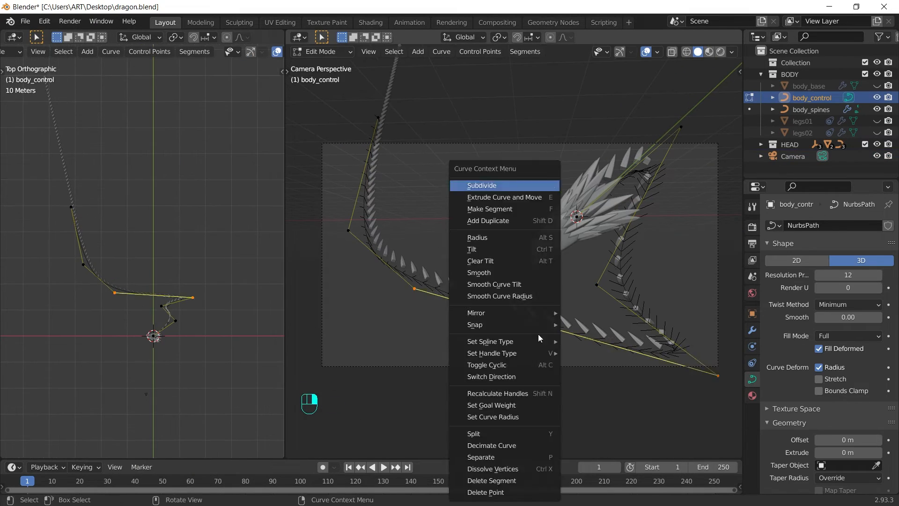
left_click(482, 185)
left_click(597, 285)
key("g")
Step: Add another control point by subdividing and pull the points further into the loop
key("g")
right_click(565, 304)
left_click(508, 186)
left_click(620, 219)
key("g")
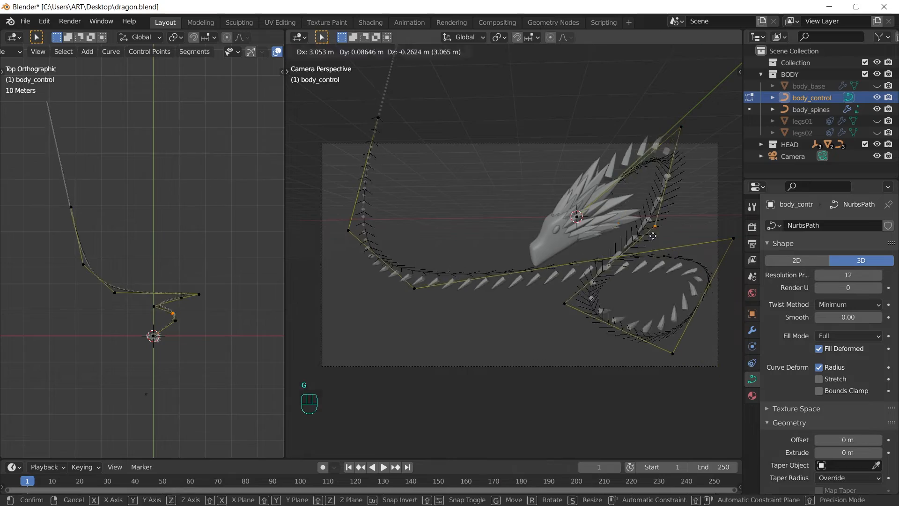
left_click(669, 253)
key("g")
scroll(237, 369, "up", 6)
scroll(557, 287, "down", 2)
scroll(559, 275, "up", 2)
Step: Reposition several loop control points in the top view to shape the coils
key("g")
left_click(651, 163)
middle_click_drag(167, 286, 183, 281, "shift")
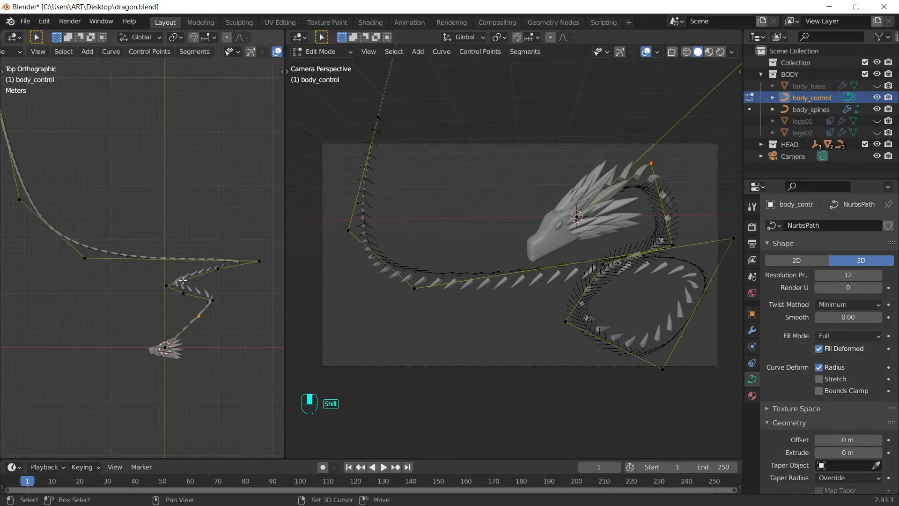
left_click(85, 257)
key("g")
left_click(172, 259)
key("g")
left_click(141, 209)
key("g")
left_click(133, 208)
Step: Move the lower-right loop points, checking the shape in perspective before returning to top view
key("g")
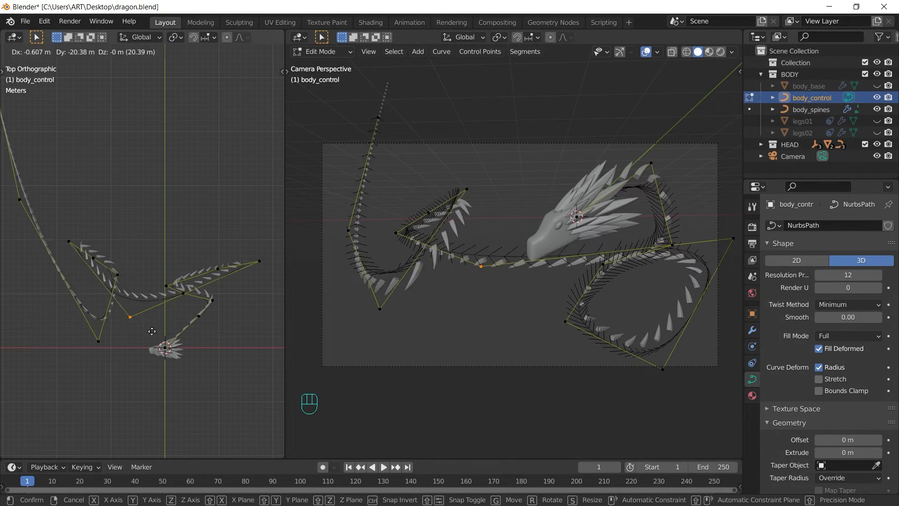
left_click(152, 331)
left_click(429, 212)
key("g")
left_click(393, 209)
scroll(171, 301, "up", 3)
left_click(170, 302)
key("grave")
key("g")
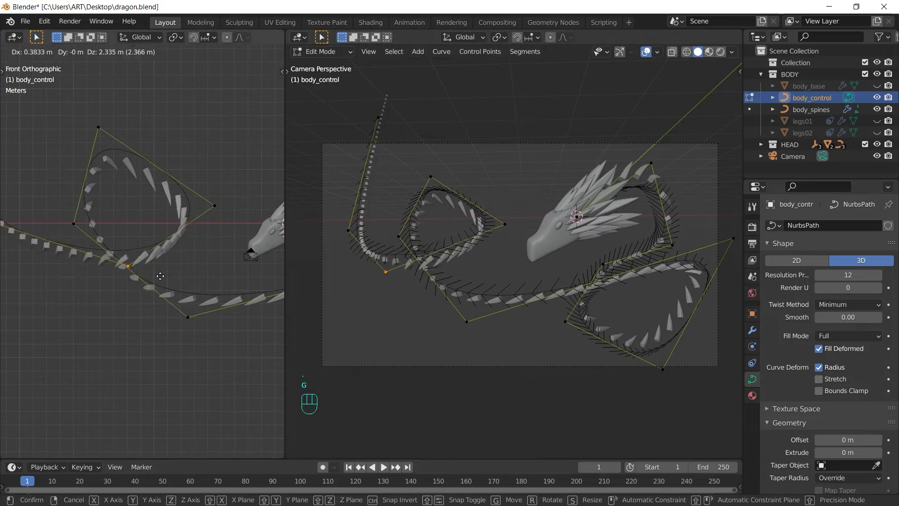
left_click(161, 276)
left_click(733, 238)
key("g")
middle_click_drag(655, 263, 627, 252, "shift")
left_click_drag(626, 206, 654, 238)
Step: Show body_base again, move the head-side control points, and undo the last move
key("g")
left_click(476, 214)
middle_click_drag(168, 234, 119, 199)
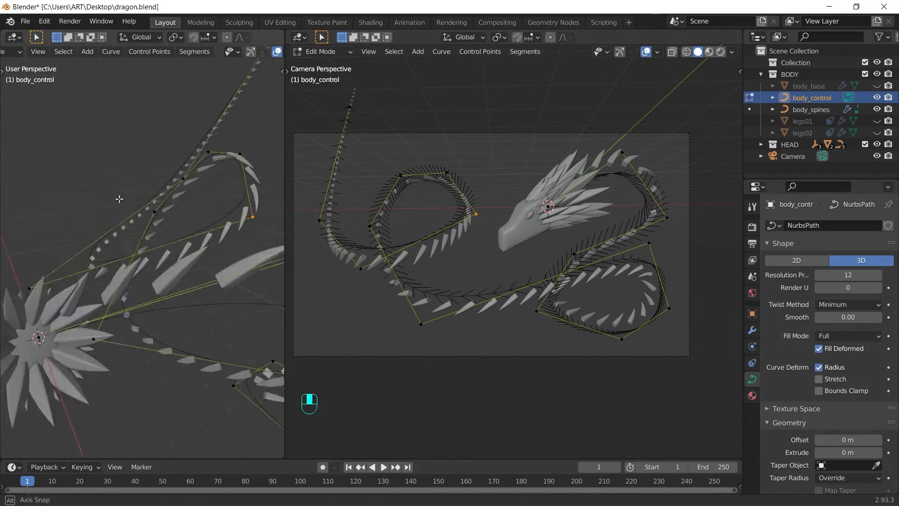
key("KP_7")
key("Tab")
left_click(877, 86)
key("Tab")
key("g")
left_click(235, 301)
left_click(260, 239)
Step: Move a pair of loop points together and shift the lower-left control point
key("g")
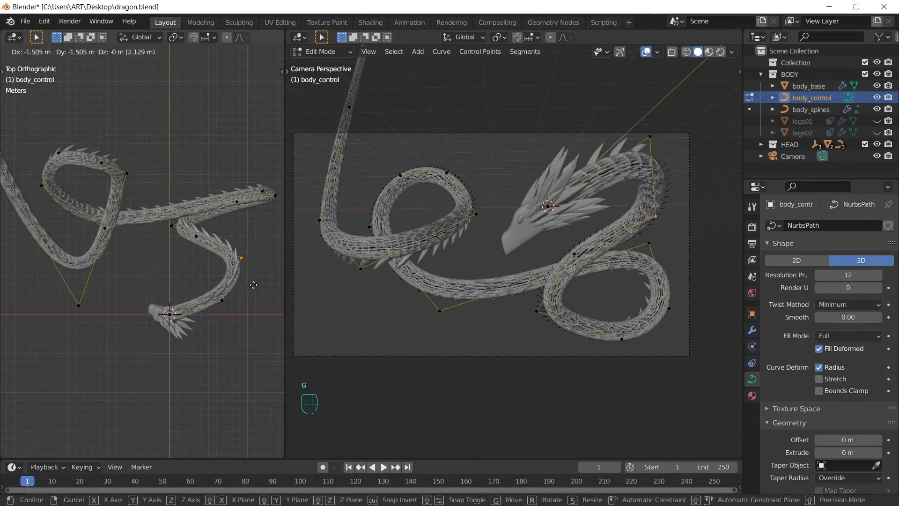
left_click(253, 285)
key("ctrl+z")
key("ctrl+z")
key("ctrl+z")
key("ctrl+z")
left_click(127, 173)
key("g")
key("g")
left_click(271, 310)
scroll(234, 269, "down", 1)
Step: In object mode, move the camera to reframe the coiled dragon
key("g")
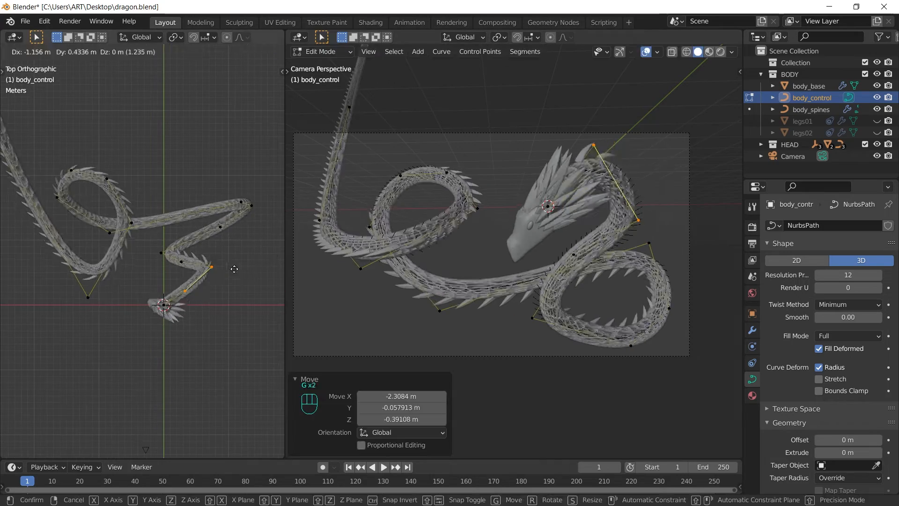
left_click(241, 271)
left_click(361, 269)
key("g")
left_click(405, 313)
key("Tab")
left_click(315, 132)
key("g")
left_click(538, 252)
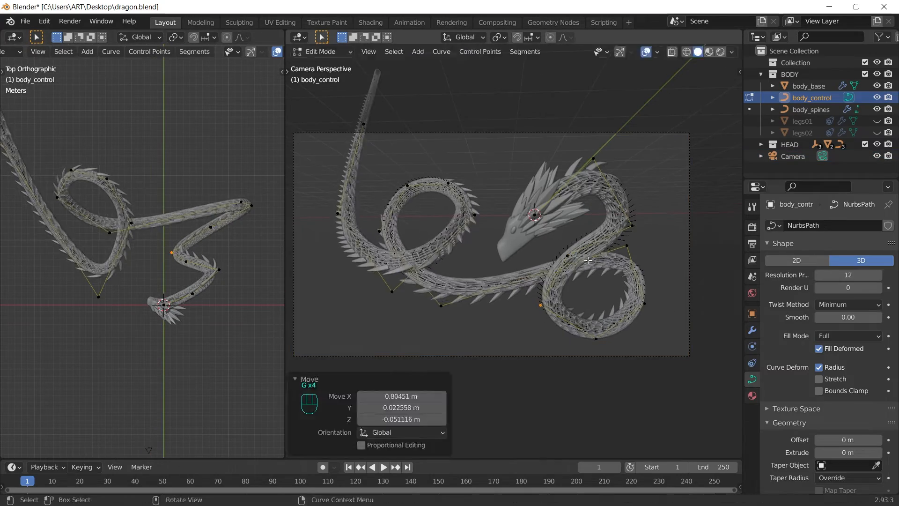
left_click(441, 306)
key("g")
Step: Subdivide another selected curve segment and box-select points, undoing the unwanted edits
left_click(486, 306)
left_click(392, 291)
left_click(474, 215, "shift")
scroll(187, 276, "down", 2)
left_click_drag(95, 226, 110, 278)
key("ctrl+z")
key("ctrl+z")
key("ctrl+z")
key("ctrl+z")
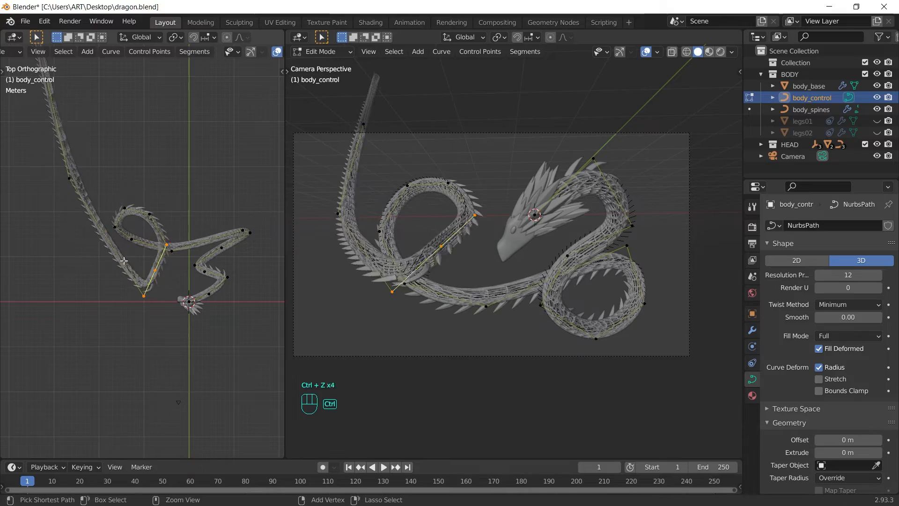
key("ctrl+z")
key("ctrl+z")
Step: Redo the final point move, leave edit mode, and select the body_spines object
key("ctrl+shift+z")
key("g")
left_click(141, 291)
key("ctrl+z")
key("Tab")
scroll(143, 251, "up", 4)
left_click(188, 272)
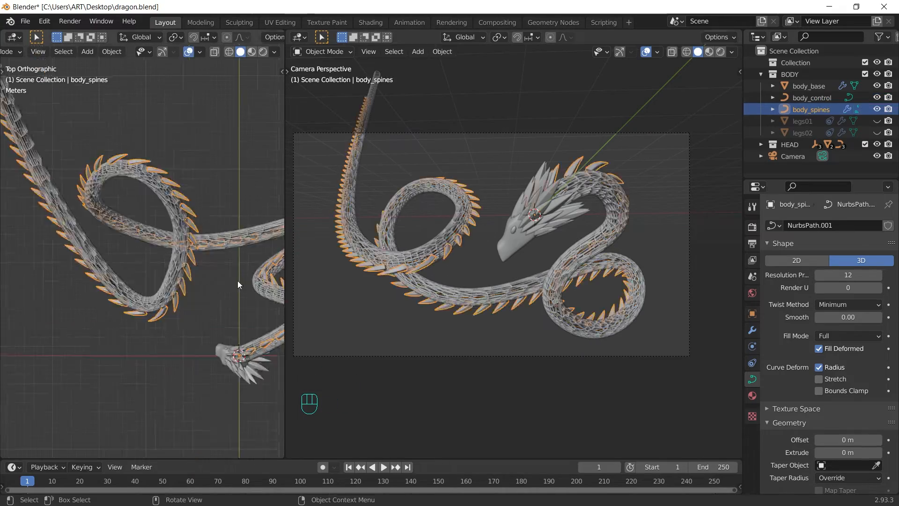
Step: Slim the dragon body by shrinking the body curve's radius with Alt+S
left_click(484, 355)
scroll(515, 253, "up", 1)
middle_click_drag(539, 243, 504, 223, "shift")
left_click(559, 149)
key("Tab")
key("alt+s")
left_click(706, 117)
key("Tab")
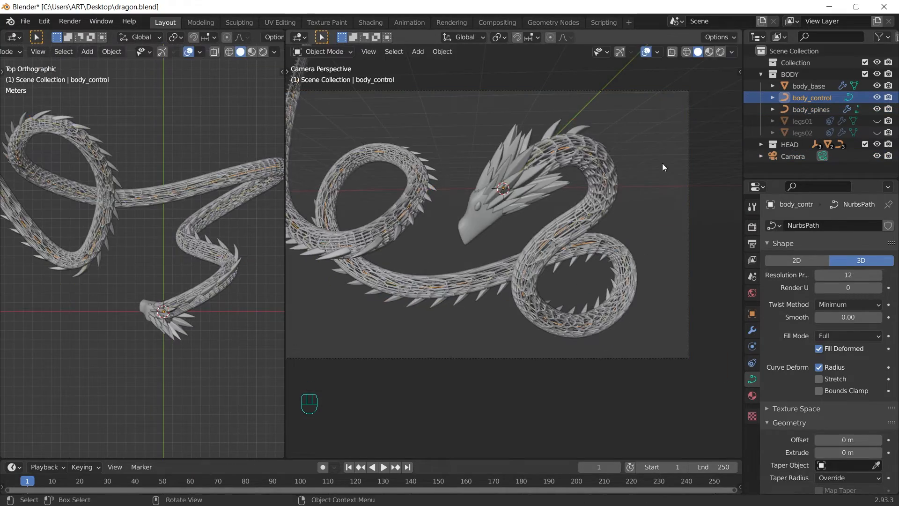
Step: Unhide the legs and adjust control-point Tilt on the body curve in the N-panel
key("alt+h")
key("Tab")
key("n")
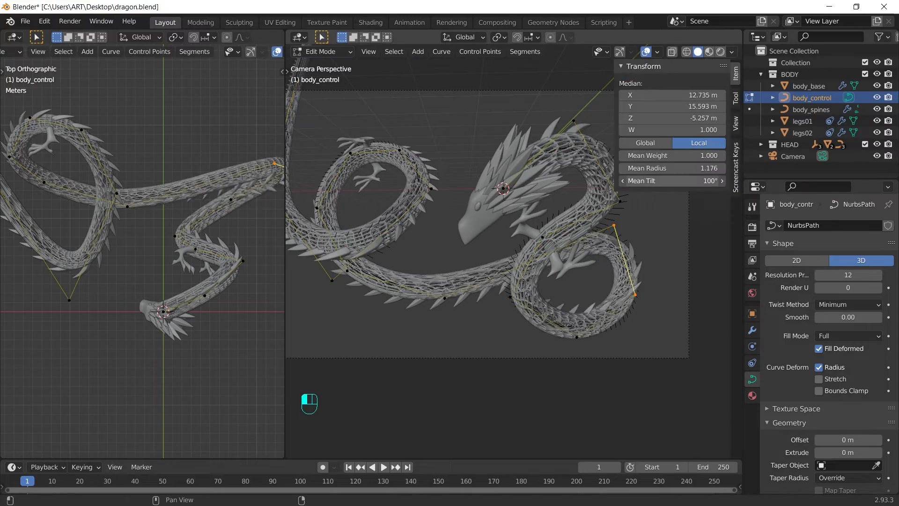
left_click(510, 297)
left_click_drag(673, 180, 689, 180)
middle_click_drag(571, 197, 515, 223, "shift")
left_click_drag(255, 242, 187, 303)
mouse_move(672, 180)
left_mouse_down()
mouse_move(642, 181)
mouse_move(655, 180)
left_mouse_up()
Step: Tilt more body_control points so the spines and legs sit upright
left_click(447, 215)
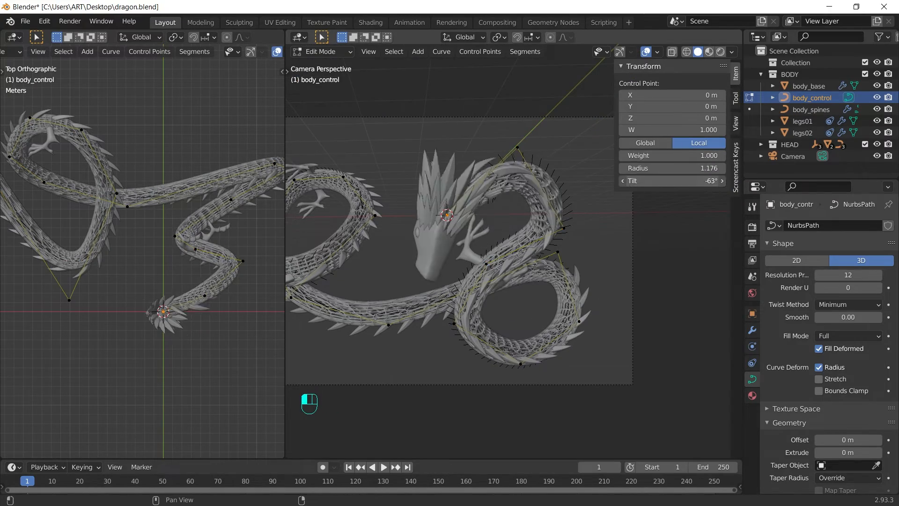
left_click(564, 228)
key("Tab")
middle_click_drag(358, 241, 445, 232, "shift")
scroll(445, 232, "down", 1)
left_click(814, 99)
key("Tab")
mouse_move(673, 181)
left_mouse_down()
mouse_move(693, 181)
mouse_move(683, 180)
left_mouse_up()
key("Tab")
Step: Reposition the six loop control points and their neighbouring points
key("Tab")
Step: Twist two body_control points toward a 250° tilt
key("Tab")
middle_click_drag(448, 204, 408, 184, "shift")
key("Tab")
left_click_drag(438, 330, 564, 199)
key("g")
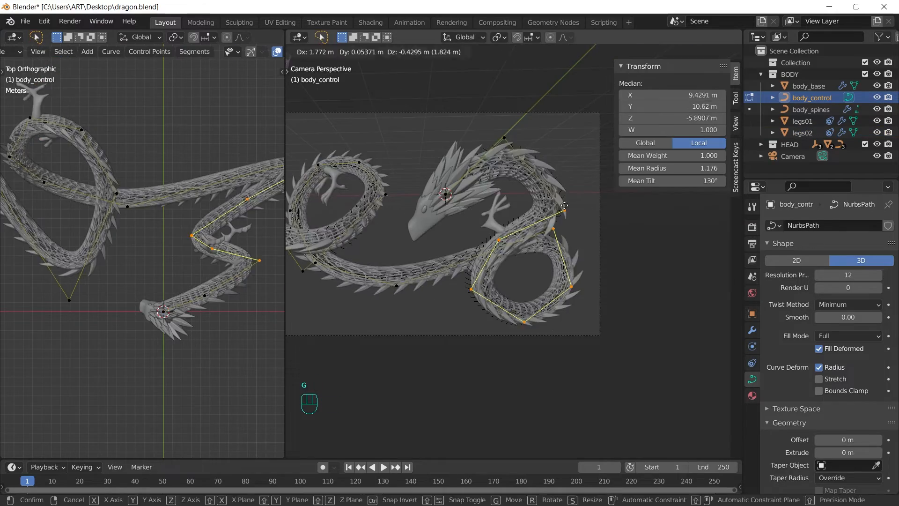
left_click(564, 206)
left_click(504, 138)
key("g")
left_click(508, 134)
middle_click_drag(508, 187, 524, 195, "shift")
left_click(574, 207)
mouse_move(672, 181)
left_mouse_down()
mouse_move(698, 181)
mouse_move(662, 181)
left_mouse_up()
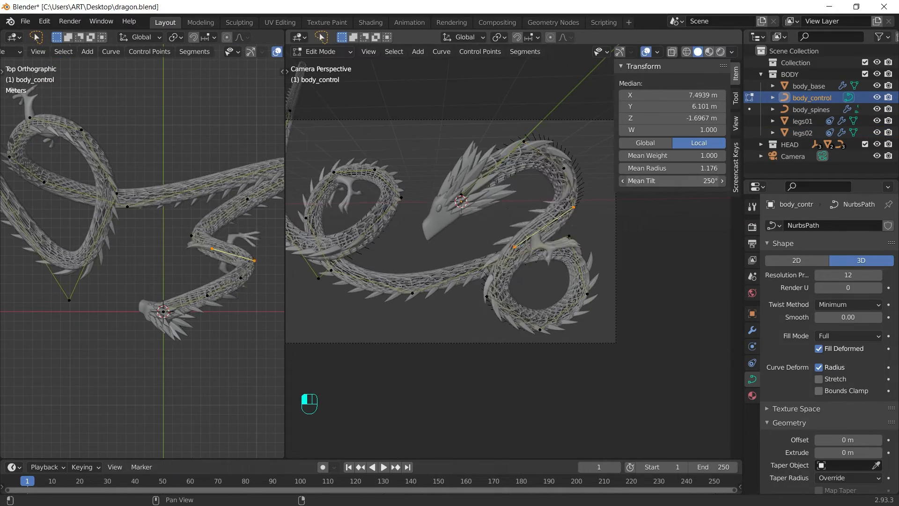
key("Tab")
scroll(582, 150, "down", 1)
left_click(521, 208)
key("s")
Step: Check the legs in material preview and further tilt selected body curve points
left_click(752, 380)
left_click(562, 366)
left_click(709, 53)
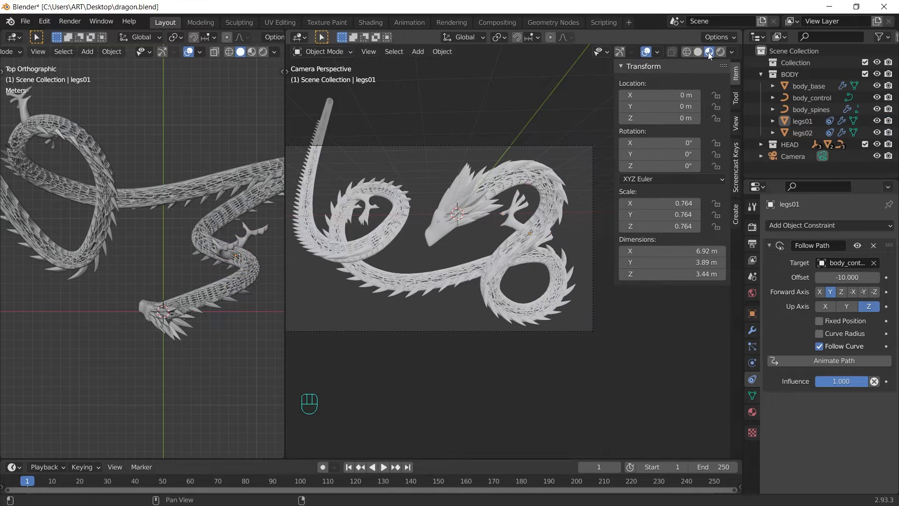
left_click(698, 52)
key("Tab")
left_click_drag(672, 181, 683, 181)
key("Tab")
Step: Slide legs01 along the curve to a Follow Path offset of -9.3
left_click(526, 217)
left_click_drag(847, 277, 856, 278)
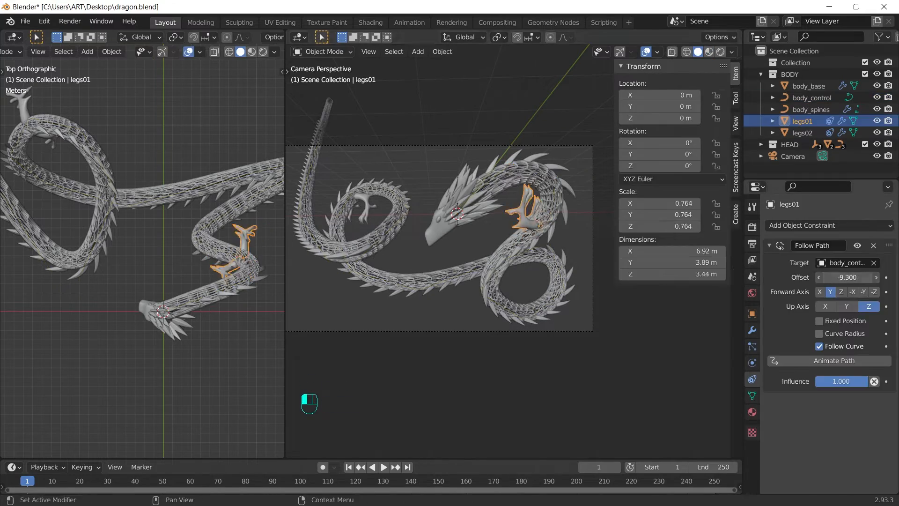
key("Tab")
key("ctrl+z")
key("ctrl+z")
key("ctrl+z")
key("Tab")
left_click(709, 52)
key("n")
Step: Move selected body_control points to refine the coils
middle_click_drag(489, 225, 569, 230, "shift")
left_click(214, 231)
key("Tab")
scroll(136, 140, "down", 4)
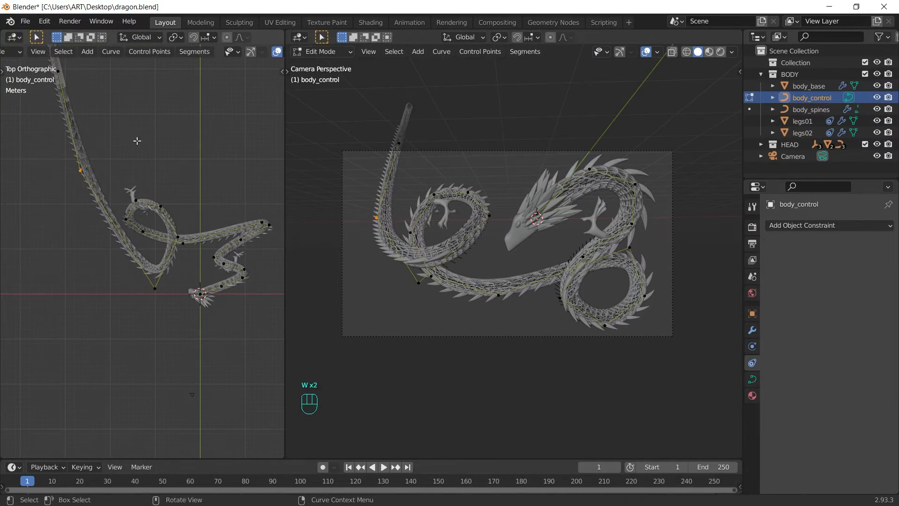
key("g")
key("Tab")
Step: Enable the camera passepartout and make it fully opaque outside the frame
left_click(577, 337)
left_click(752, 362)
left_click_drag(849, 456, 882, 456)
scroll(530, 244, "up", 1)
left_click(434, 201)
key("ctrl+z")
key("ctrl+z")
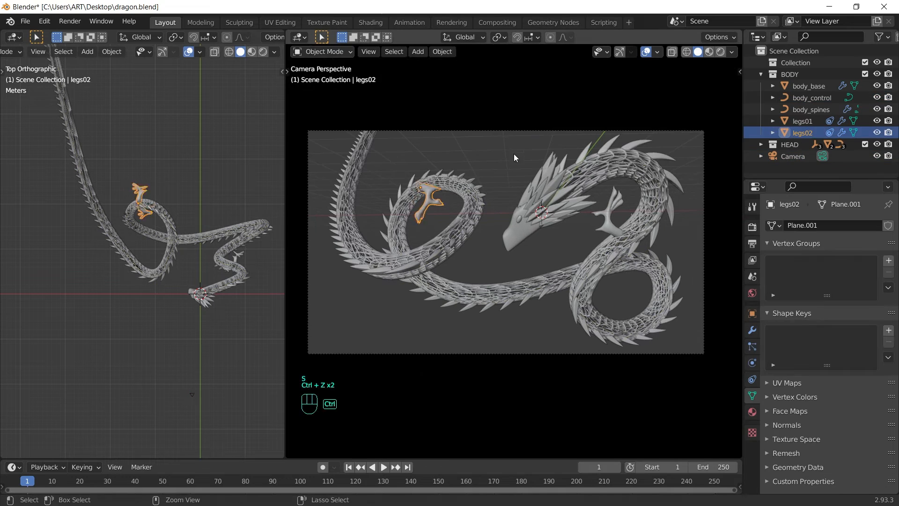
left_click(480, 253)
Step: Nudge body curve points again, then select the body_base mesh
left_click(569, 187)
key("Tab")
key("g")
key("Tab")
left_click(565, 194)
key("Tab")
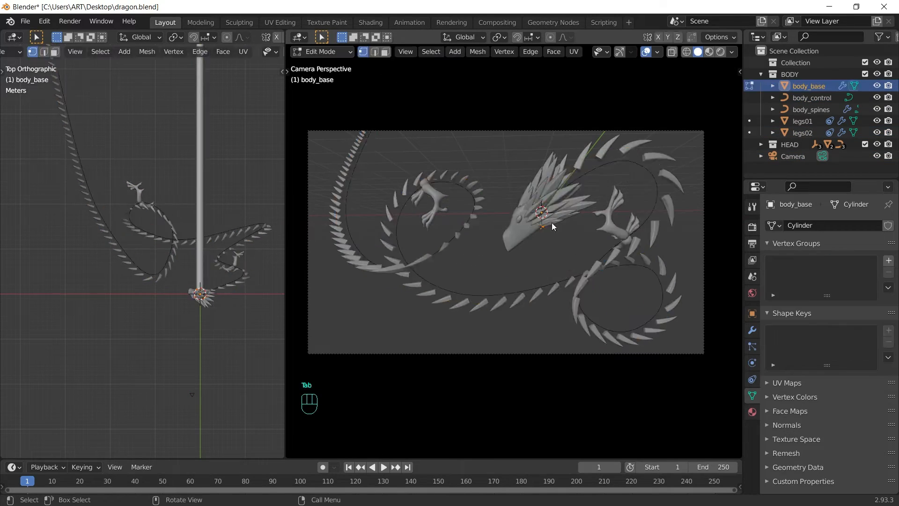
key("Tab")
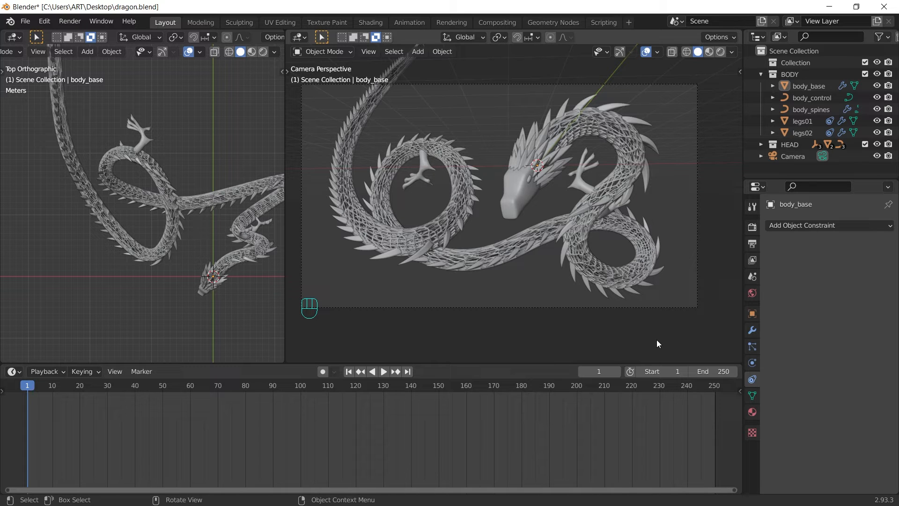
Step: Set the scene end frame to 240 and open Preferences to the Animation section
left_click(716, 374)
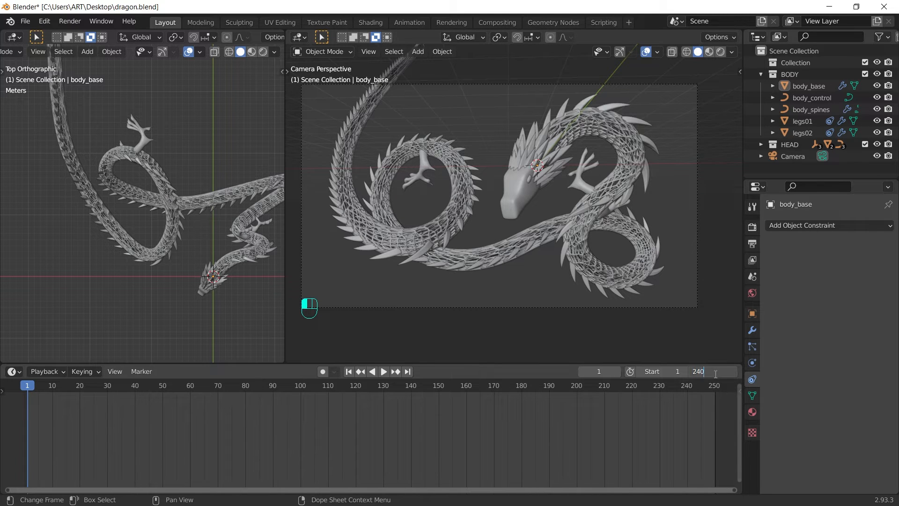
type("240")
key("Return")
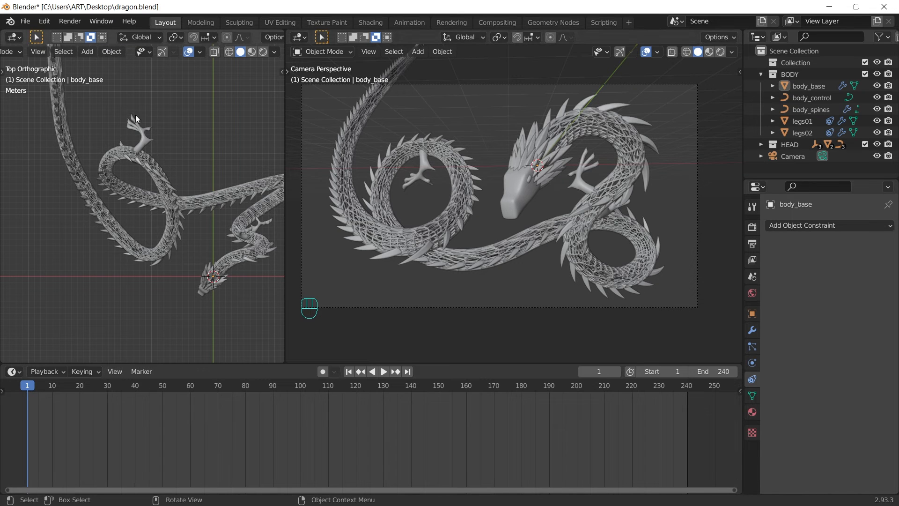
left_click(45, 22)
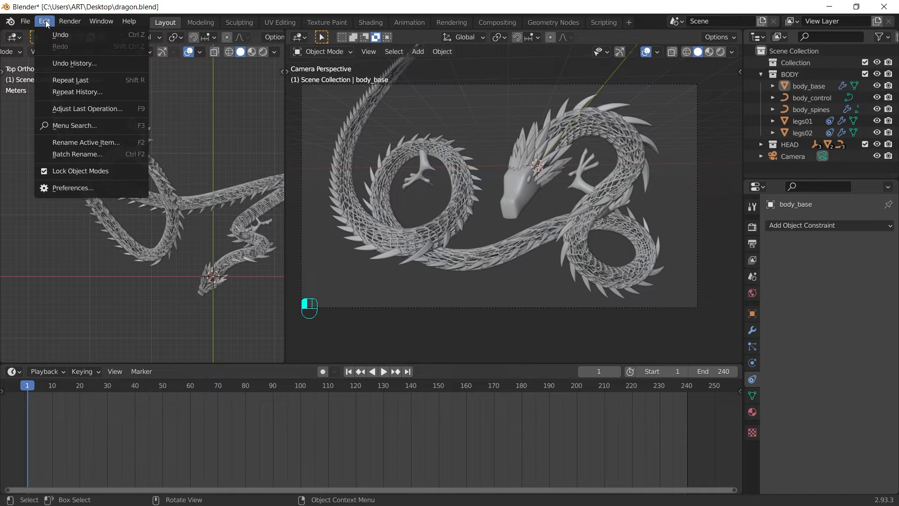
left_click(69, 185)
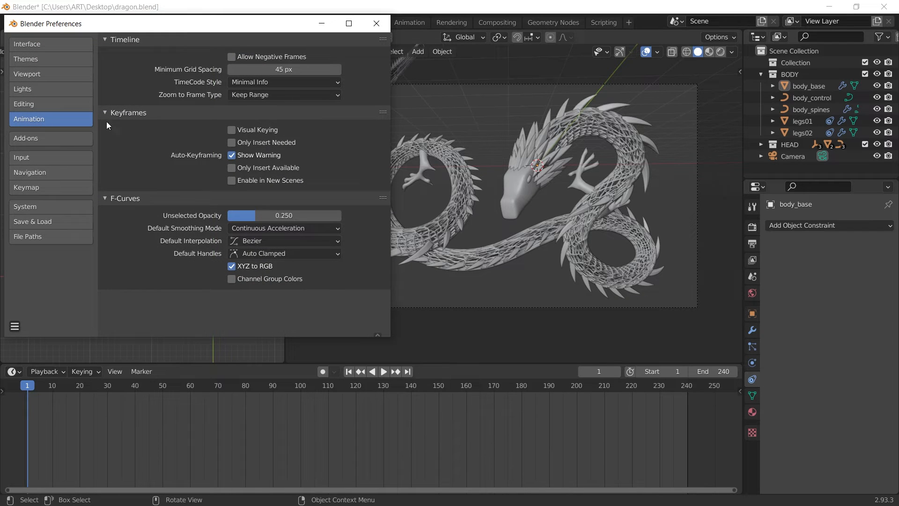
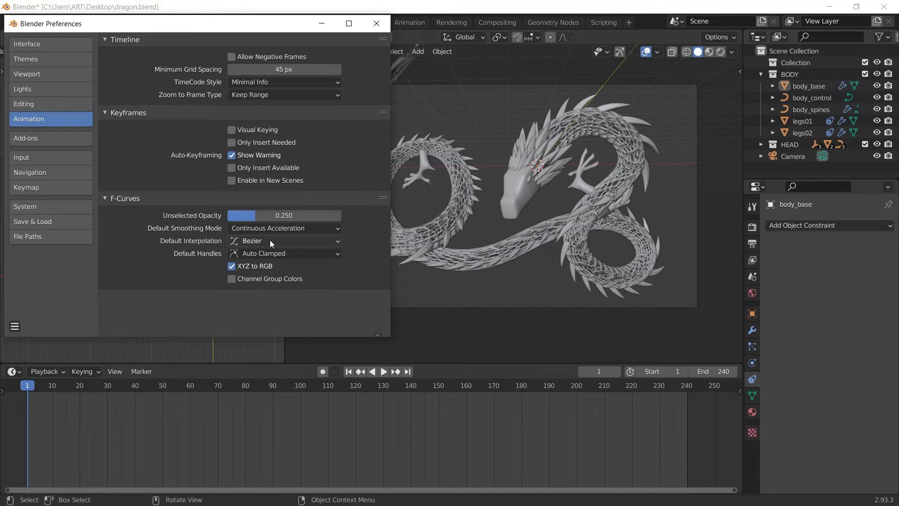
Step: Close Preferences, switch Properties to the Object tab, and select body_base
left_click(378, 24)
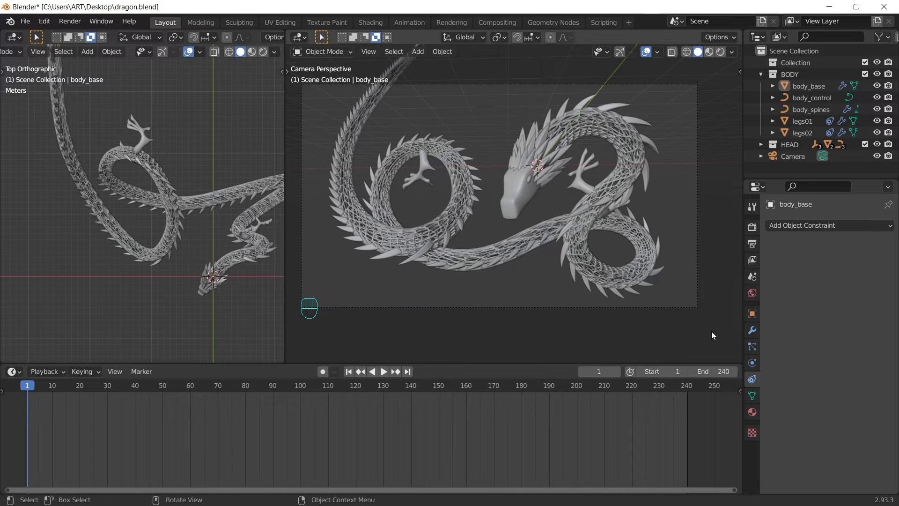
left_click(752, 313)
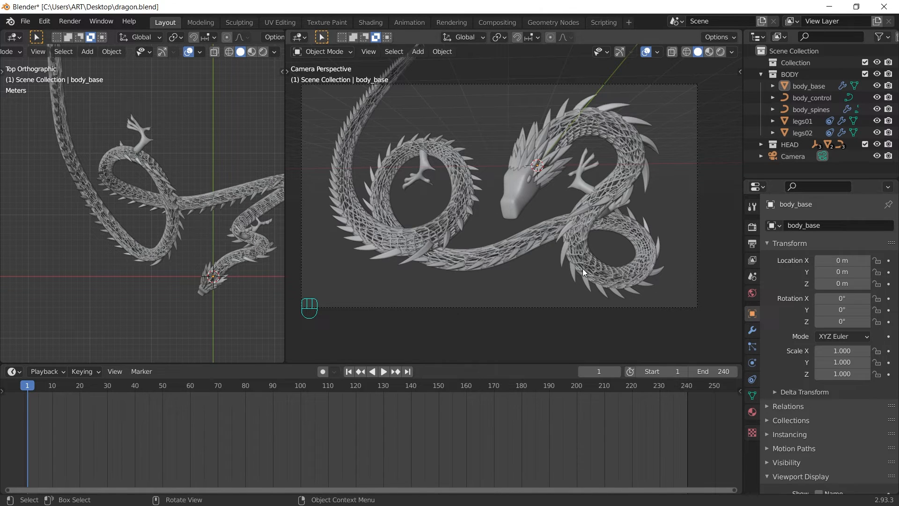
left_click(618, 149)
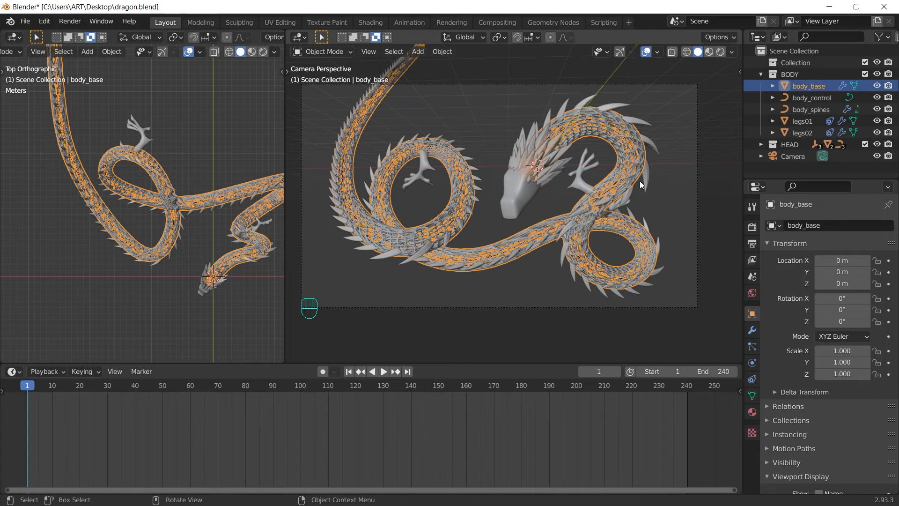
Step: Move body_base 173 m along Y and keyframe its Location at frame 1
key("g")
key("y")
key("y")
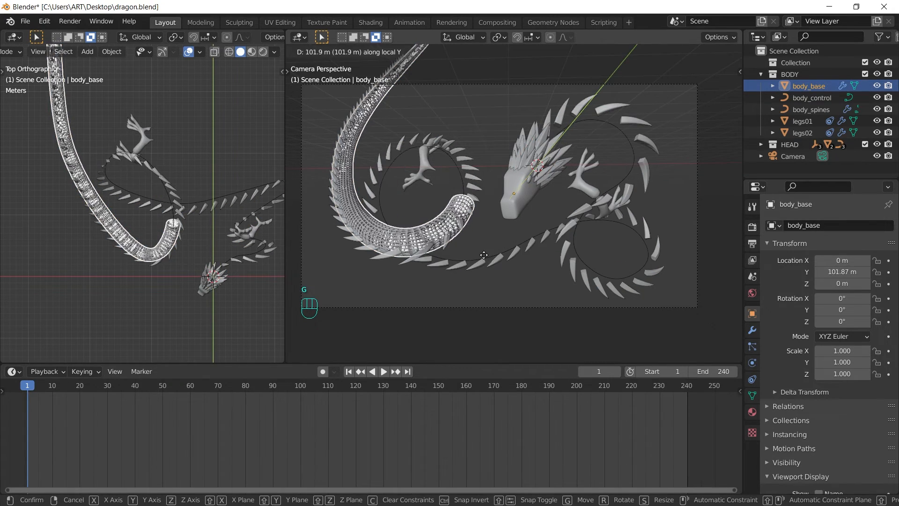
left_click(423, 276)
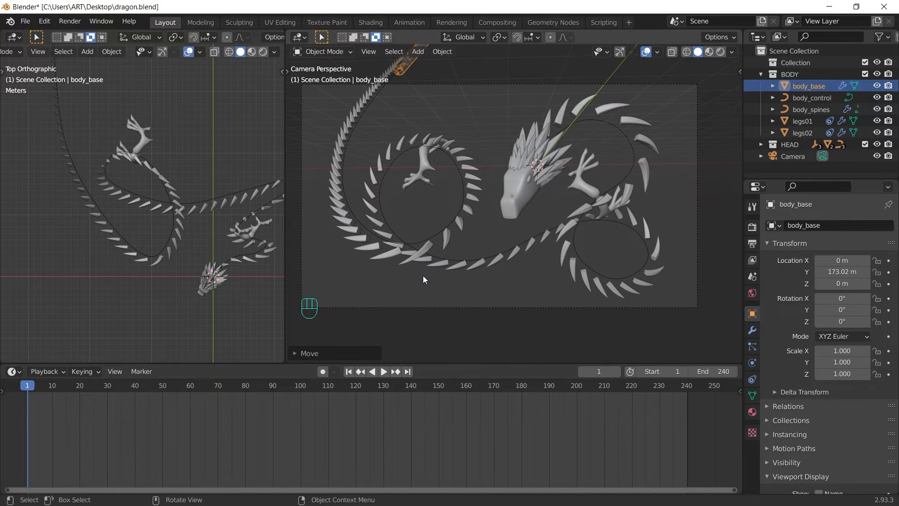
left_click(834, 274)
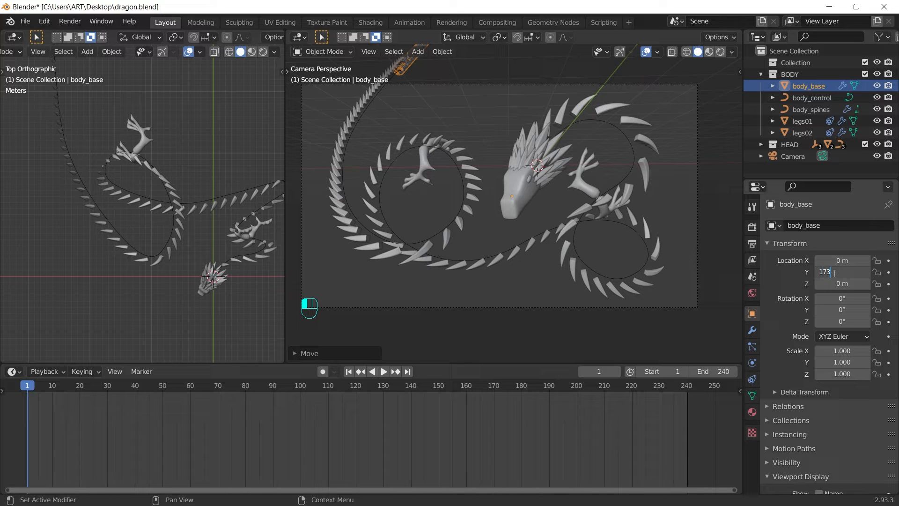
key("i")
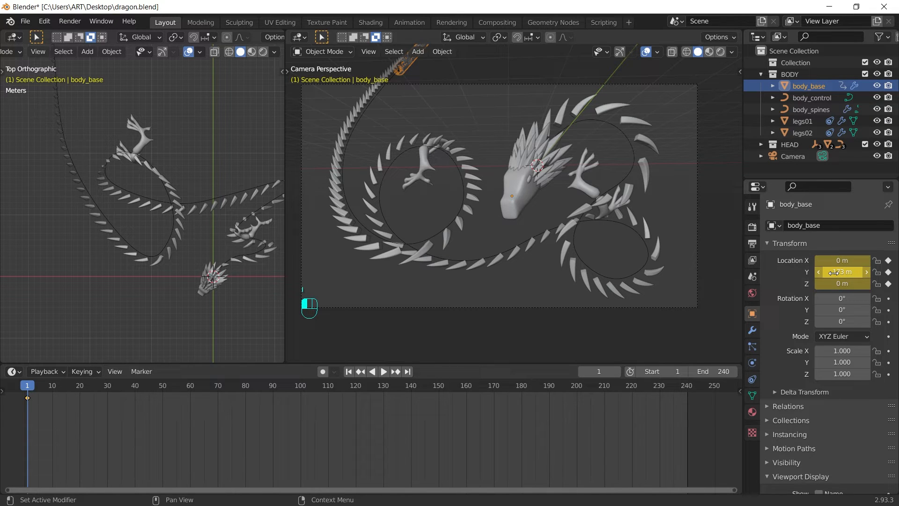
Step: At frame 240, set body_base Location Y to 0 m, keyframe it, and preview the motion
key("shift+Right")
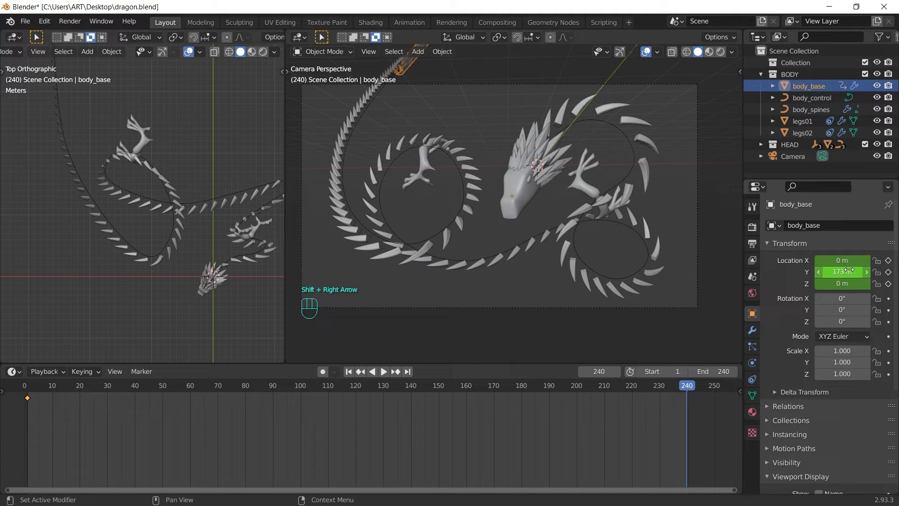
key("Return")
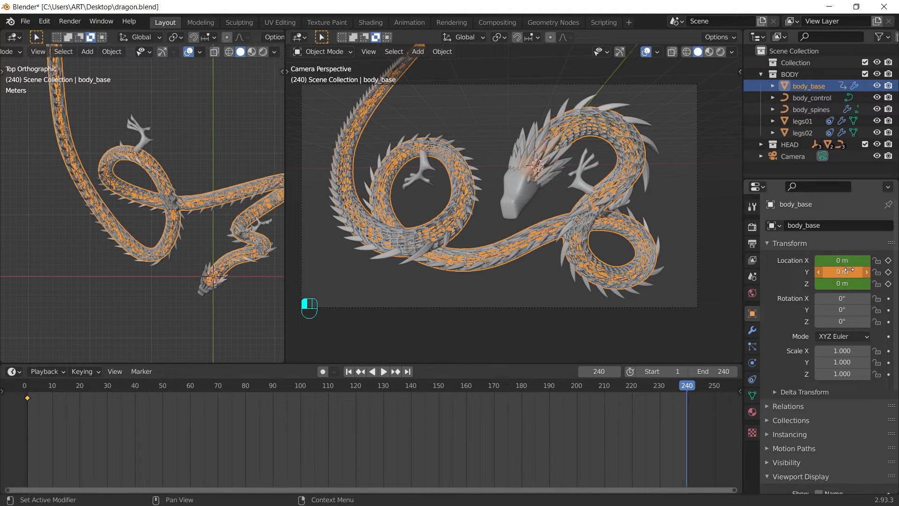
key("i")
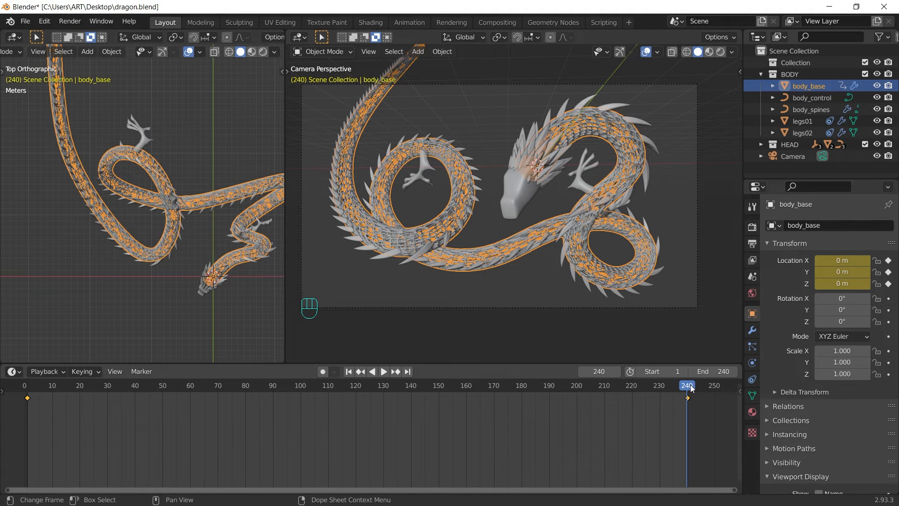
mouse_move(690, 384)
left_mouse_down()
mouse_move(296, 390)
mouse_move(155, 376)
mouse_move(23, 391)
mouse_move(606, 416)
mouse_move(690, 387)
left_mouse_up()
middle_click_drag(179, 265, 196, 259, "shift")
scroll(179, 265, "down", 1)
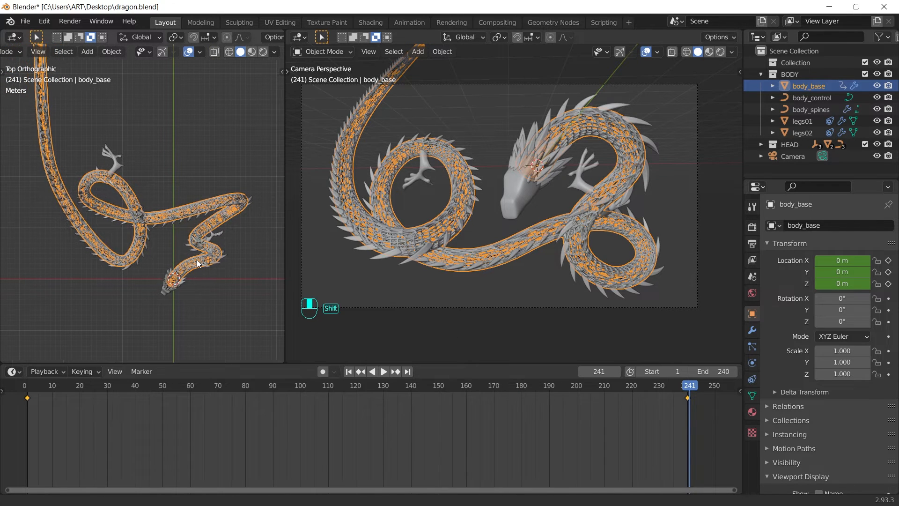
key("shift+Right")
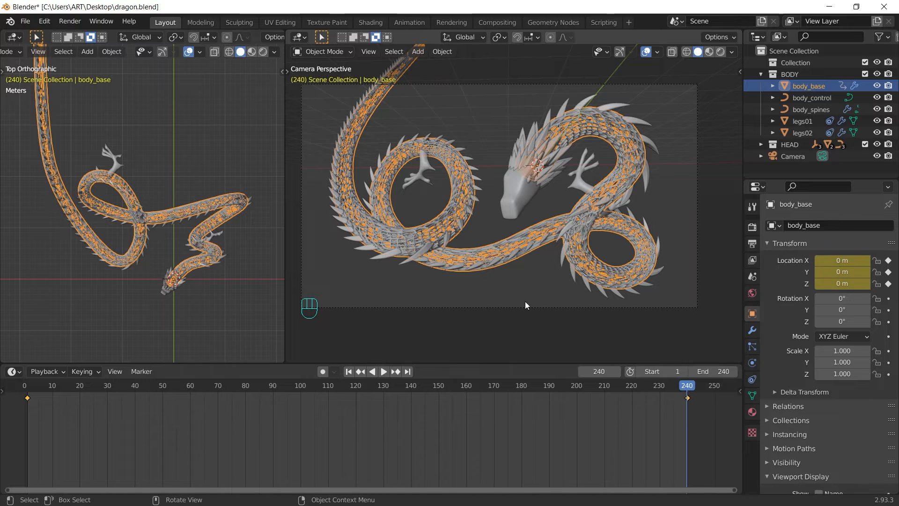
Step: Keyframe body_spines Location Y at 0 m on frame 240 and 173 m on frame 1
left_click(639, 121)
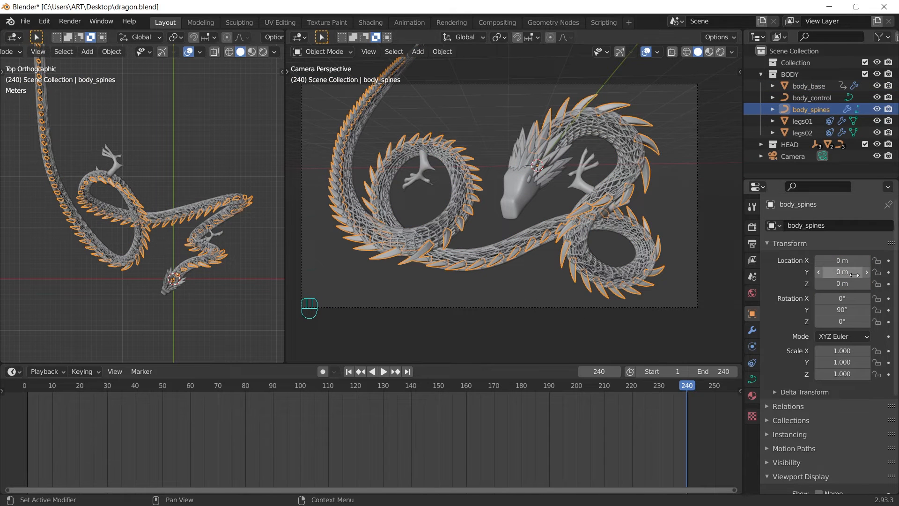
key("i")
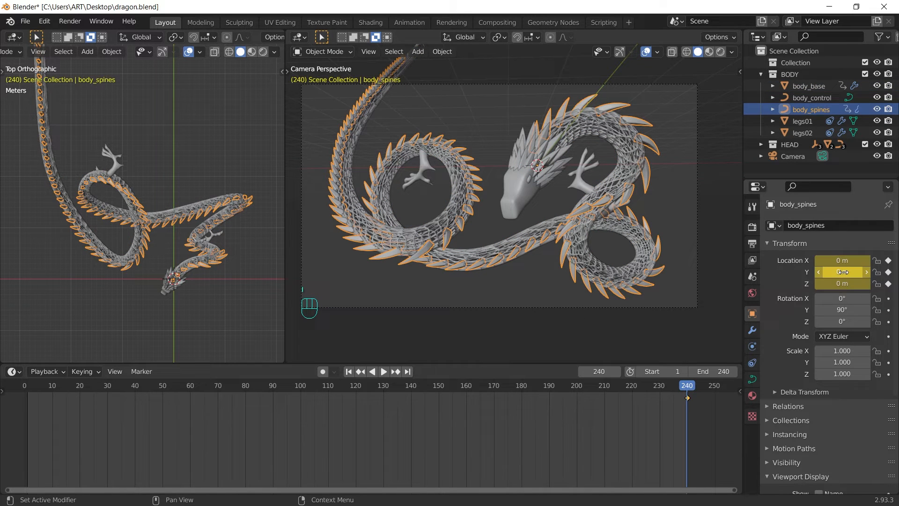
key("shift+Left")
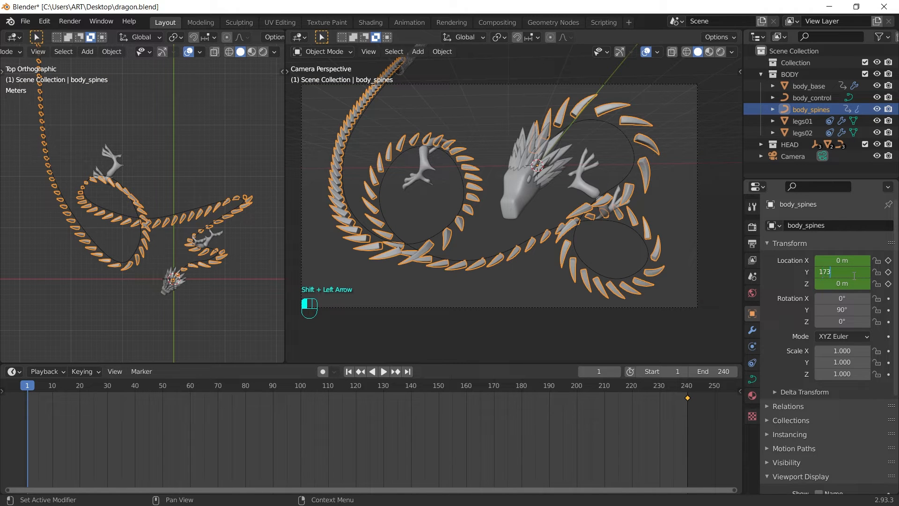
key("Return")
key("i")
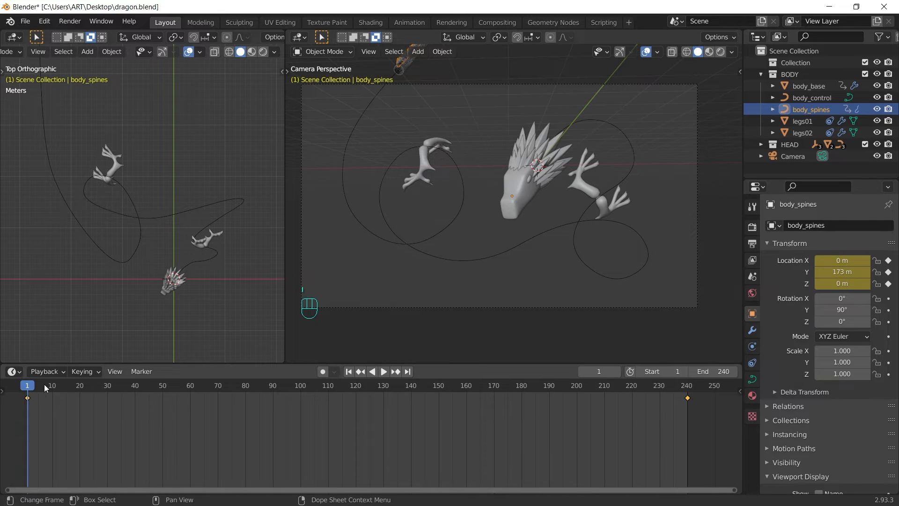
Step: Play back to check the spines, then return to frame 240 and select head_base
key("space")
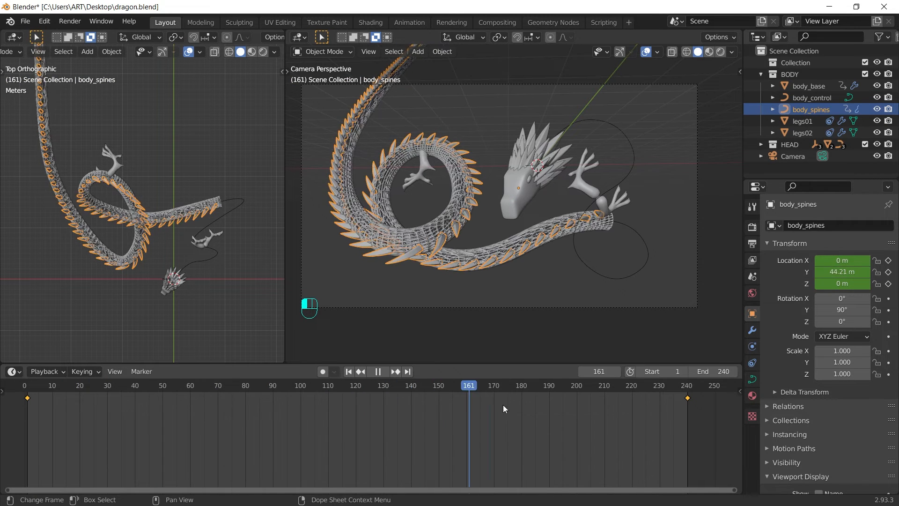
key("space")
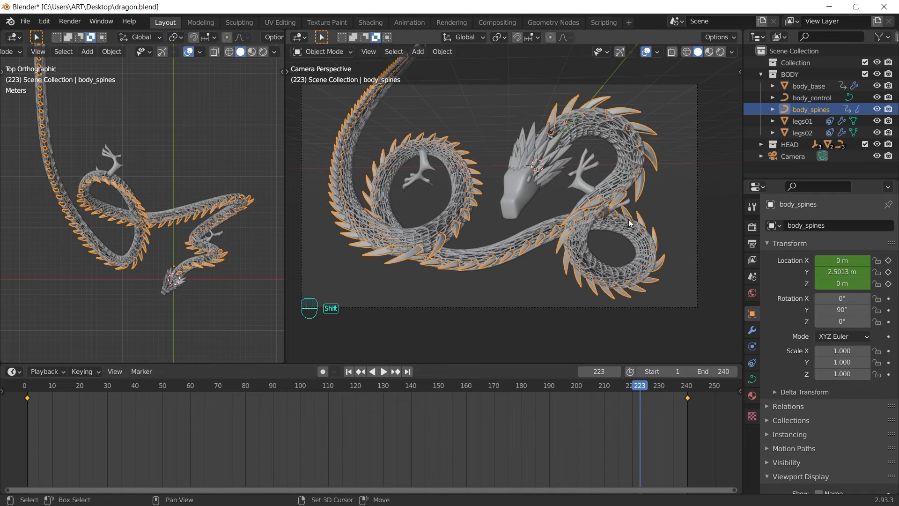
key("shift+Right")
left_click(519, 194)
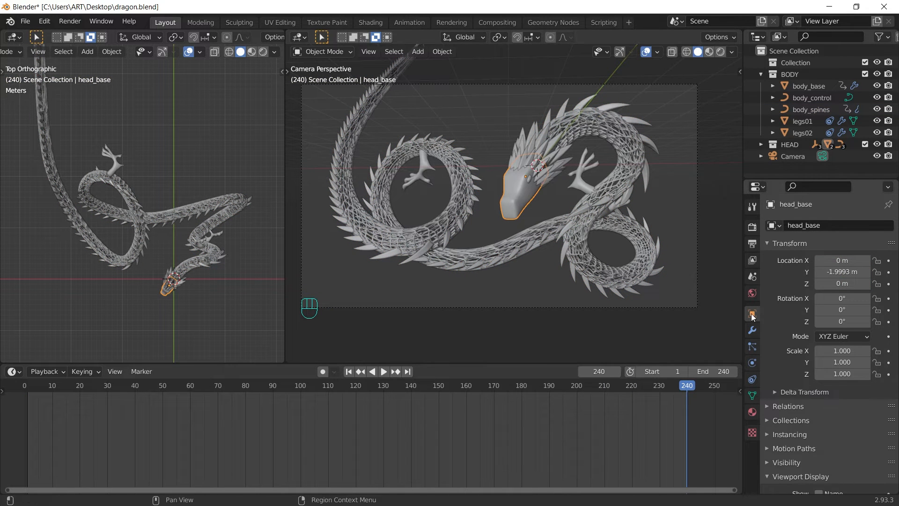
Step: Keyframe head_base's Follow Path Offset at frame 240, then slide it back at frame 1
left_click(752, 379)
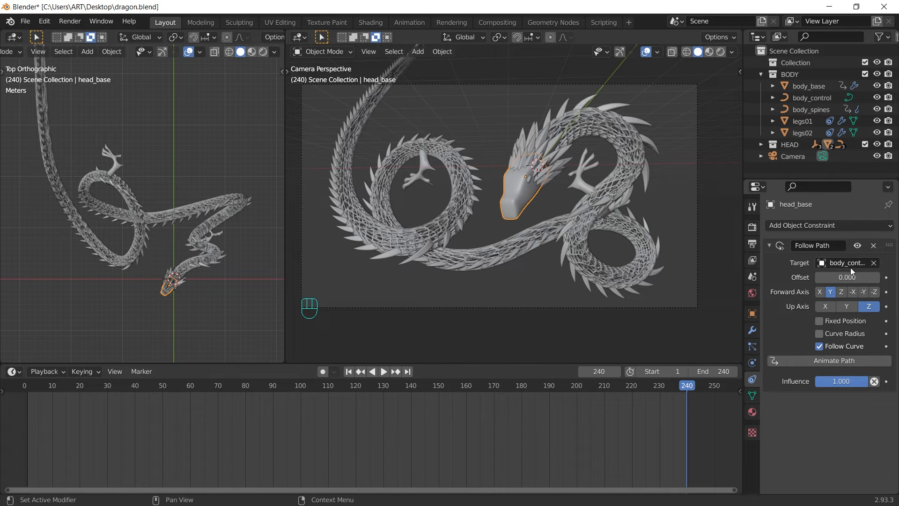
key("i")
key("shift+Left")
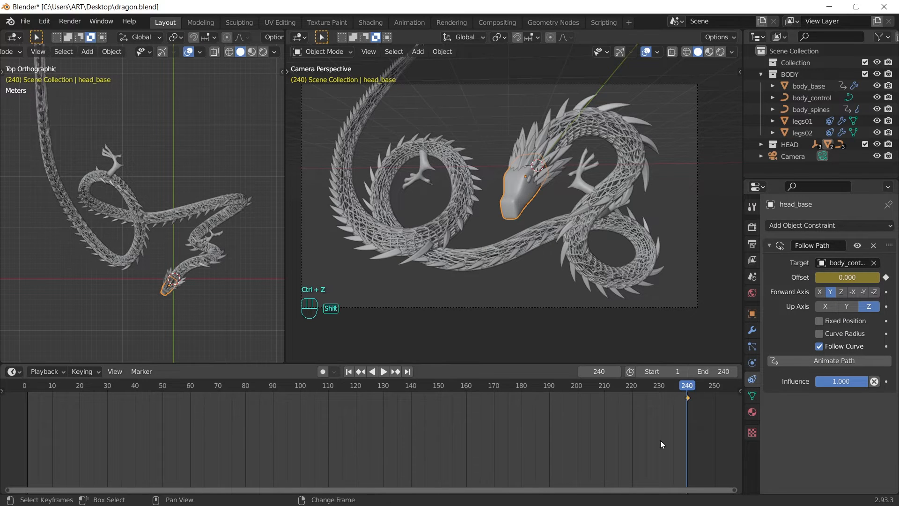
left_click_drag(847, 277, 793, 277)
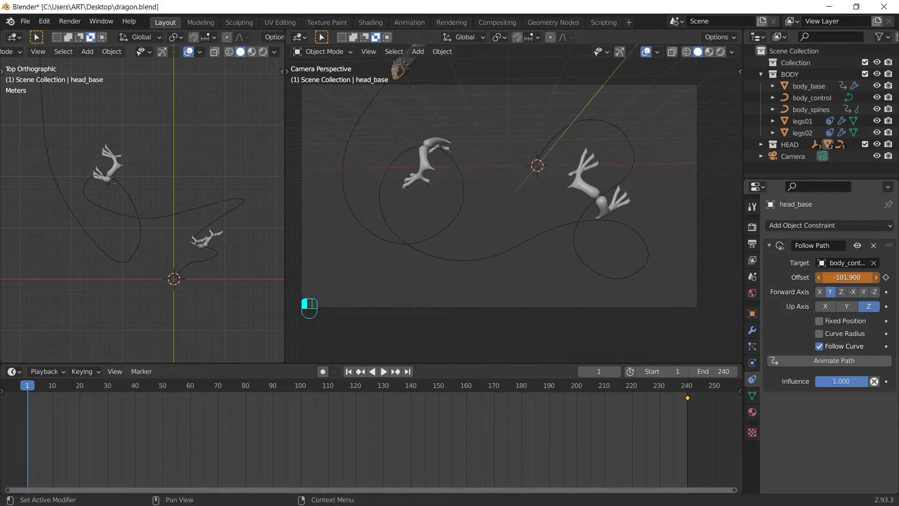
middle_click_drag(87, 127, 155, 280, "shift")
scroll(125, 190, "up", 7)
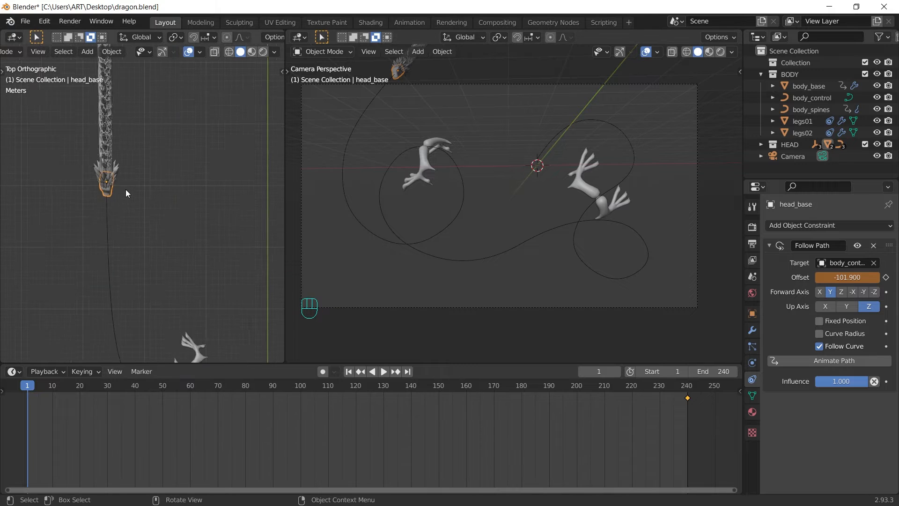
middle_click_drag(99, 136, 141, 209, "shift")
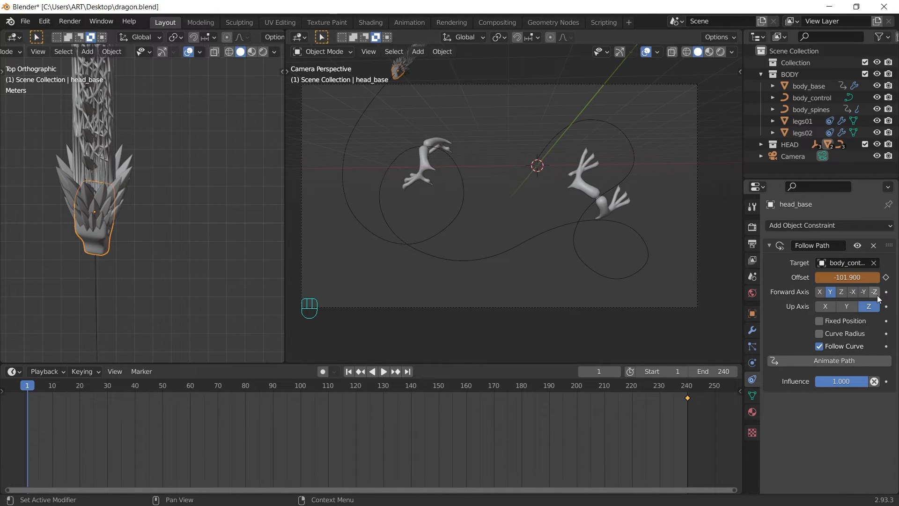
Step: Set the head's path Offset to -102, keyframe it at frame 1, and play back
left_click(825, 278)
type("-102")
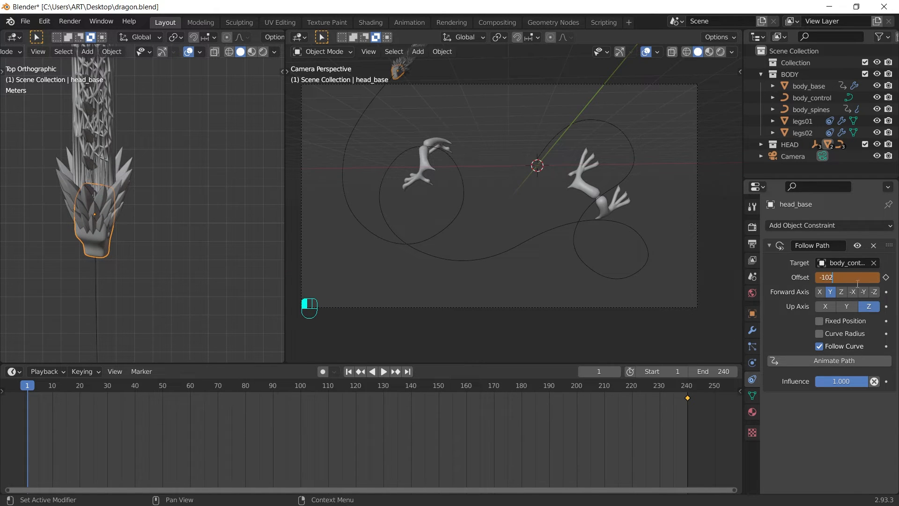
key("Return")
key("i")
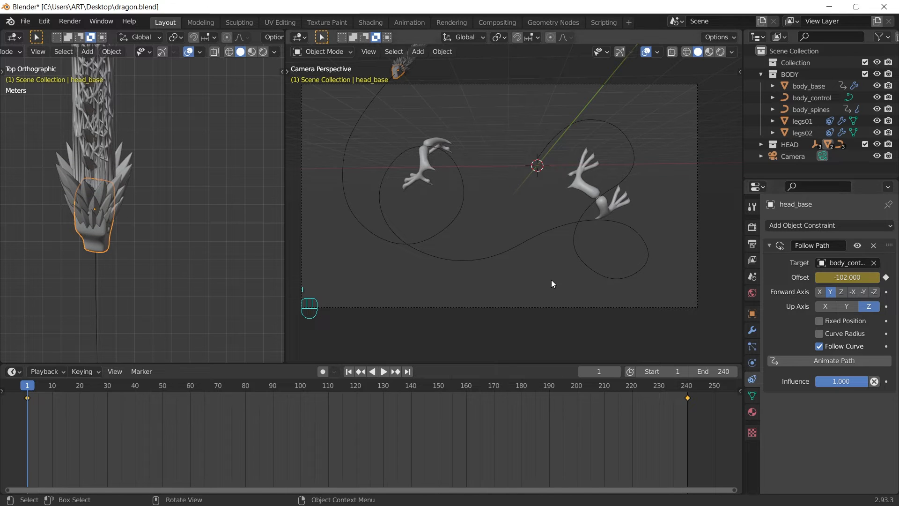
key("space")
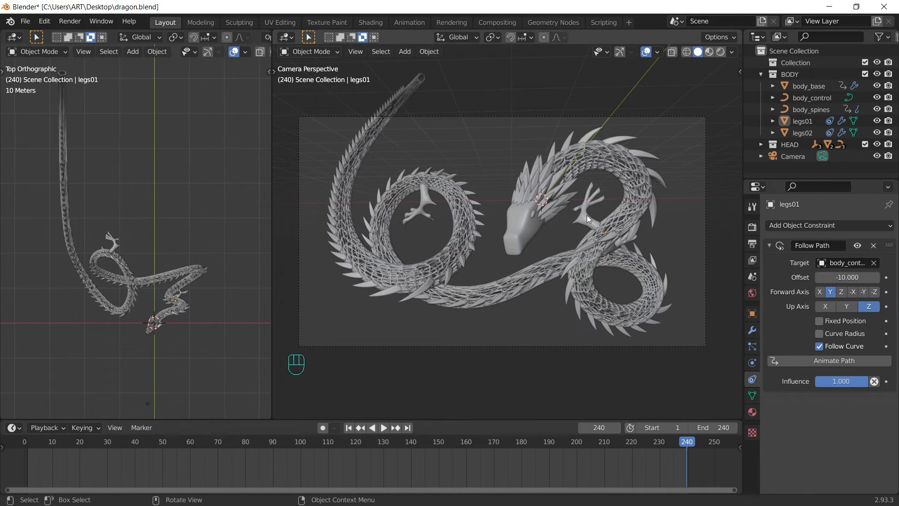
left_click(587, 217)
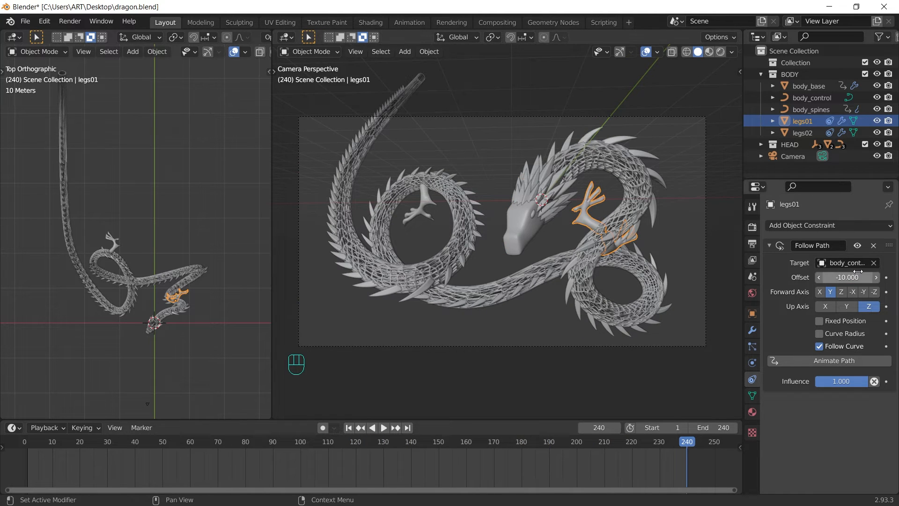
Step: Keyframe the legs01 and legs02 path Offsets at frame 240
key("i")
left_click(423, 219)
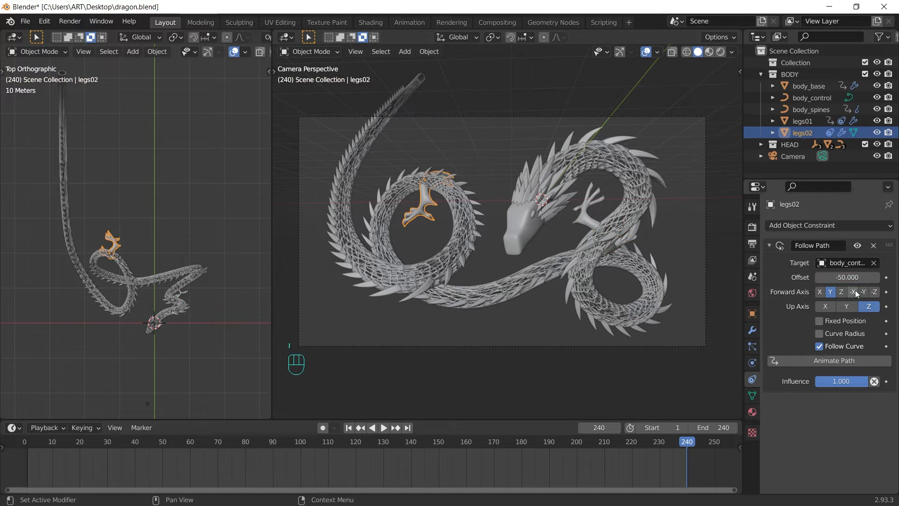
key("i")
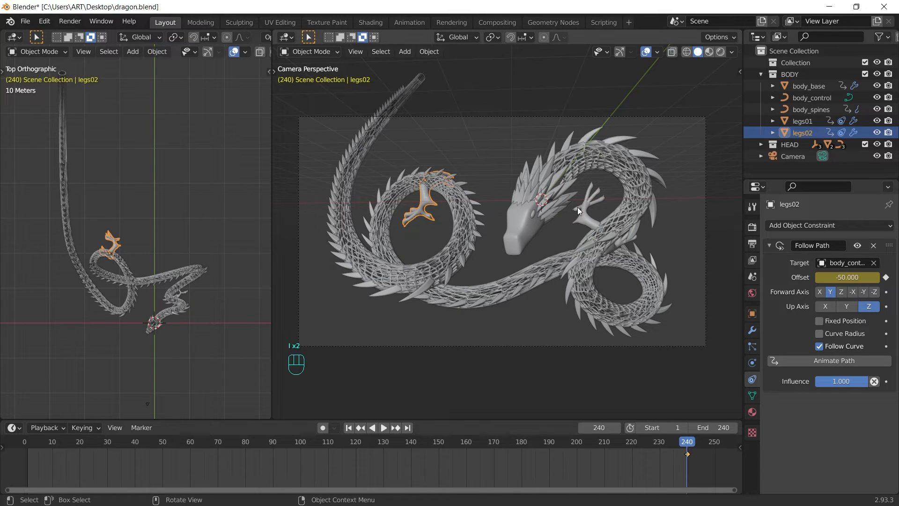
key("shift+Left")
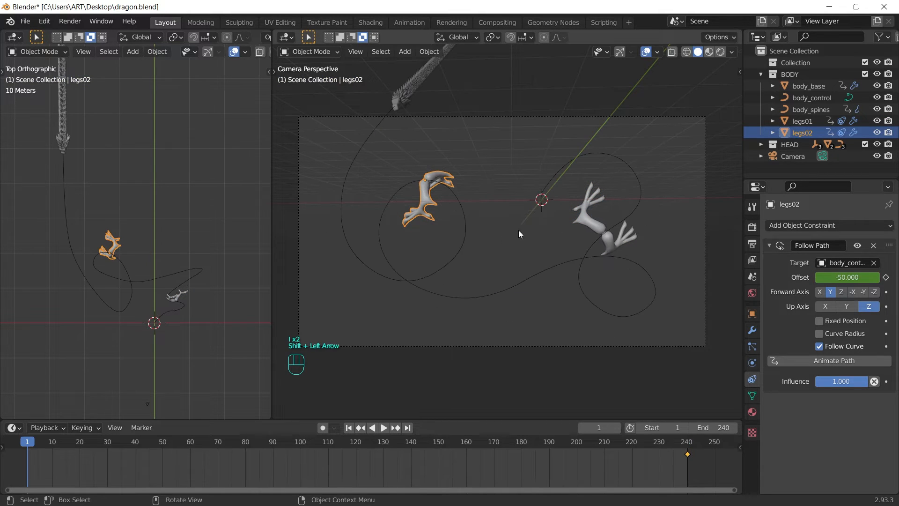
Step: Add the head's -102 offset to legs01 (-112) and legs02 (-152) and keyframe both at frame 1
left_click(399, 109)
double_click(840, 278)
key("ctrl+c")
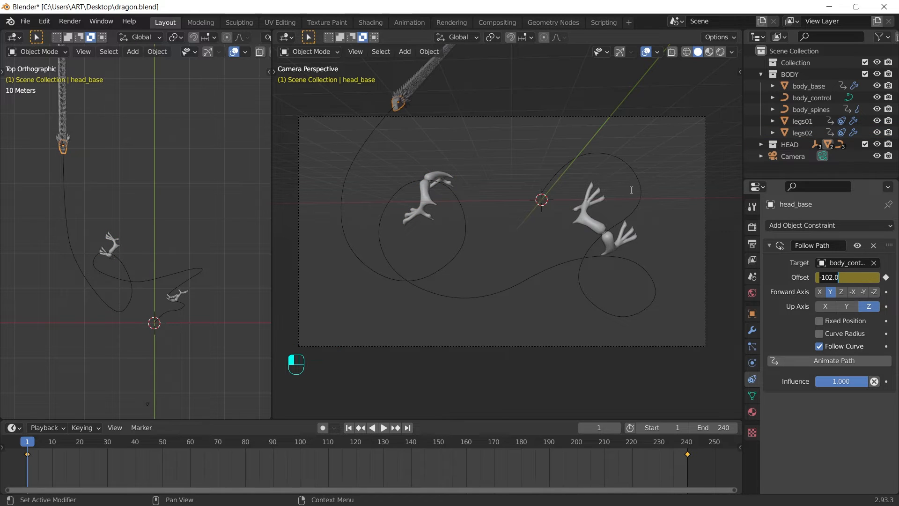
left_click(583, 217)
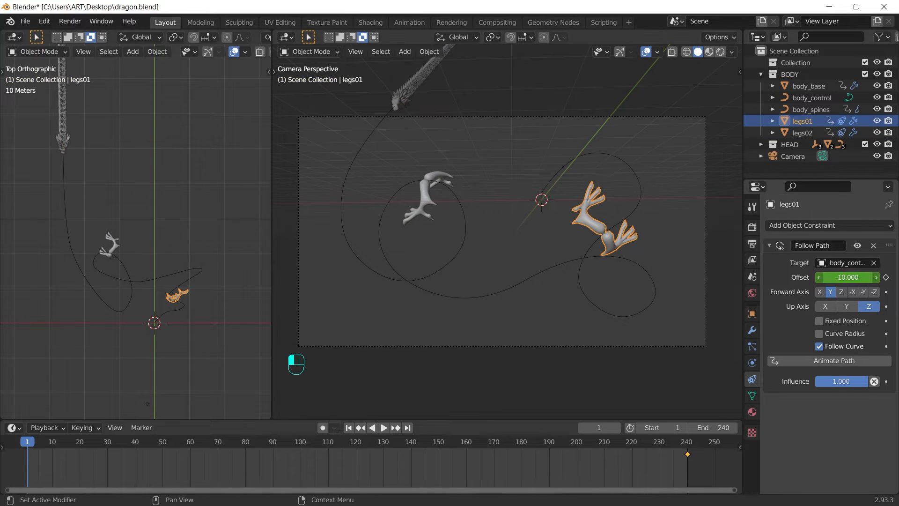
double_click(850, 277)
key("ctrl+v")
key("Return")
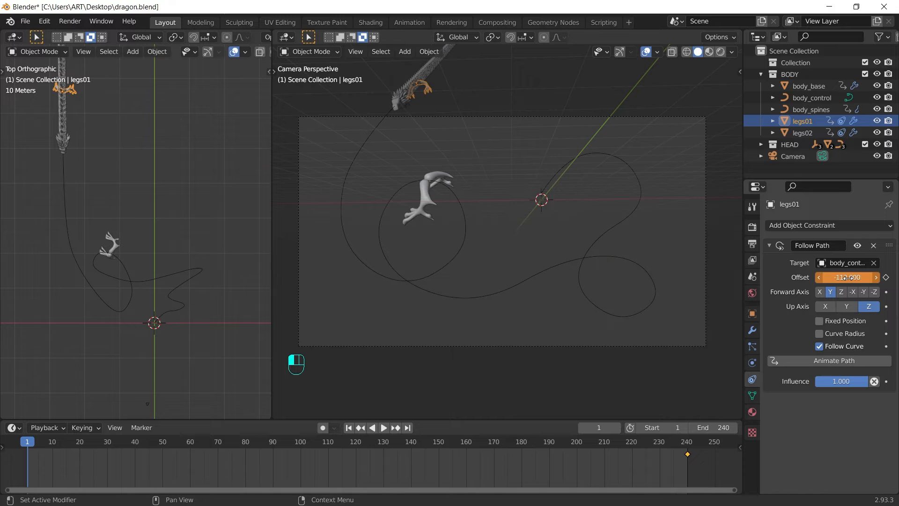
key("i")
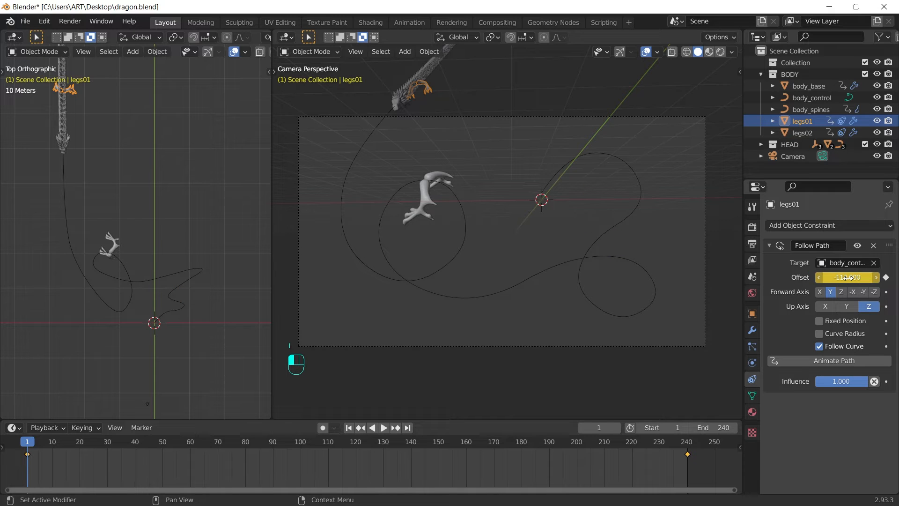
left_click(428, 211)
double_click(849, 277)
key("ctrl+v")
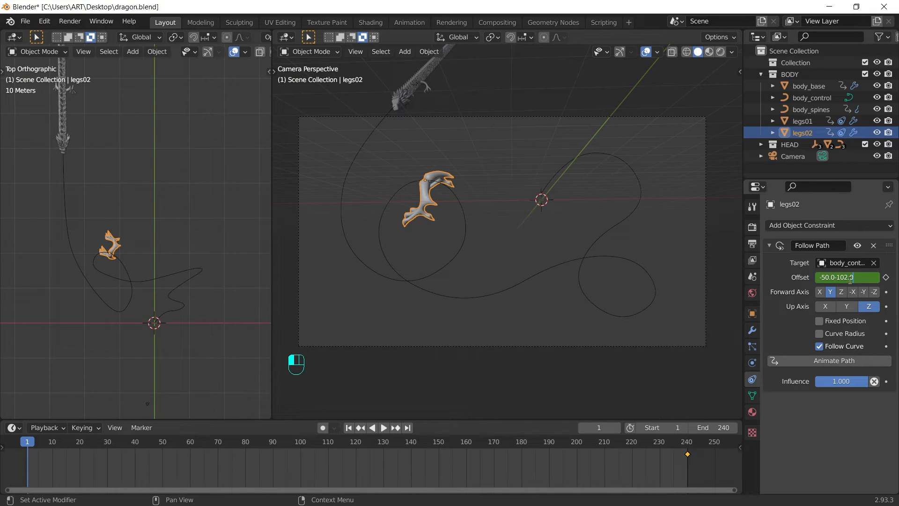
key("Return")
key("i")
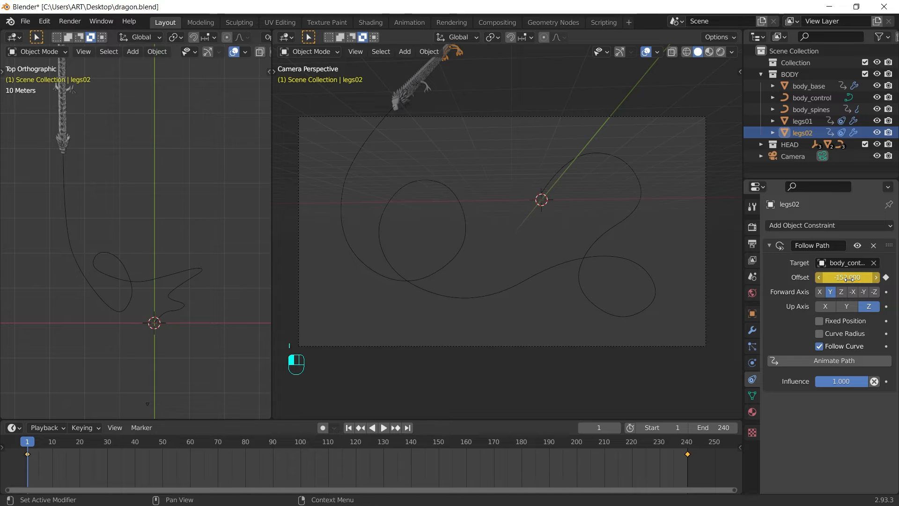
Step: Scrub the timeline to preview the dragon, then slightly enlarge legs02
left_click_drag(31, 441, 349, 436)
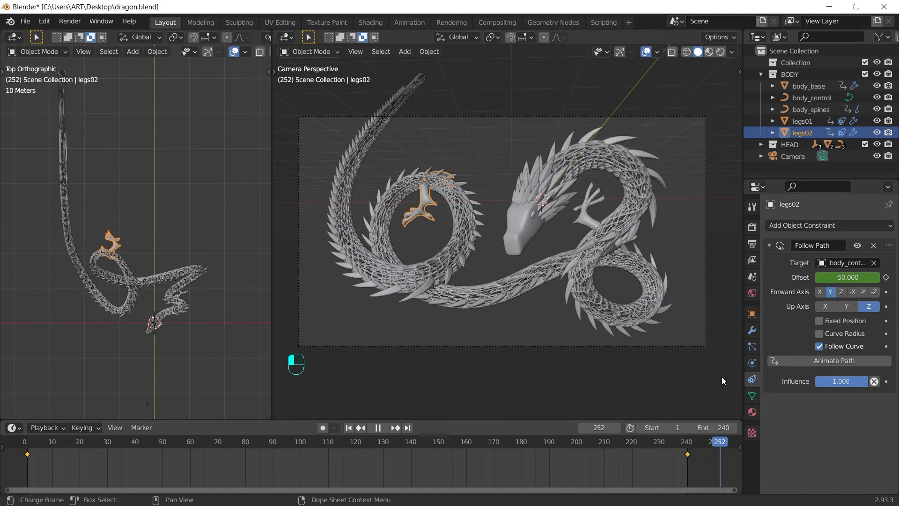
key("space")
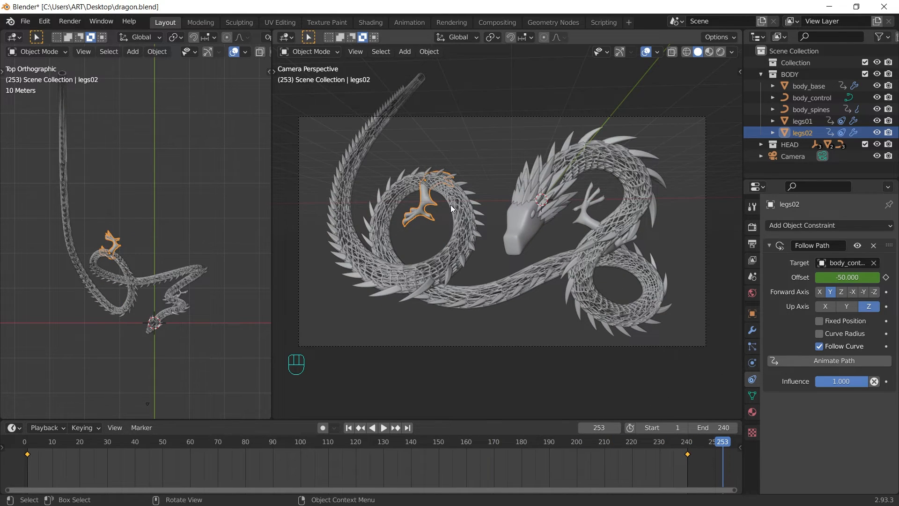
key("s")
left_click(583, 213)
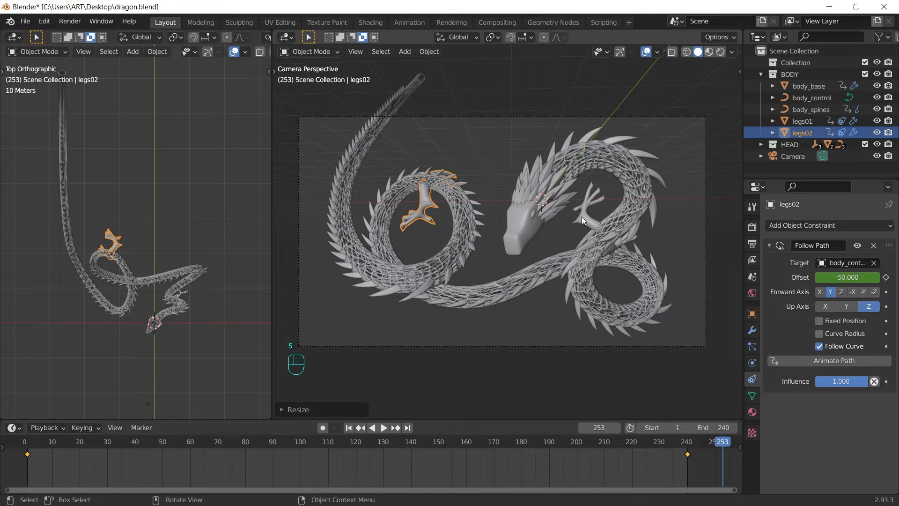
Step: Enlarge legs02 again, then give body_base a new material with Metallic 1.0 in Material Preview
key("s")
left_click(582, 220)
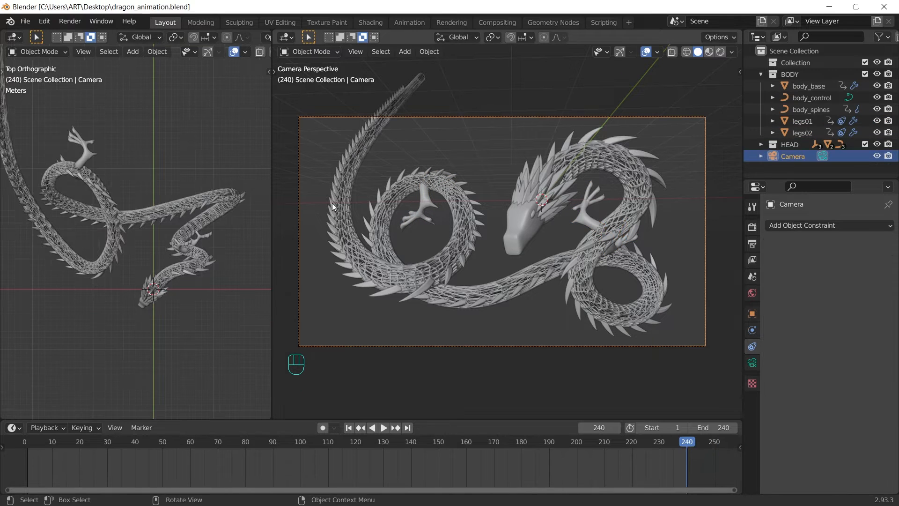
left_click(710, 52)
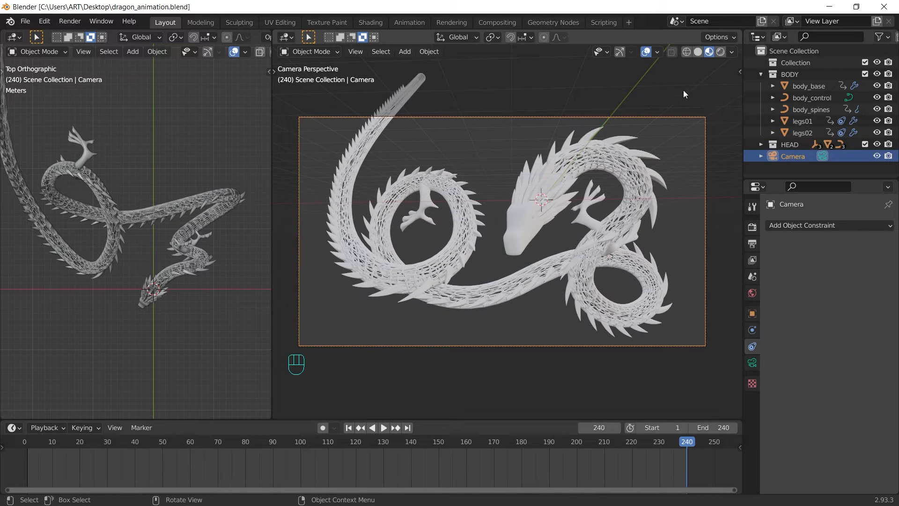
left_click(620, 165)
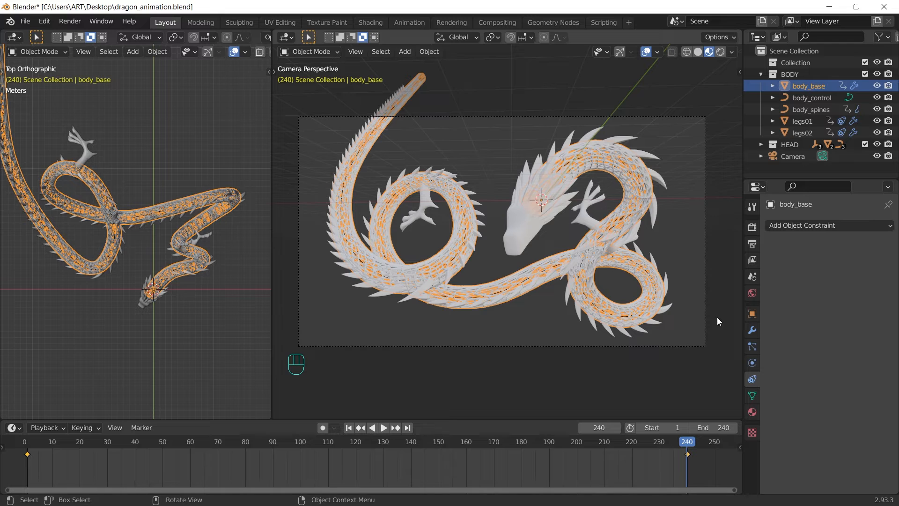
left_click(752, 413)
left_click(853, 275)
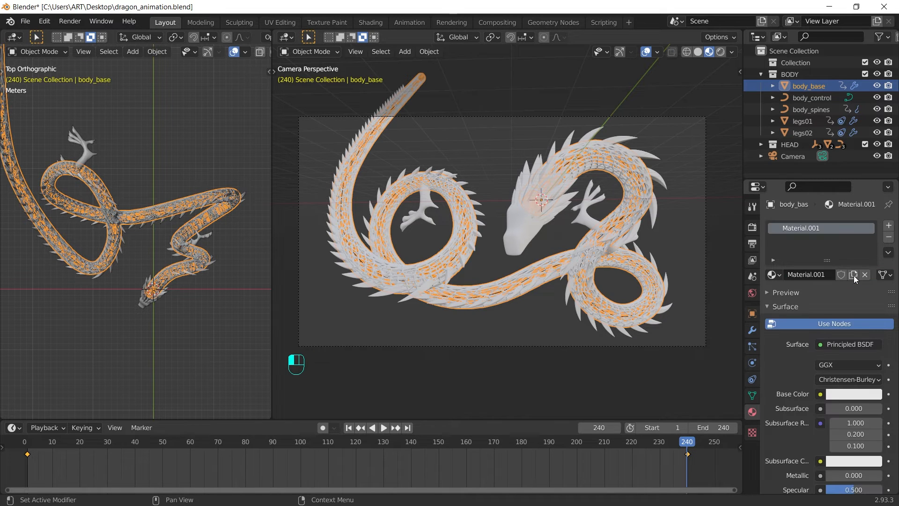
scroll(852, 281, "down", 6)
left_click_drag(838, 344, 885, 344)
scroll(834, 281, "up", 6)
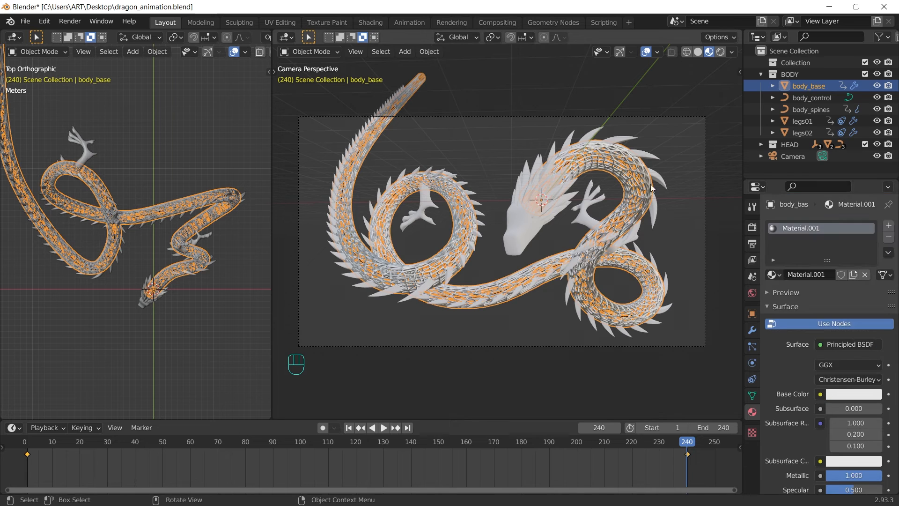
Step: Link body_base's material to the HEAD collection objects, body_spines, legs01 and legs02
right_click(793, 146)
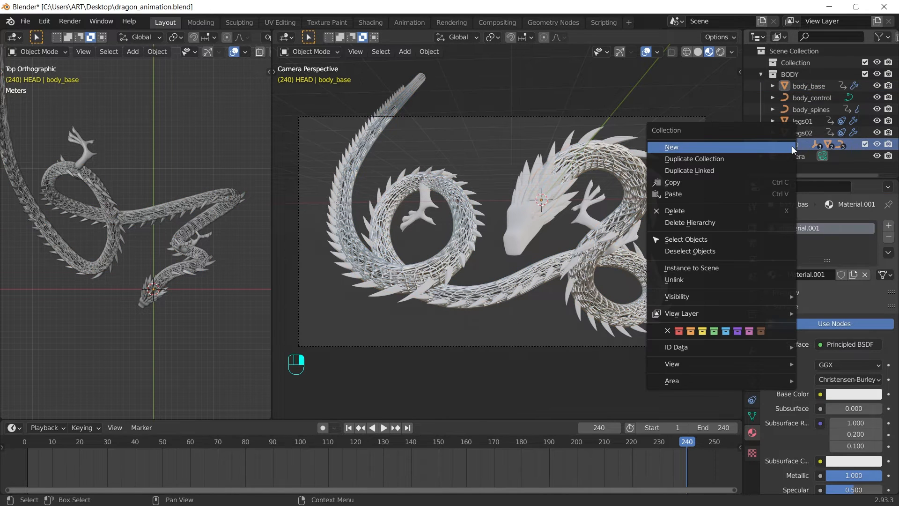
left_click(701, 238)
left_click(662, 185, "shift")
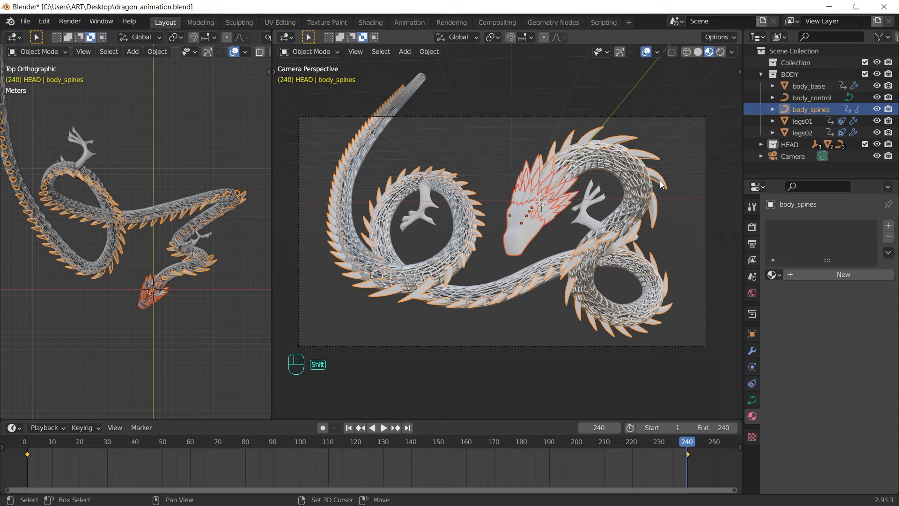
left_click(573, 227, "shift")
left_click(434, 217, "shift")
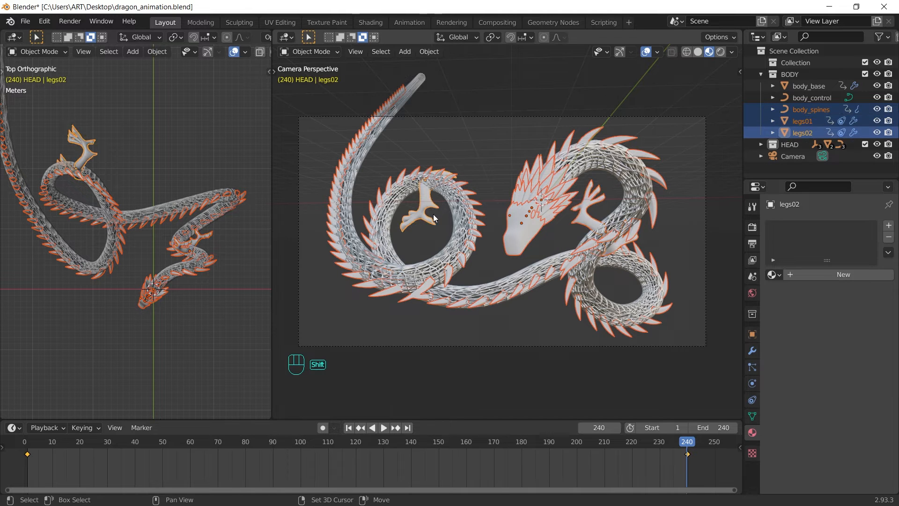
left_click(459, 230, "shift")
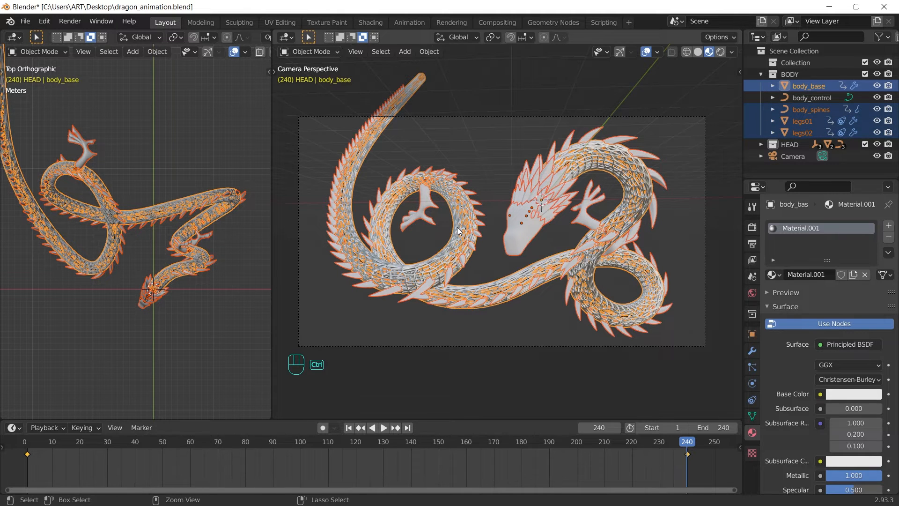
key("ctrl+l")
left_click(441, 258)
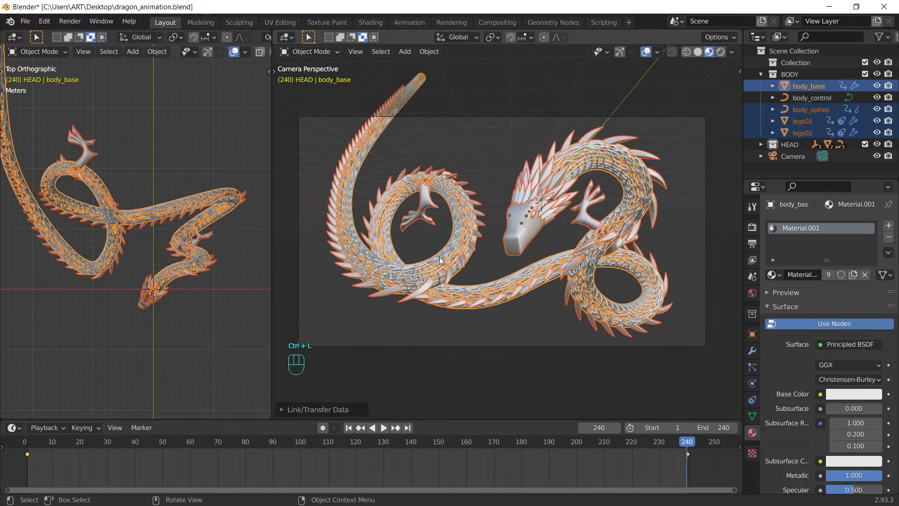
left_click(508, 142)
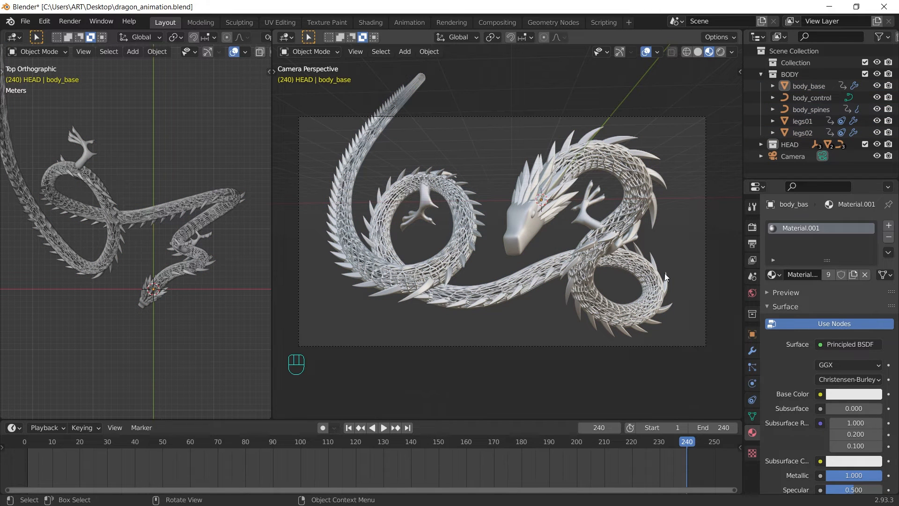
left_click(535, 213)
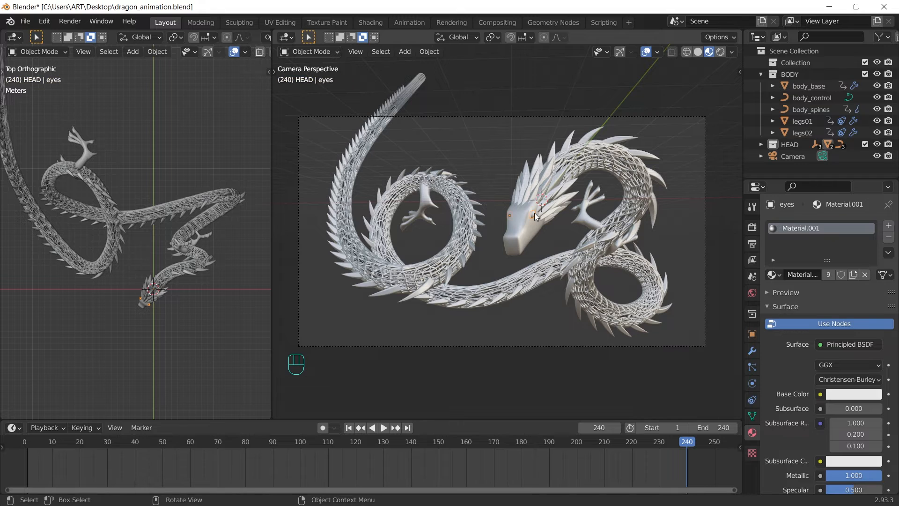
Step: Give the eyes a new cyan Emission material with a raised emission Strength
left_click(853, 275)
left_click(820, 344)
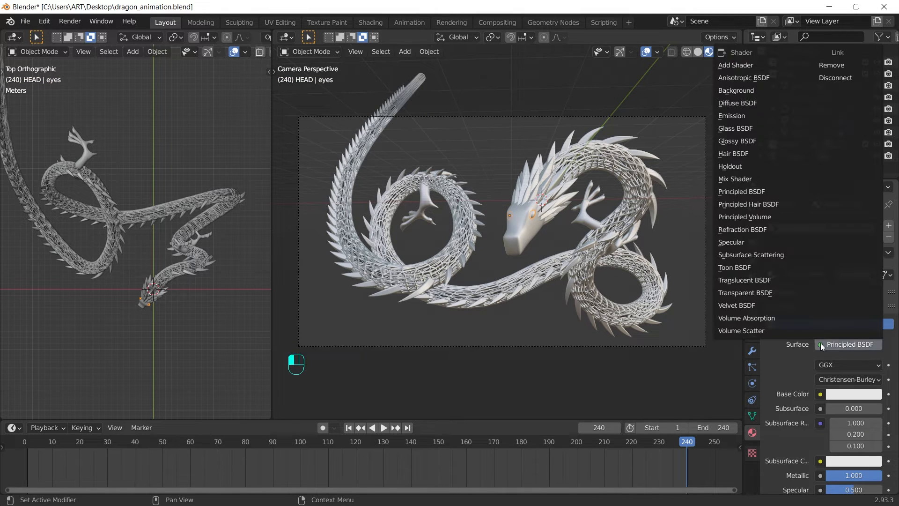
left_click(749, 117)
left_click(854, 365)
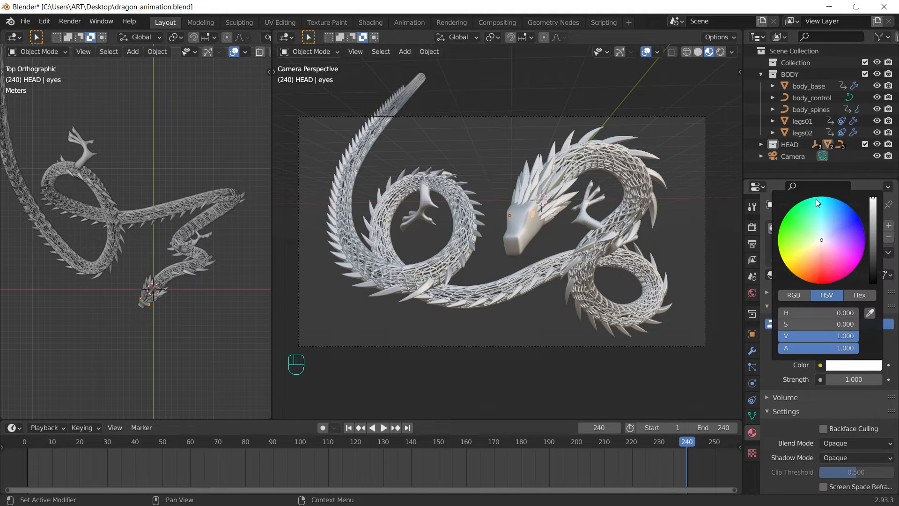
left_click(822, 202)
left_click_drag(822, 201, 824, 197)
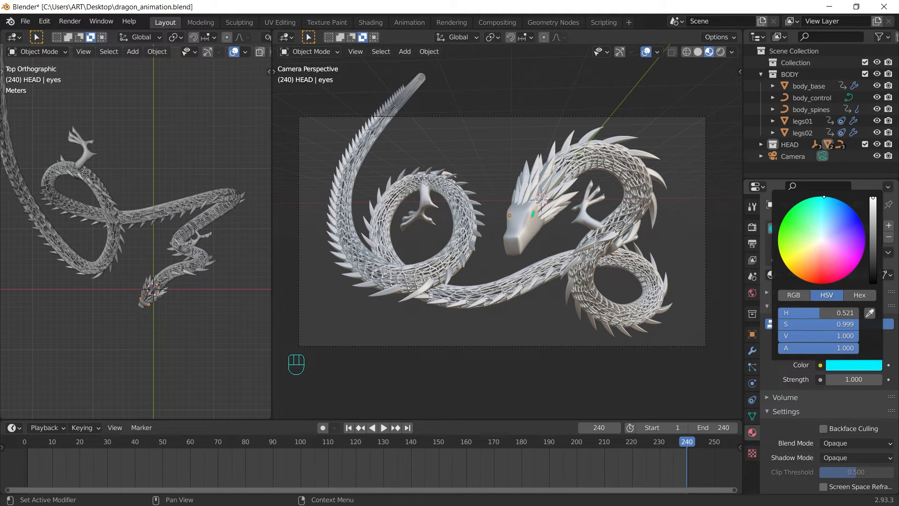
left_click(852, 378)
key("BackSpace")
type("5")
key("Return")
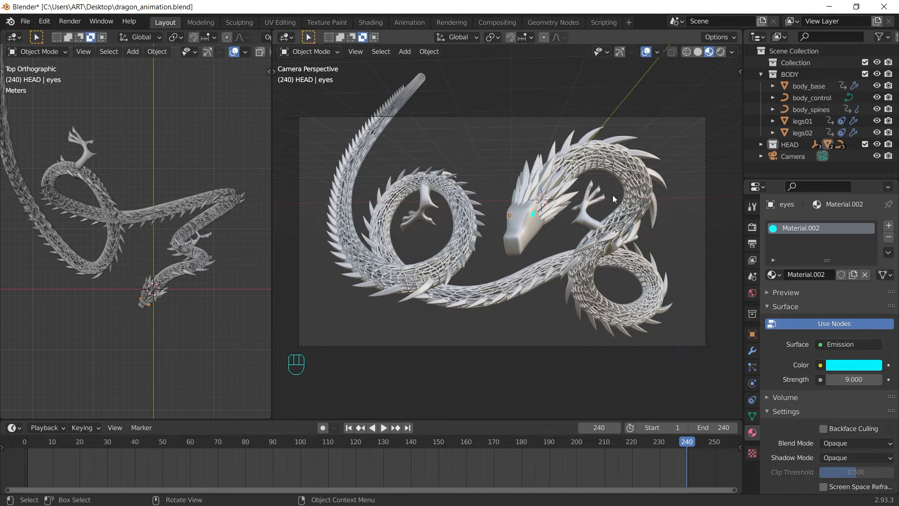
left_click(521, 178)
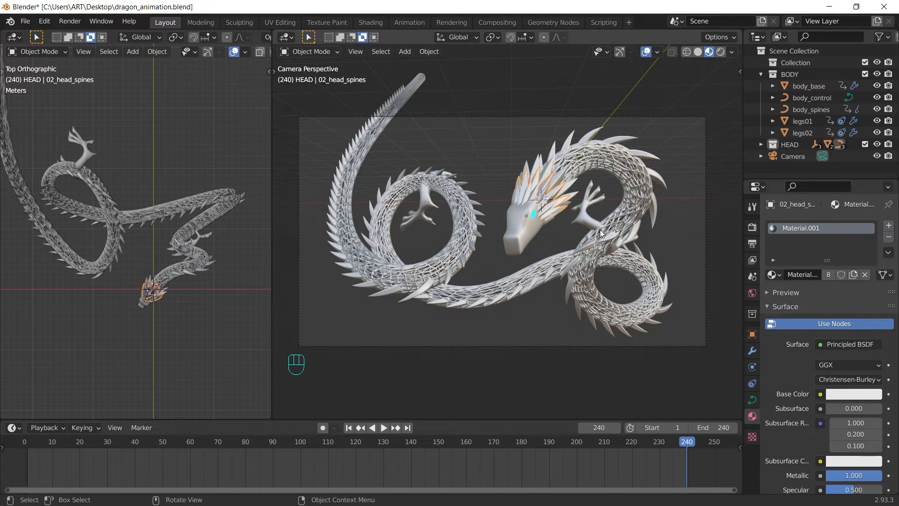
Step: Convert the 03_head_spines object to a mesh
scroll(601, 230, "up", 1)
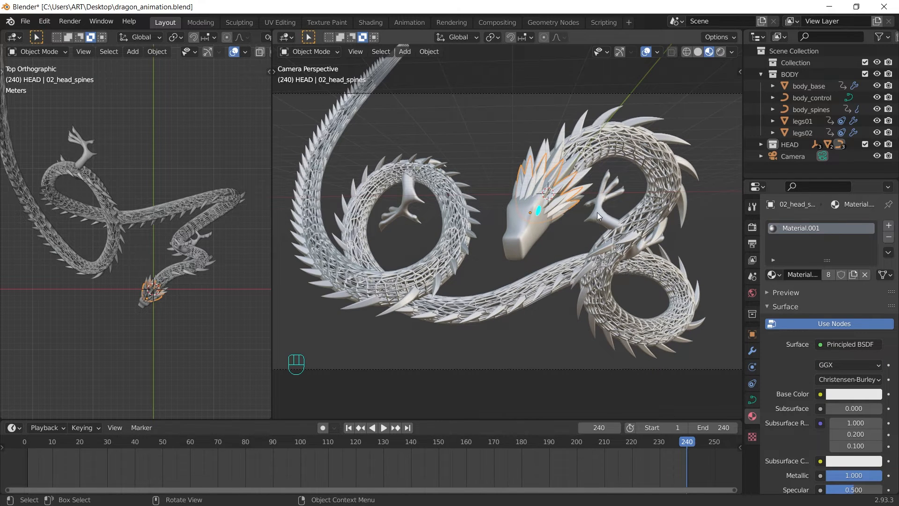
scroll(586, 209, "up", 1)
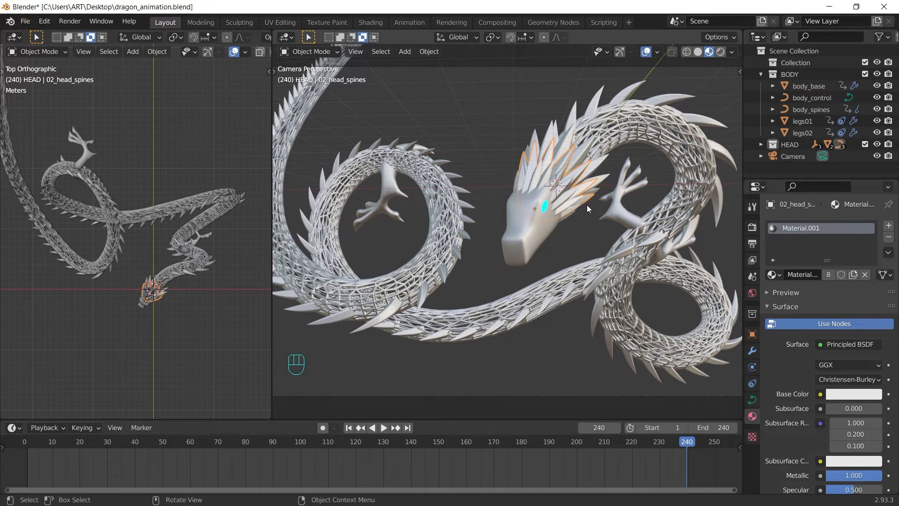
scroll(586, 204, "up", 1)
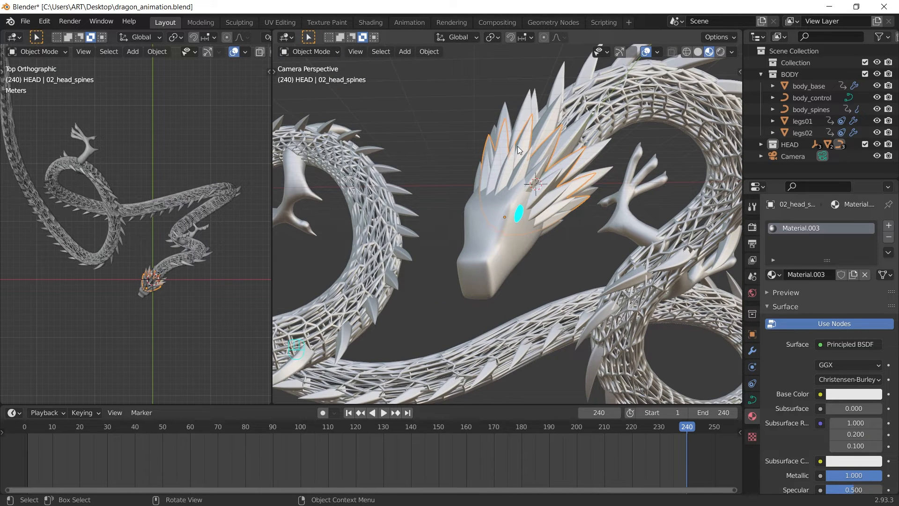
left_click(526, 109)
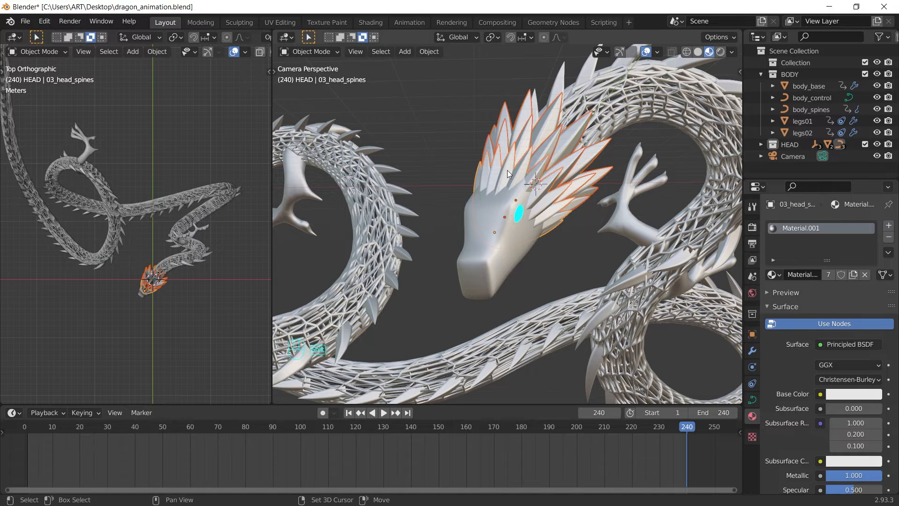
right_click(398, 110)
mouse_move(429, 159)
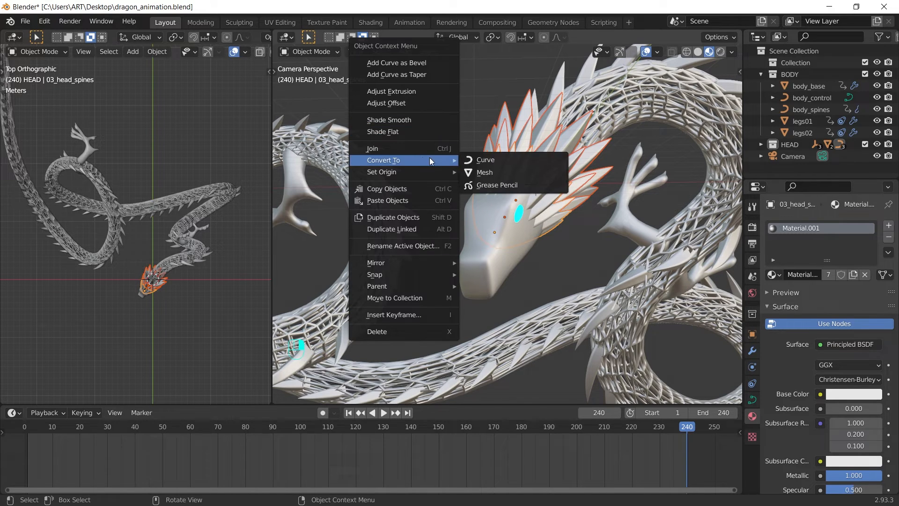
left_click(489, 172)
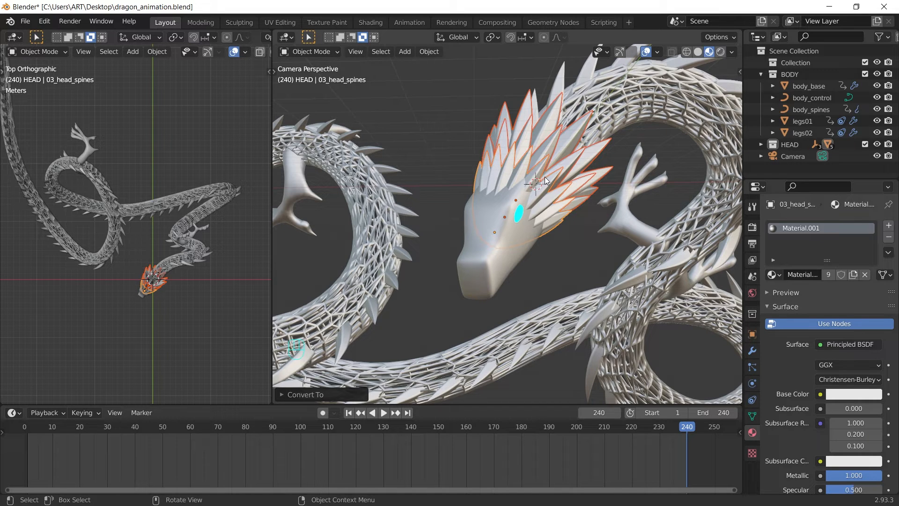
Step: Separate the head spines mesh into individual pieces by loose parts
key("Tab")
key("a")
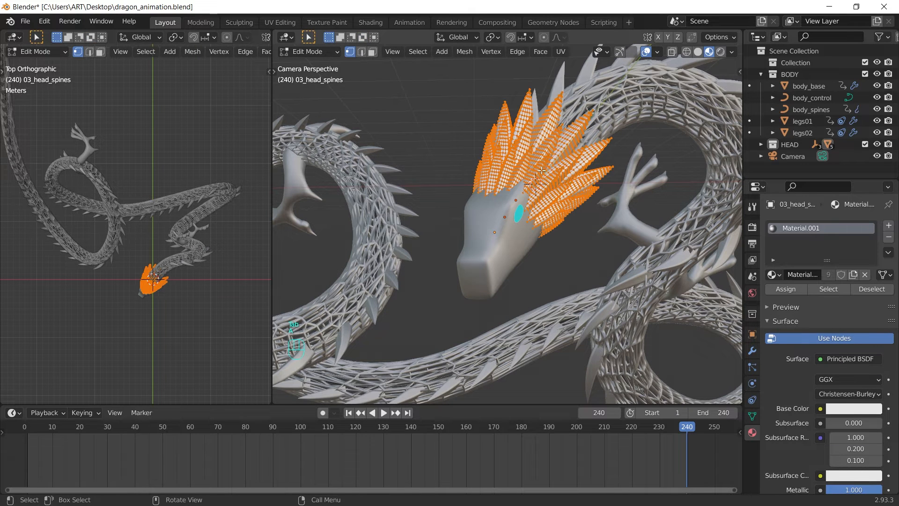
key("p")
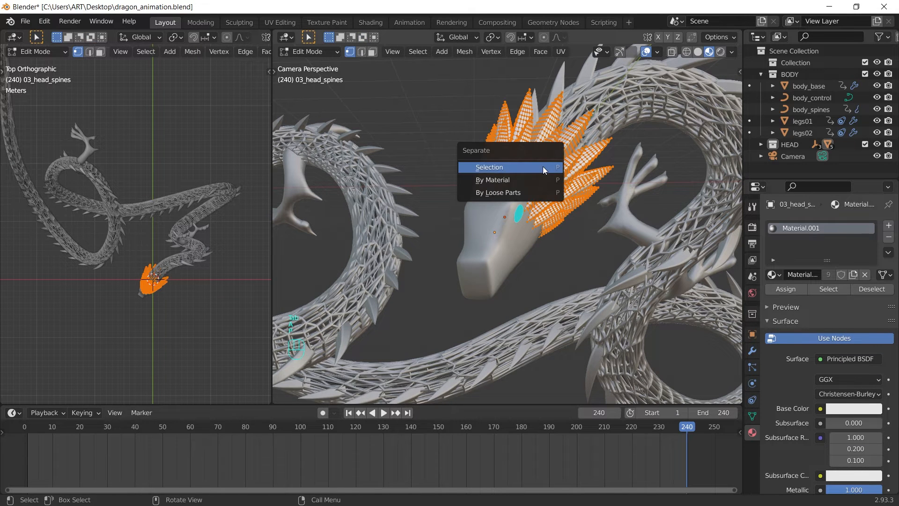
left_click(541, 191)
key("Tab")
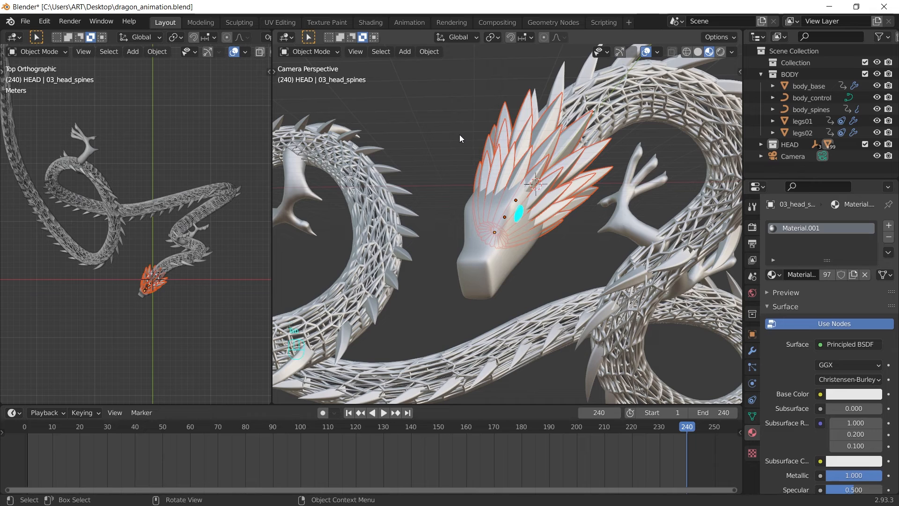
Step: Move the separated spines into a new collection named Head_Spines
key("m")
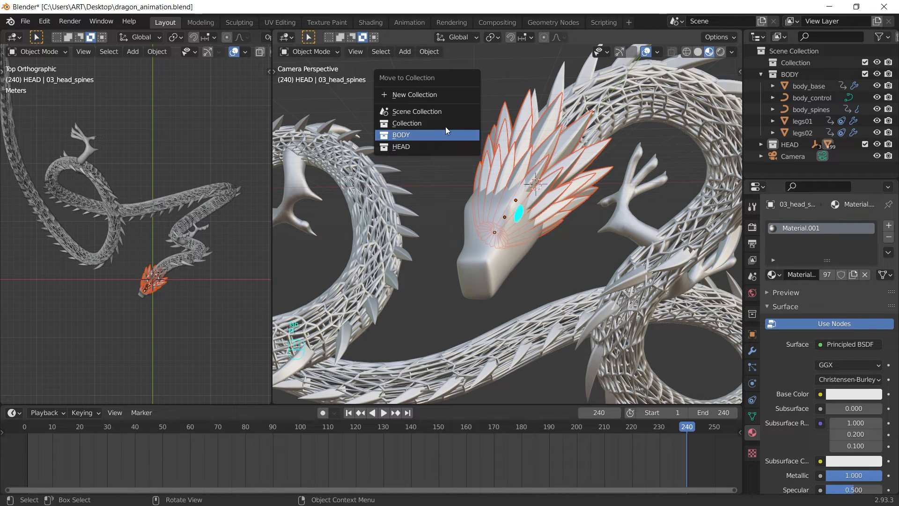
left_click(421, 93)
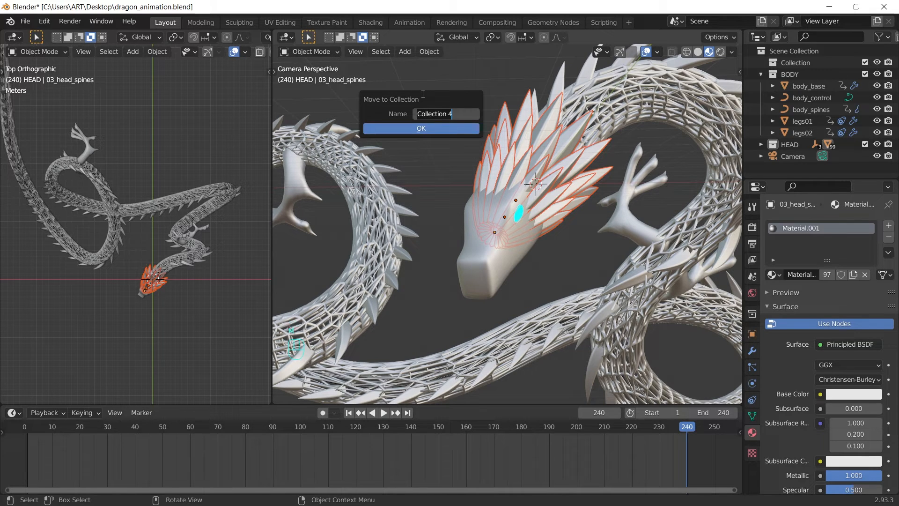
type("head")
key("BackSpace")
key("BackSpace")
key("BackSpace")
key("BackSpace")
type("Head_")
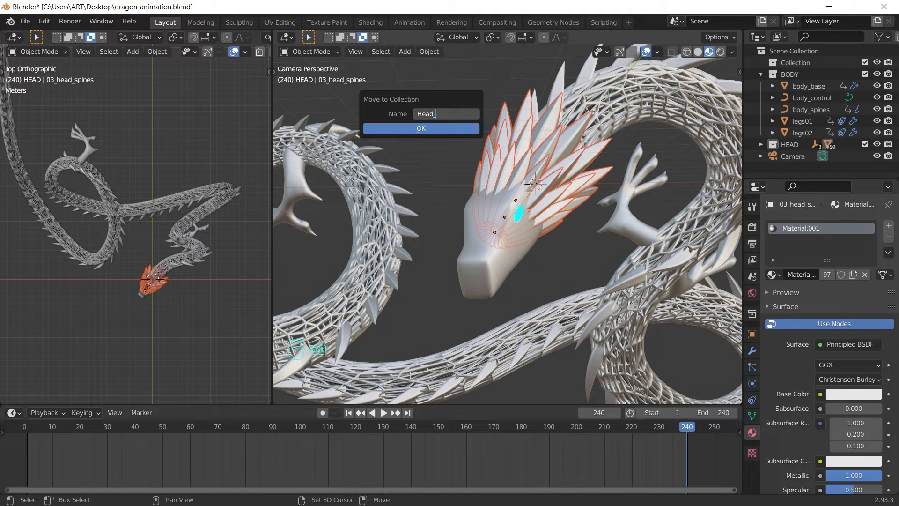
type("Spines")
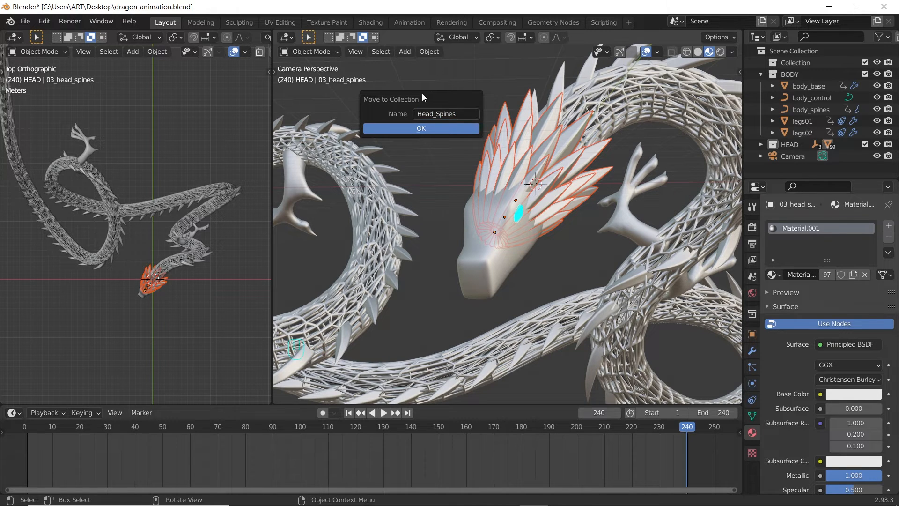
key("Return")
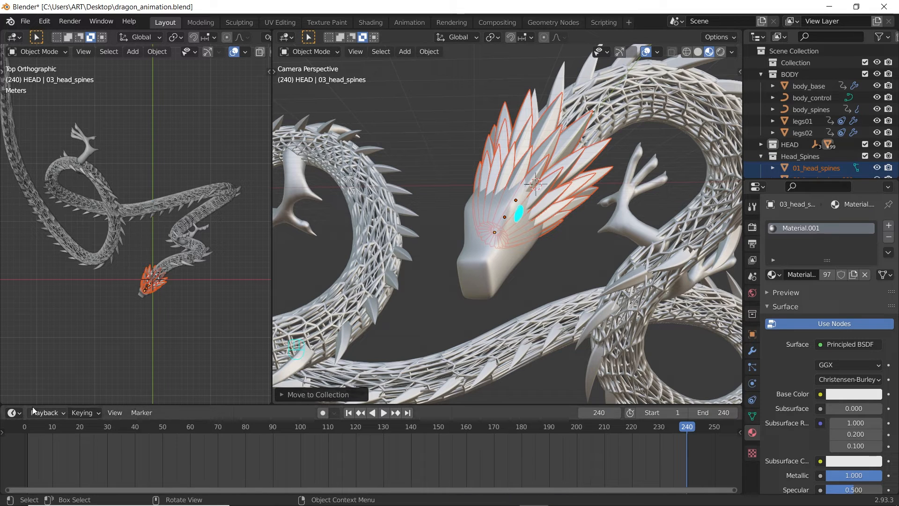
Step: Replace the timeline with an enlarged Shader Editor and center the node view
left_click(18, 414)
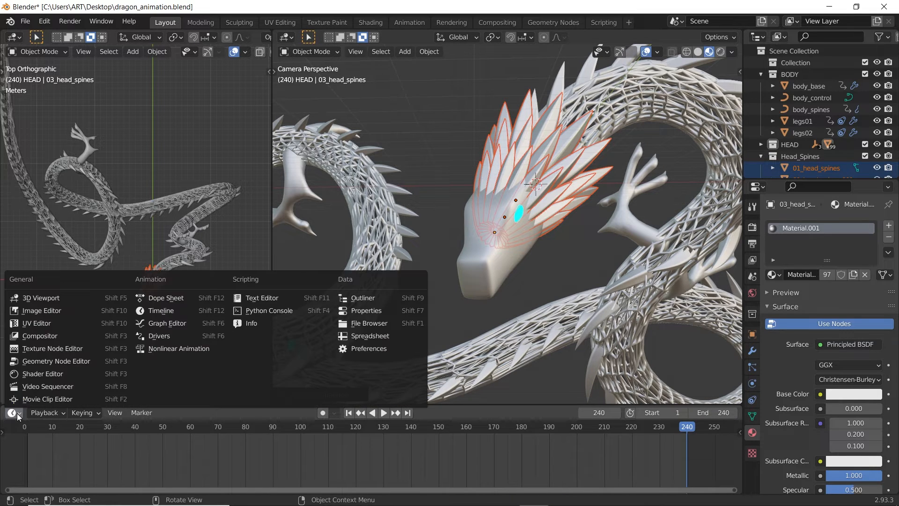
left_click(51, 374)
left_click_drag(519, 405, 538, 235)
middle_click_drag(591, 90, 527, 151, "shift")
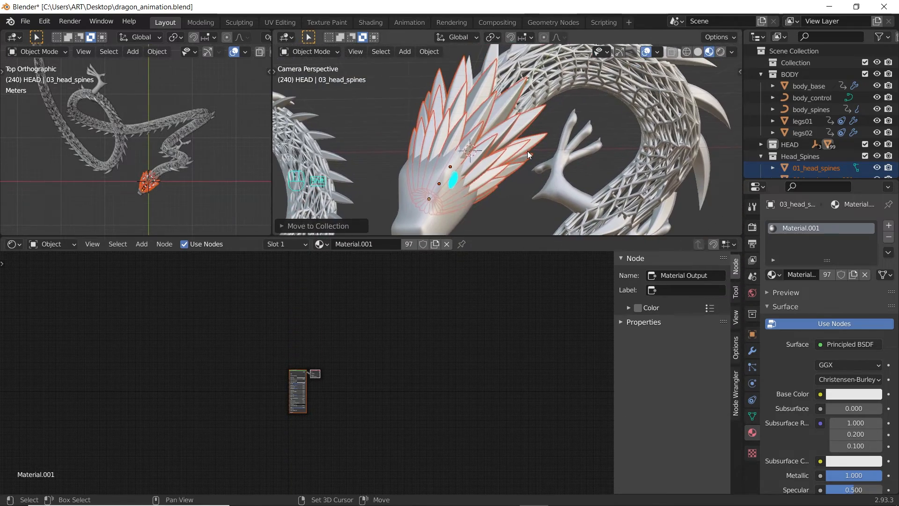
key("n")
scroll(370, 415, "up", 8)
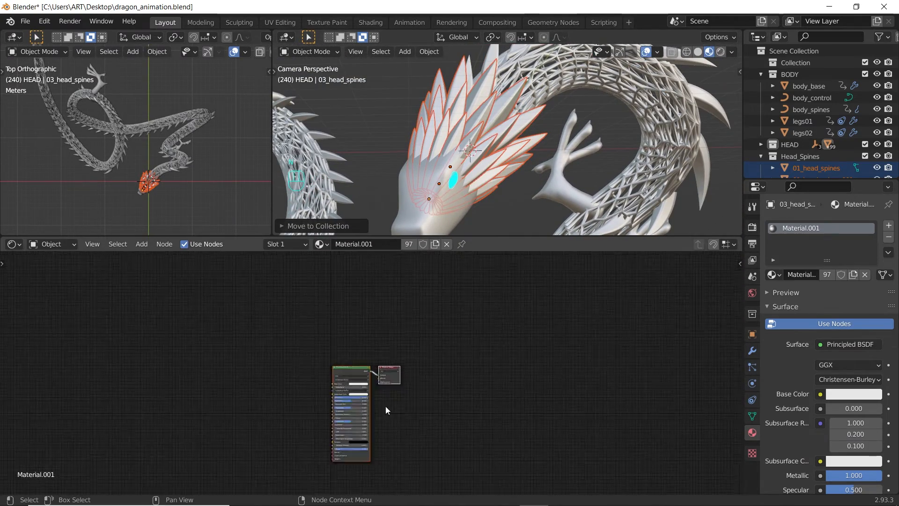
middle_click_drag(293, 362, 196, 360)
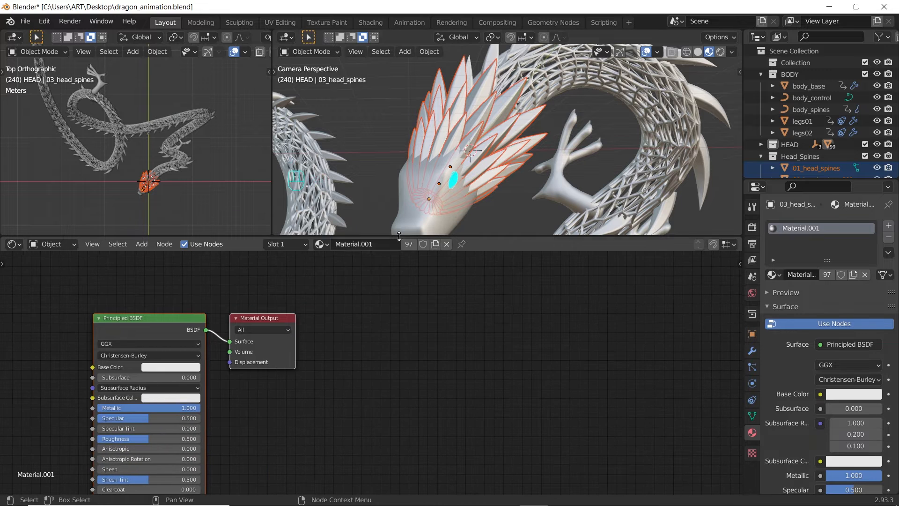
Step: Create Material.004, link it to all selected head spines, and move Material Output right
left_click(853, 275)
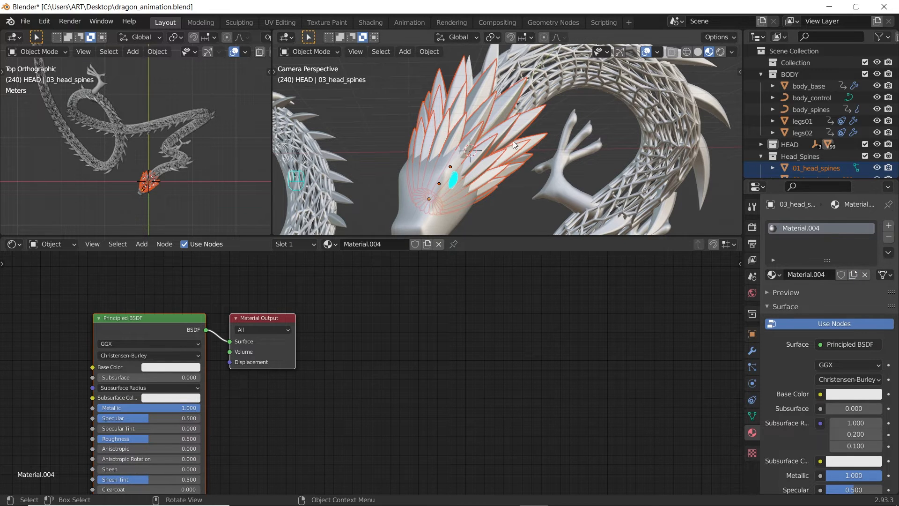
key("ctrl+l")
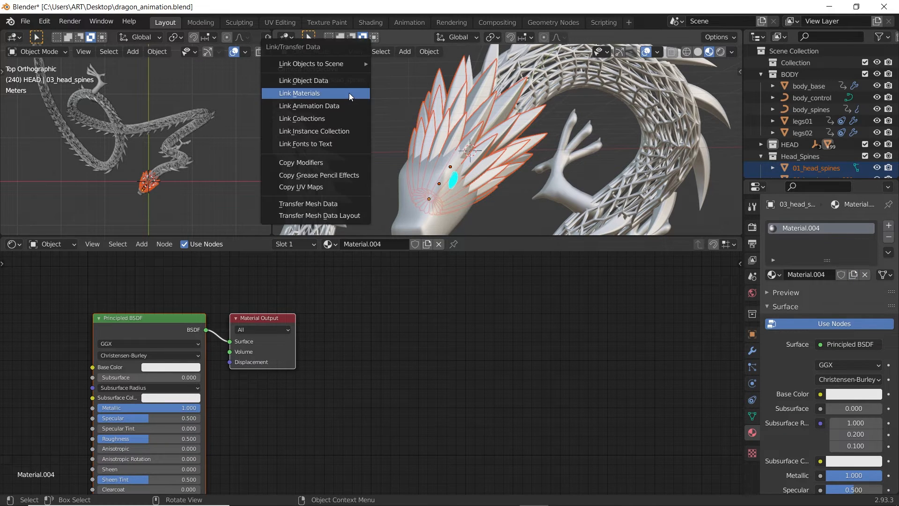
left_click(349, 93)
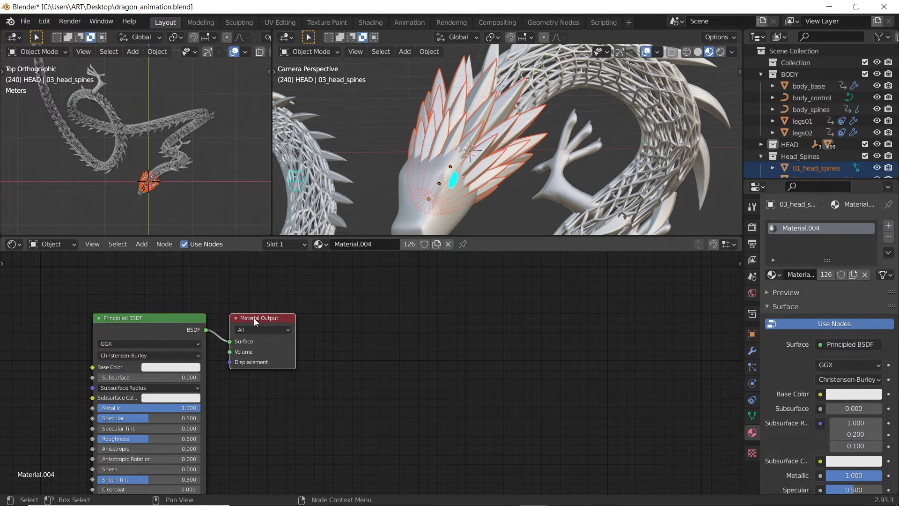
left_click_drag(254, 319, 594, 309)
key("shift+a")
left_click(327, 373)
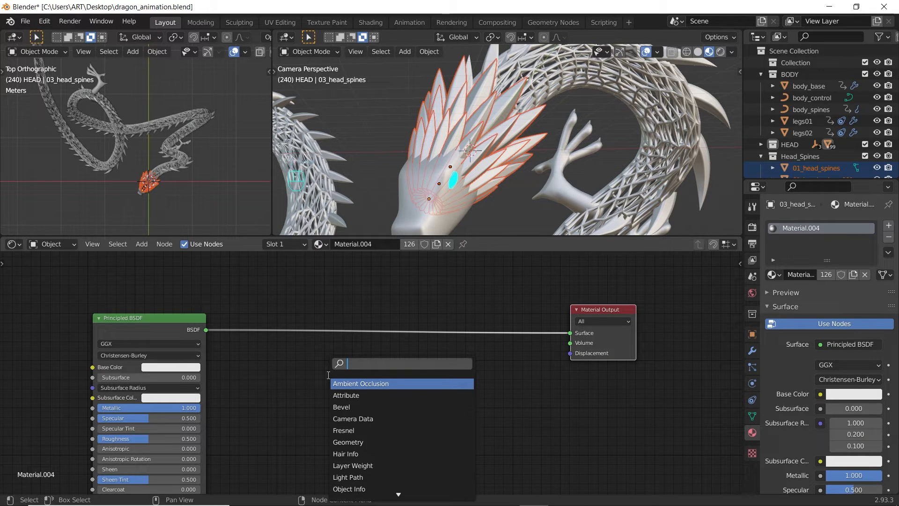
Step: Insert a Mix Shader on the BSDF link and feed a new Emission node into its second input
type("mix")
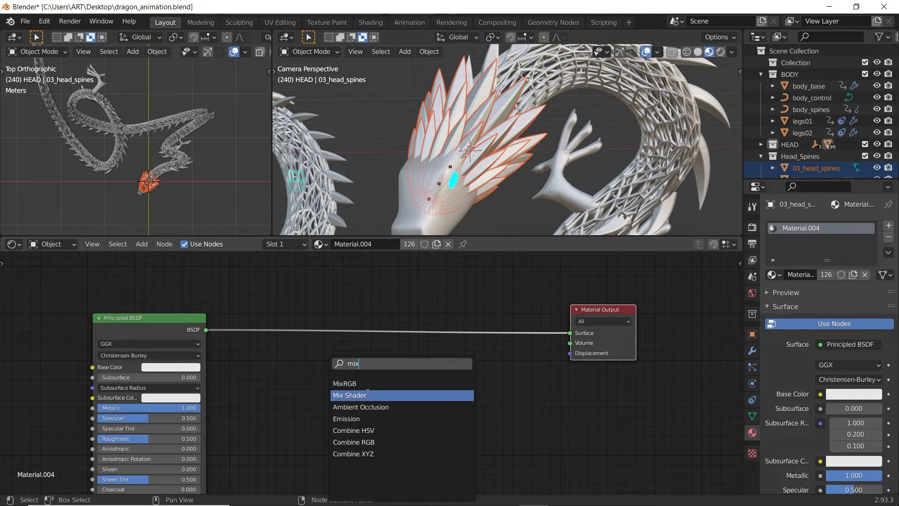
left_click(334, 396)
left_click(505, 332)
key("shift+a")
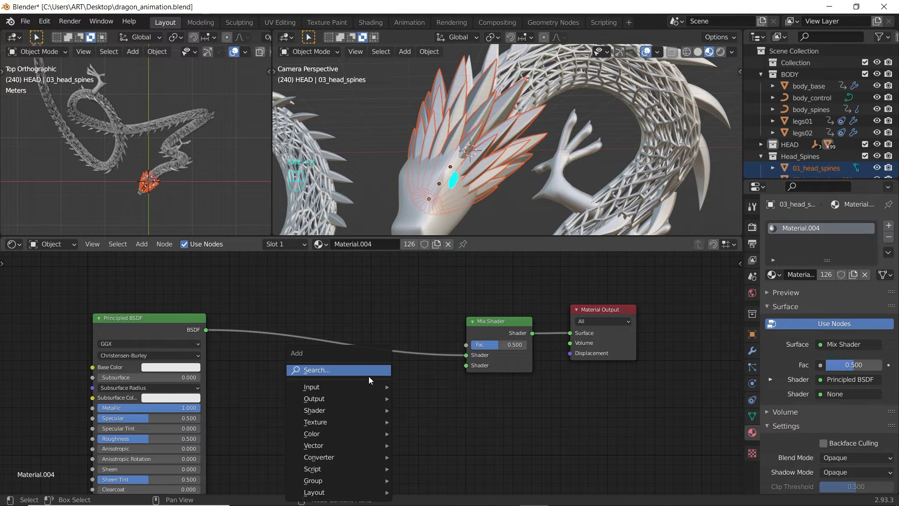
left_click(367, 370)
type("emi")
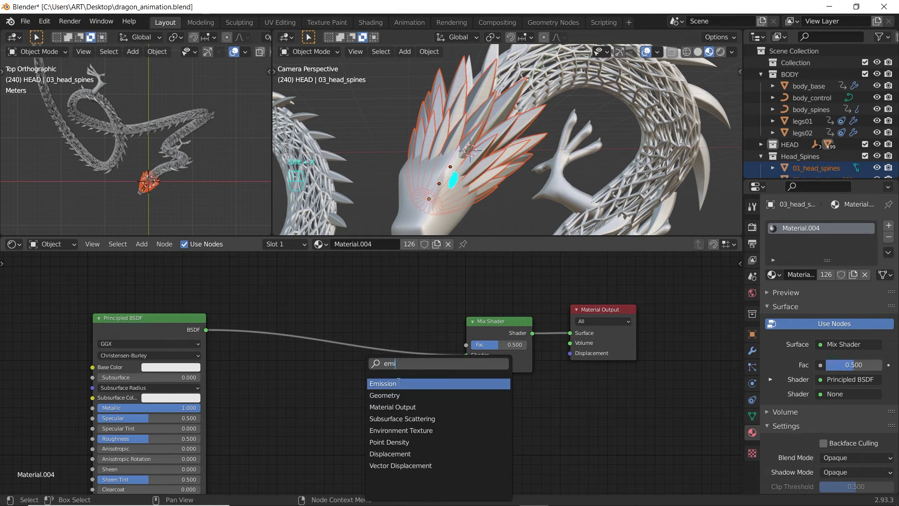
left_click(398, 381)
left_click(383, 390)
left_click_drag(416, 398, 467, 365)
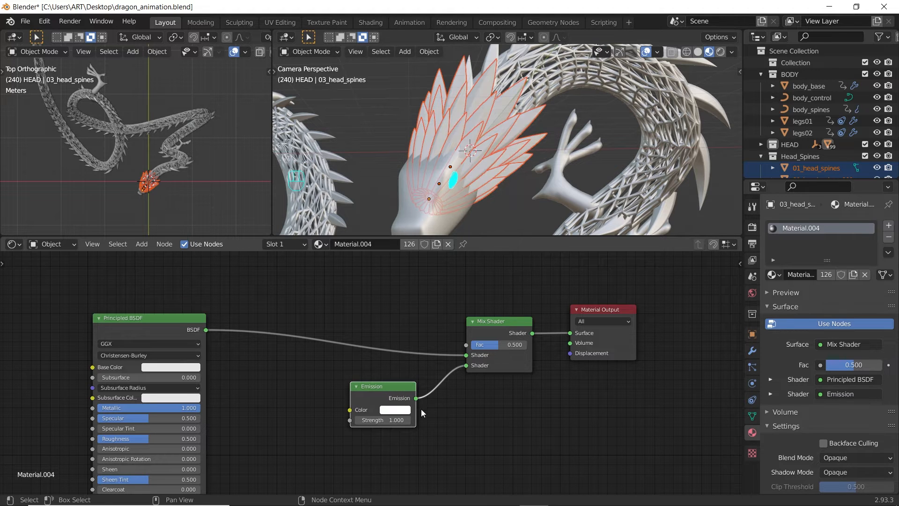
Step: Make the emission colour cyan with a strength of 9
left_click(395, 410)
left_click(425, 294)
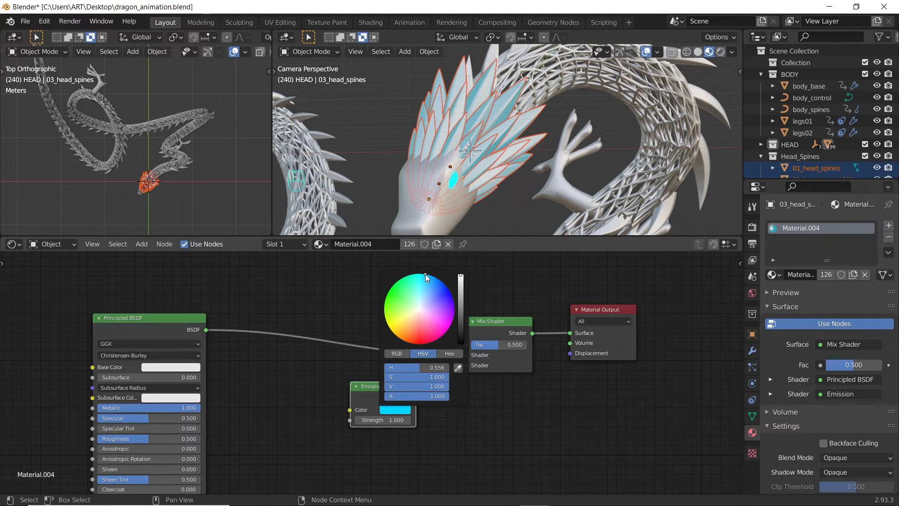
left_click(403, 418)
key("Return")
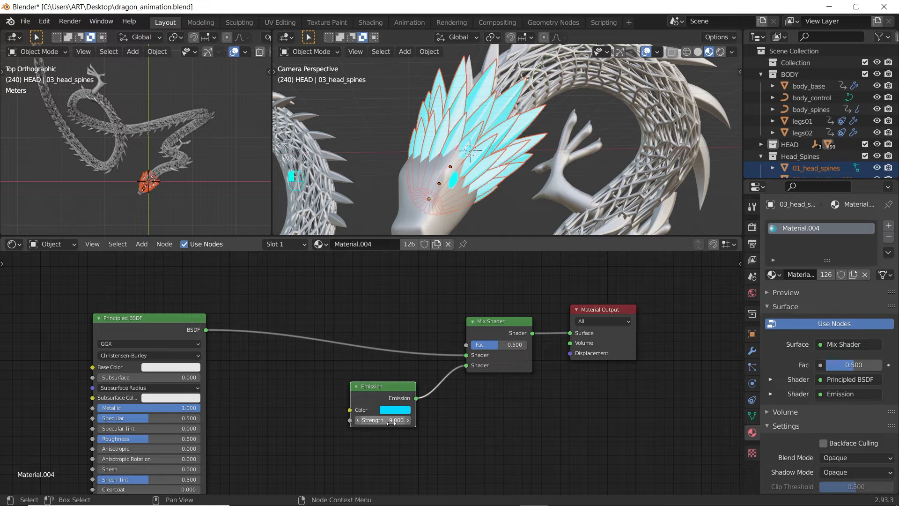
scroll(405, 310, "down", 2)
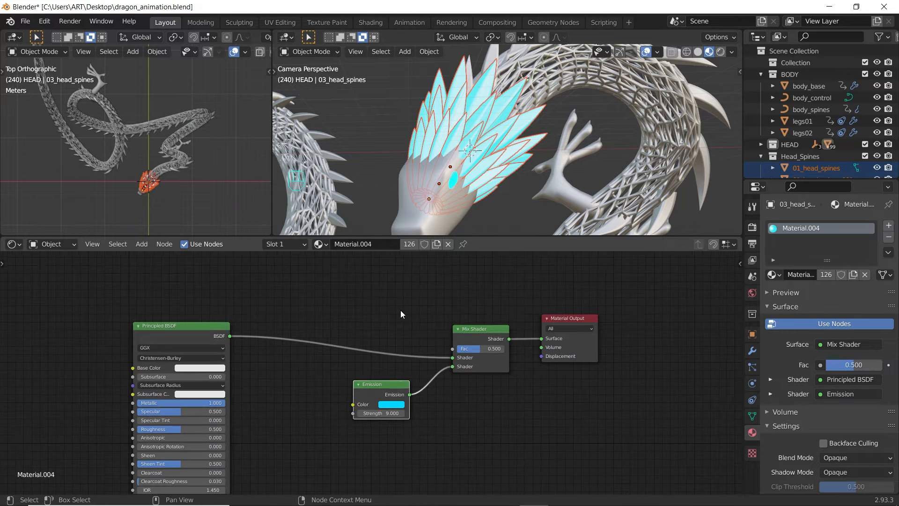
Step: Add a ColorRamp and connect its Color to the Mix Shader's Fac
key("shift+a")
left_click(241, 307)
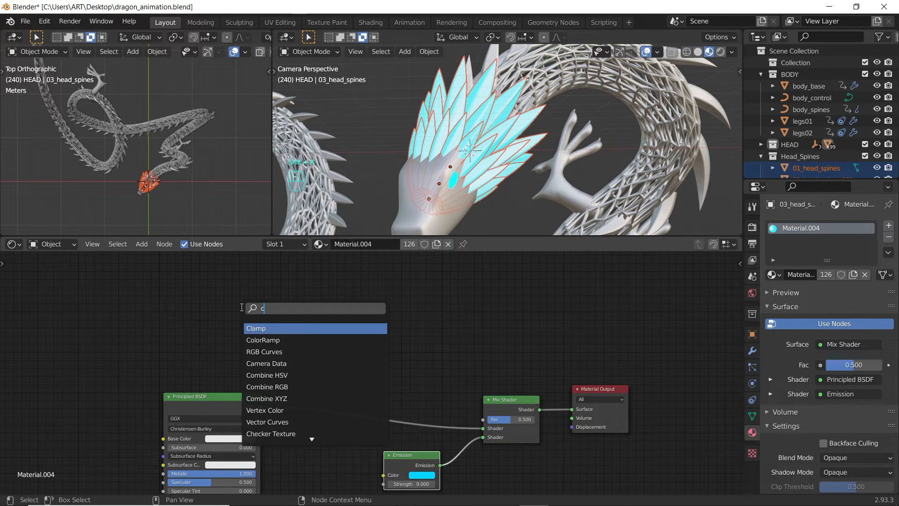
type("color")
key("Return")
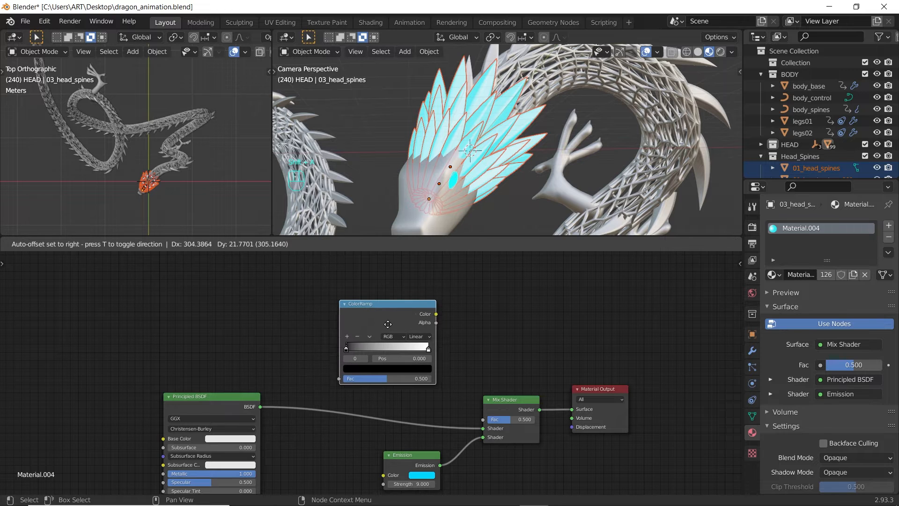
left_click(384, 330)
left_click_drag(428, 320, 487, 418)
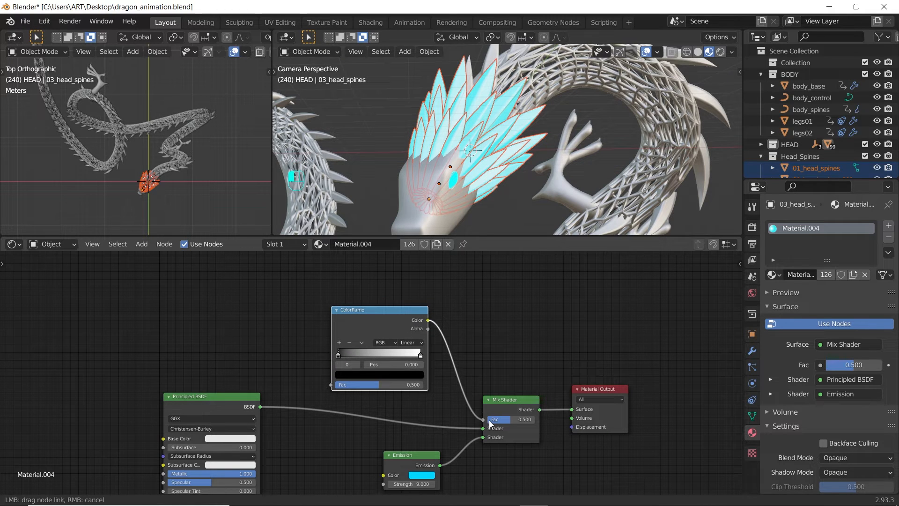
Step: Add a Wave Texture above the ColorRamp and link its Color into the ramp's Fac
key("shift+a")
left_click(196, 295)
type("wave")
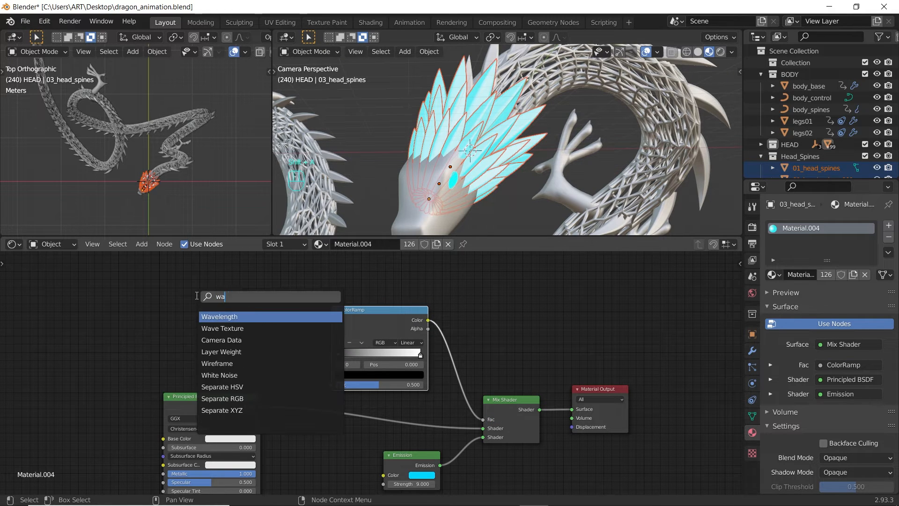
left_click(225, 327)
left_click(223, 285)
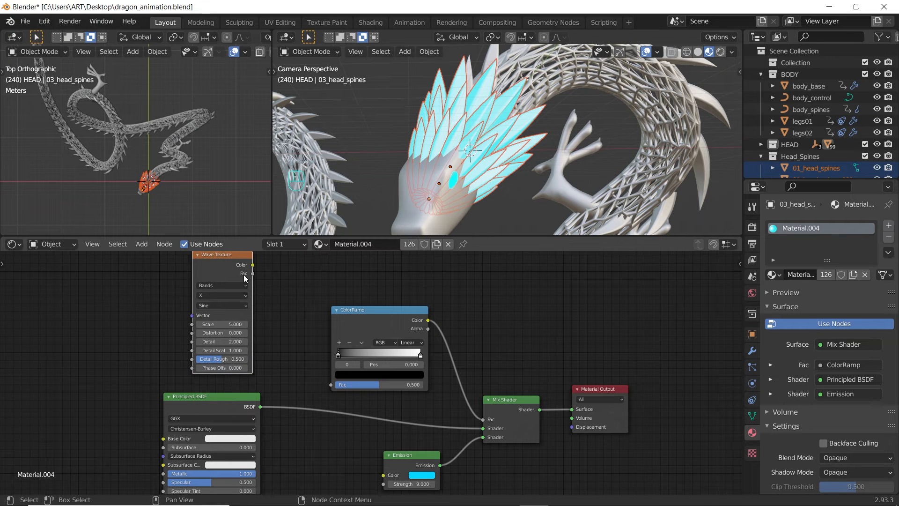
mouse_move(253, 265)
left_mouse_down()
mouse_move(286, 268)
mouse_move(324, 378)
mouse_move(336, 385)
left_mouse_up()
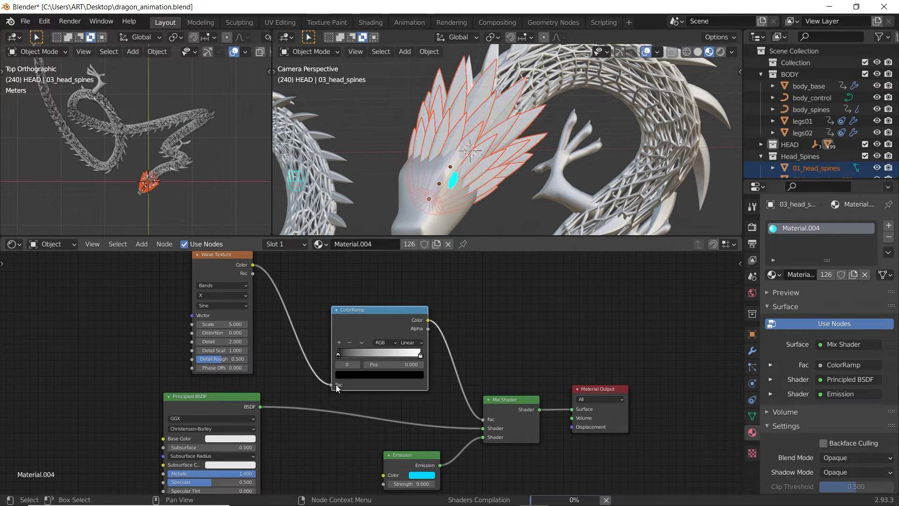
Step: Add Texture Coordinate and Mapping nodes to the Wave Texture, confirming Node Wrangler is enabled in Add-ons
key("ctrl+t")
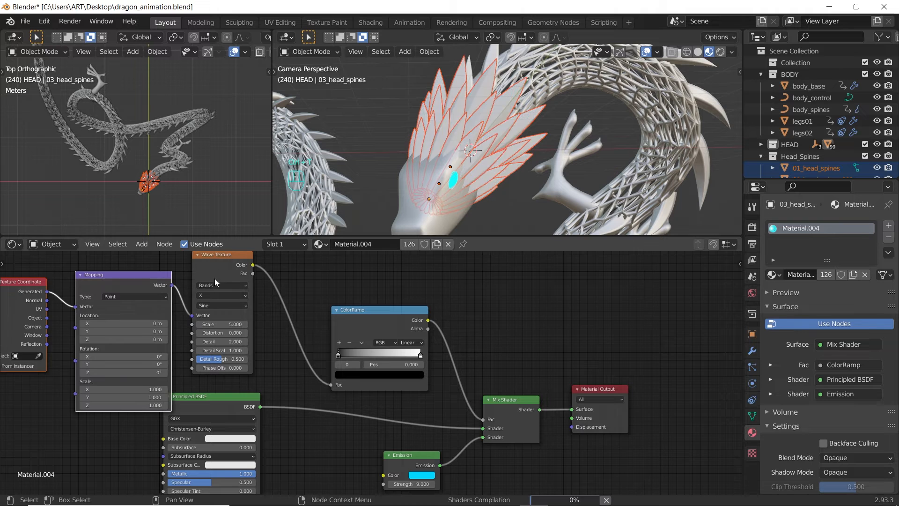
middle_click_drag(187, 289, 283, 298)
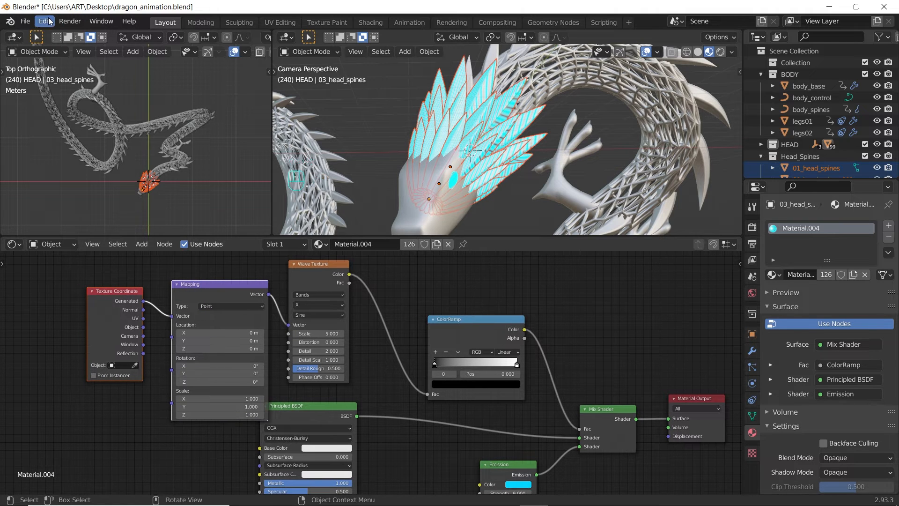
left_click(44, 21)
left_click(78, 188)
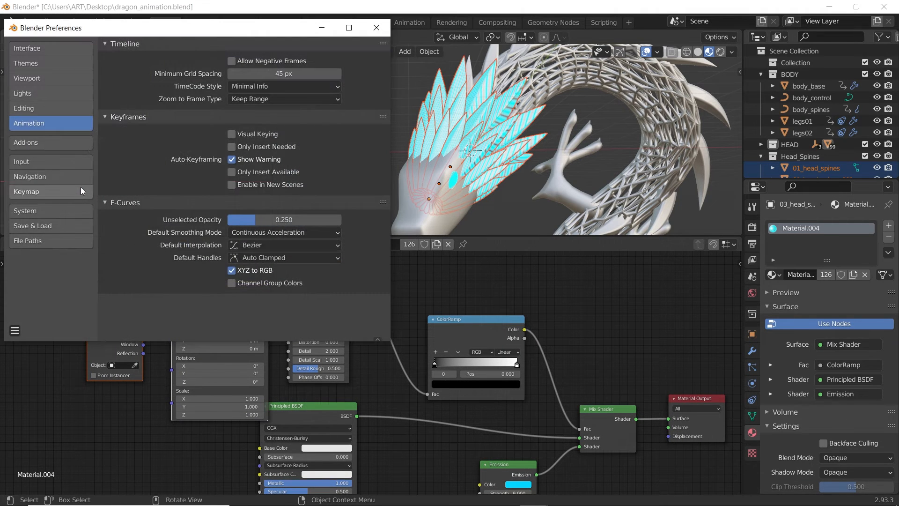
left_click(47, 149)
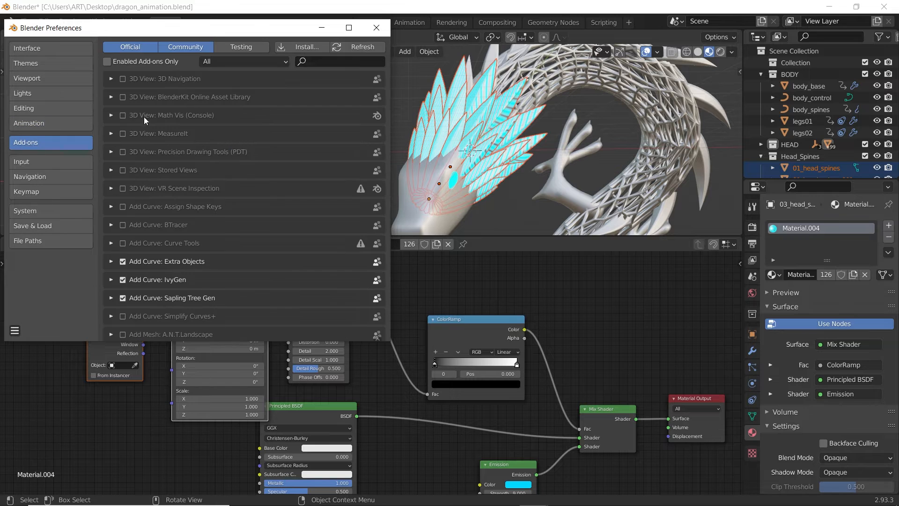
left_click(342, 61)
type("wra")
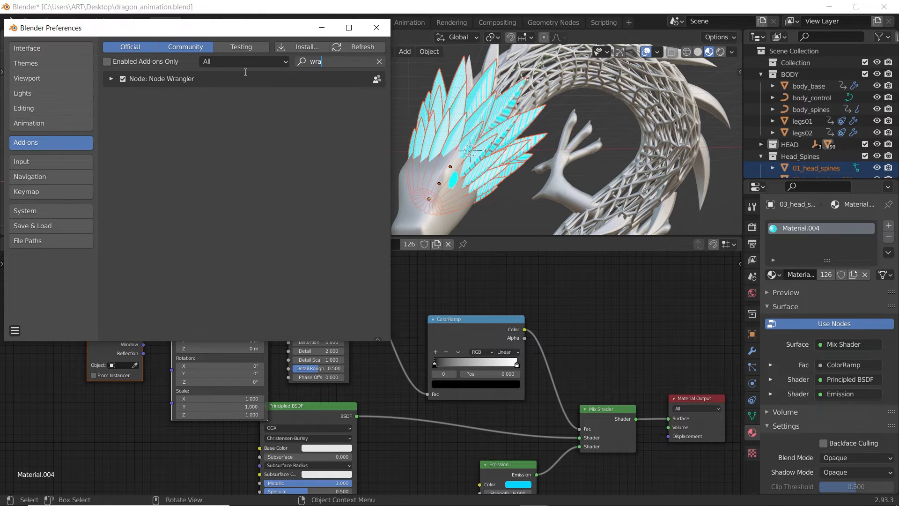
Step: Close Preferences and move the Texture Coordinate and Mapping nodes further left
left_click(380, 24)
key("g")
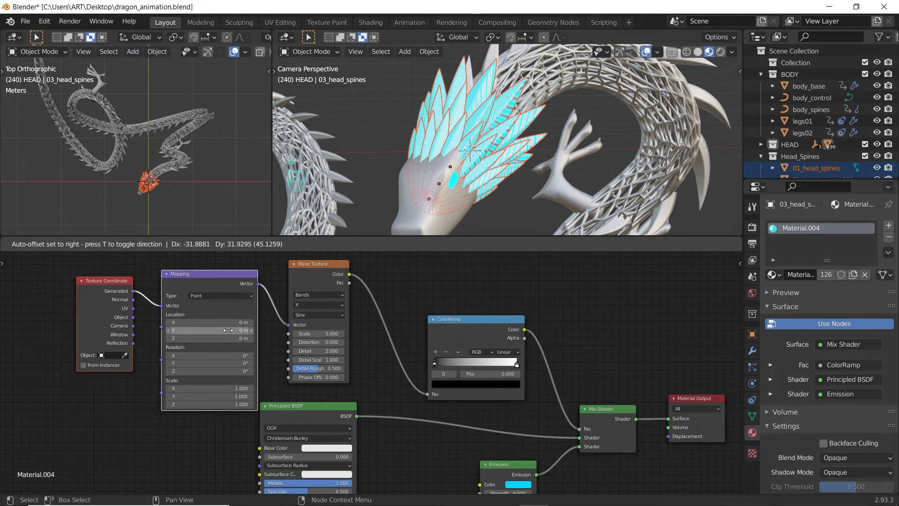
left_click(212, 333)
Step: Link Texture Coordinate Object to Mapping Vector and make the ColorRamp Constant with the white stop at 0.942
left_click_drag(115, 318, 142, 314)
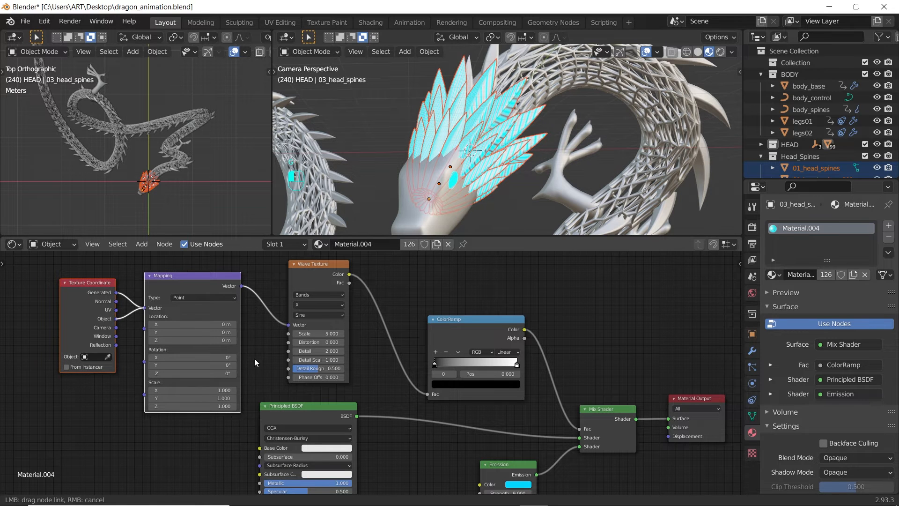
mouse_move(434, 364)
left_mouse_down()
mouse_move(506, 364)
mouse_move(497, 363)
left_mouse_up()
left_click(512, 352)
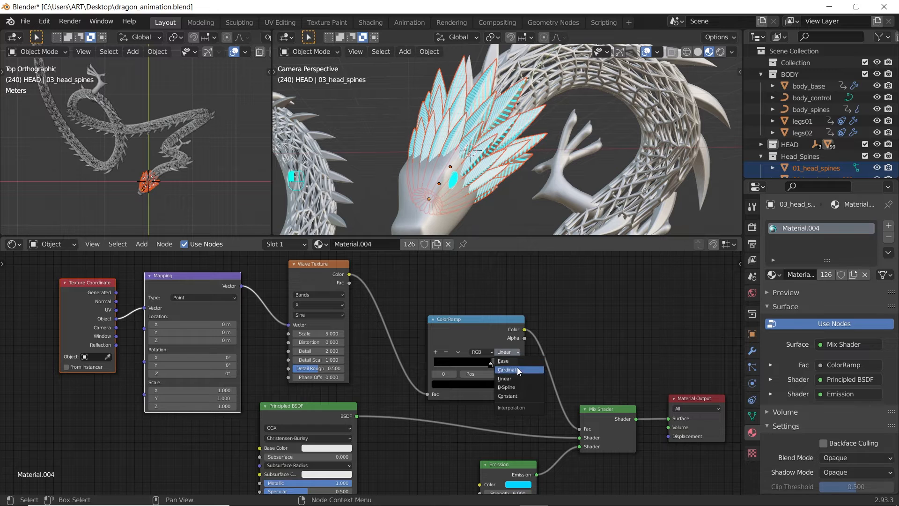
left_click(516, 396)
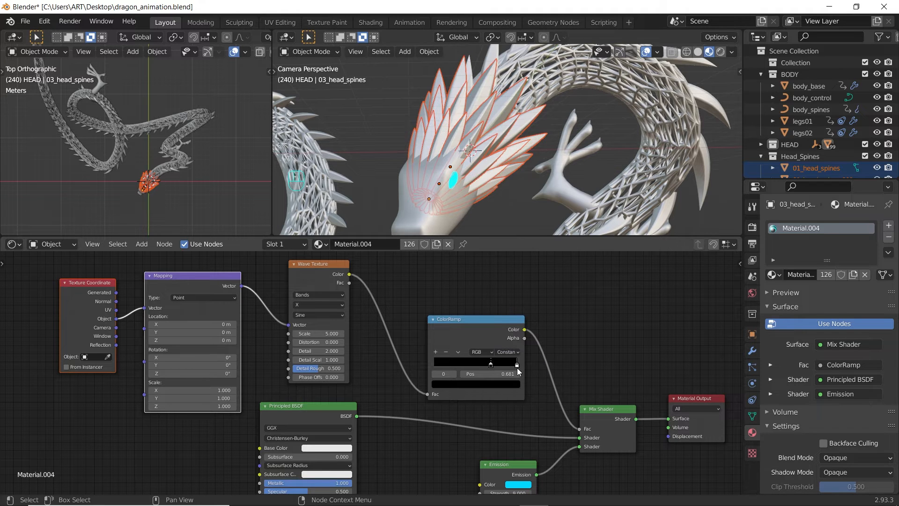
left_click_drag(516, 365, 512, 365)
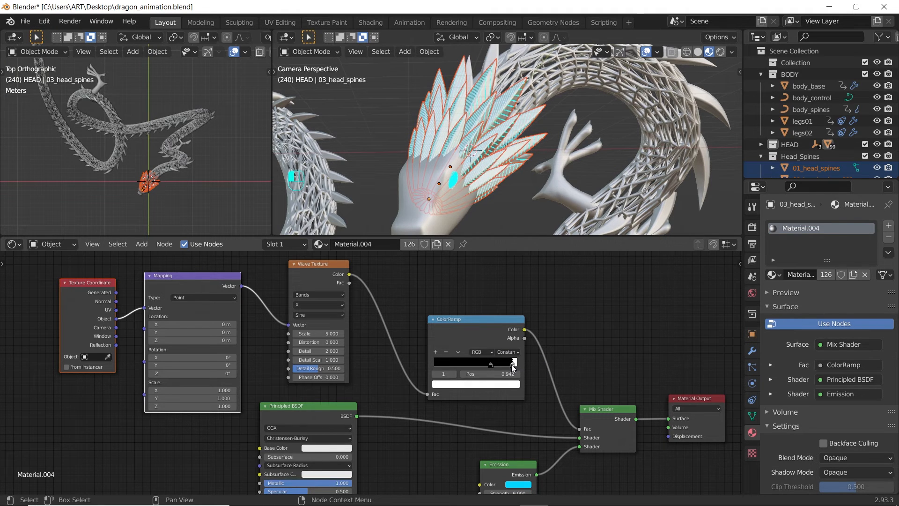
Step: Set wave Scale to 0.930 and Distortion to 19.260, and move the white stop to 0.978
scroll(474, 118, "up", 1)
scroll(474, 118, "up", 3)
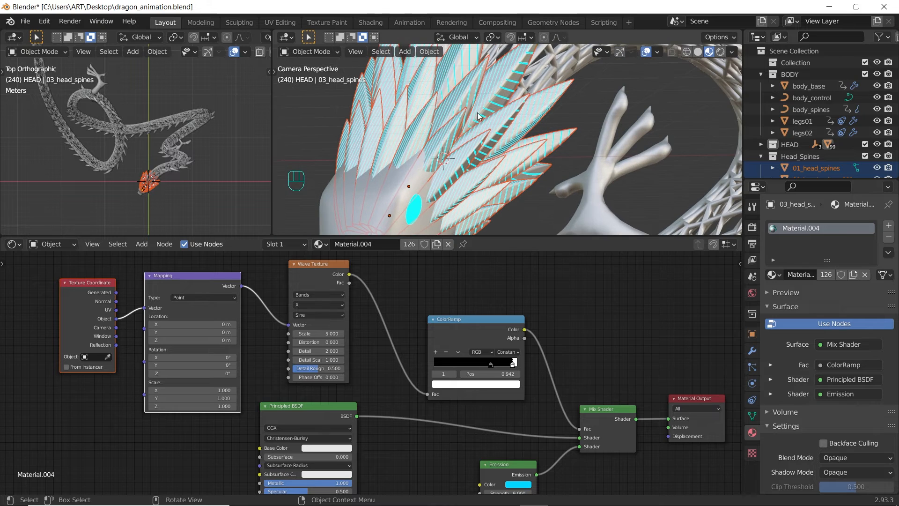
middle_click_drag(486, 140, 513, 126, "shift")
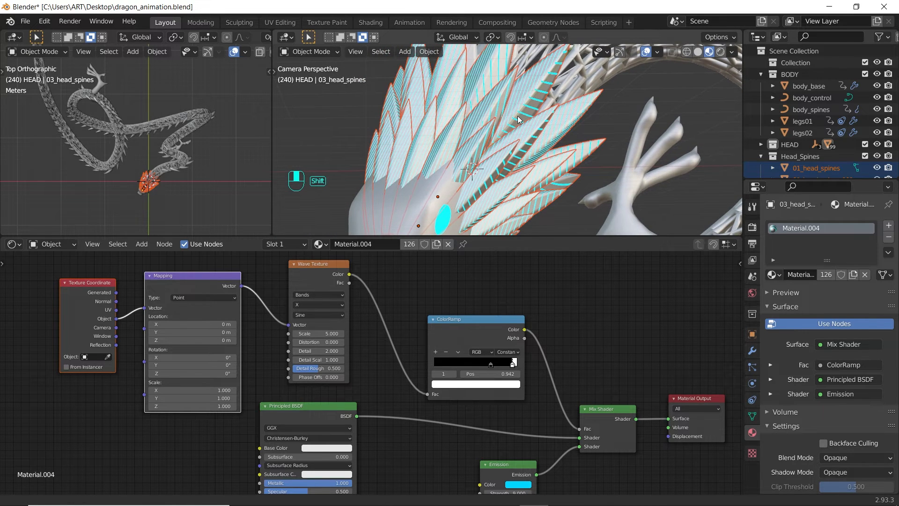
scroll(490, 375, "up", 3)
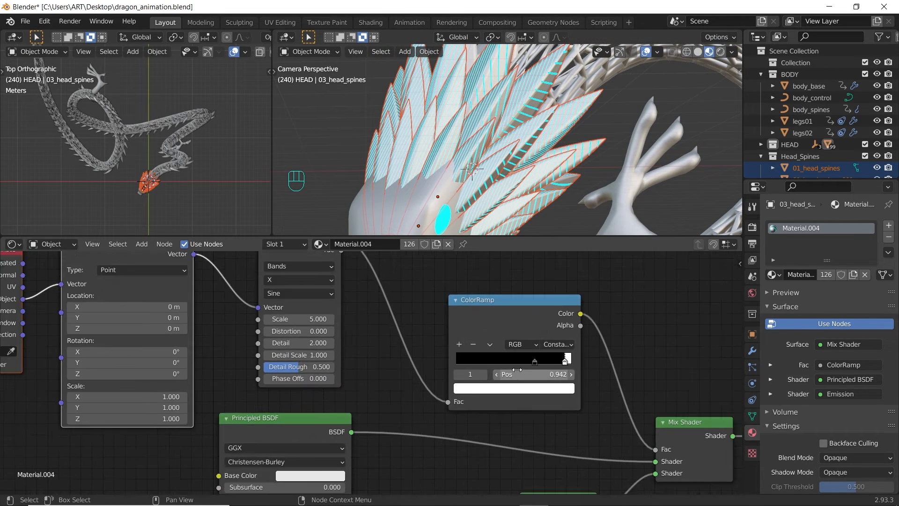
middle_click_drag(524, 346, 502, 358, "shift")
mouse_move(291, 331)
left_mouse_down("shift")
mouse_move(252, 331)
mouse_move(337, 342)
left_mouse_up("shift")
left_click_drag(255, 343, 255, 342, "shift")
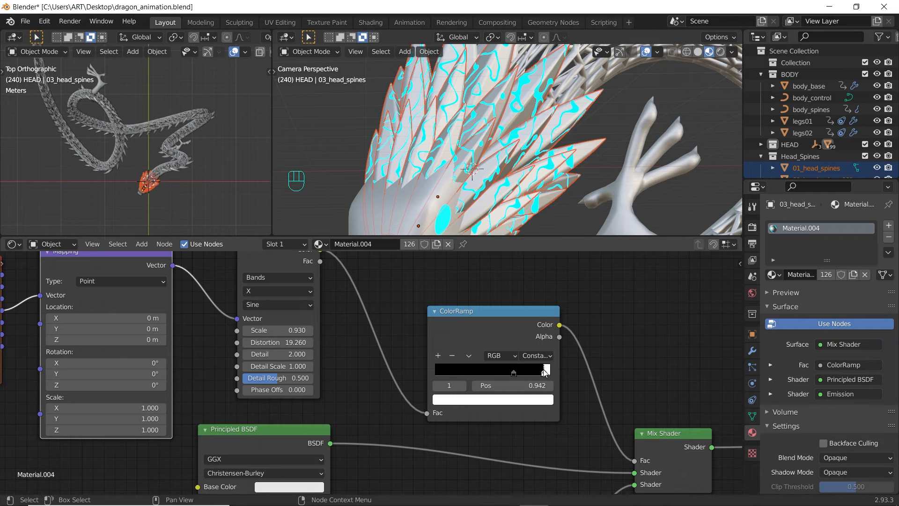
left_click_drag(544, 372, 548, 372)
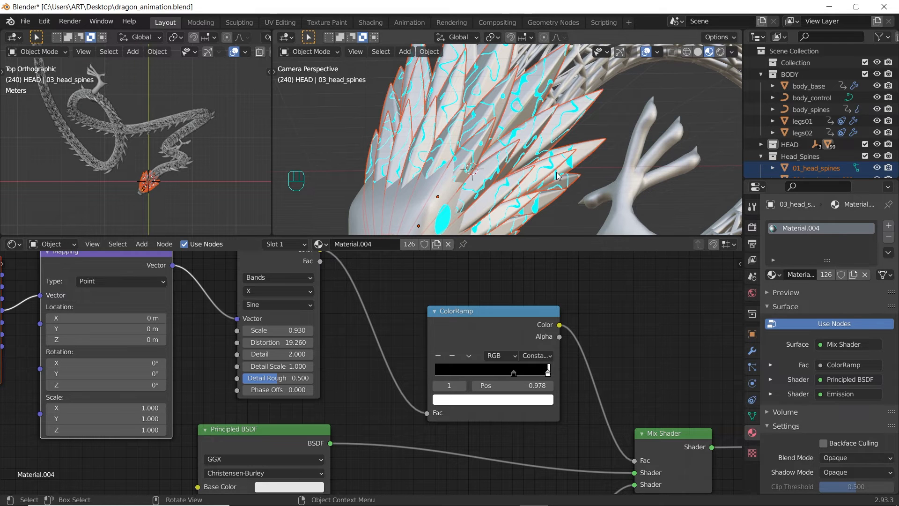
scroll(566, 160, "down", 6)
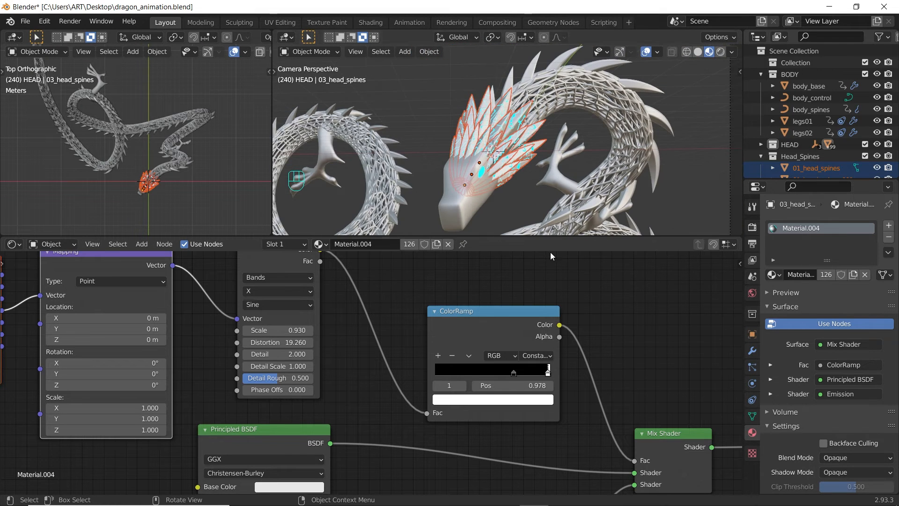
scroll(536, 161, "up", 6)
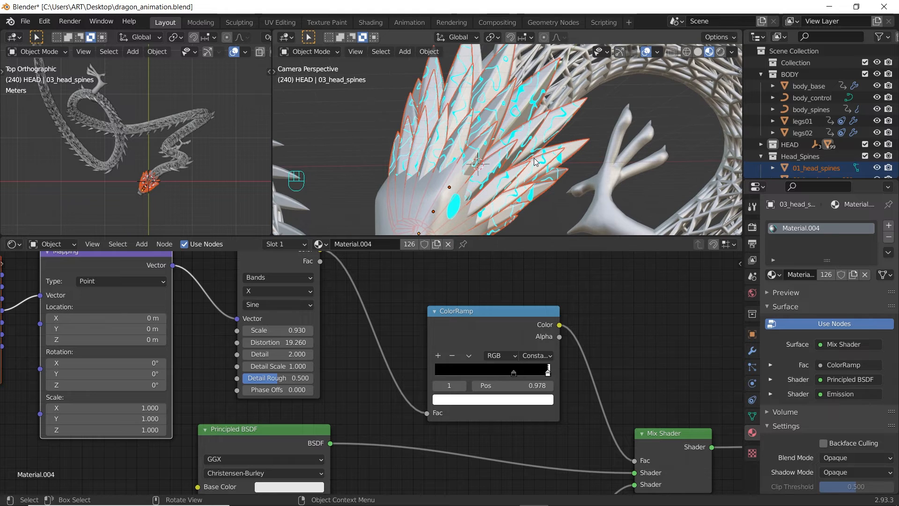
scroll(536, 161, "down", 1)
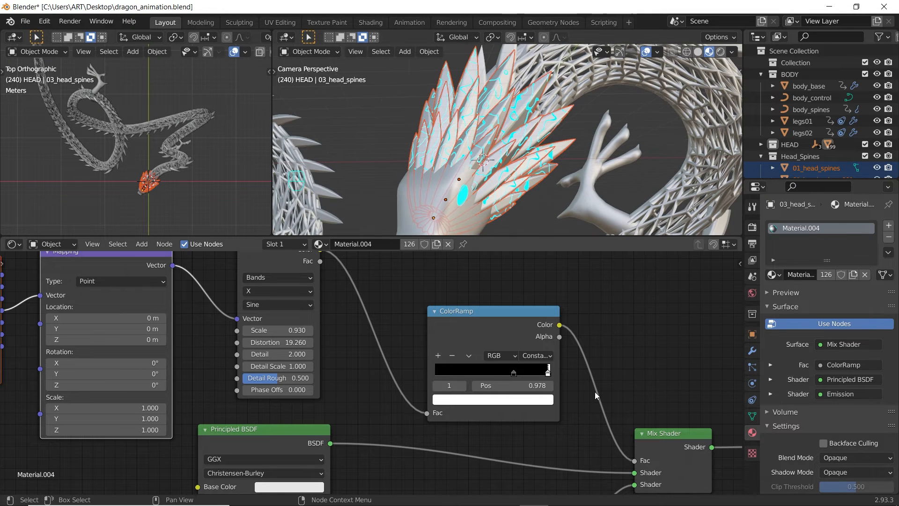
scroll(594, 392, "down", 3)
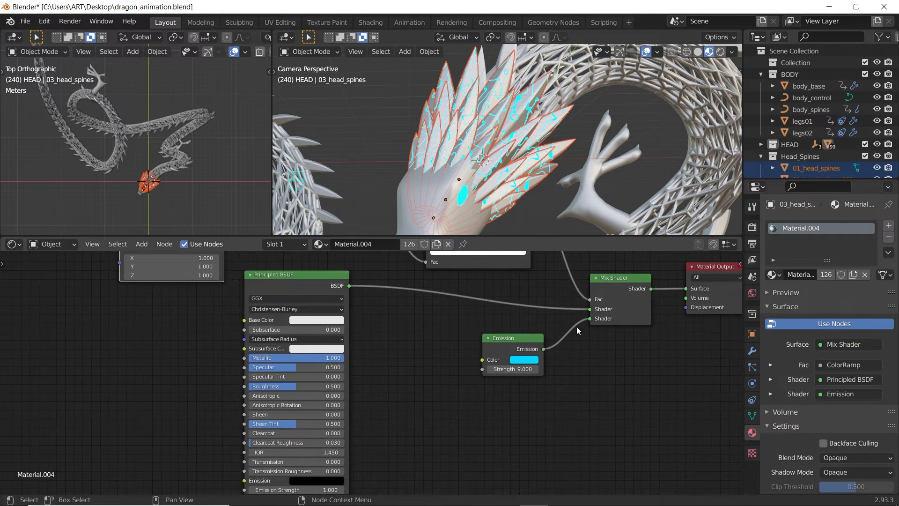
Step: Add a second ColorRamp to the left of the Emission node
middle_click_drag(577, 327, 508, 361)
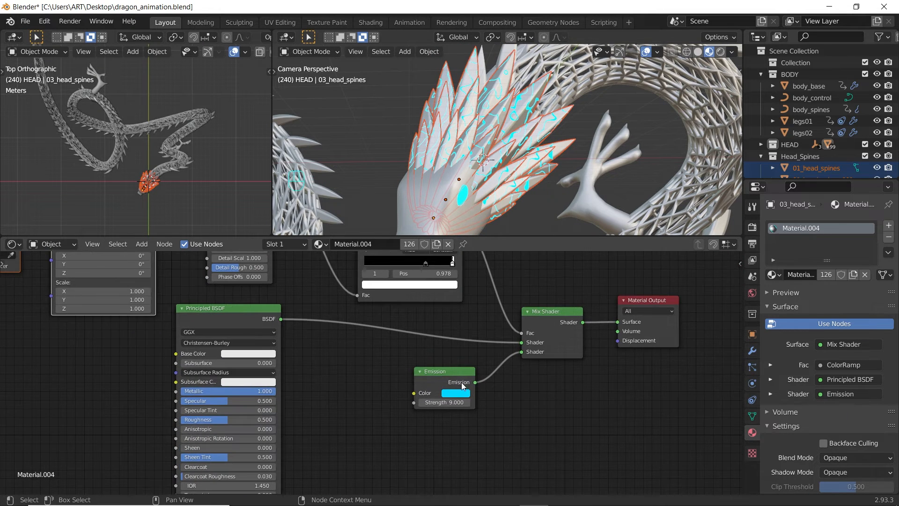
left_click_drag(449, 375, 488, 381)
key("shift+a")
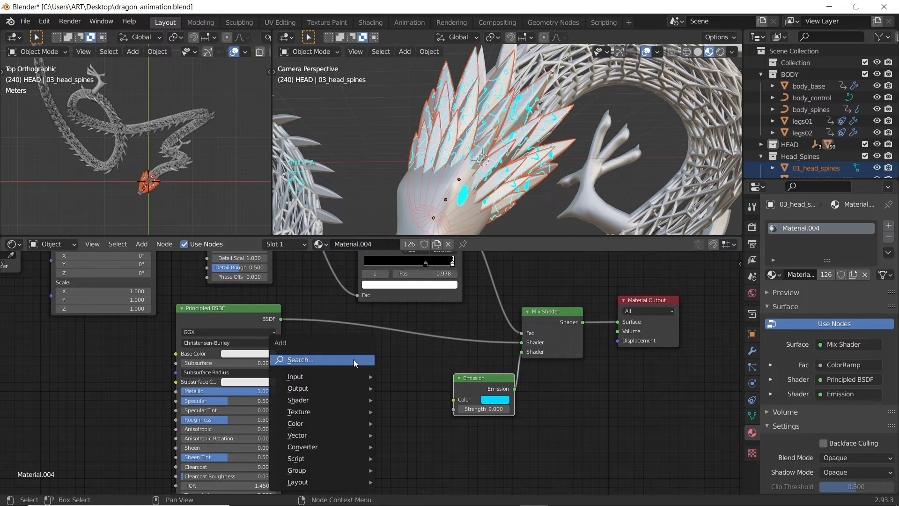
left_click(355, 360)
type("color")
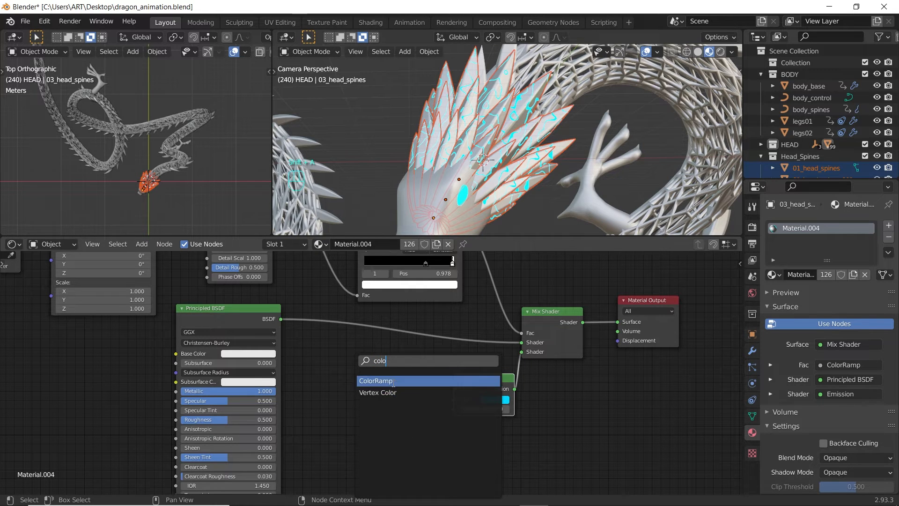
key("Return")
left_click(368, 389)
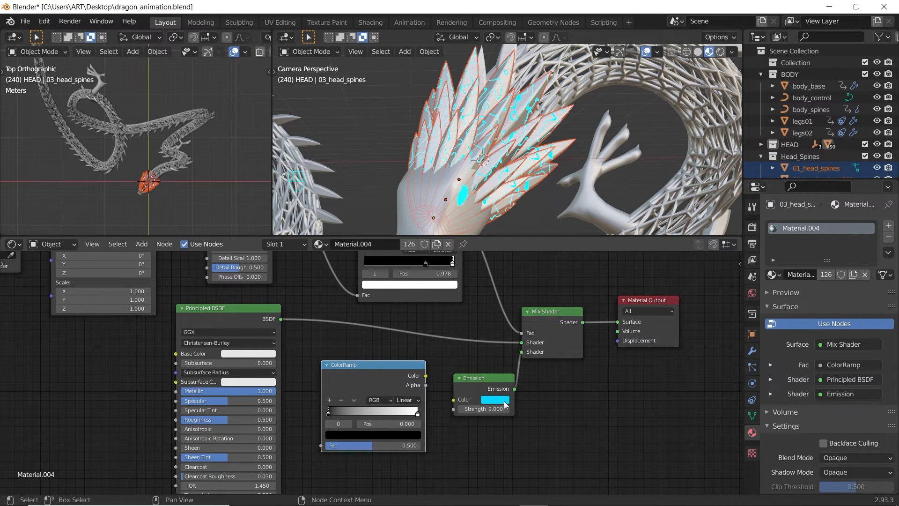
Step: Make the ramp run from cyan to bright green and connect it to the Emission Color
left_click_drag(343, 434, 342, 437)
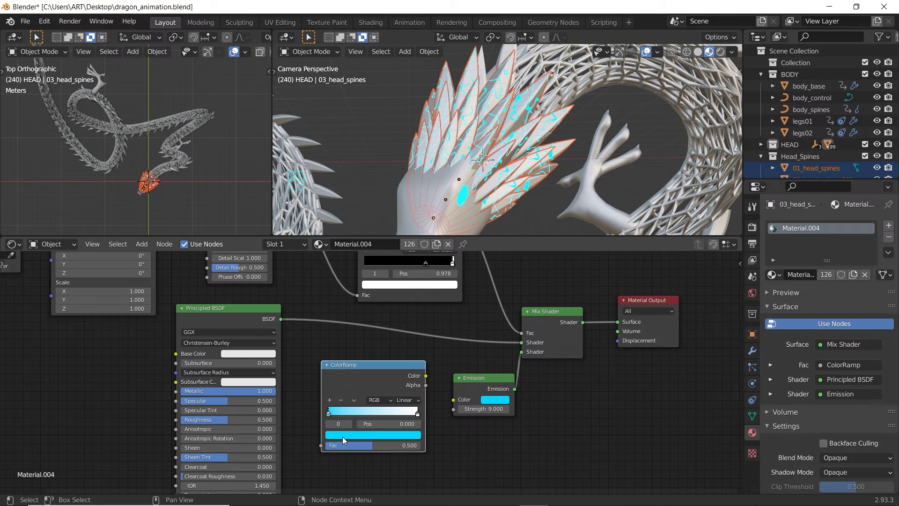
left_click(418, 414)
left_click(399, 435)
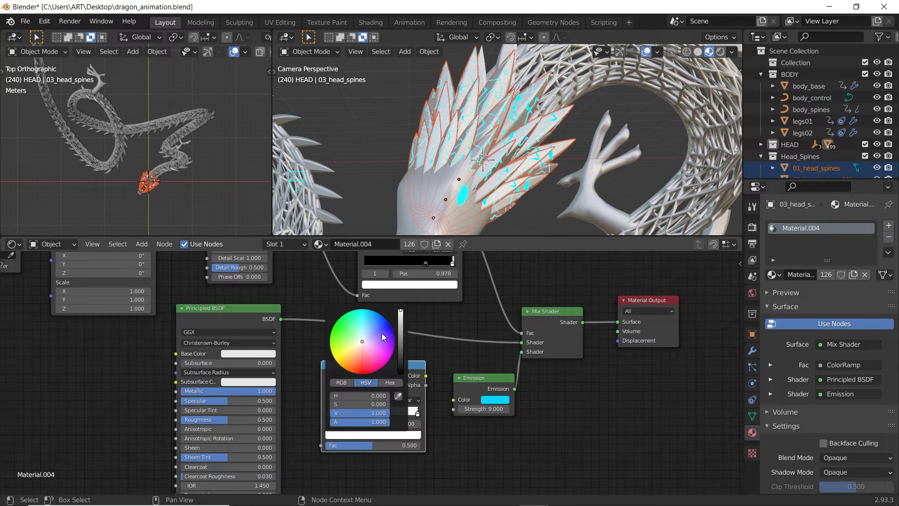
left_click_drag(381, 333, 331, 331)
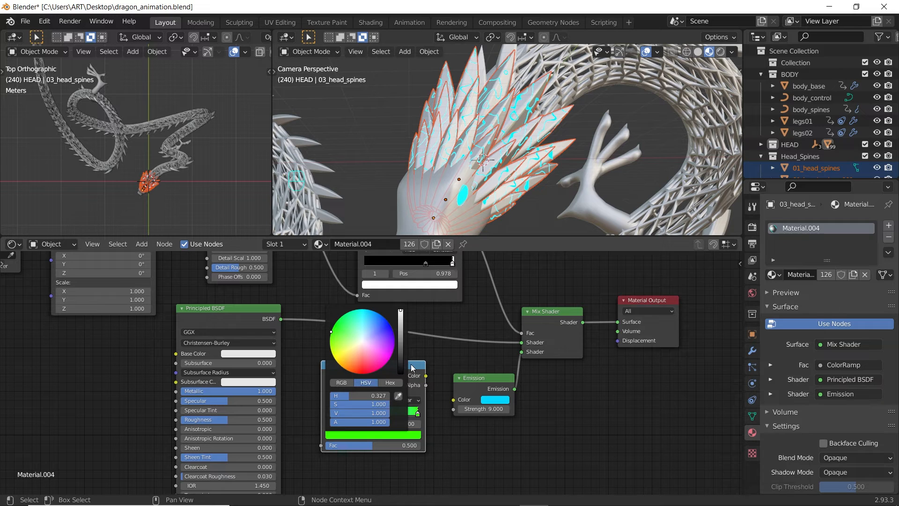
left_click_drag(426, 376, 455, 402)
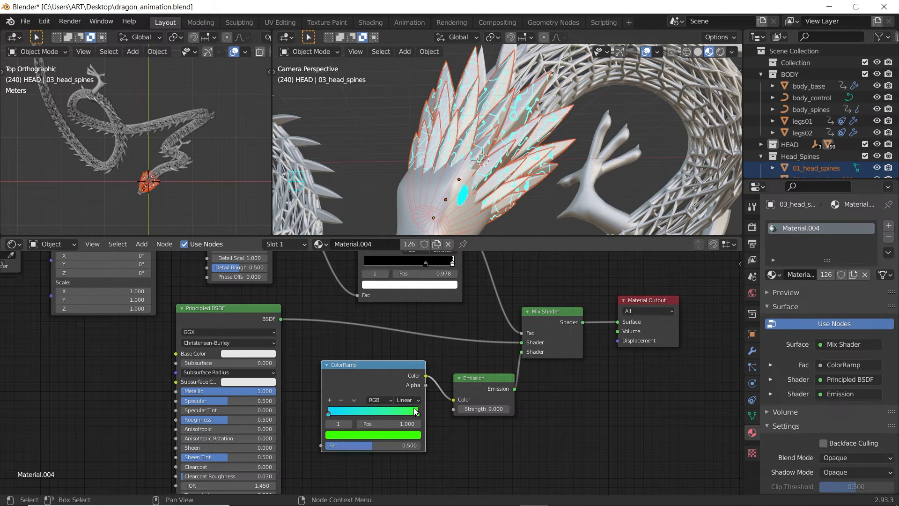
Step: Set the ramp to Constant with the green stop at 0.5, and move the Principled BSDF left
left_click(409, 404)
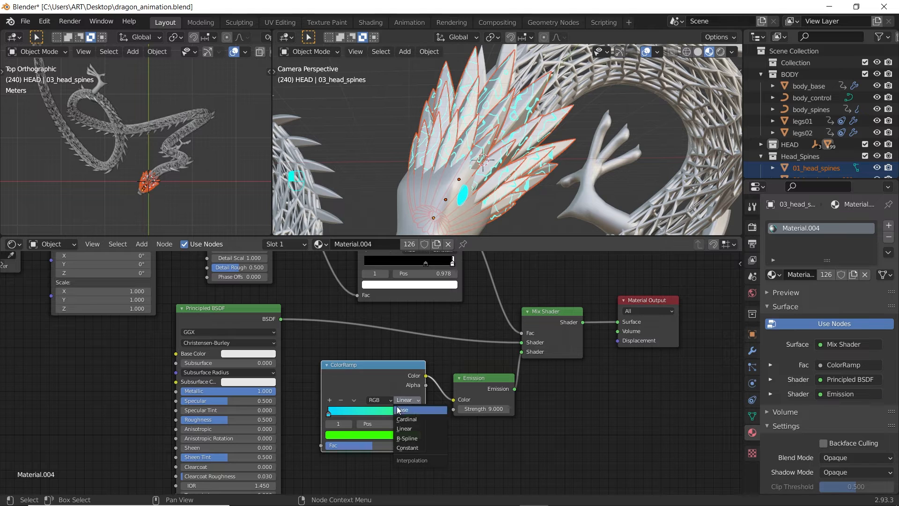
left_click(412, 448)
left_click_drag(421, 416, 369, 414)
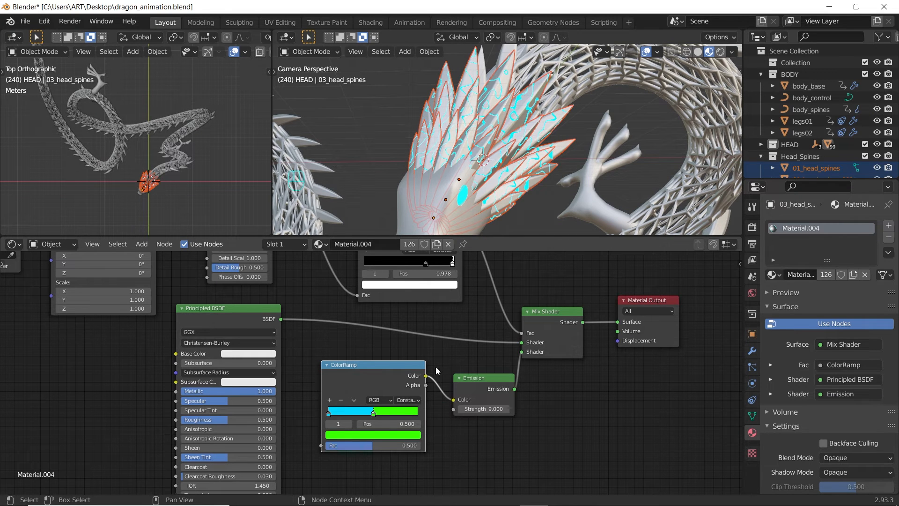
left_click_drag(257, 307, 129, 344)
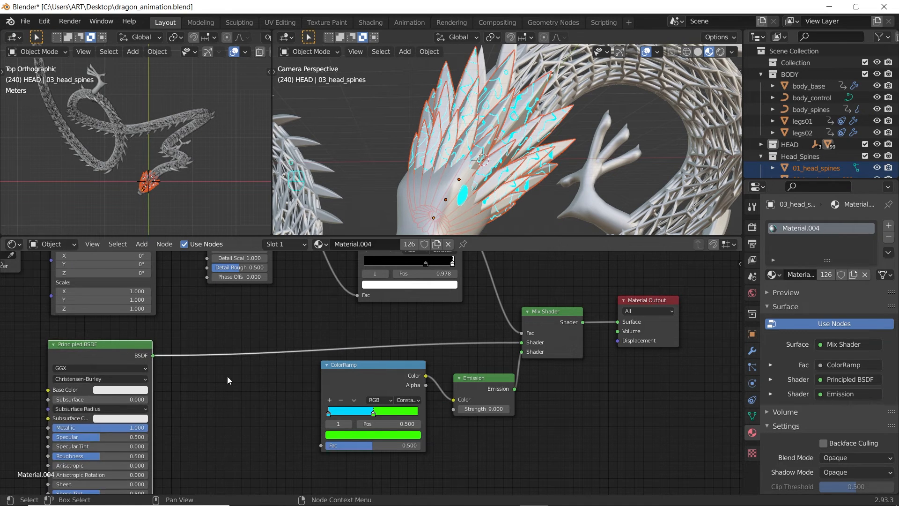
Step: Add an Object Info node and feed its Random output into the second ColorRamp's Fac
key("shift+a")
left_click(224, 372)
type("o")
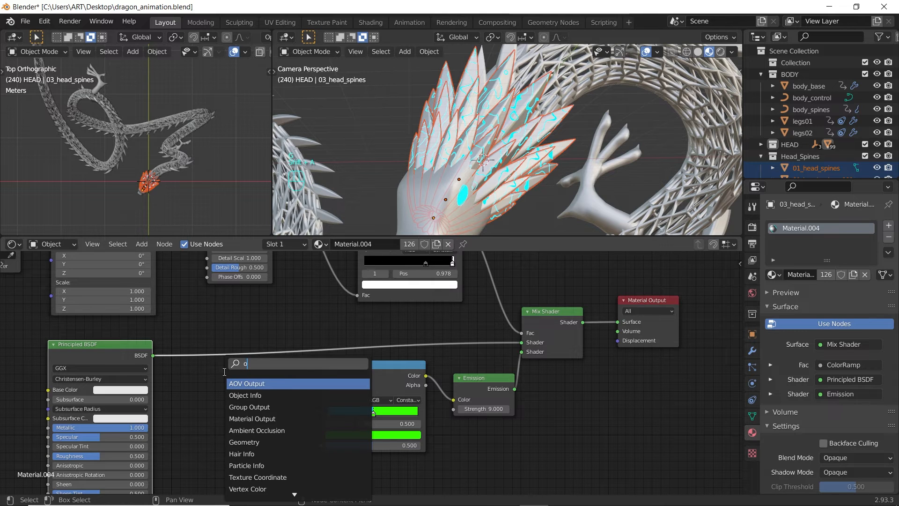
type("bj")
key("Return")
left_click(268, 432)
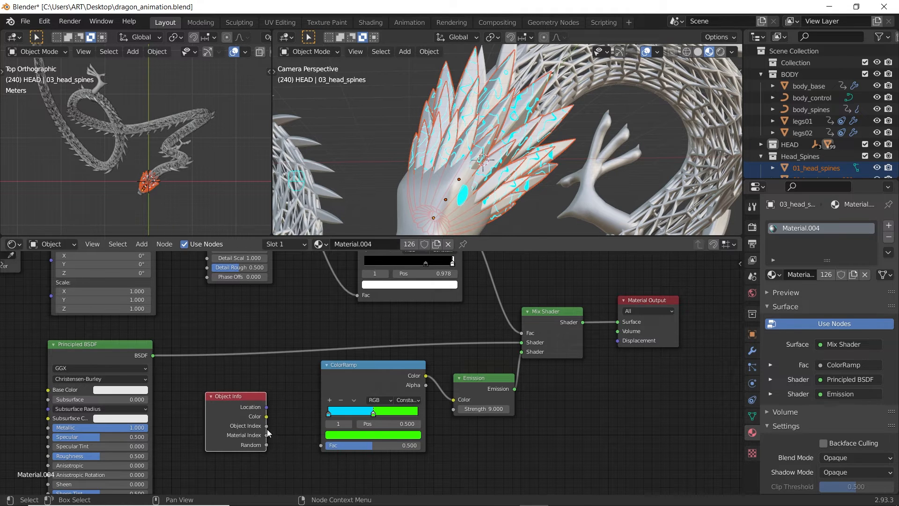
left_click_drag(268, 445, 321, 445)
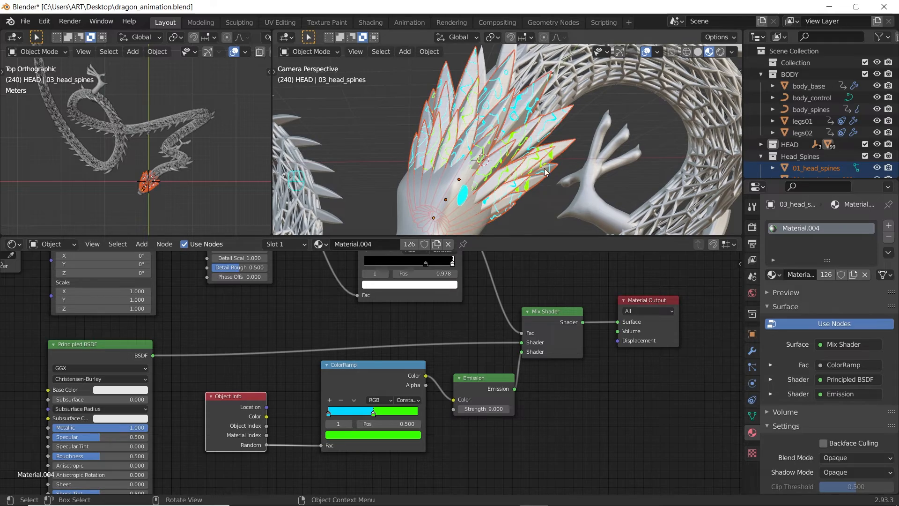
middle_click_drag(545, 172, 510, 180)
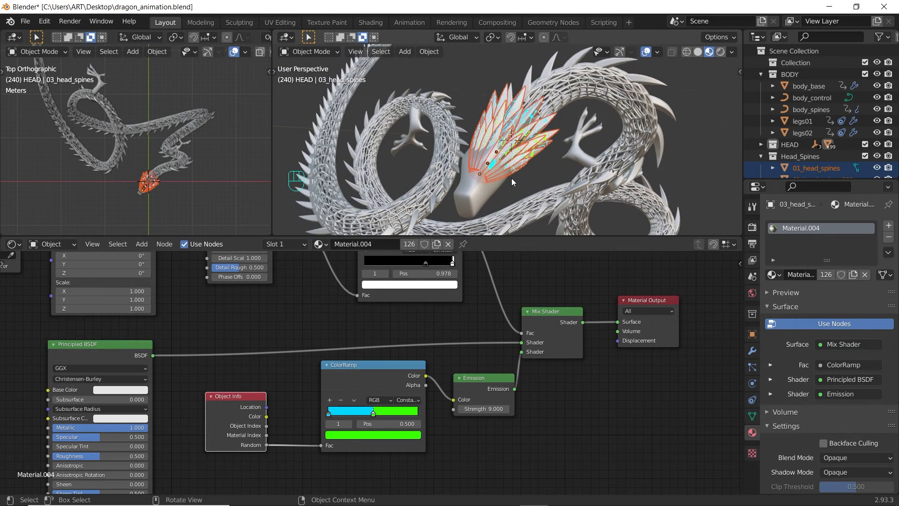
Step: Remove body_spines' Curve modifier and convert the object to a mesh
left_click(580, 49)
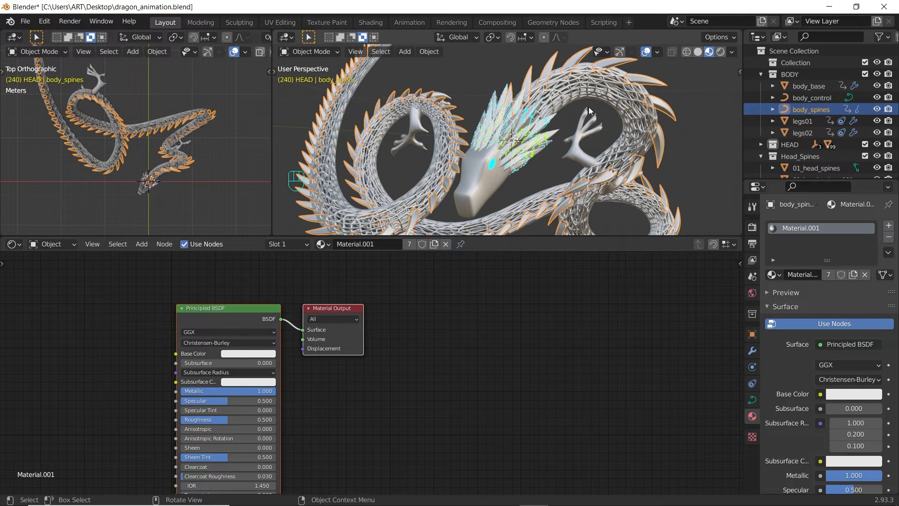
left_click(752, 351)
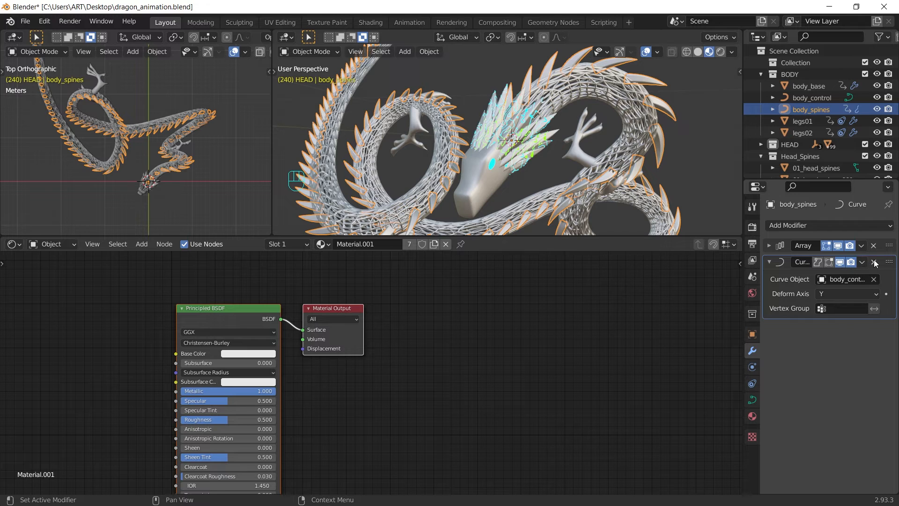
left_click(874, 261)
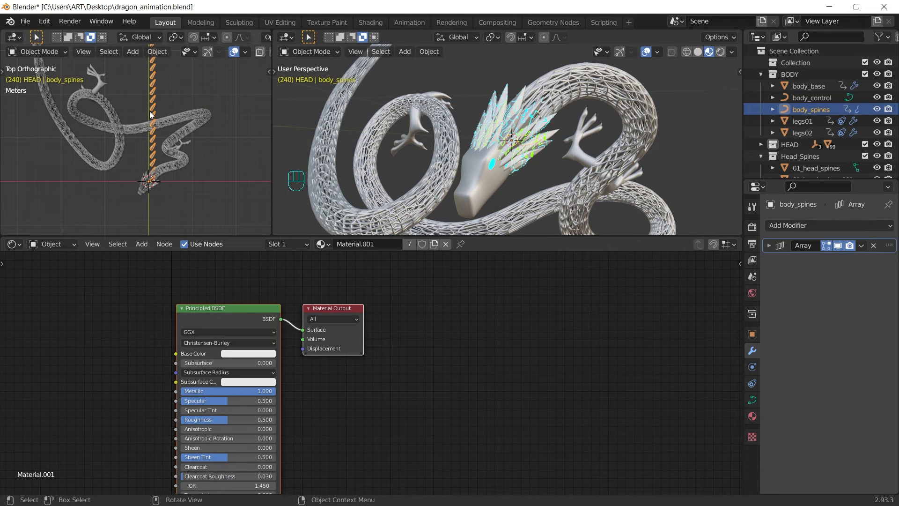
middle_click_drag(149, 111, 167, 144, "shift")
right_click(109, 95)
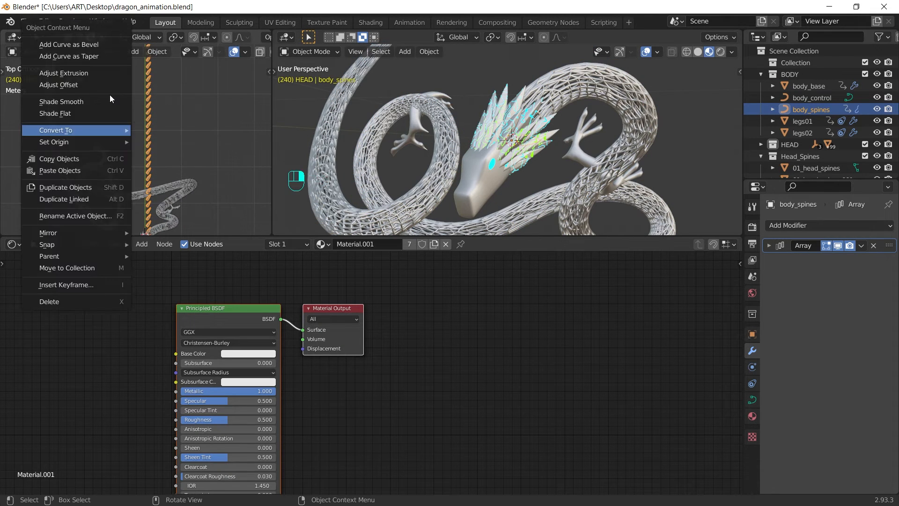
mouse_move(94, 133)
left_click(149, 142)
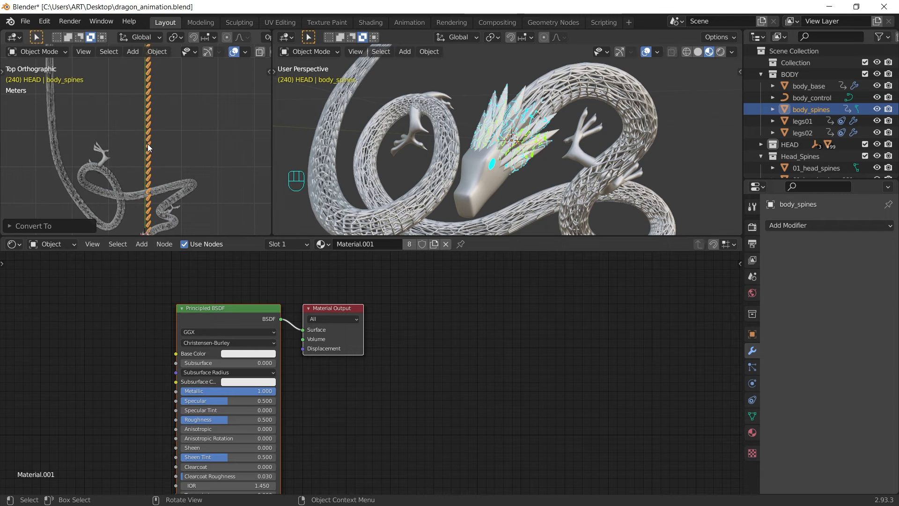
Step: Add a Curve modifier to body_spines using body_control with Deform Axis Y
left_click(805, 226)
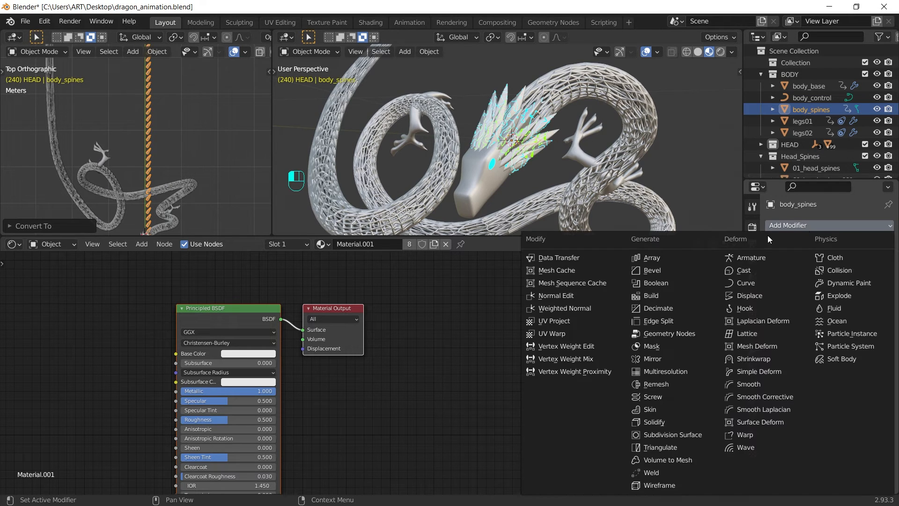
left_click(750, 281)
left_click(824, 264)
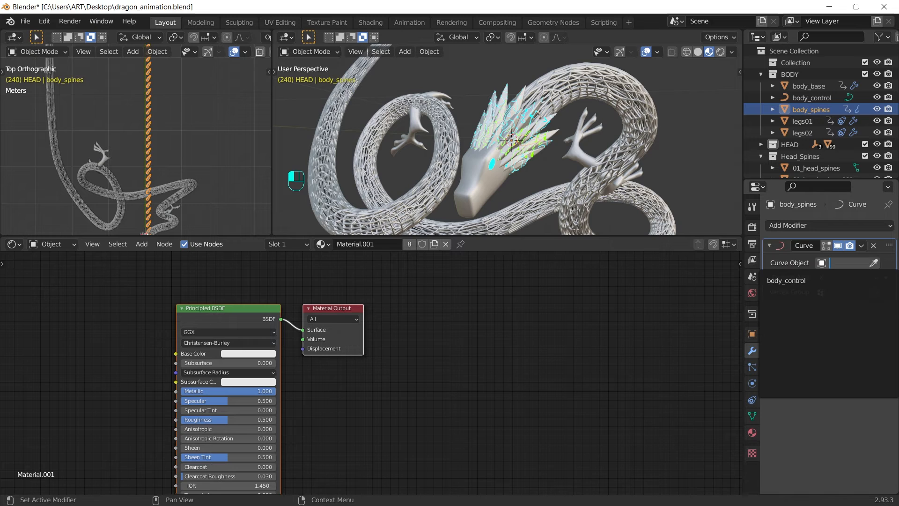
left_click(799, 281)
left_click(839, 277)
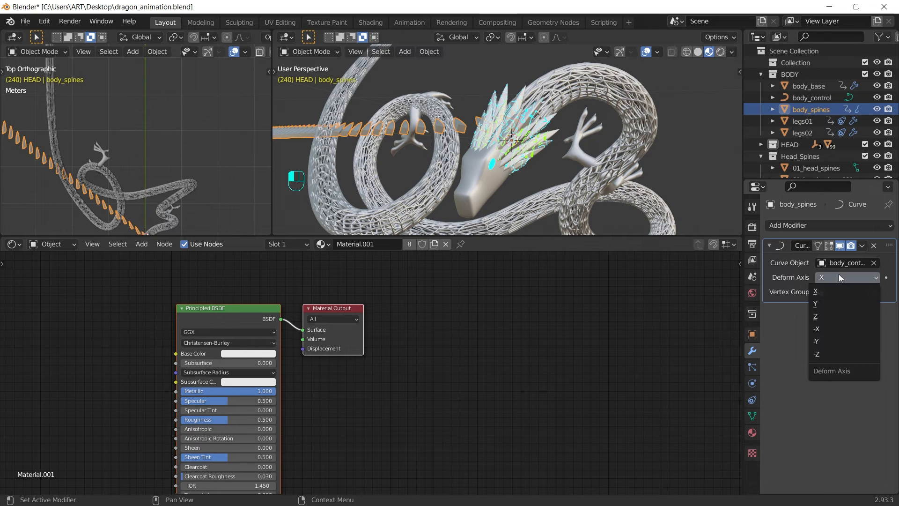
left_click(821, 306)
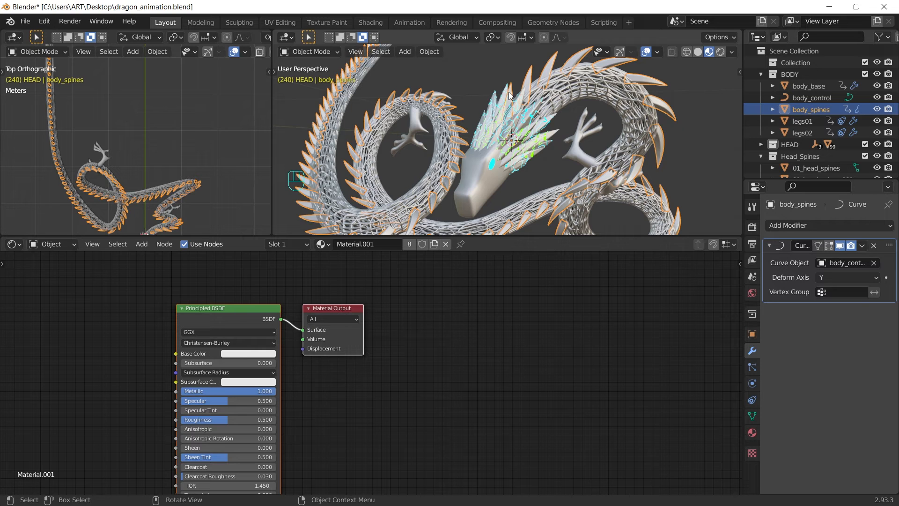
Step: Separate the body spines mesh by loose parts in Edit Mode
key("Tab")
key("p")
left_click(171, 108)
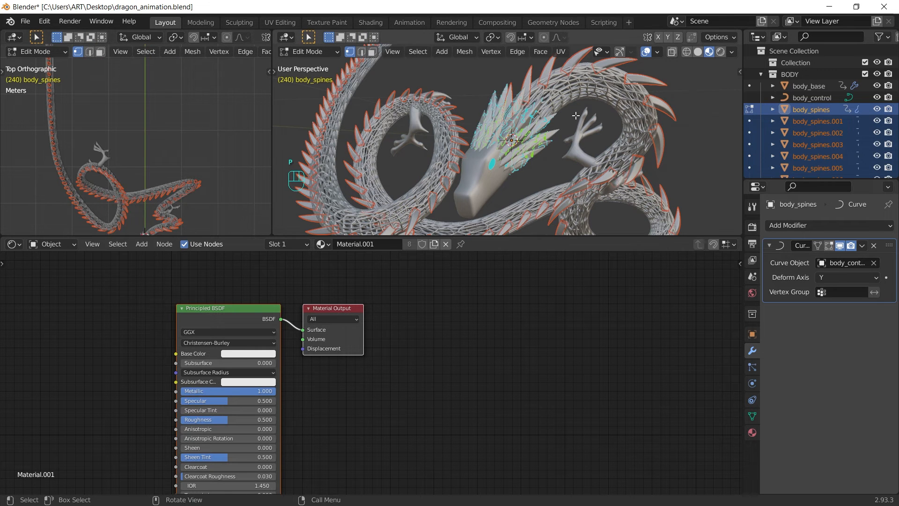
key("Tab")
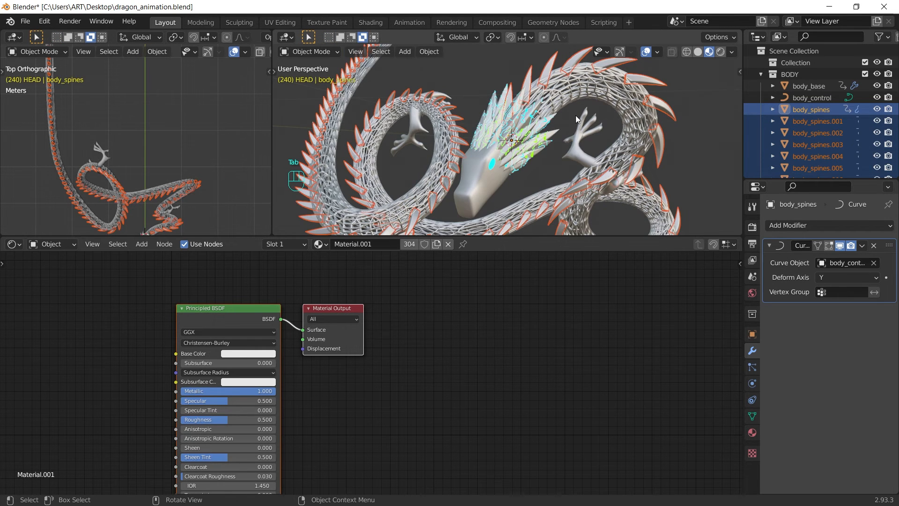
Step: Move the separated spines into a new collection named Body_Spines
key("m")
left_click(575, 115)
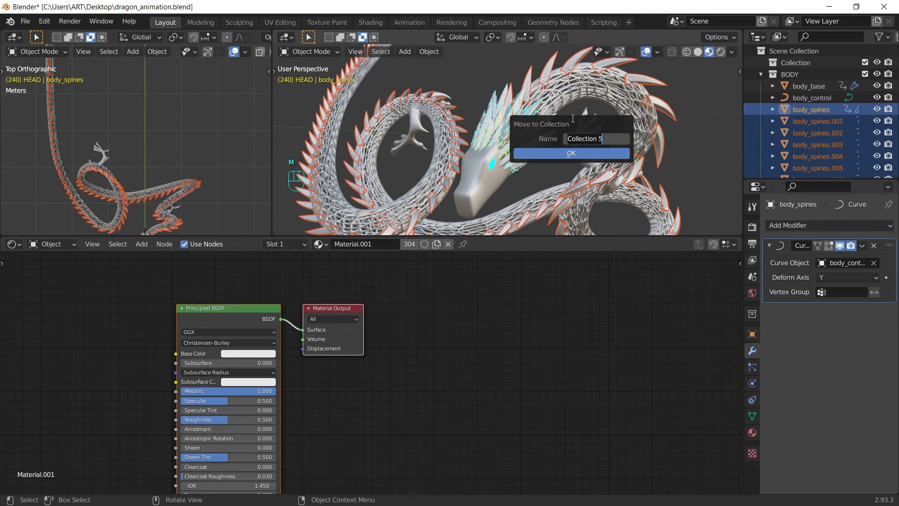
type("Body")
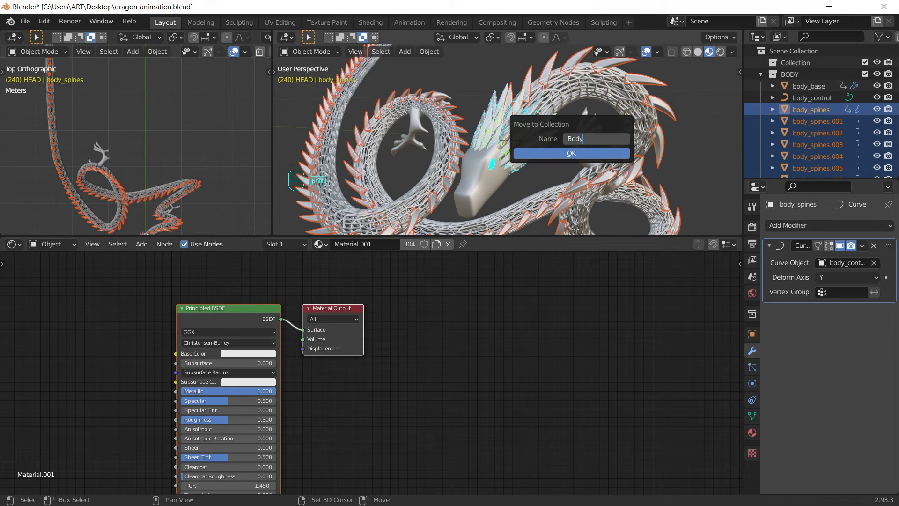
type("_Spines")
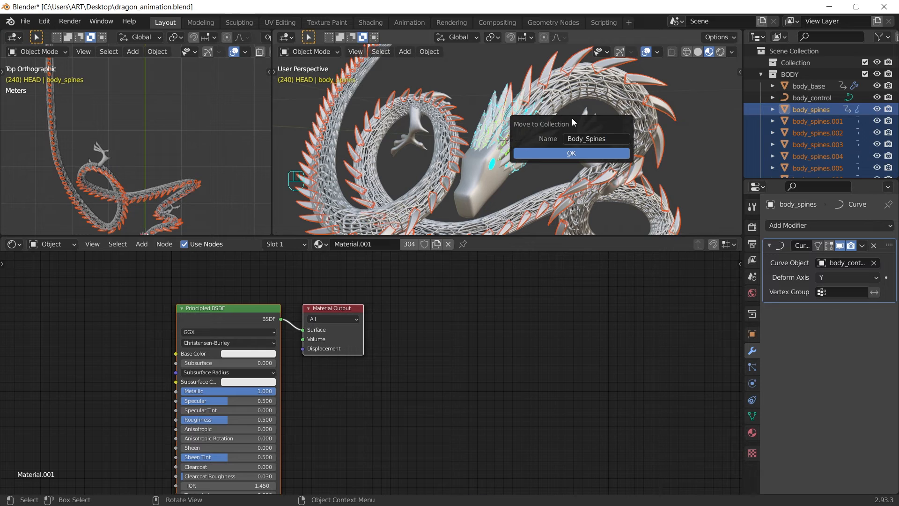
key("Return")
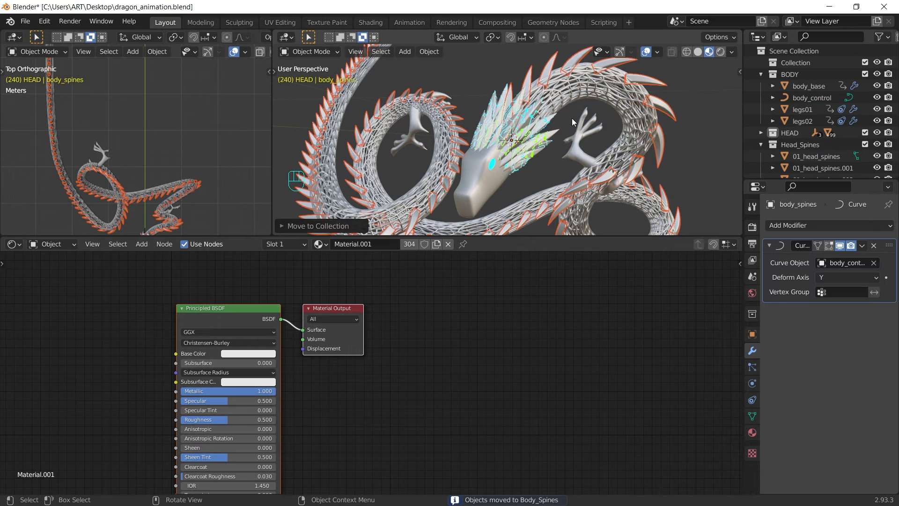
left_click(499, 97)
Step: Link the head spine's Material.004 to all selected body spines with Ctrl+L, then inspect the result
key("ctrl+l")
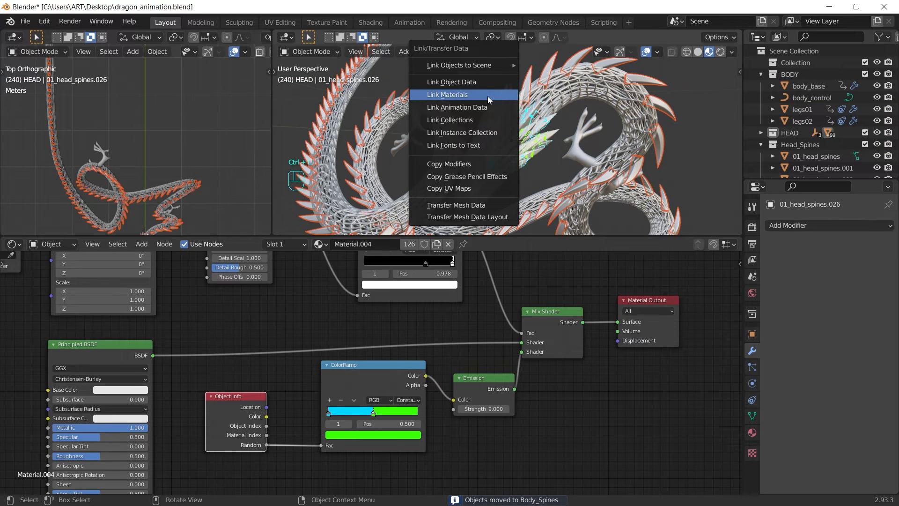
left_click(484, 97)
left_click(702, 153)
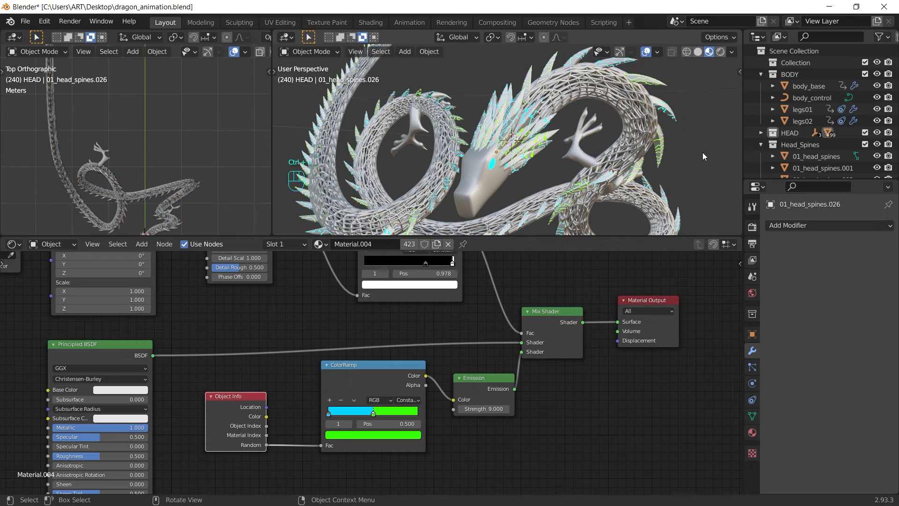
middle_click_drag(702, 153, 610, 161)
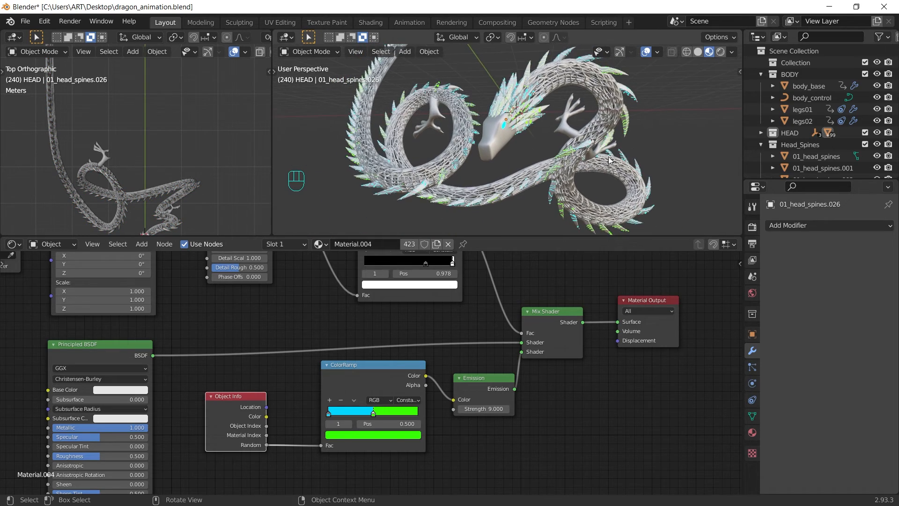
scroll(516, 136, "up", 2)
middle_click_drag(496, 130, 593, 126)
left_click(512, 117)
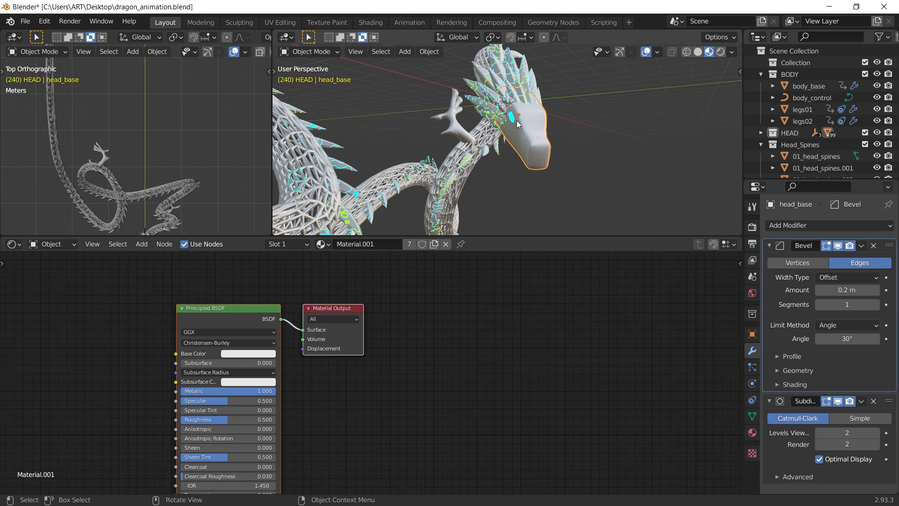
Step: Separate the dragon's eyes mesh into loose parts
left_click(510, 122)
key("Tab")
key("KP_Decimal")
key("p")
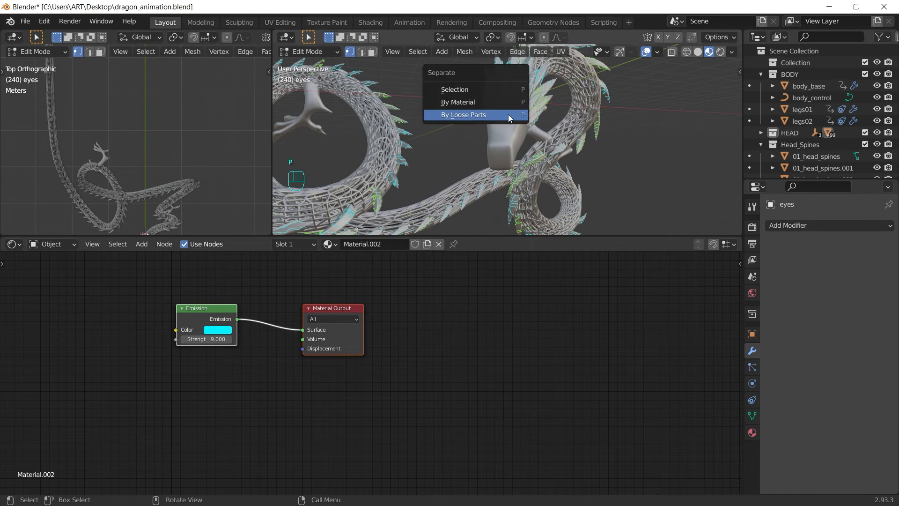
left_click(508, 116)
key("Tab")
Step: Give eyes.001 its own material with green emission, and switch the lower editor to Timeline
left_click(523, 118)
left_click(752, 432)
left_click(853, 274)
left_click(852, 364)
left_click(782, 223)
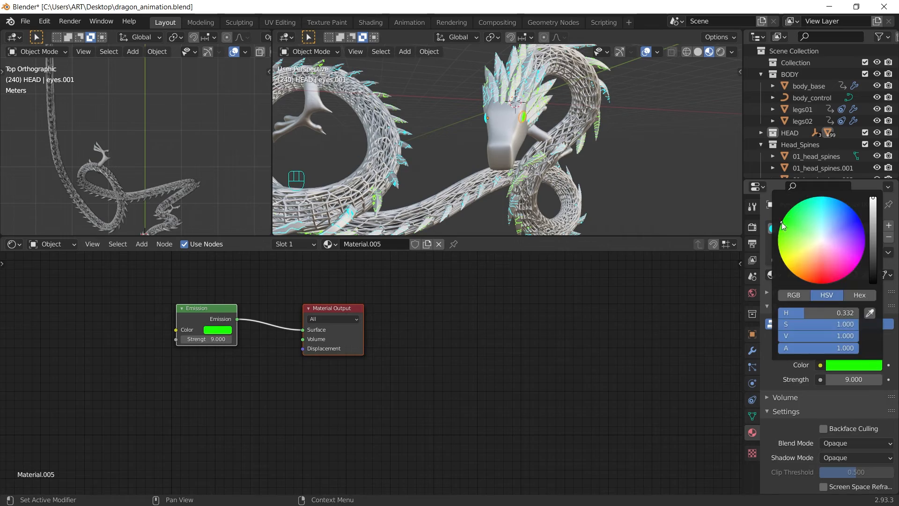
mouse_move(546, 128)
middle_mouse_down()
mouse_move(497, 142)
mouse_move(563, 194)
mouse_move(606, 137)
mouse_move(551, 126)
middle_mouse_up()
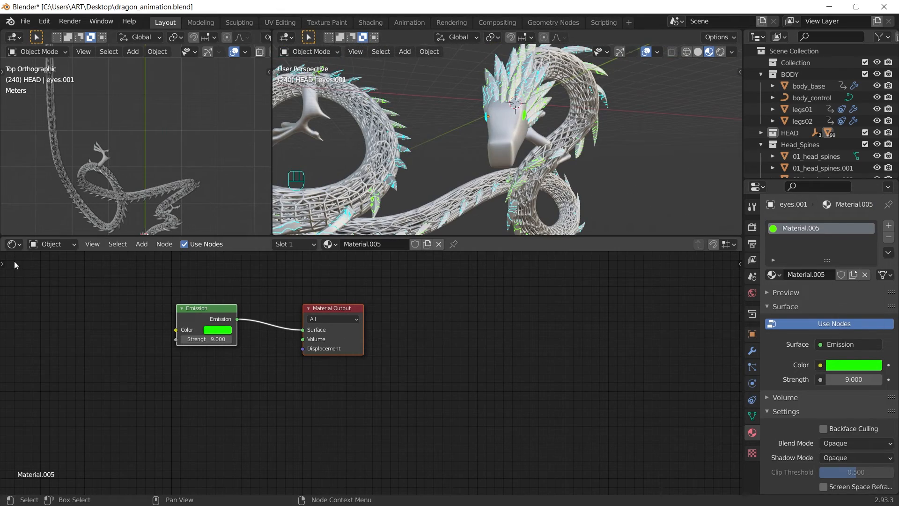
left_click(18, 246)
left_click(190, 289)
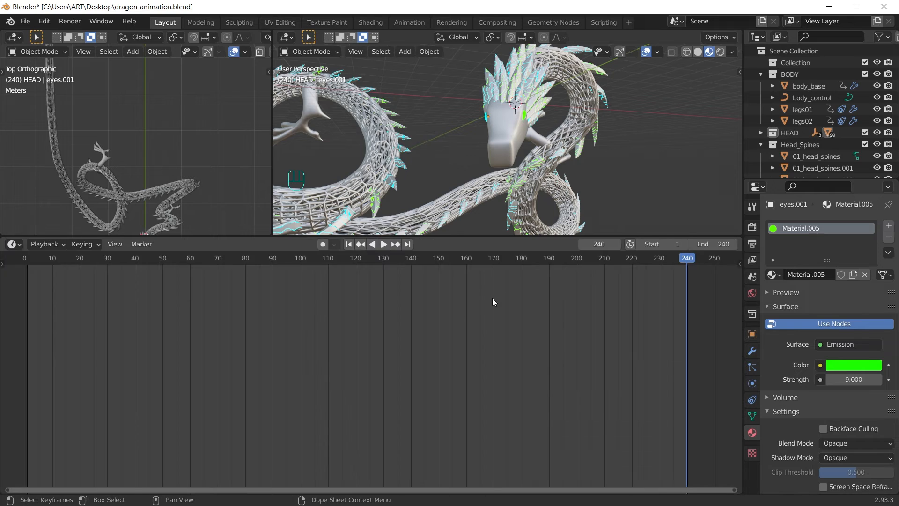
Step: Enlarge the 3D views and frame the whole dragon in the camera view
left_click_drag(540, 237, 542, 434)
key("KP_0")
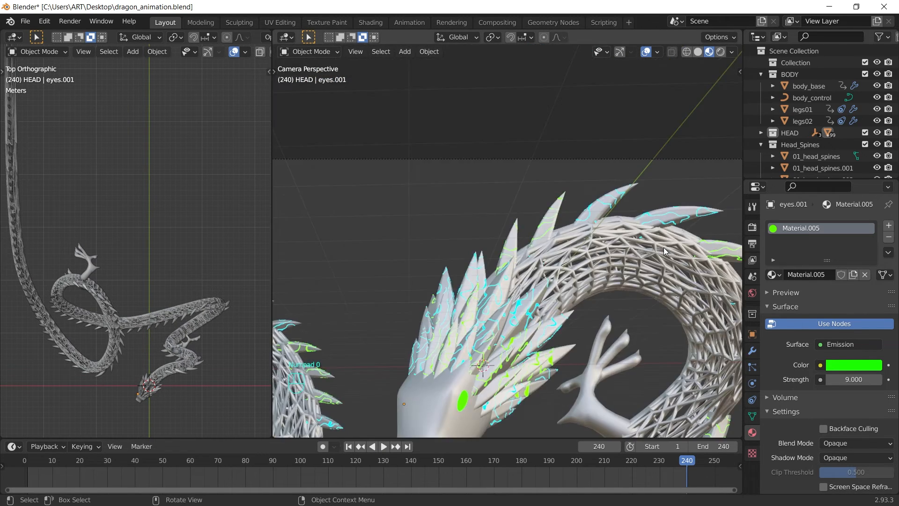
scroll(664, 247, "down", 6)
mouse_move(589, 234)
middle_mouse_down("shift")
mouse_move(591, 207)
mouse_move(602, 223)
middle_mouse_up("shift")
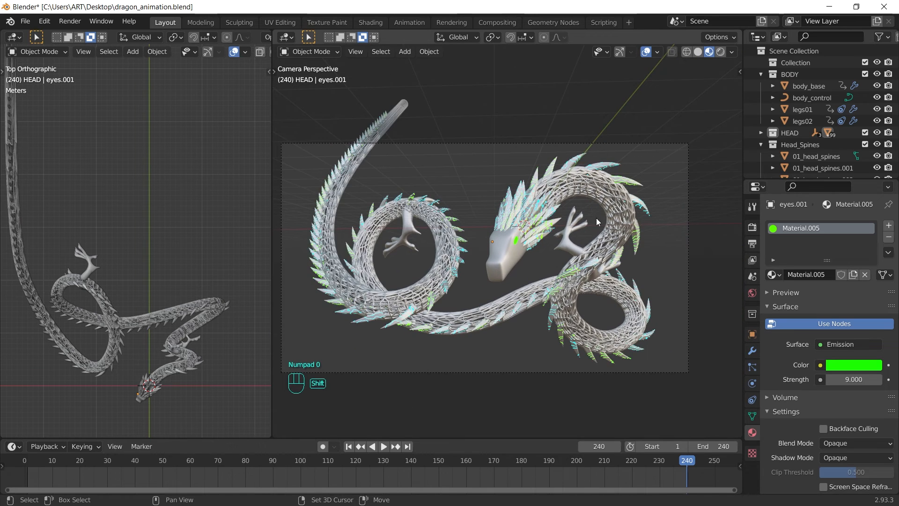
Step: Set the camera's Viewport Display Passepartout to 1.0
left_click(633, 141)
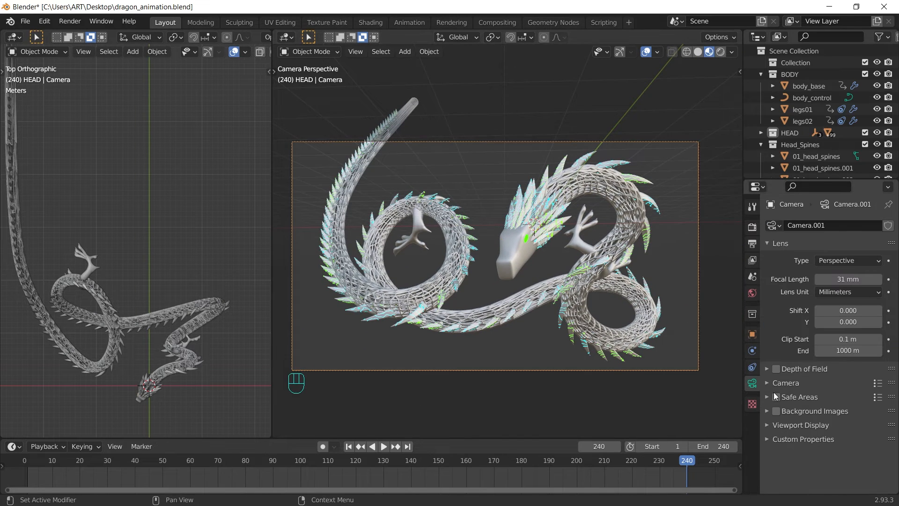
left_click(766, 424)
scroll(836, 440, "down", 3)
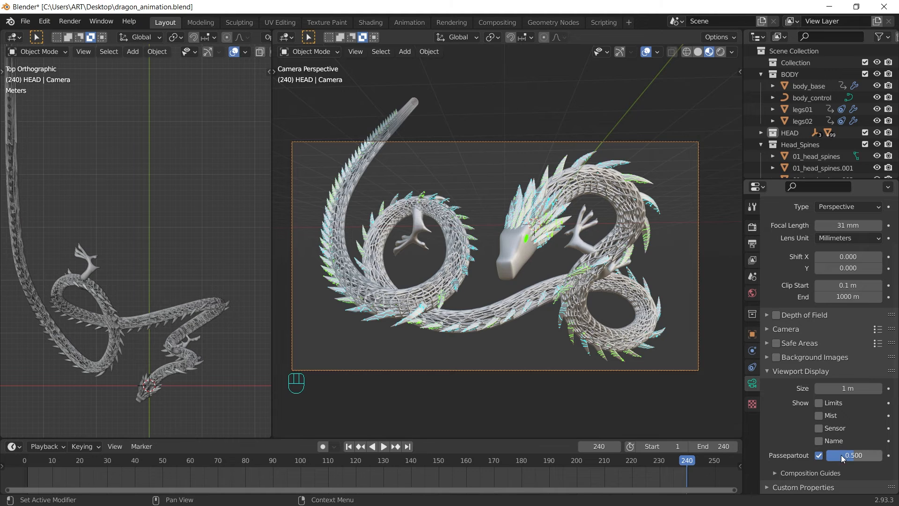
left_click_drag(841, 454, 872, 454)
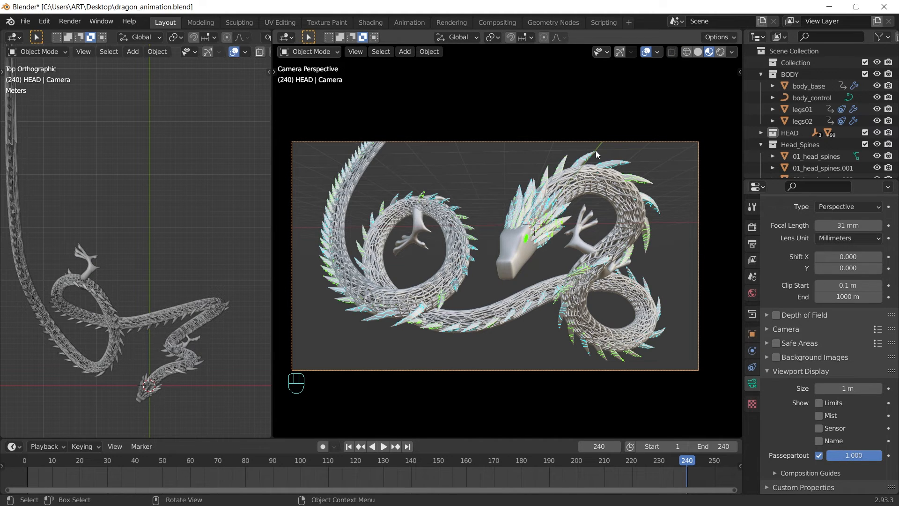
Step: Switch to Rendered shading and enable Ambient Occlusion, Bloom and Screen Space Reflections
left_click(721, 52)
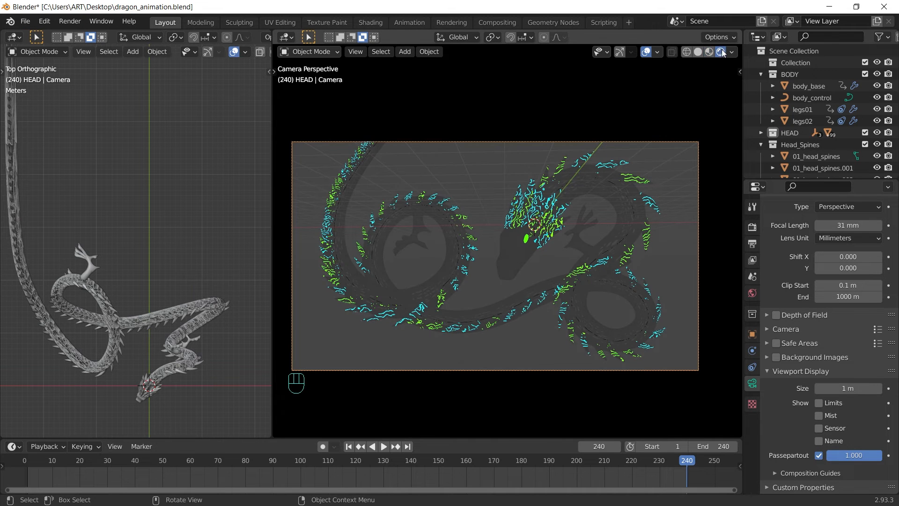
left_click(751, 228)
scroll(780, 225, "up", 2)
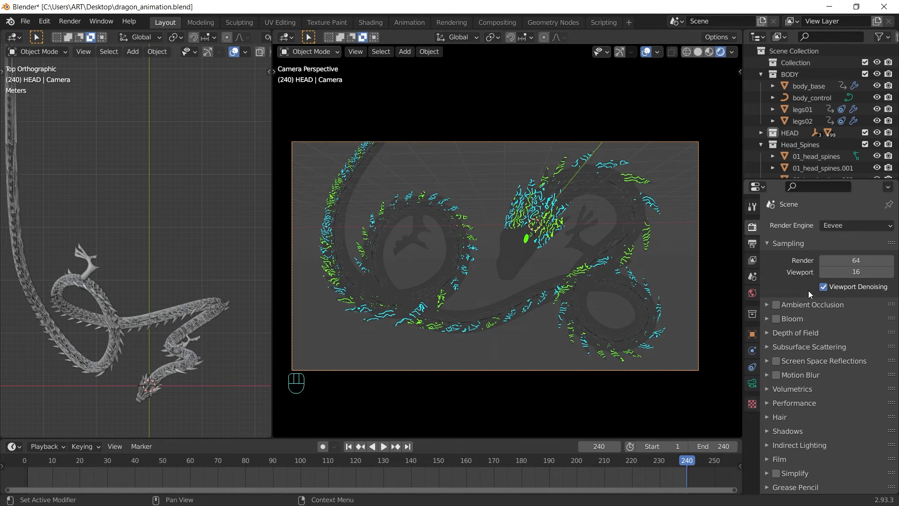
left_click(775, 305)
left_click(776, 318)
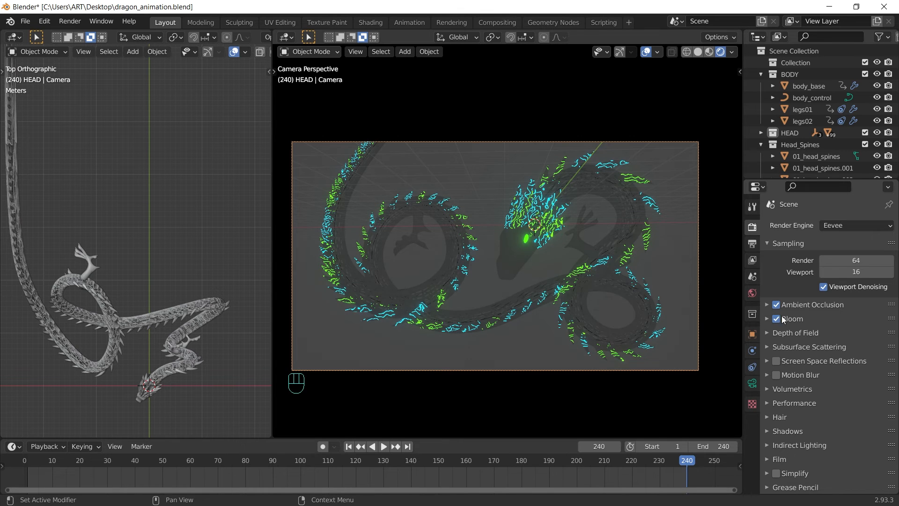
left_click(776, 361)
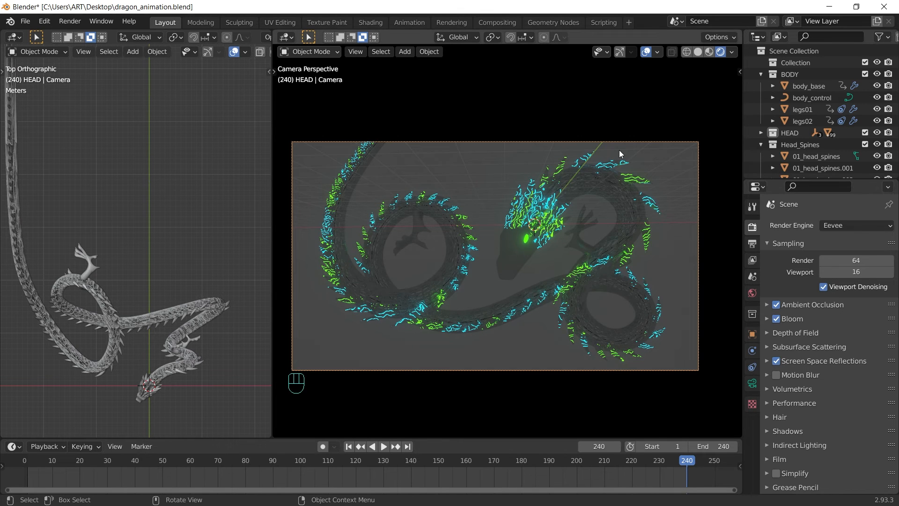
Step: Set the left viewport to Front view and make the World background colour black
key("grave")
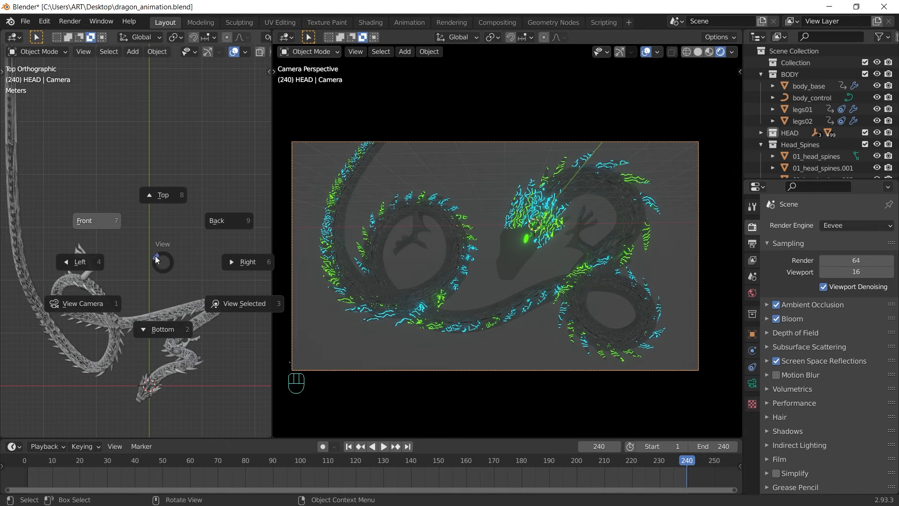
left_click(98, 226)
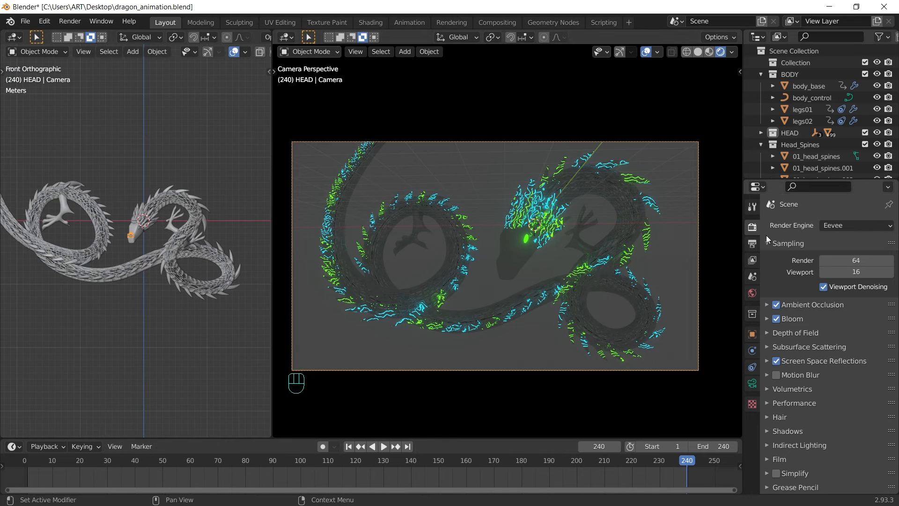
left_click(753, 295)
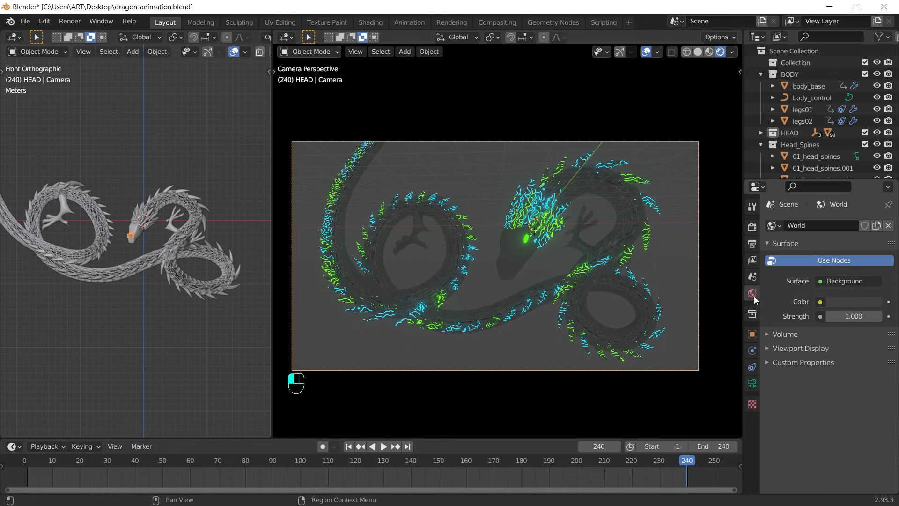
left_click(864, 302)
scroll(836, 172, "down", 5)
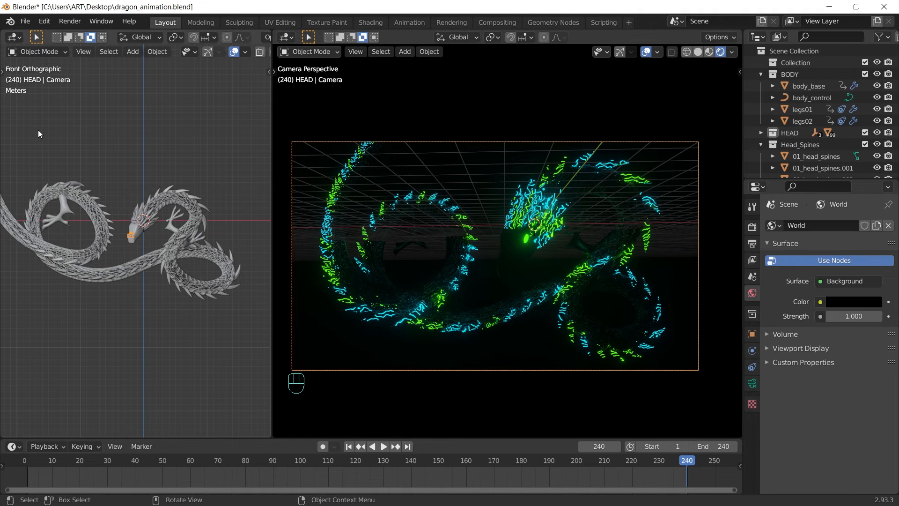
Step: Add an area light and raise it along the Z axis
key("shift+a")
mouse_move(47, 189)
left_click(135, 226)
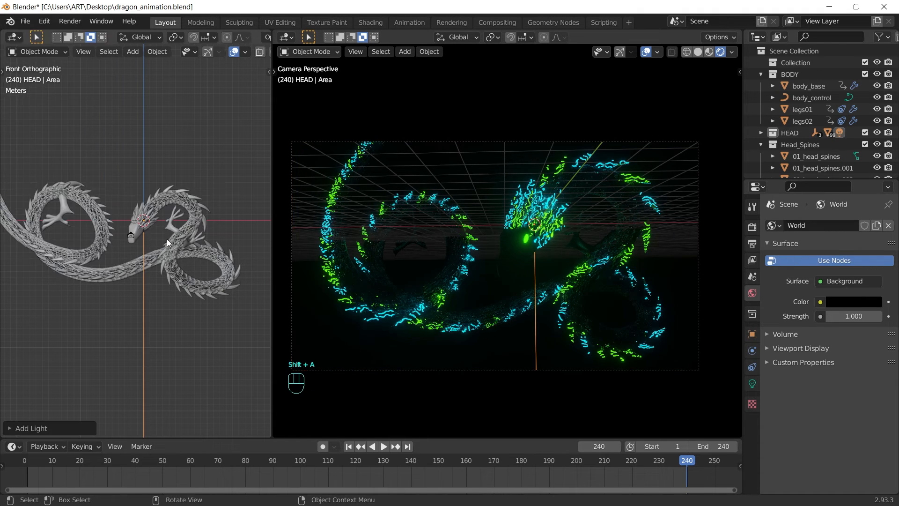
key("g")
key("z")
left_click(180, 212)
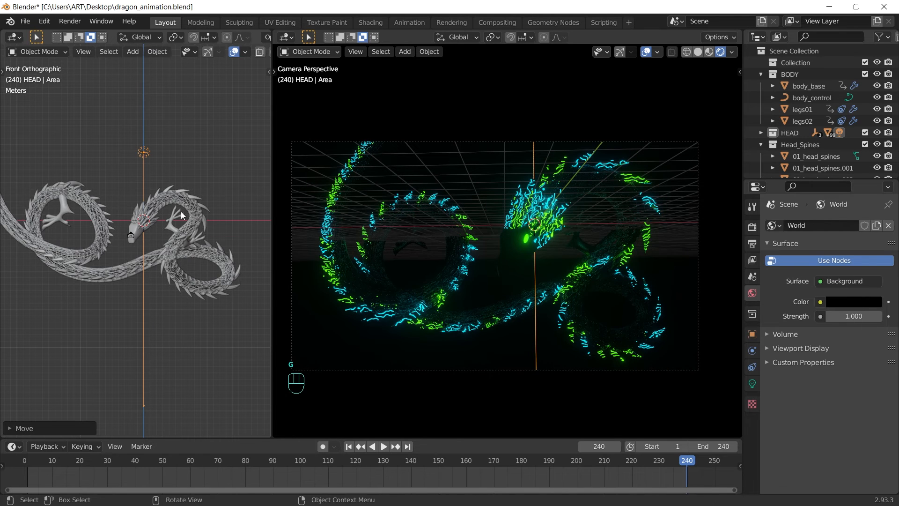
Step: Set the area light's power to 1000 W and its size to 10 m
left_click(752, 383)
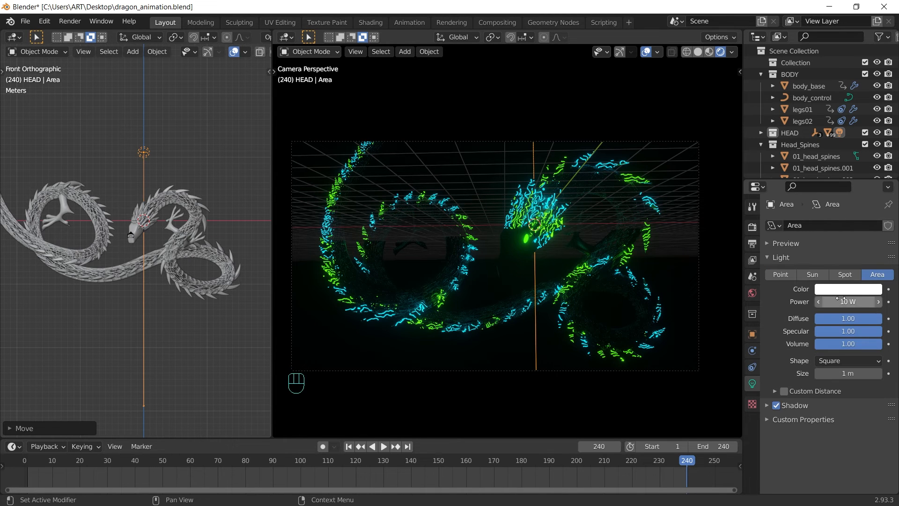
left_click(833, 302)
type("1000")
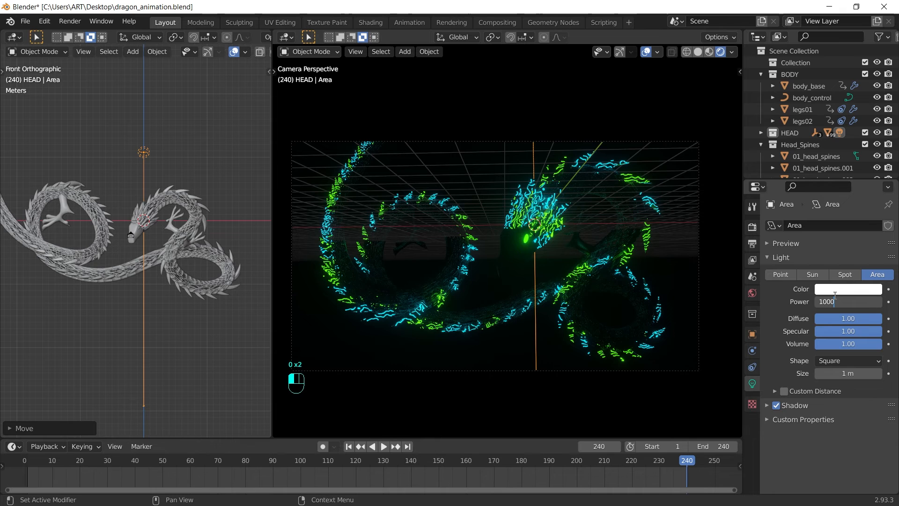
left_click(835, 295)
left_click(853, 373)
key("ctrl+z")
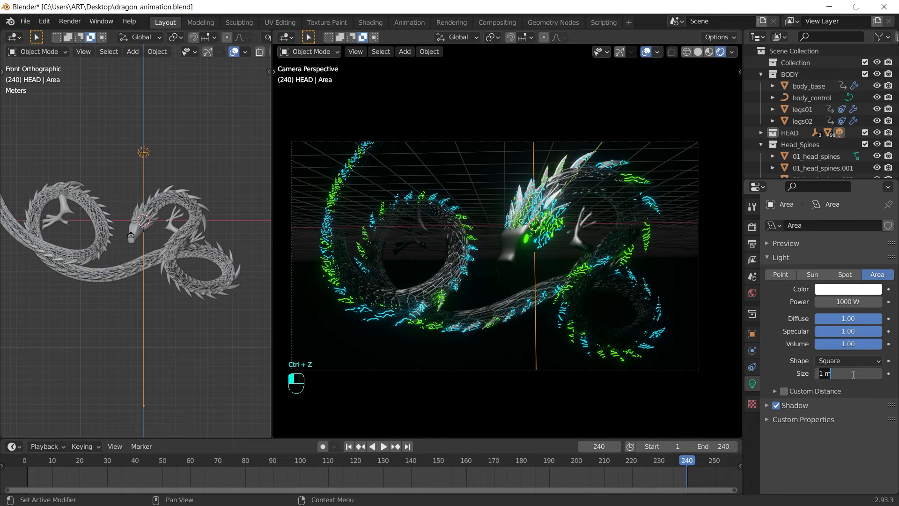
key("Return")
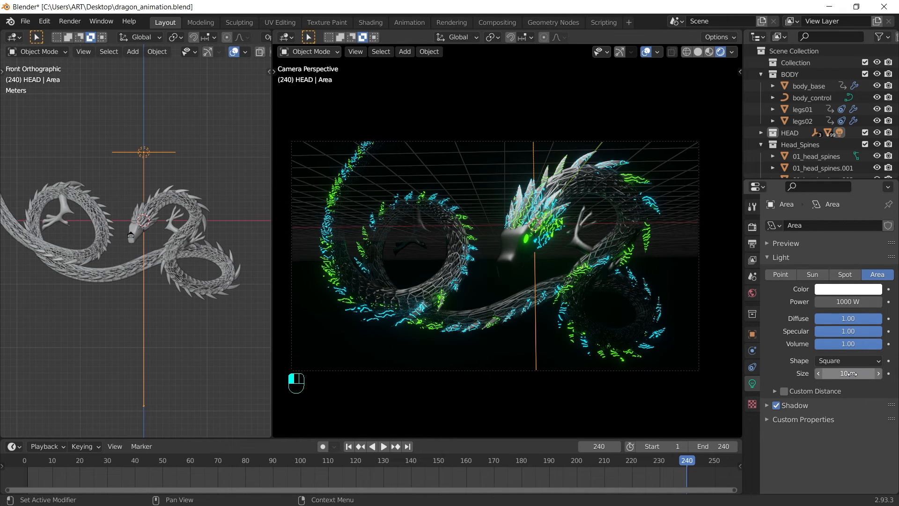
Step: Position the area light to the right of the dragon, checking it from Top view
key("g")
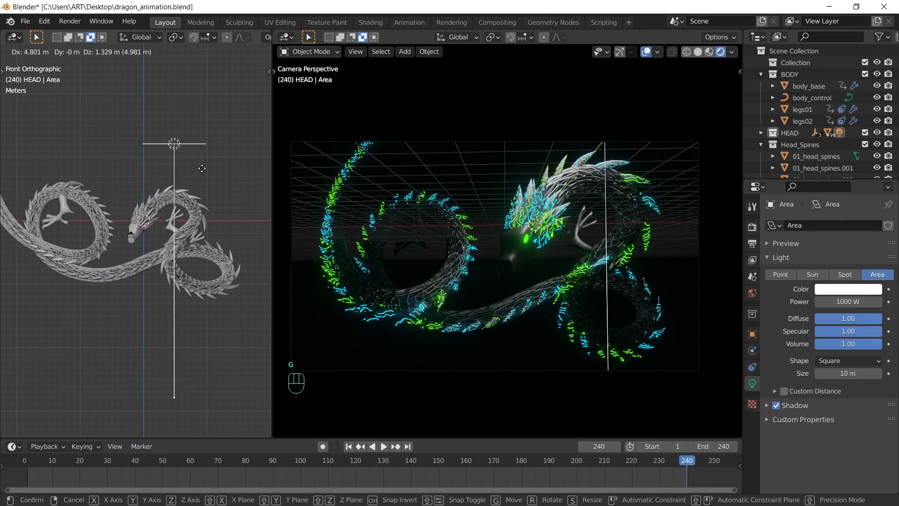
left_click(202, 172)
key("grave")
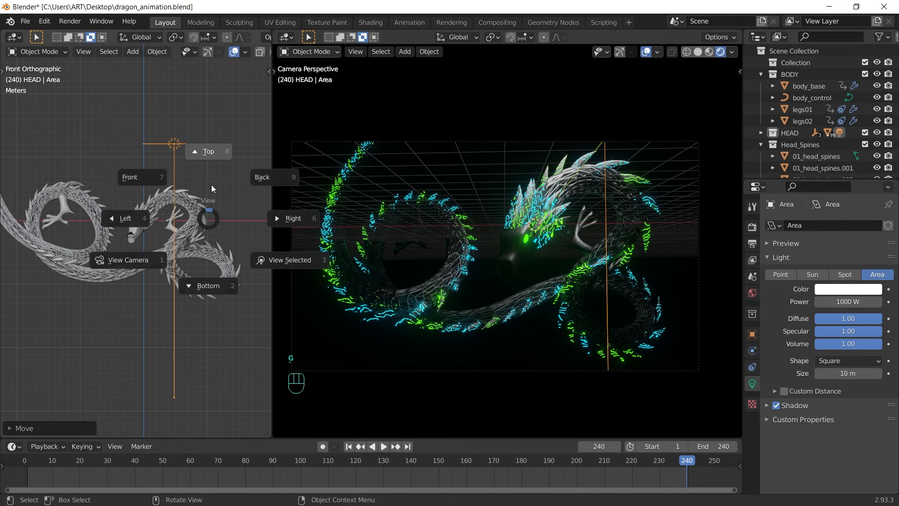
left_click(215, 147)
scroll(203, 331, "down", 3)
key("g")
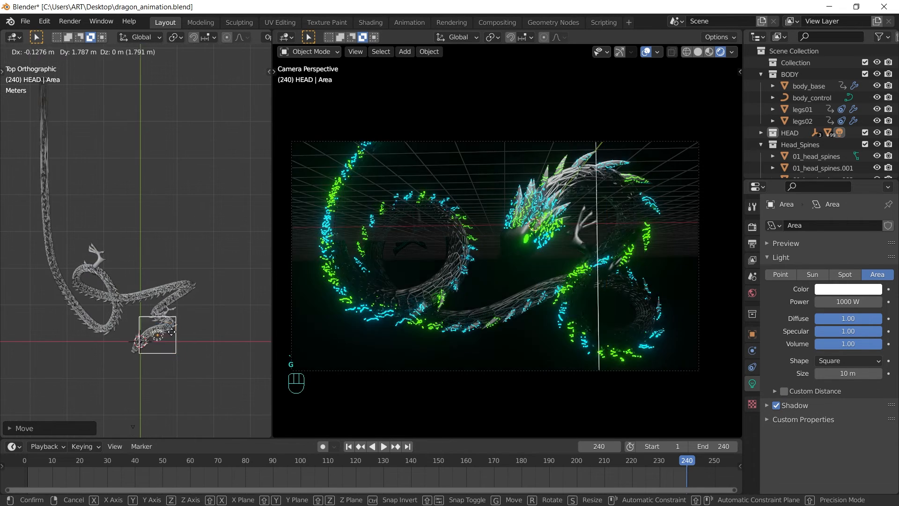
left_click(173, 313)
key("g")
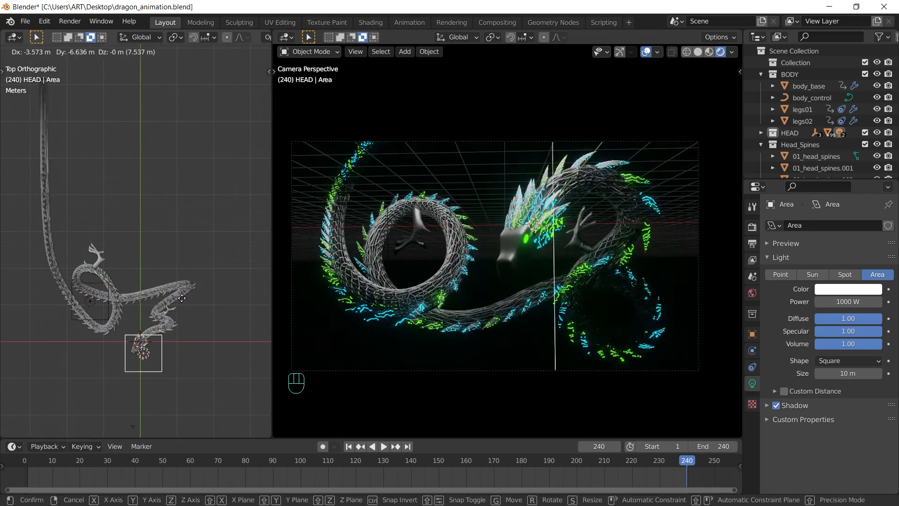
left_click(123, 351)
Step: Duplicate the area light and place the copy on the dragon's right, checking it from Front view
key("shift+d")
left_click(214, 256)
key("g")
left_click(217, 255)
key("grave")
left_click(221, 175)
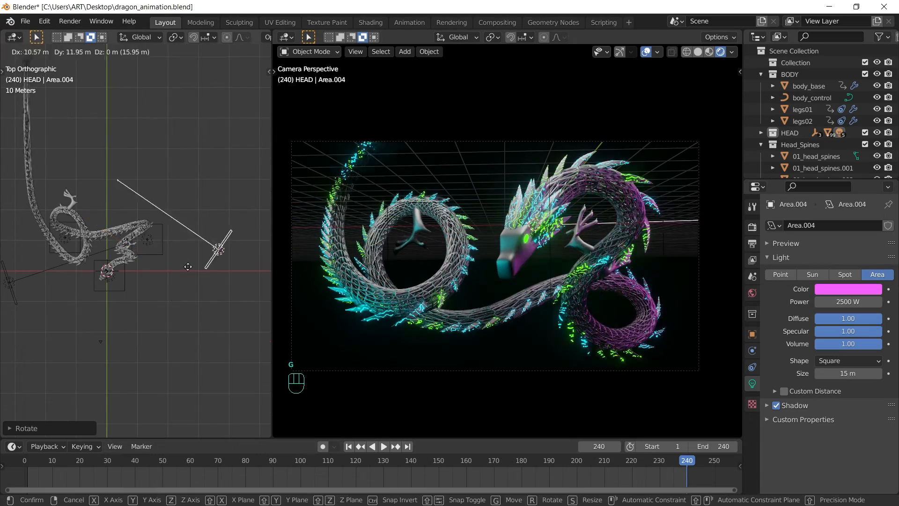
left_click(158, 298)
key("r")
left_click(195, 186)
Step: Duplicate and reposition more area lights around the dragon in Front and Top views
key("grave")
key("g")
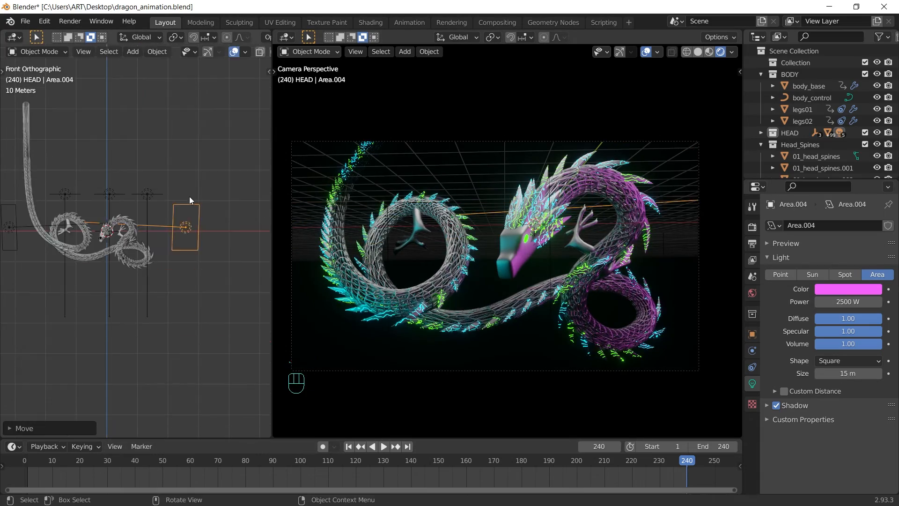
key("shift+d")
key("grave")
left_click(154, 249)
key("grave")
key("g")
left_click(161, 256)
Step: Duplicate one more area light, raise it, and hide the camera view's overlays
key("grave")
key("shift+d")
left_click(143, 225)
key("grave")
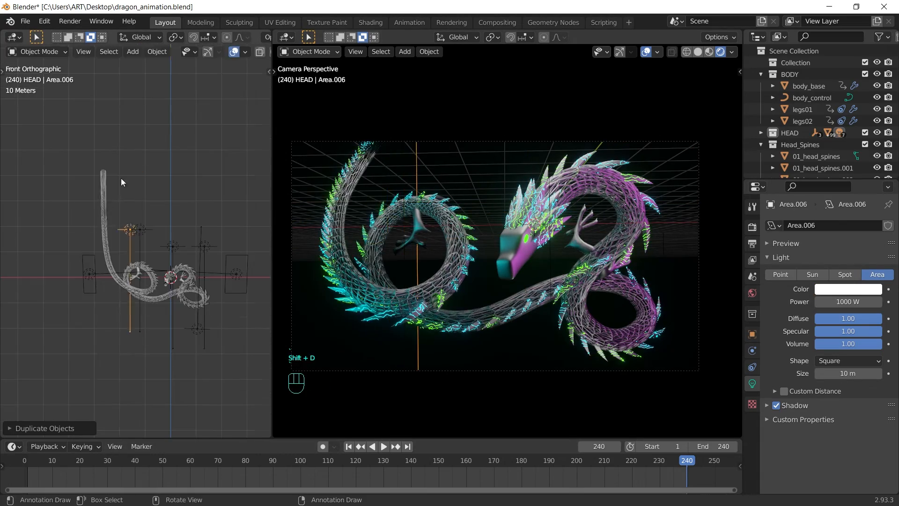
key("g")
left_click(131, 194)
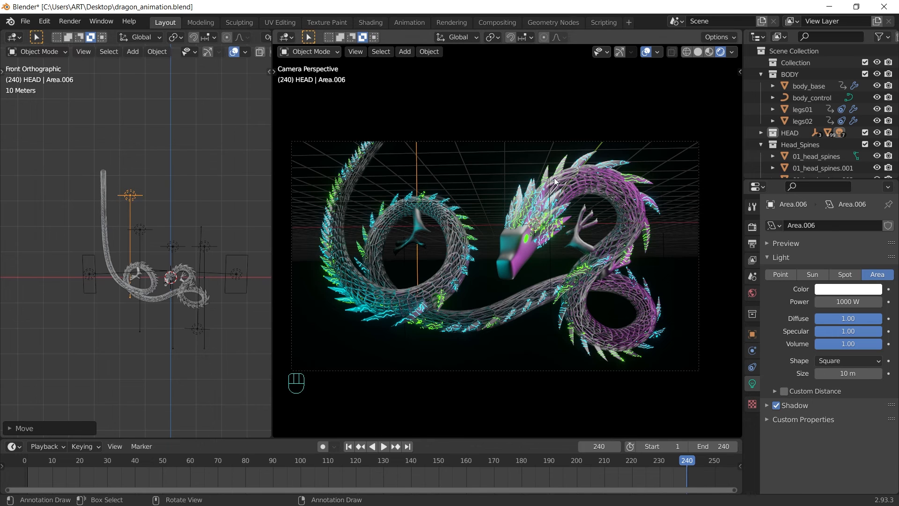
left_click(648, 53)
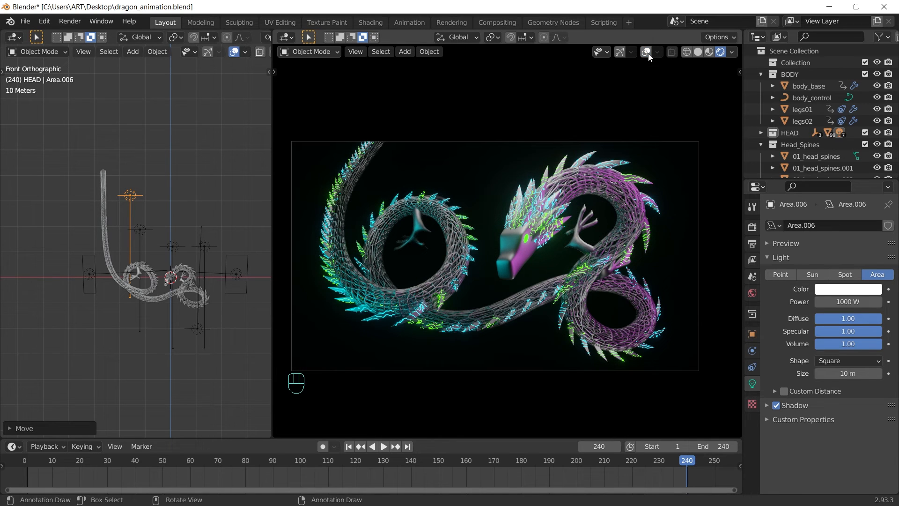
Step: Enlarge the bottom area and turn it into a Shader Editor showing the world nodes
left_click(253, 437)
left_click_drag(255, 438, 282, 349)
left_click(17, 361)
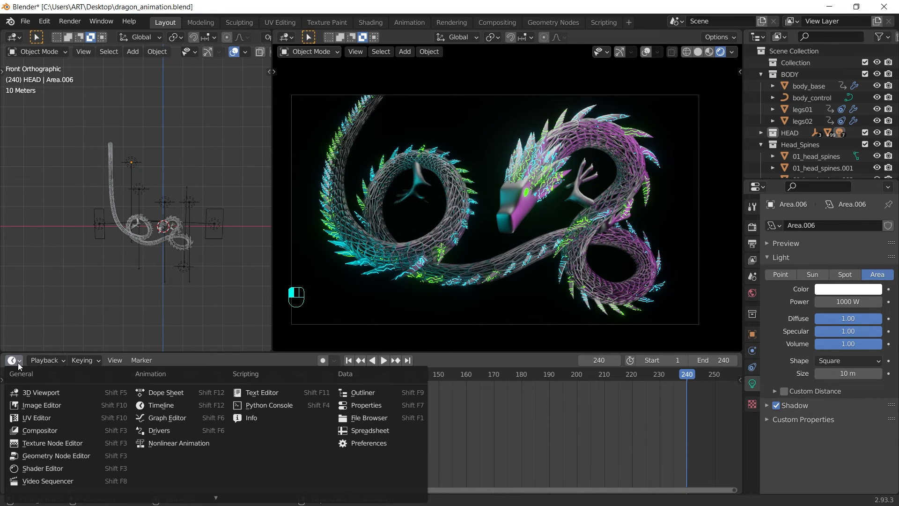
left_click(44, 468)
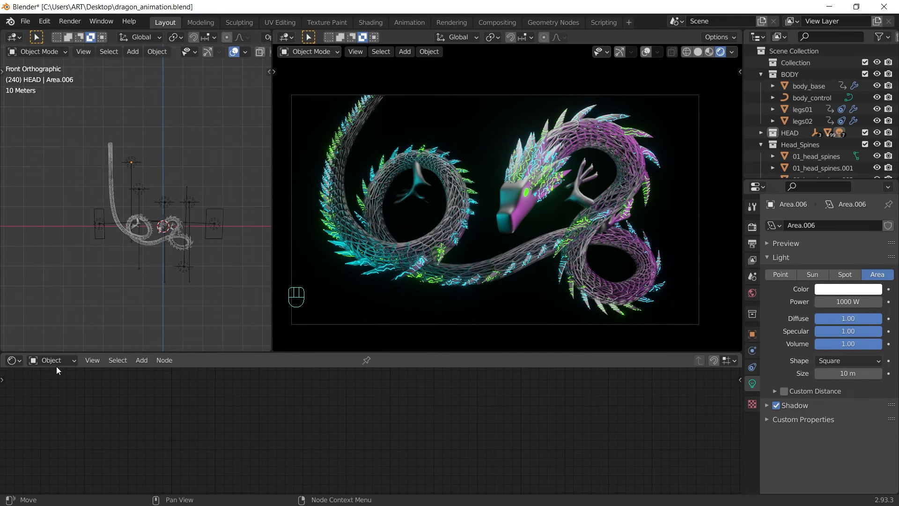
key("Home")
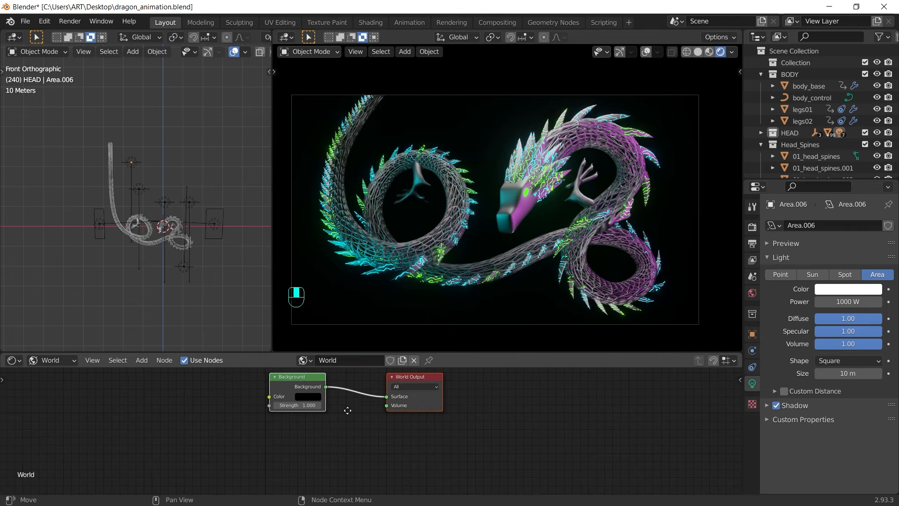
Step: Add a Principled Volume node and connect it to the World Output's Volume input
key("shift+a")
left_click(150, 370)
type("volu")
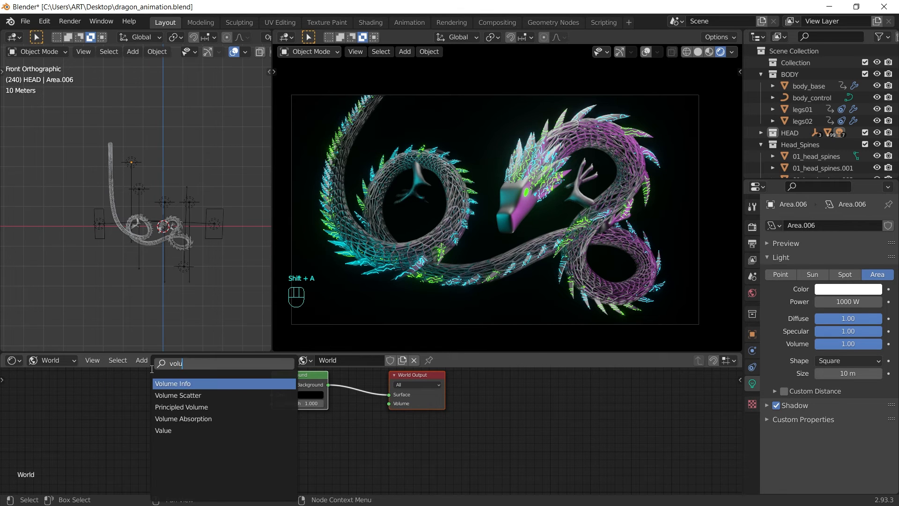
key("Down")
key("Down")
key("Return")
left_click(277, 458)
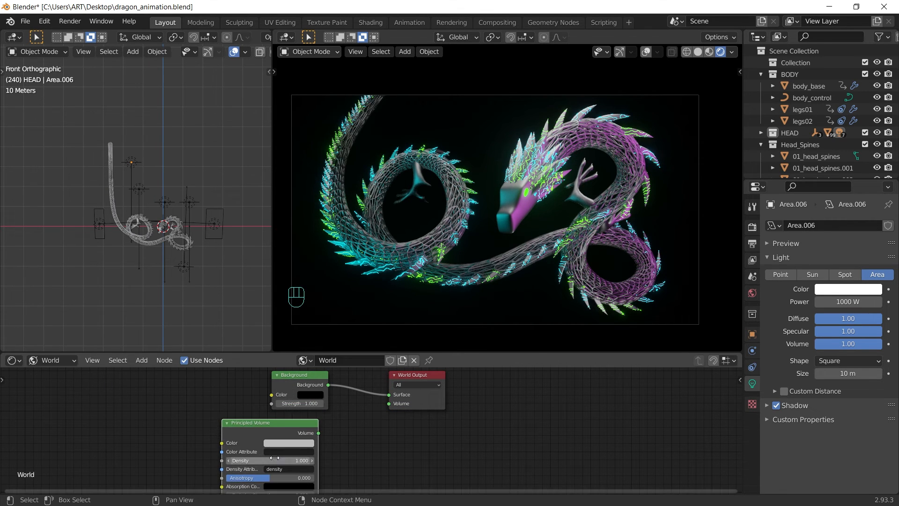
left_click_drag(319, 433, 389, 403)
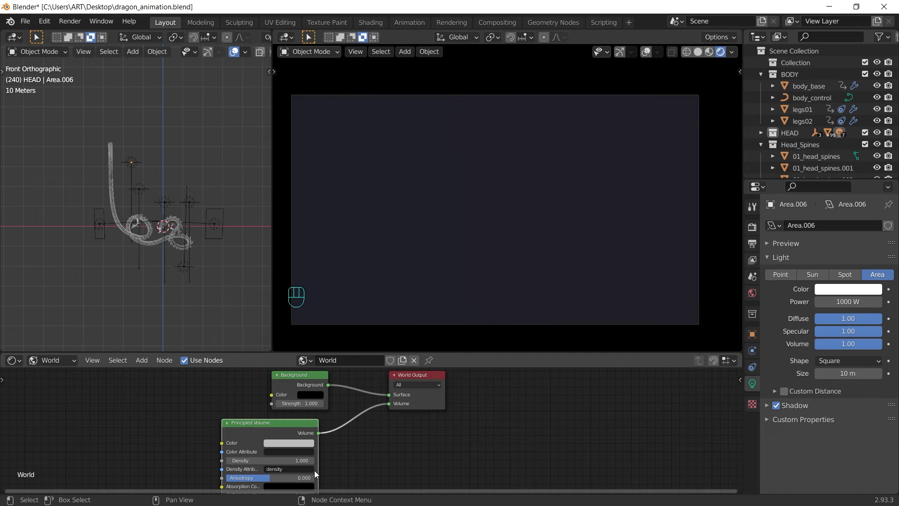
Step: Set the volume Density to 0.010 and tint it deep blue
double_click(269, 459)
type(".01")
key("Return")
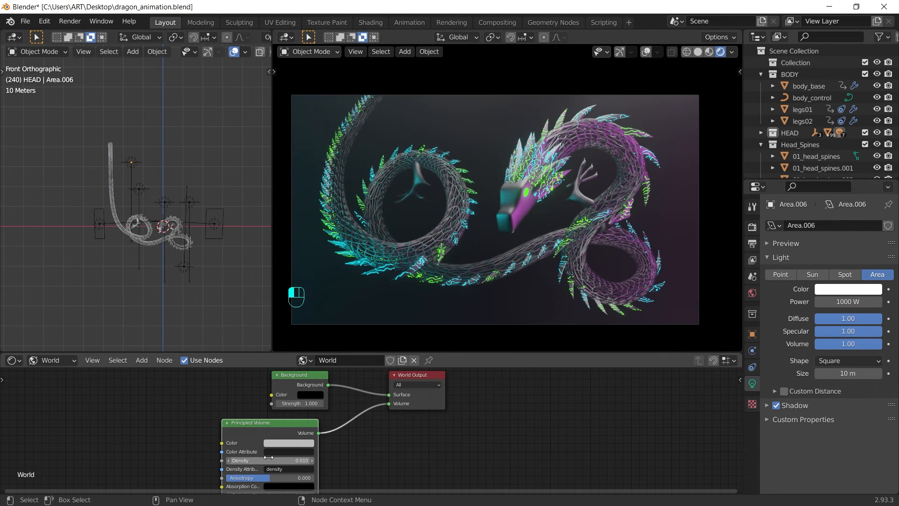
left_click(292, 443)
left_click_drag(335, 343, 315, 332)
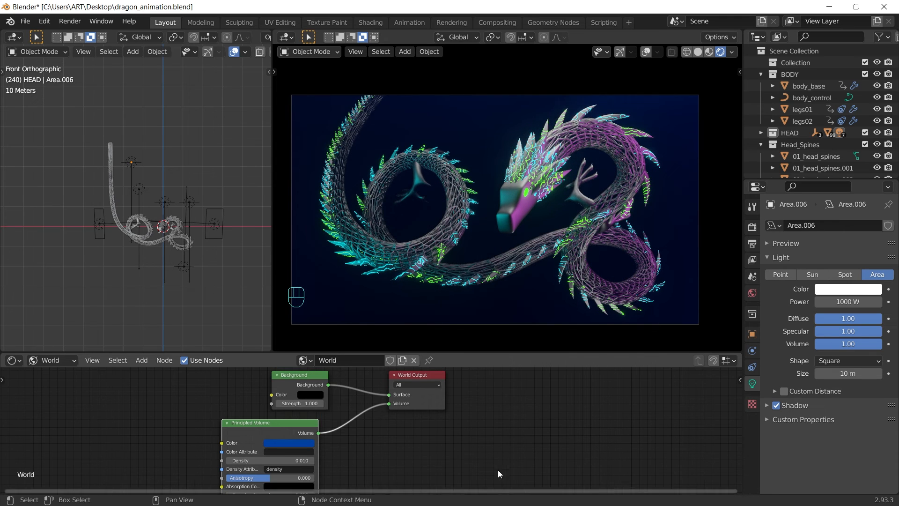
left_click(20, 363)
Step: Restore the bottom area to a Timeline, play the animation, and scrub to frame 240
left_click(155, 405)
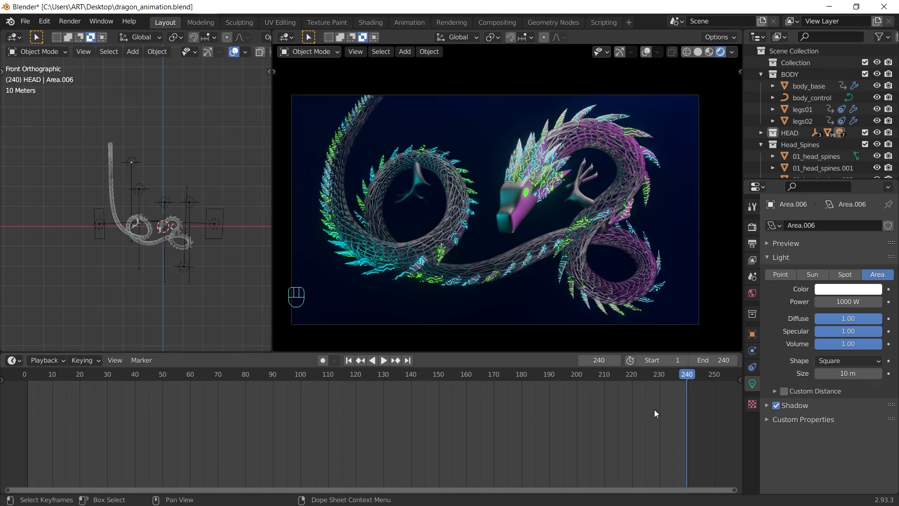
key("ctrl+shift+space")
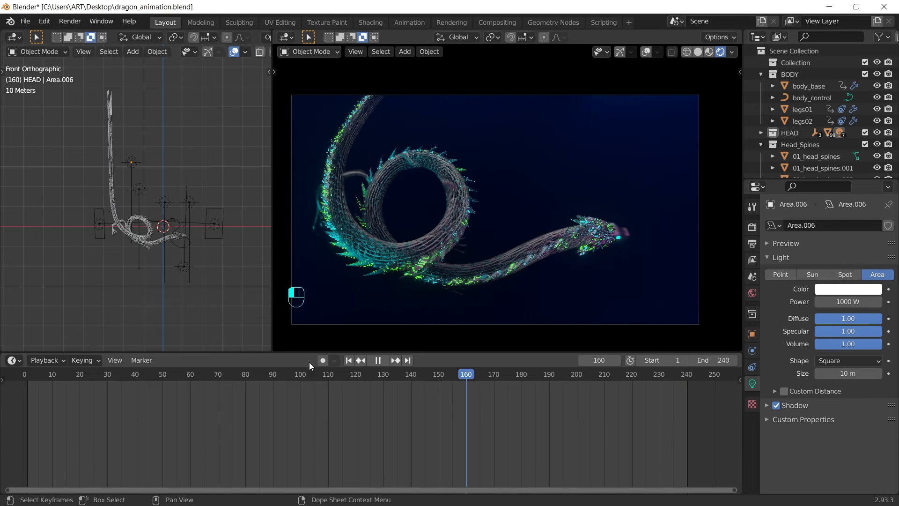
left_click_drag(155, 358, 426, 381)
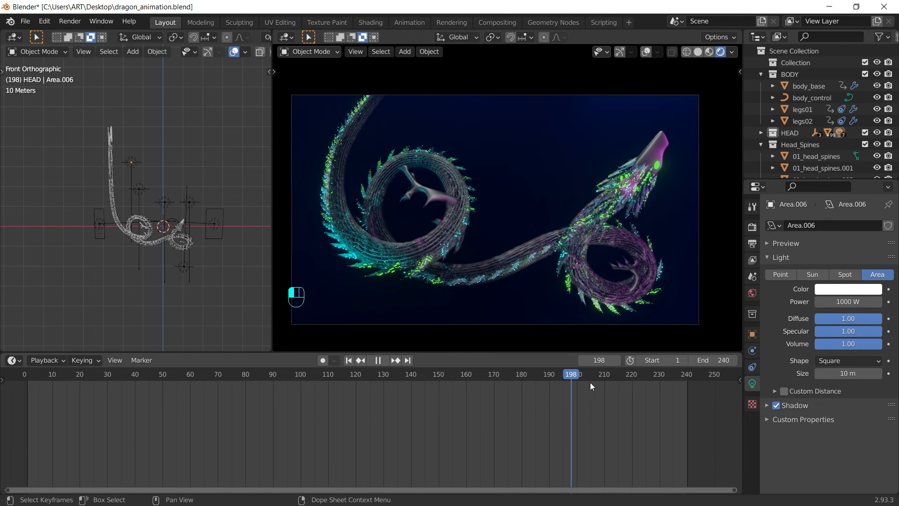
left_click_drag(643, 381, 690, 383)
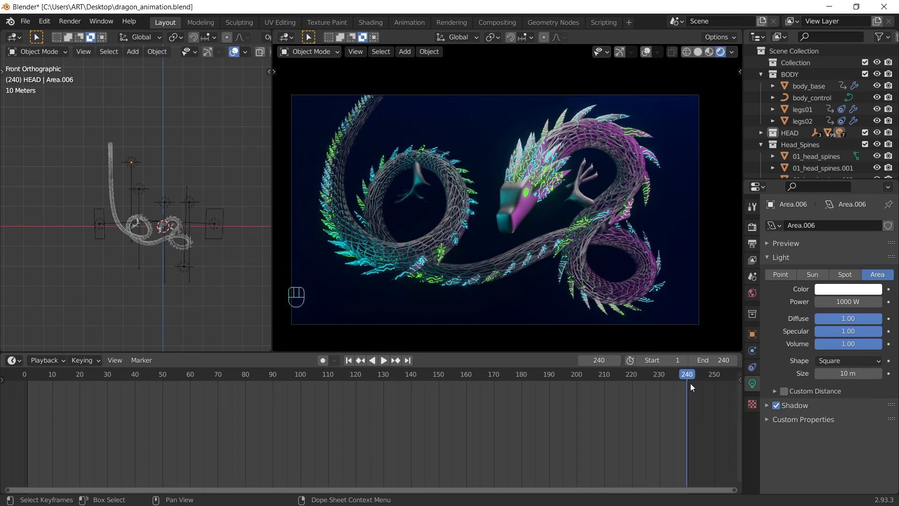
Step: Show overlays and give the camera depth of field focused on head_base at F-Stop 0.9
left_click(646, 51)
left_click(656, 95)
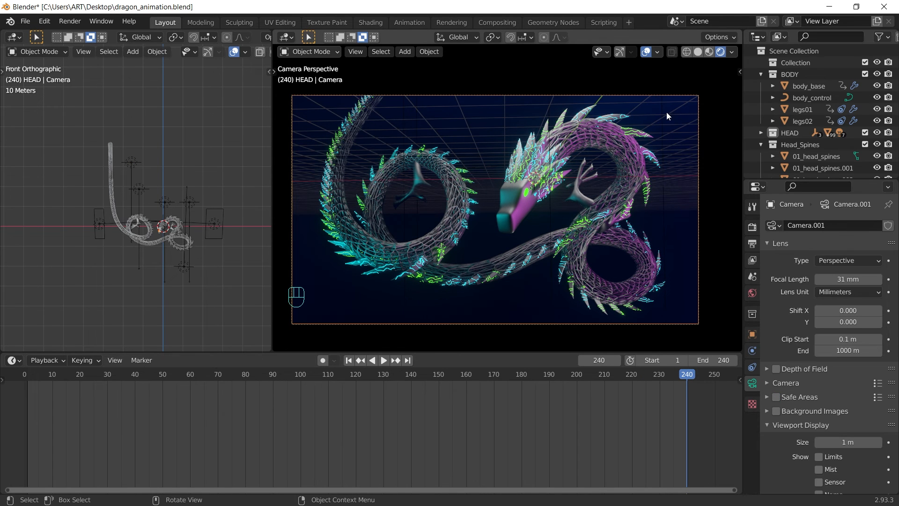
scroll(791, 412, "down", 3)
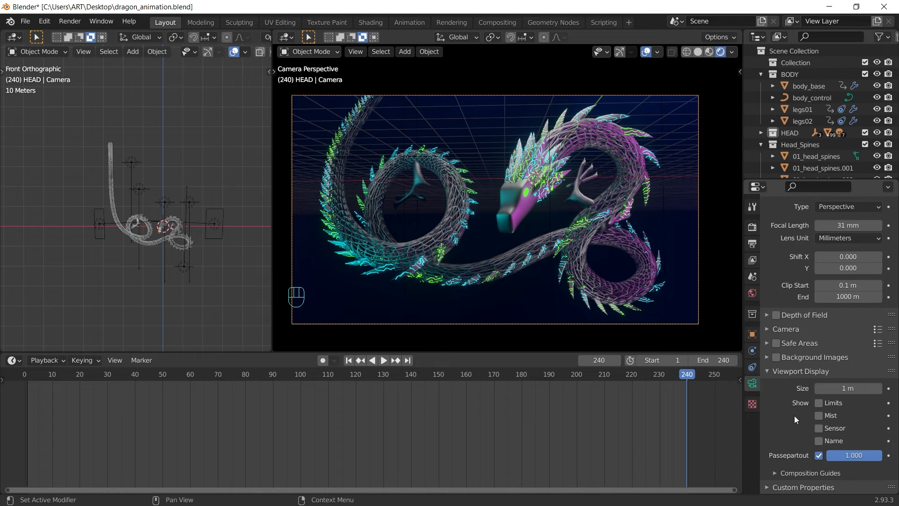
left_click(774, 315)
left_click(767, 315)
left_click(876, 332)
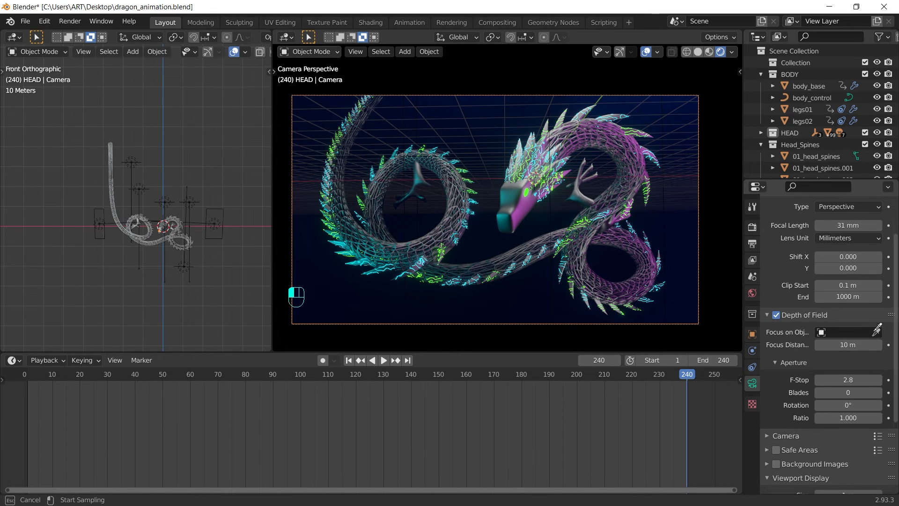
left_click(511, 214)
left_click_drag(848, 379, 833, 380)
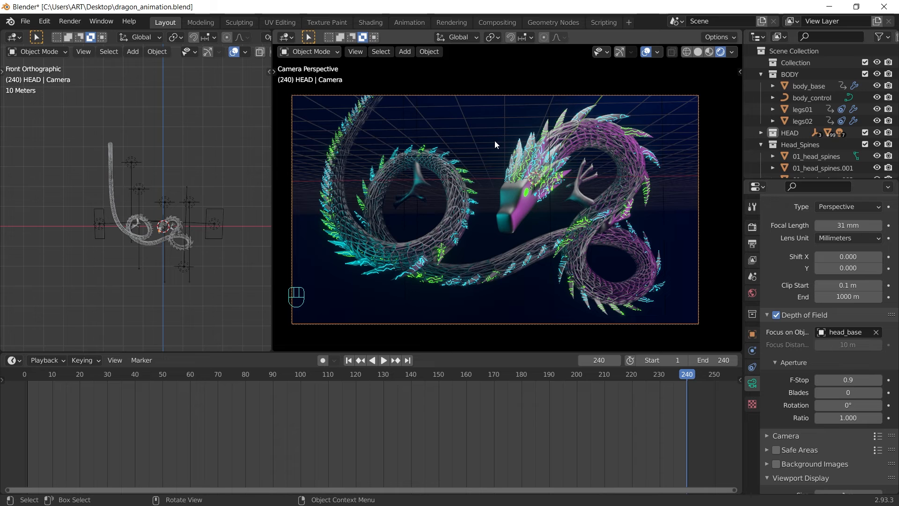
left_click(752, 243)
scroll(812, 327, "down", 2)
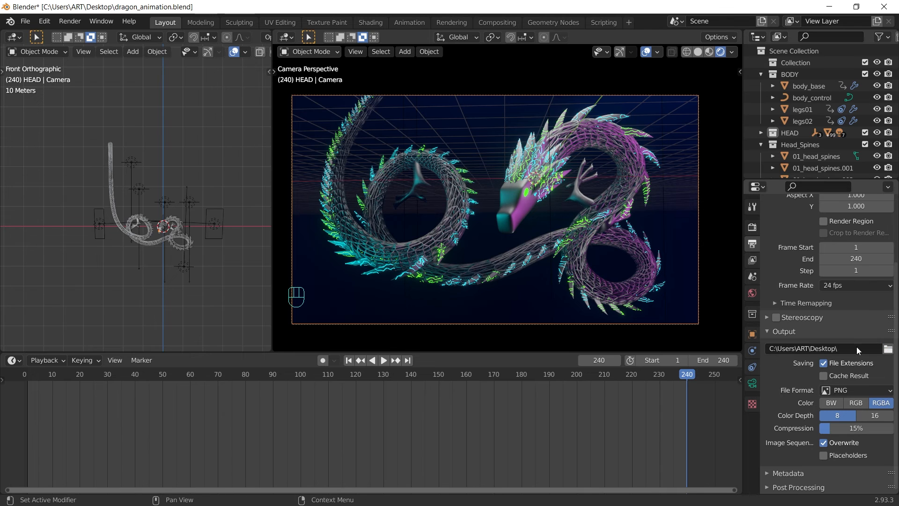
Step: Try FFmpeg MPEG-4 Perceptually Lossless video, then settle on JPEG image sequence output
left_click(863, 390)
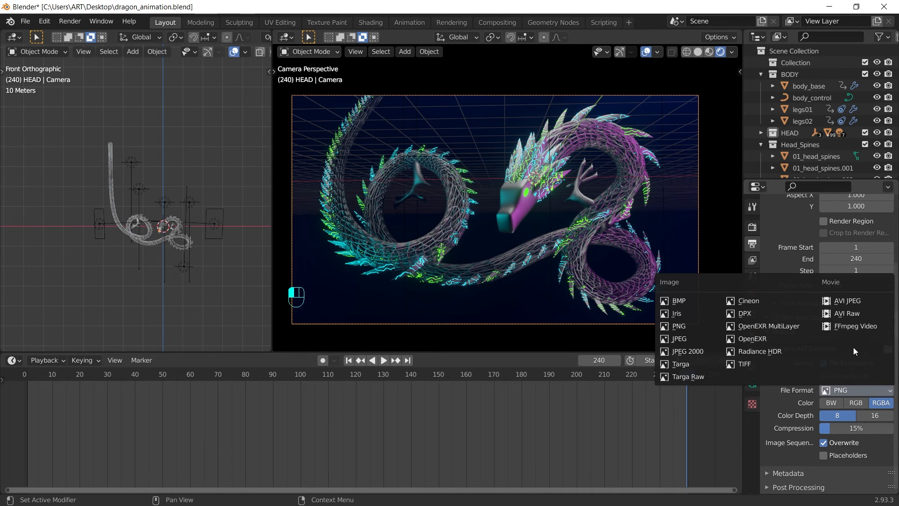
left_click(839, 328)
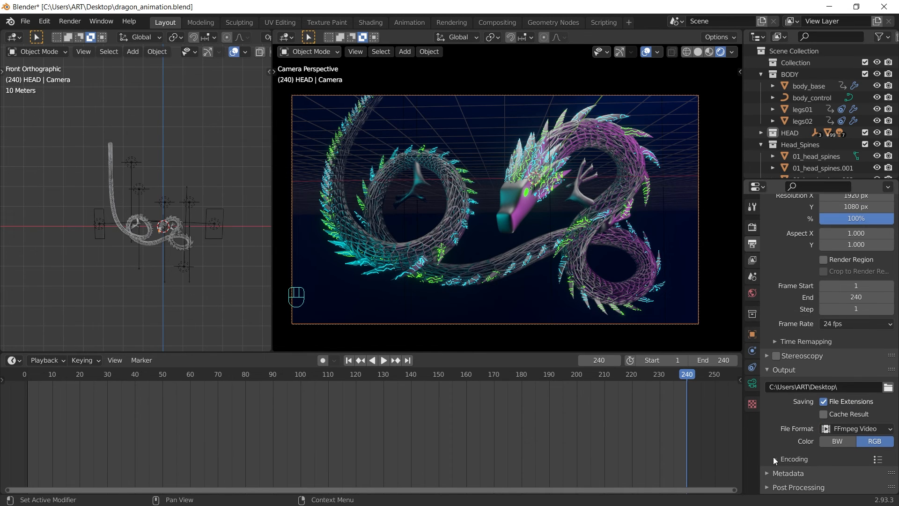
left_click(774, 459)
scroll(825, 377, "down", 5)
left_click(850, 328)
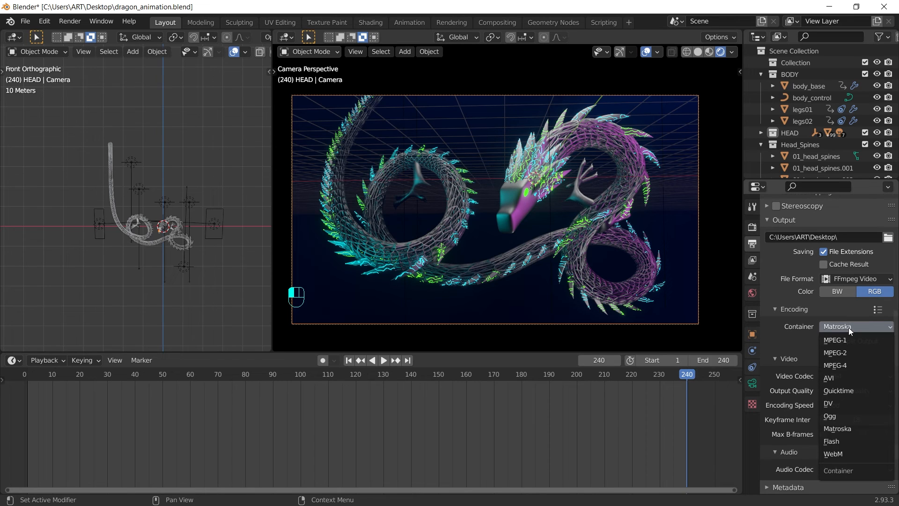
left_click(839, 365)
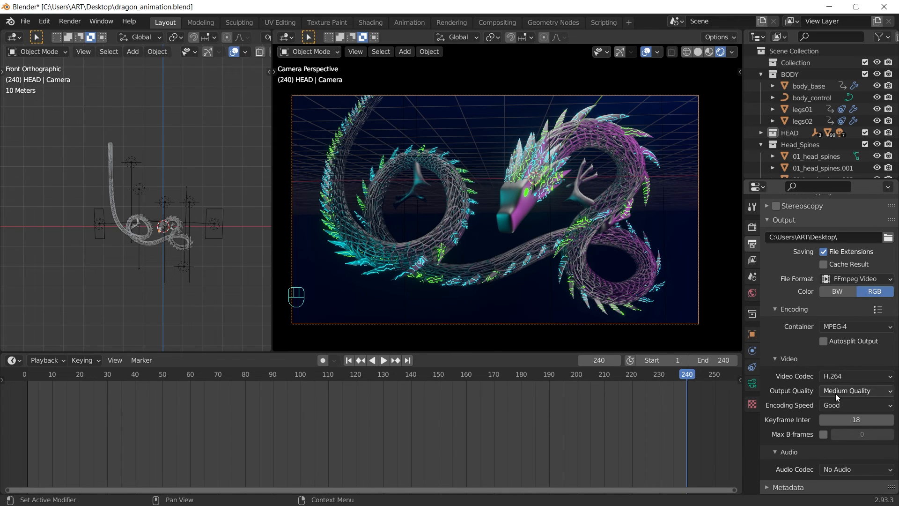
left_click(858, 390)
left_click(819, 349)
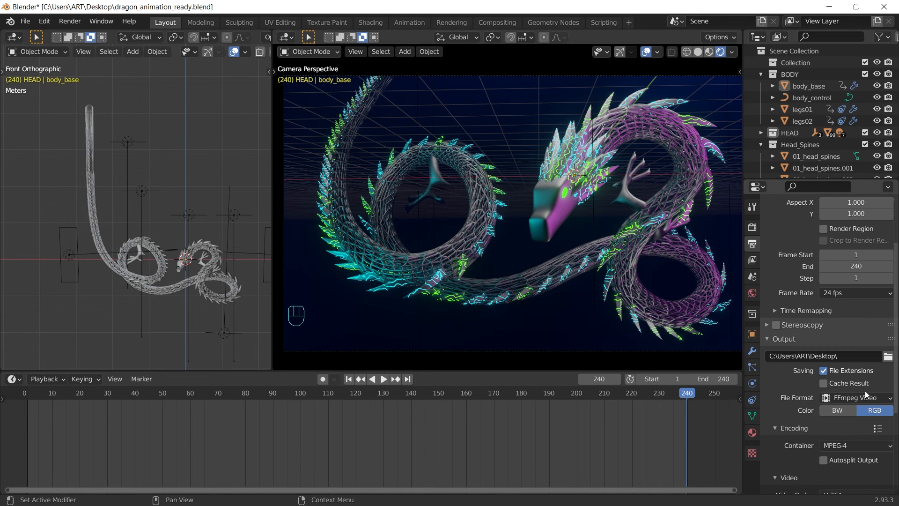
left_click(861, 398)
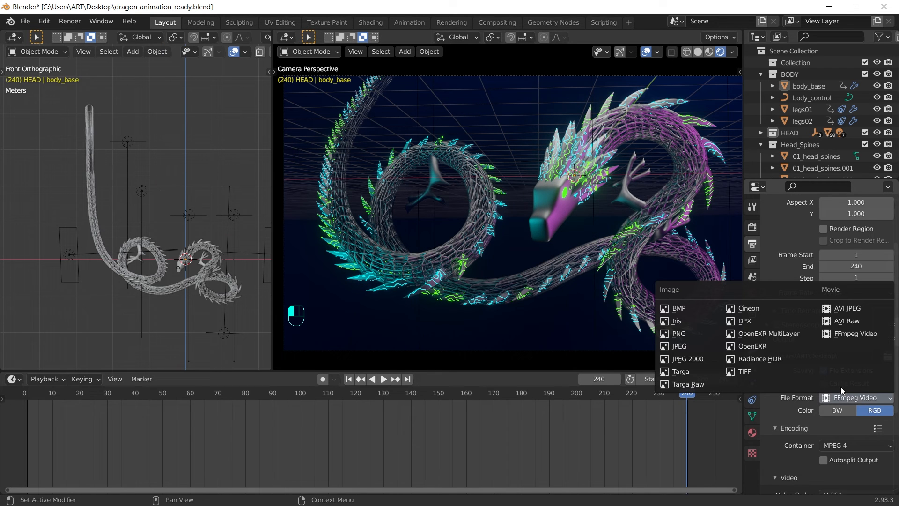
left_click(674, 346)
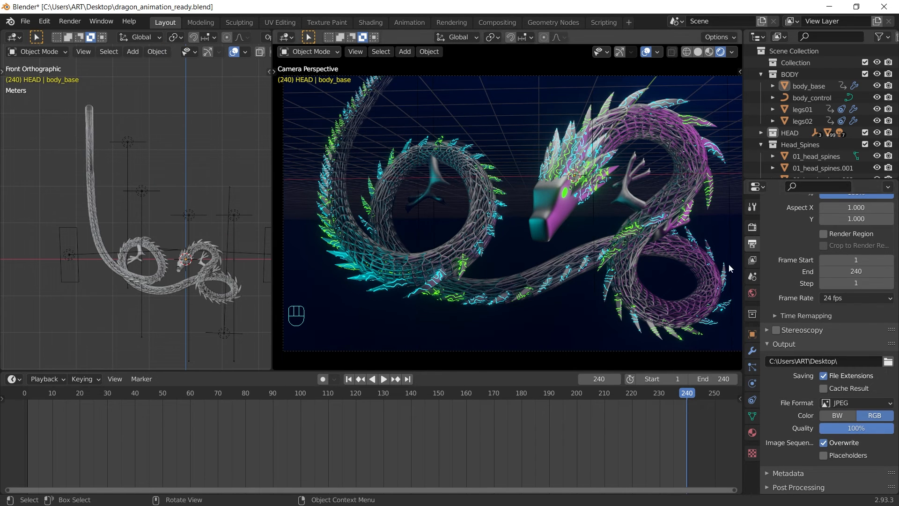
Step: Set the render frame range to start at 31 and end at 60
left_click(842, 265)
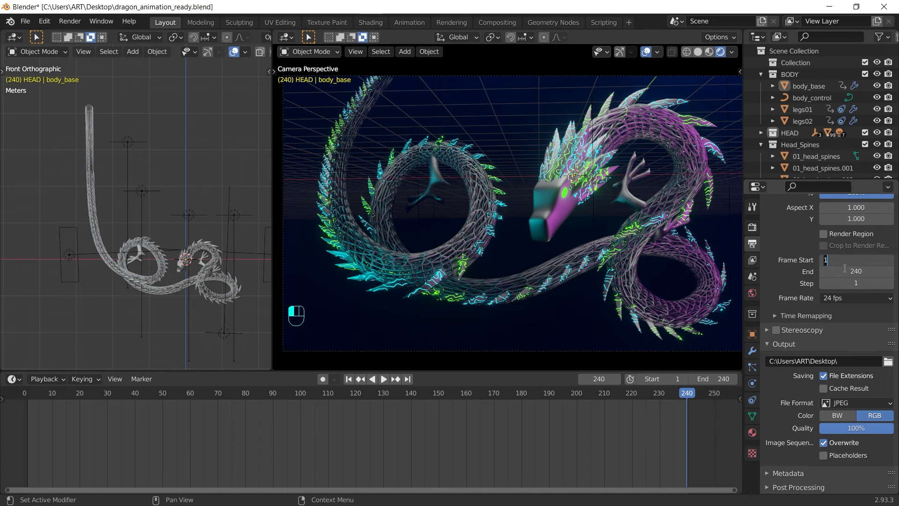
left_click(844, 272)
type("30")
key("Return")
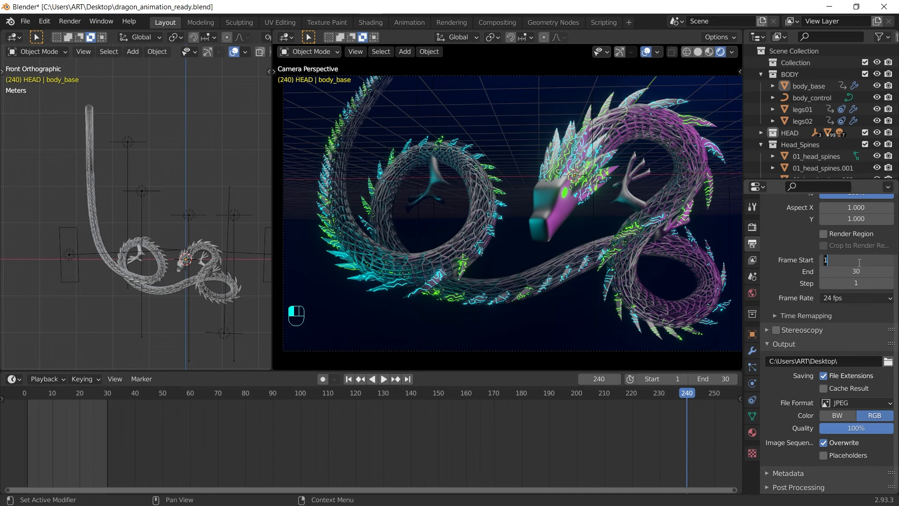
left_click(859, 263)
type("31")
key("Return")
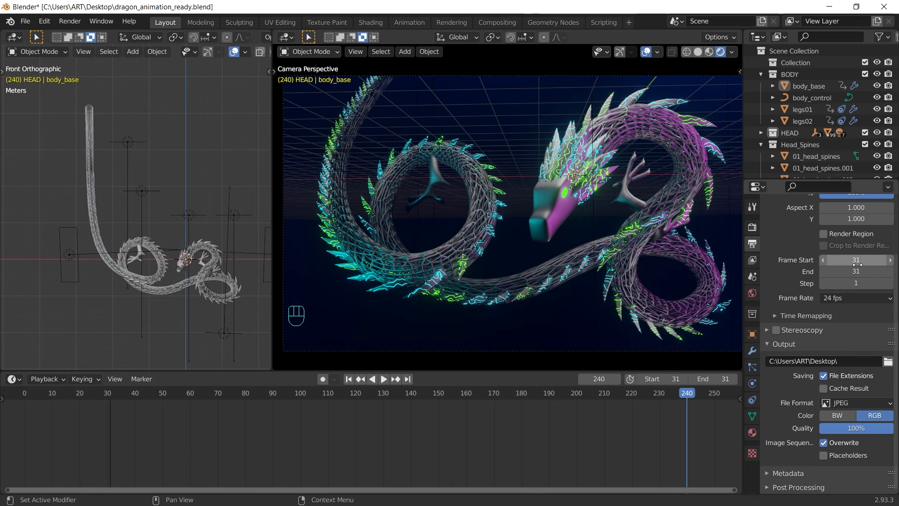
left_click(857, 273)
type("31")
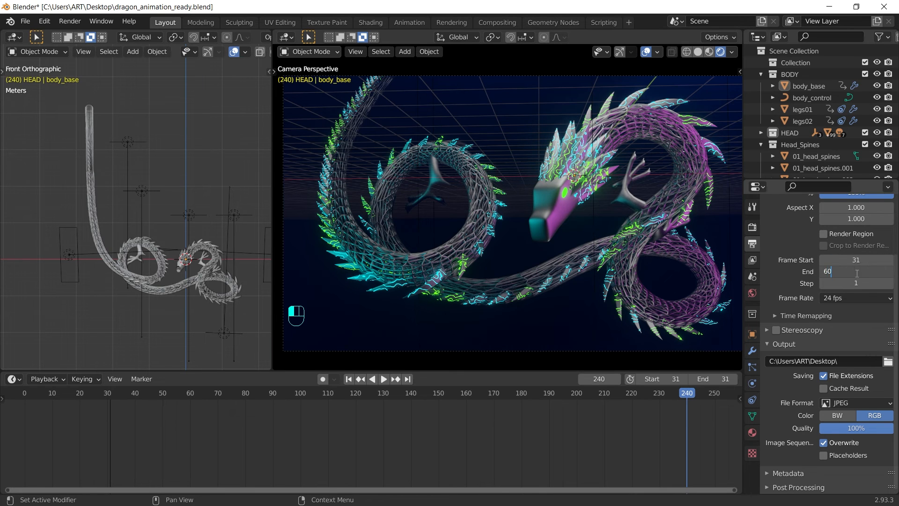
key("Return")
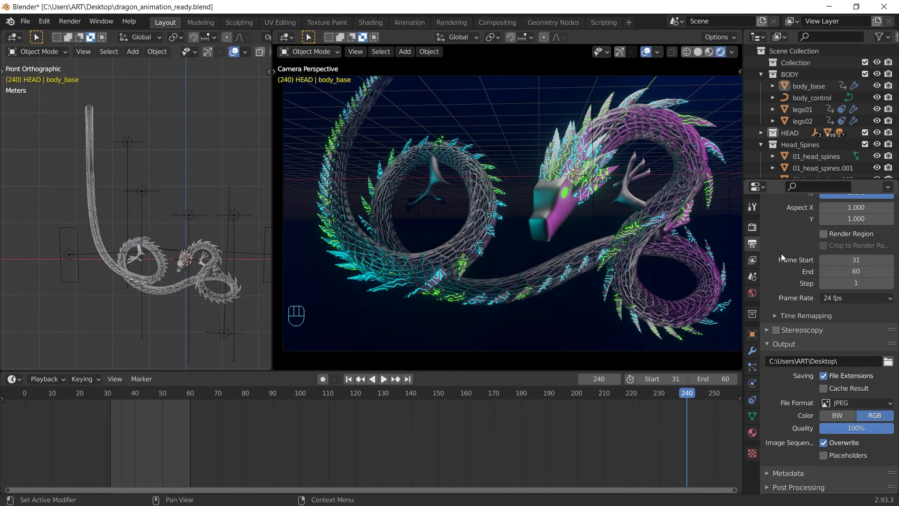
left_click(629, 22)
Step: Add a Video Editing workspace, browse its Add strip menu, then return to Layout
mouse_move(588, 92)
left_click(673, 105)
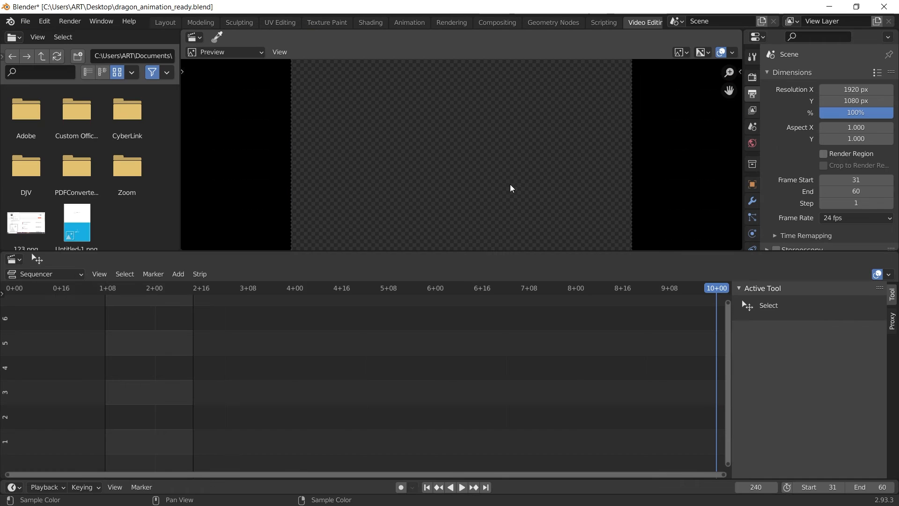
left_click(179, 274)
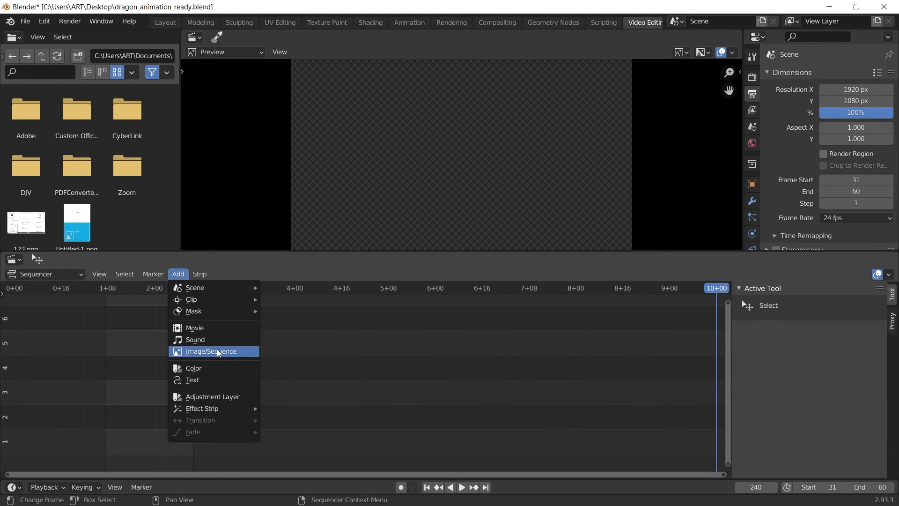
scroll(851, 142, "down", 5)
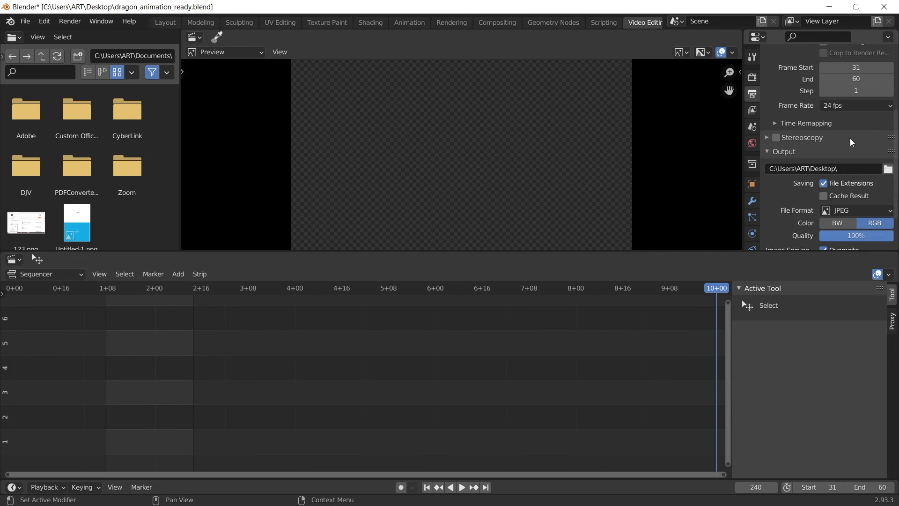
scroll(851, 142, "down", 3)
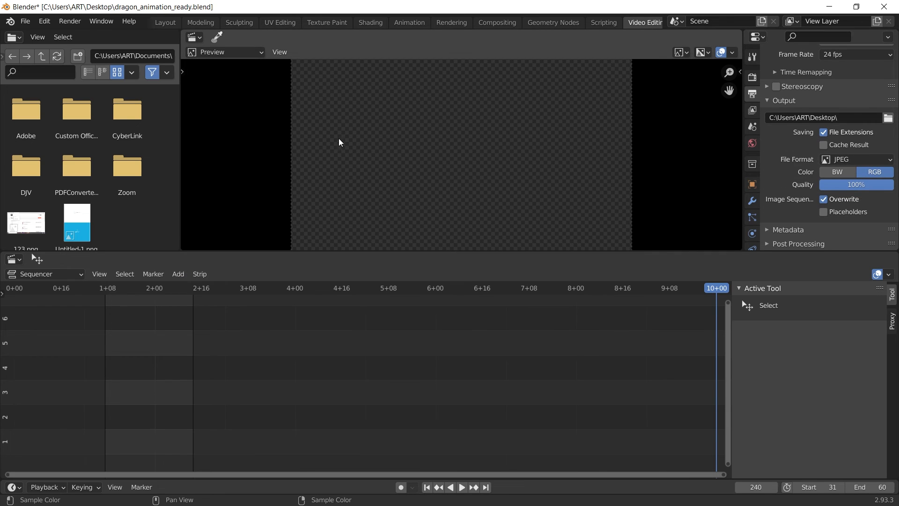
left_click(164, 23)
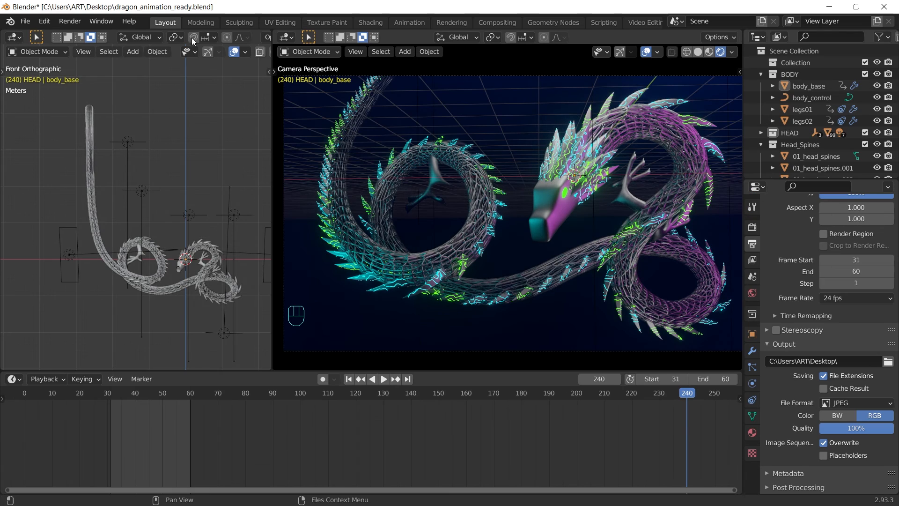
Step: Set the frame range to 1–240 and scrub back through the animation
left_click(865, 259)
type("1")
left_click(862, 272)
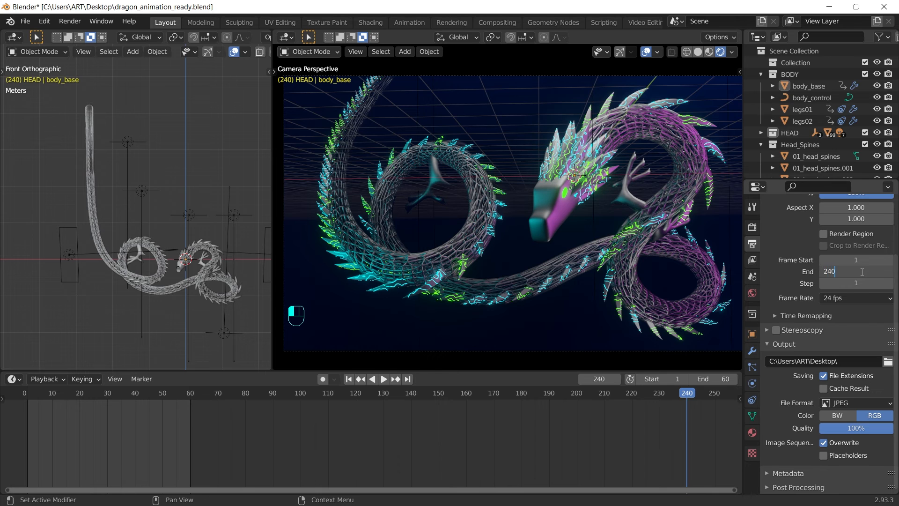
type("240")
key("Return")
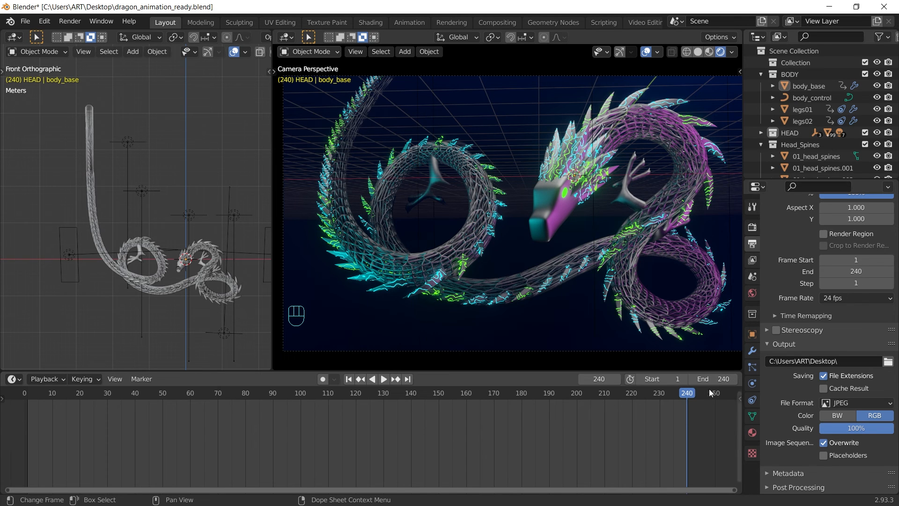
left_click_drag(688, 392, 331, 390)
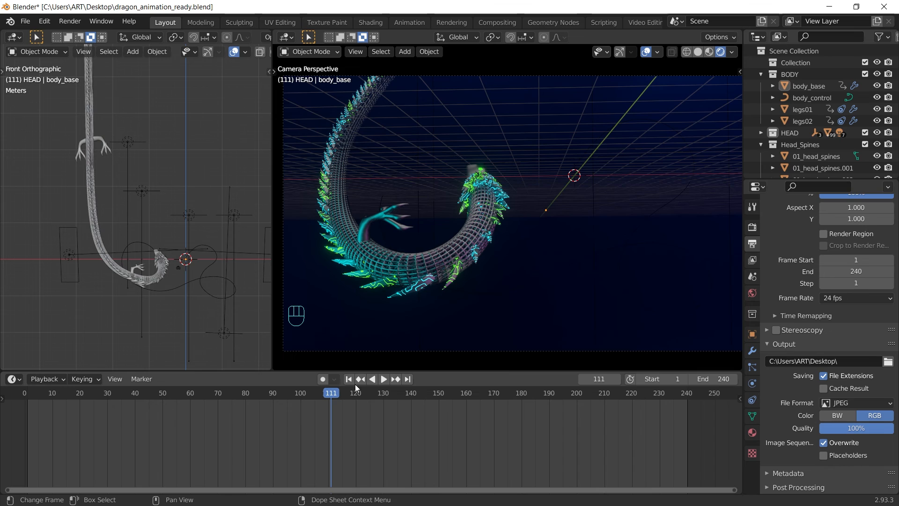
Step: Move body_base's Curve modifier to the stack bottom, set start frame 29, and play
left_click(463, 269)
left_click(751, 350)
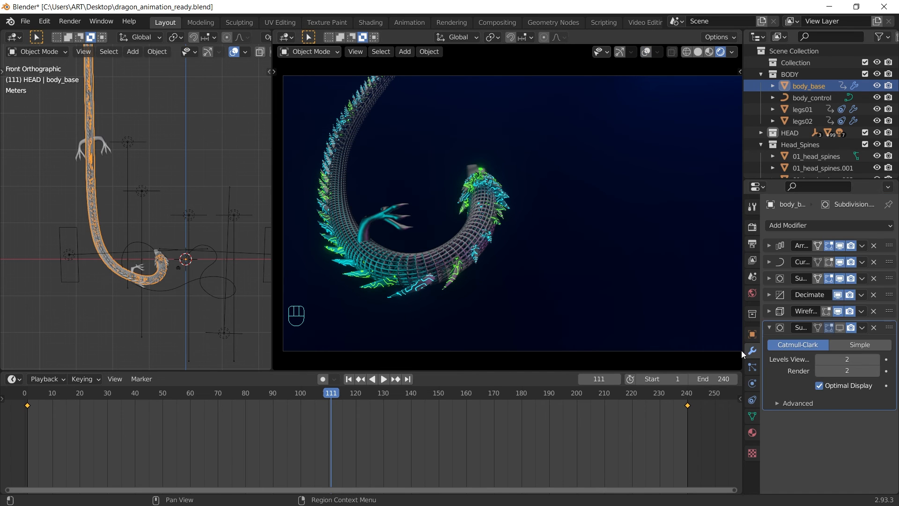
left_click_drag(889, 262, 889, 403)
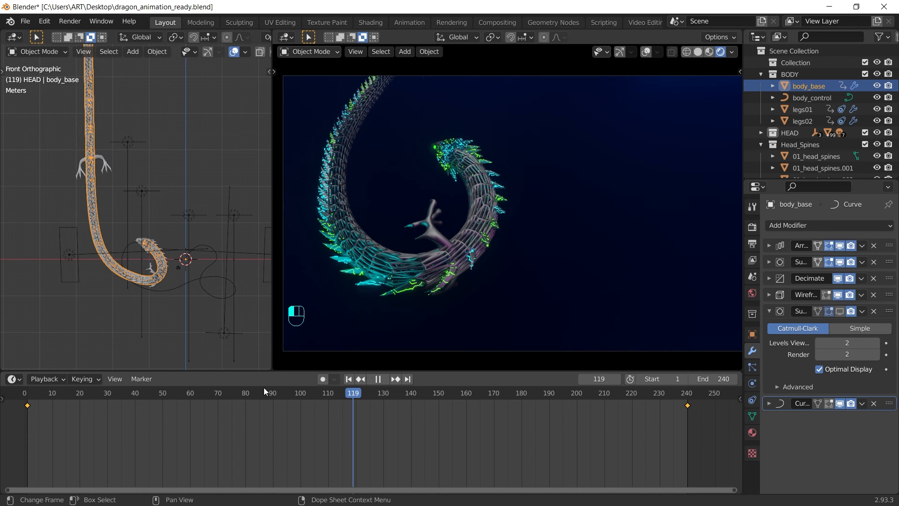
left_click_drag(265, 392, 98, 395)
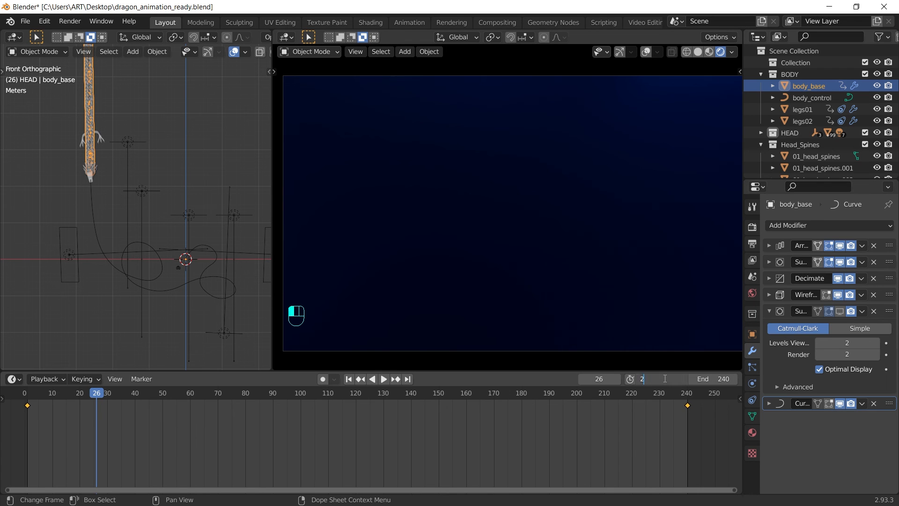
key("Return")
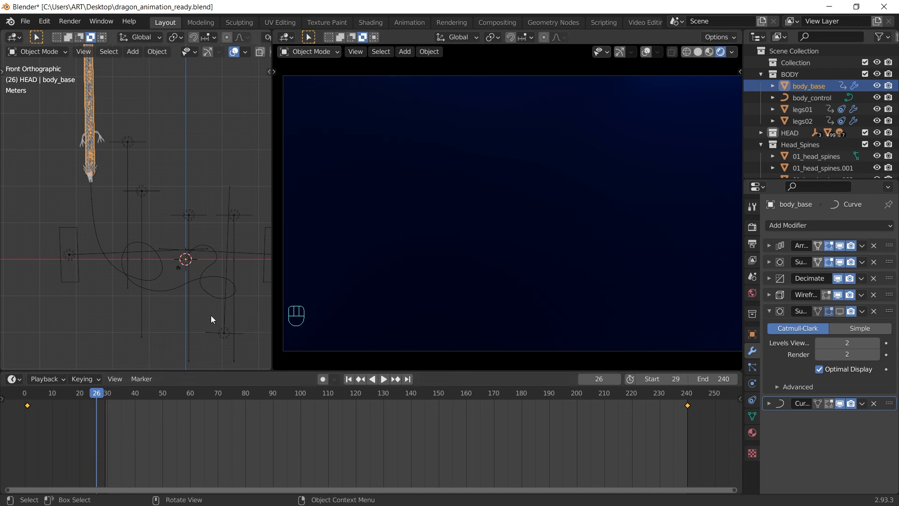
key("shift+Left")
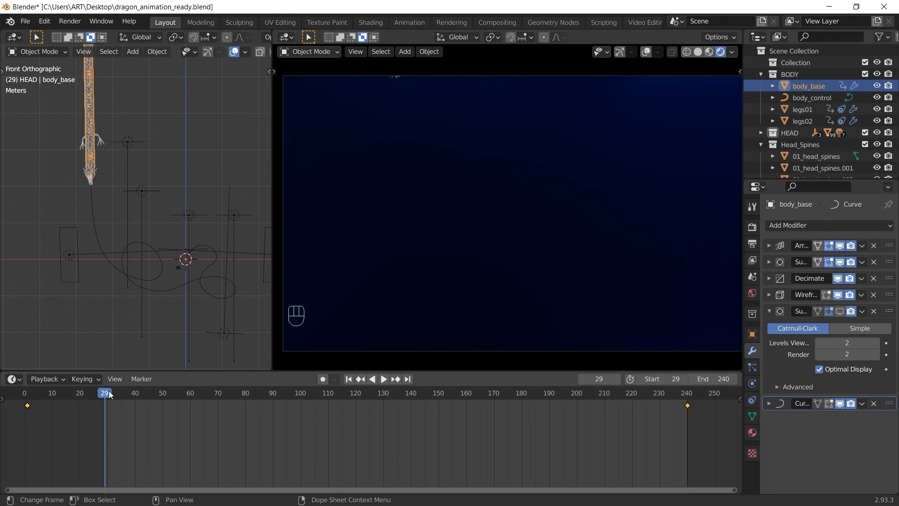
key("space")
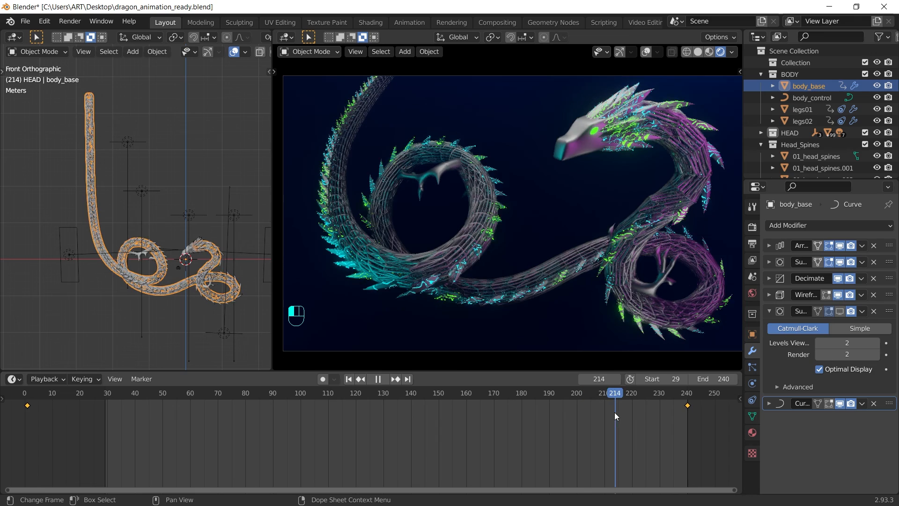
Step: Set playback Sync to Frame Dropping and test the playback speed
left_click(682, 408)
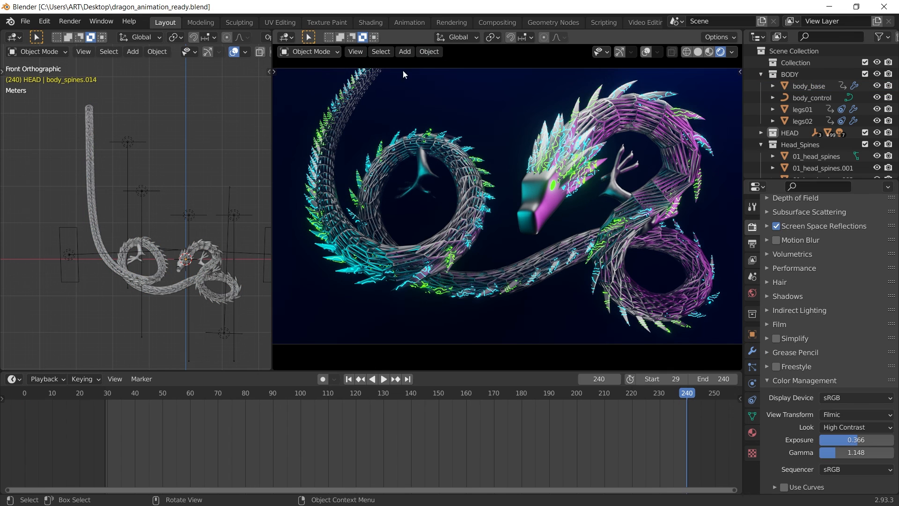
left_click(356, 52)
left_click(59, 380)
left_click(100, 168)
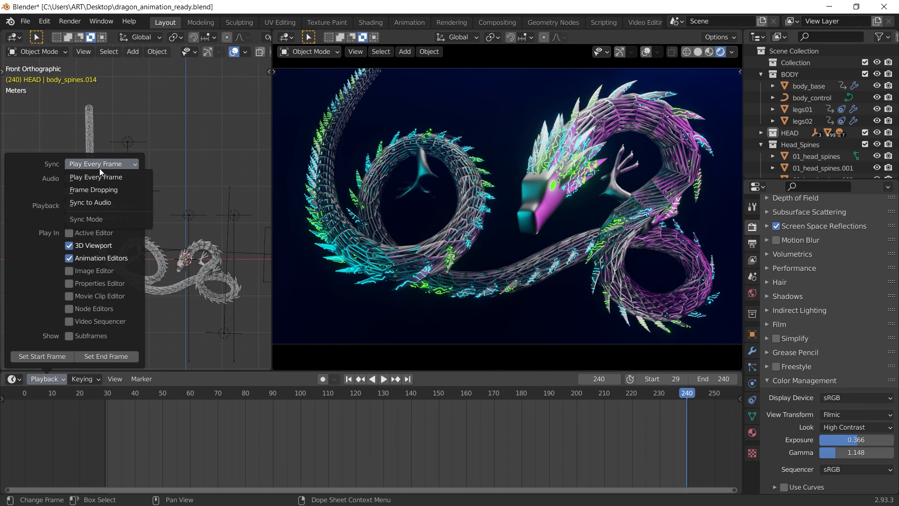
left_click(98, 189)
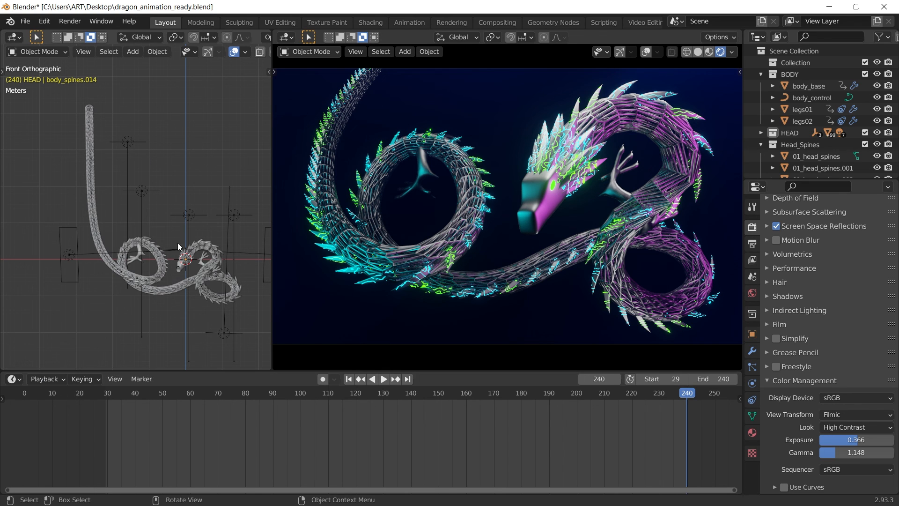
key("space")
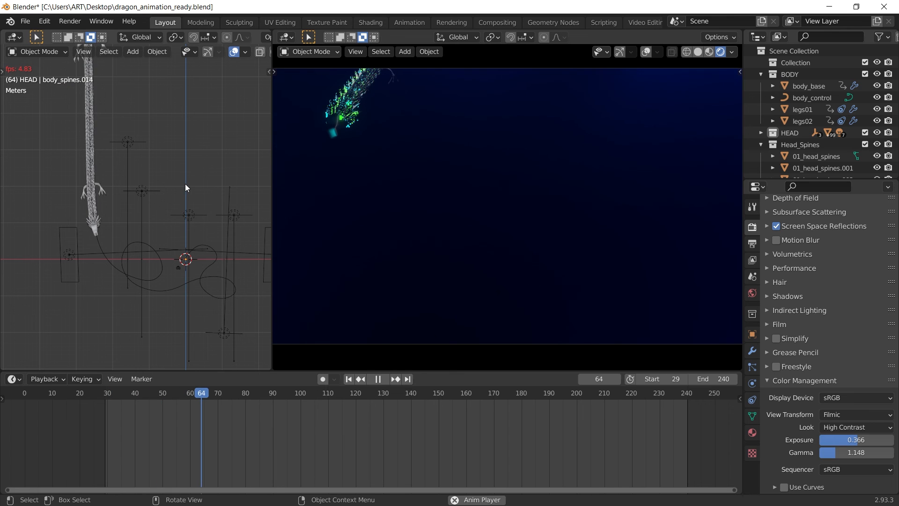
key("space")
Step: Scale the legs02 legs down by 0.6648 and replay the animation
left_click(103, 99)
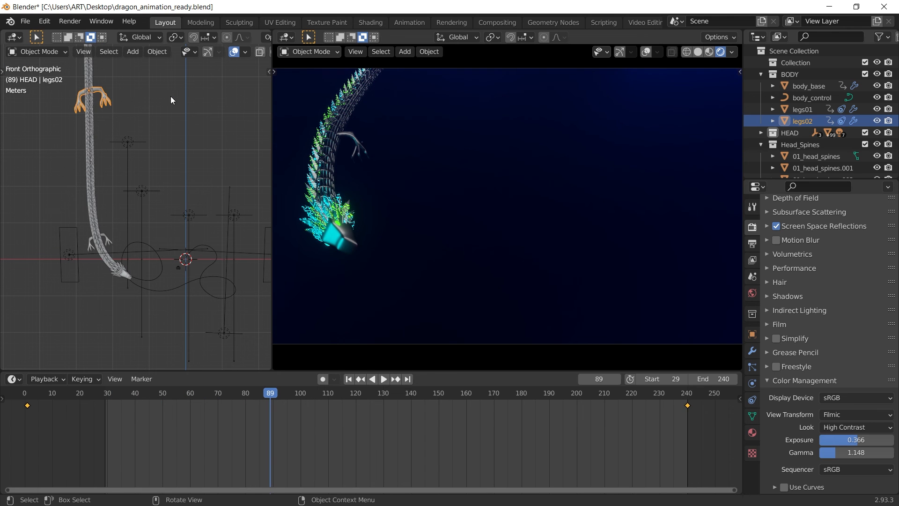
key("s")
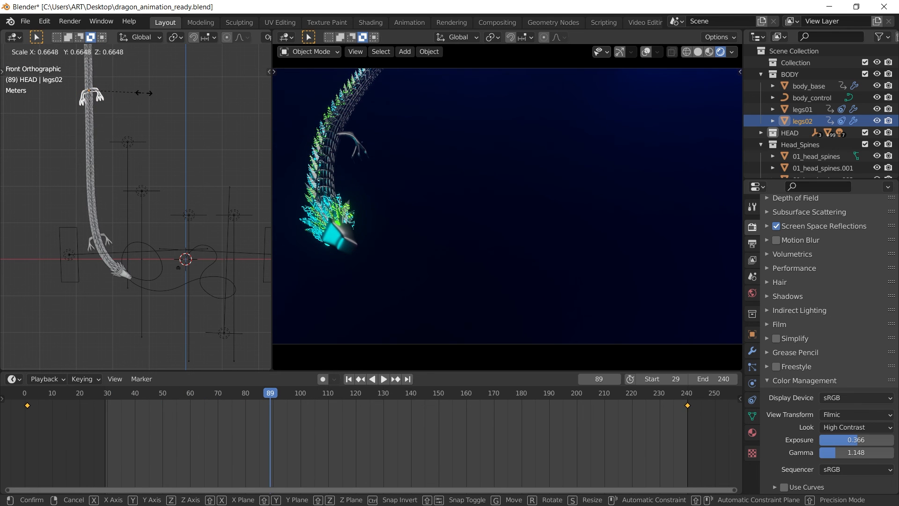
left_click(144, 93)
key("space")
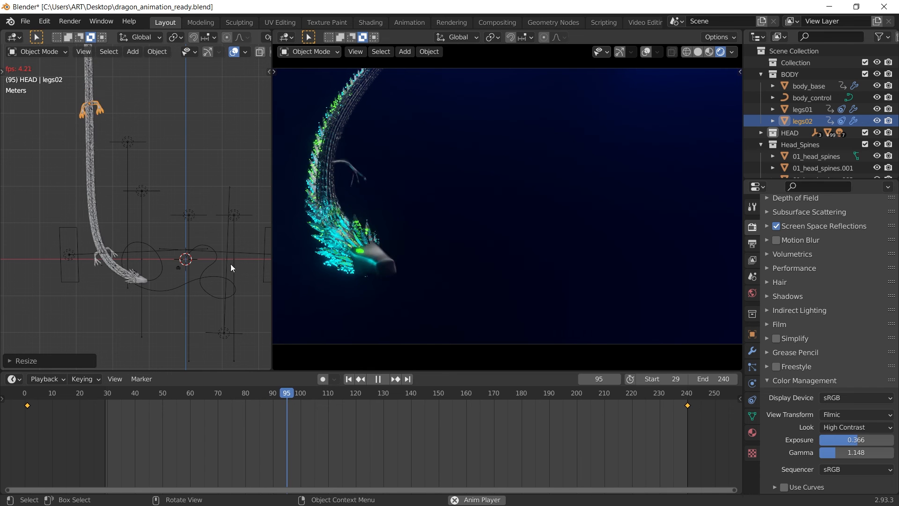